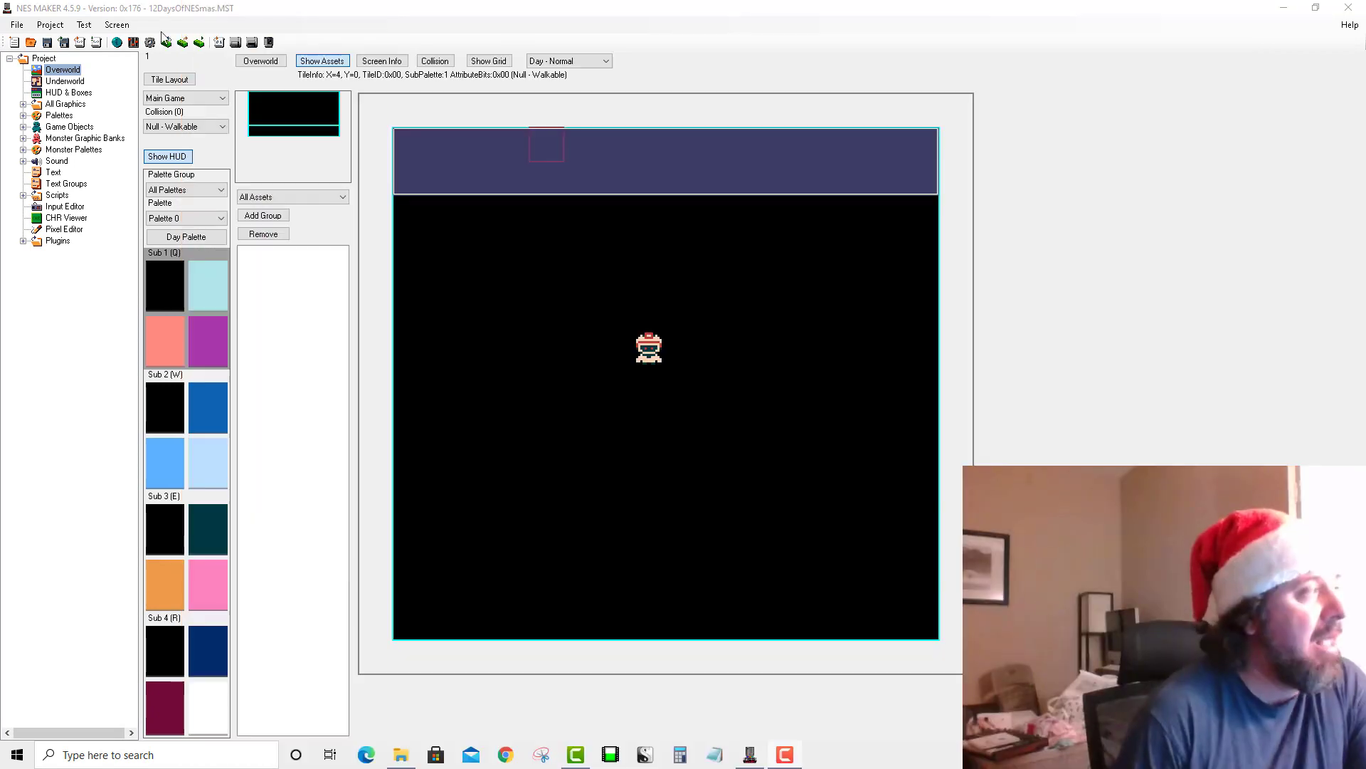
# Build the game, test-run it in the Mesen emulator, and close the emulator
pyautogui.click(213, 23)
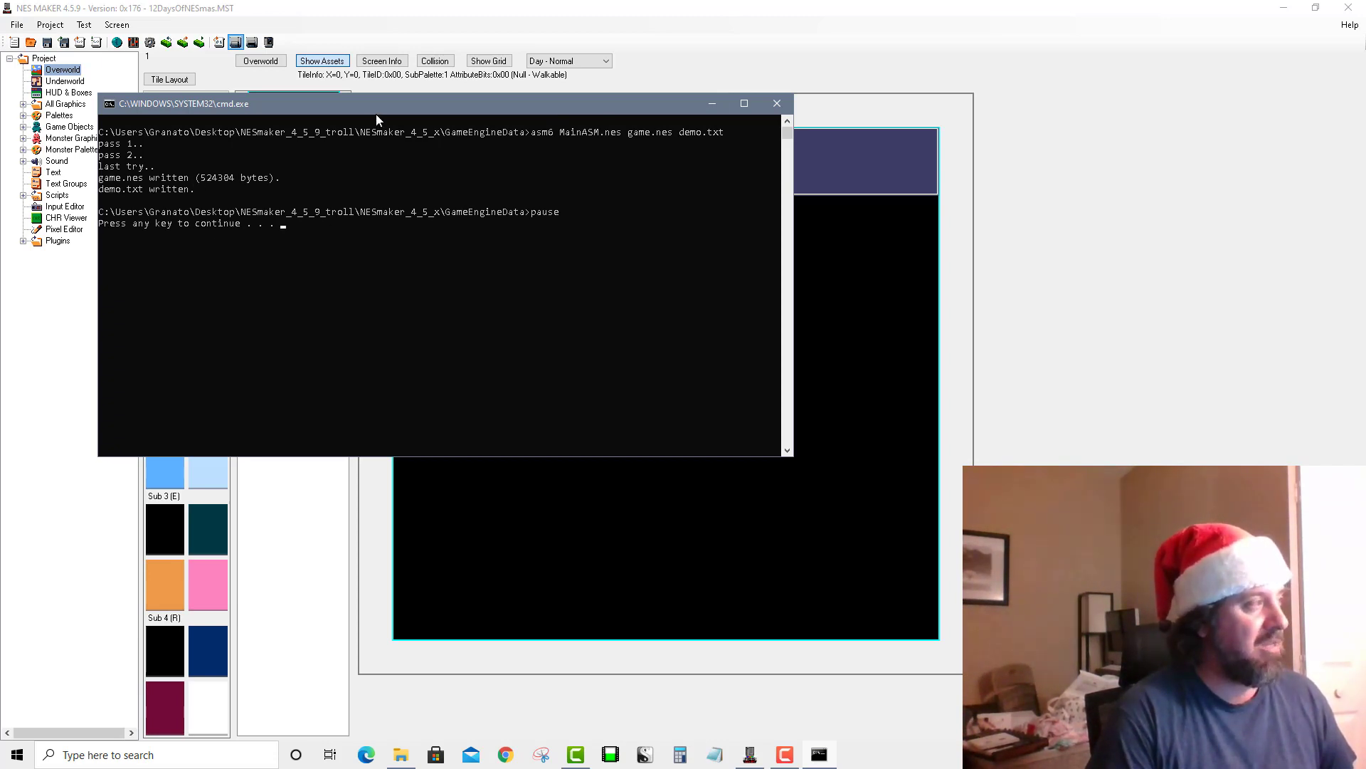
pyautogui.press('Return')
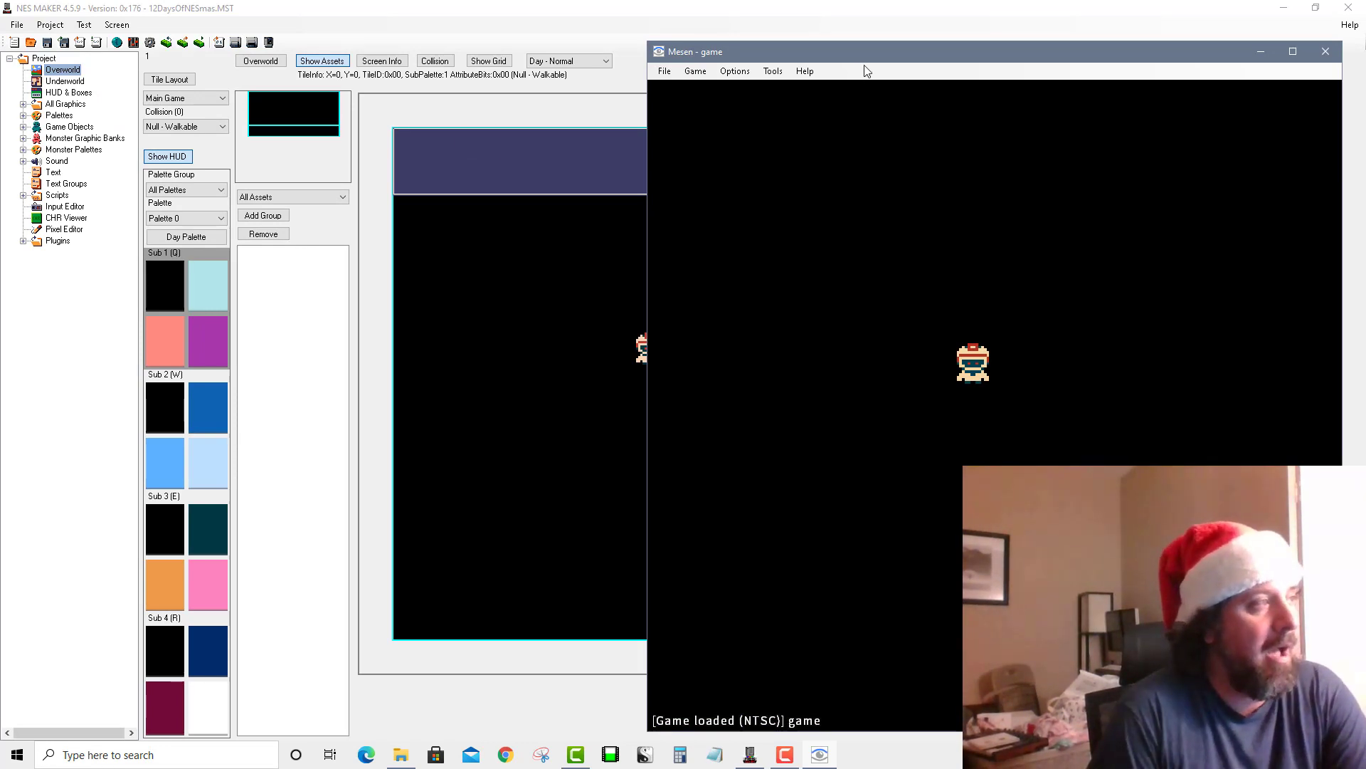
pyautogui.moveTo(864, 57); pyautogui.dragTo(693, 55)
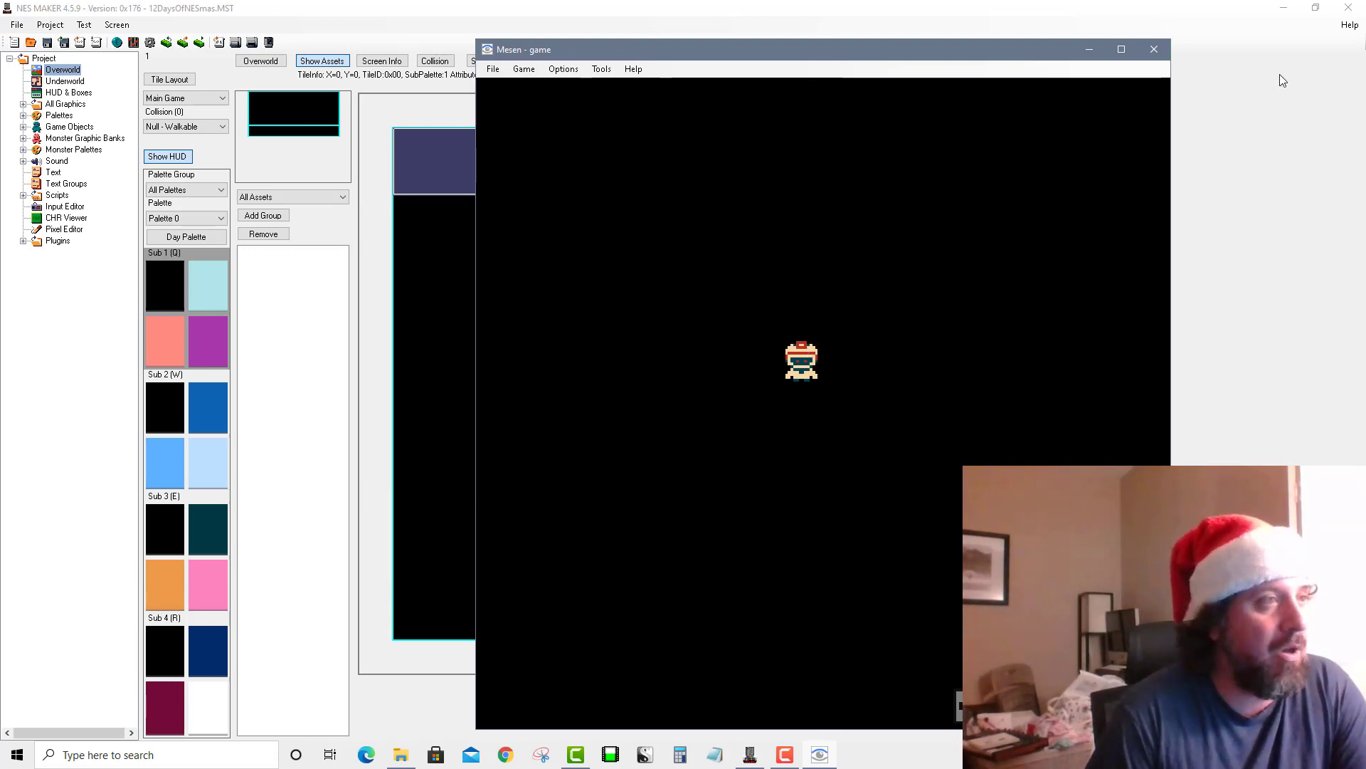
pyautogui.click(1154, 49)
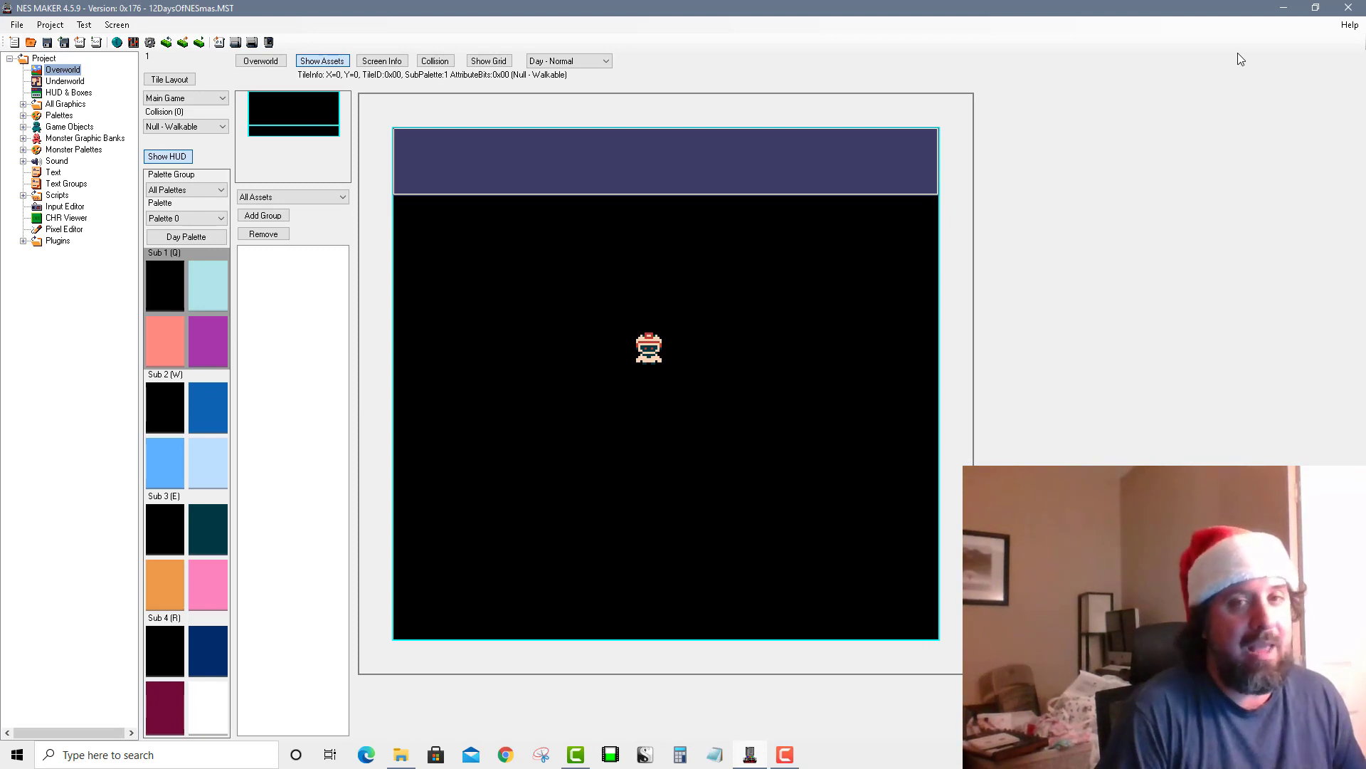
# Open the Input Editor and cycle the button trigger type through Hold and Release back to Press
pyautogui.click(79, 206)
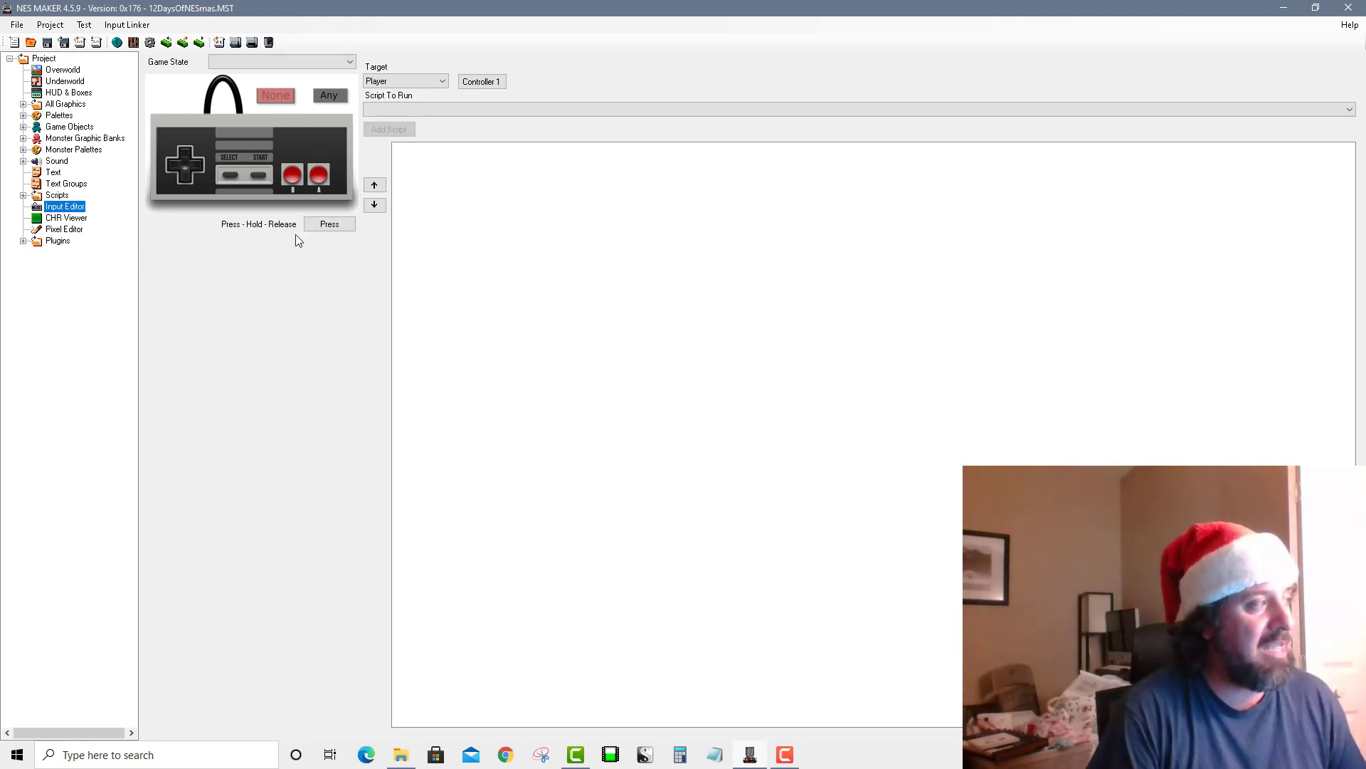
pyautogui.click(317, 226)
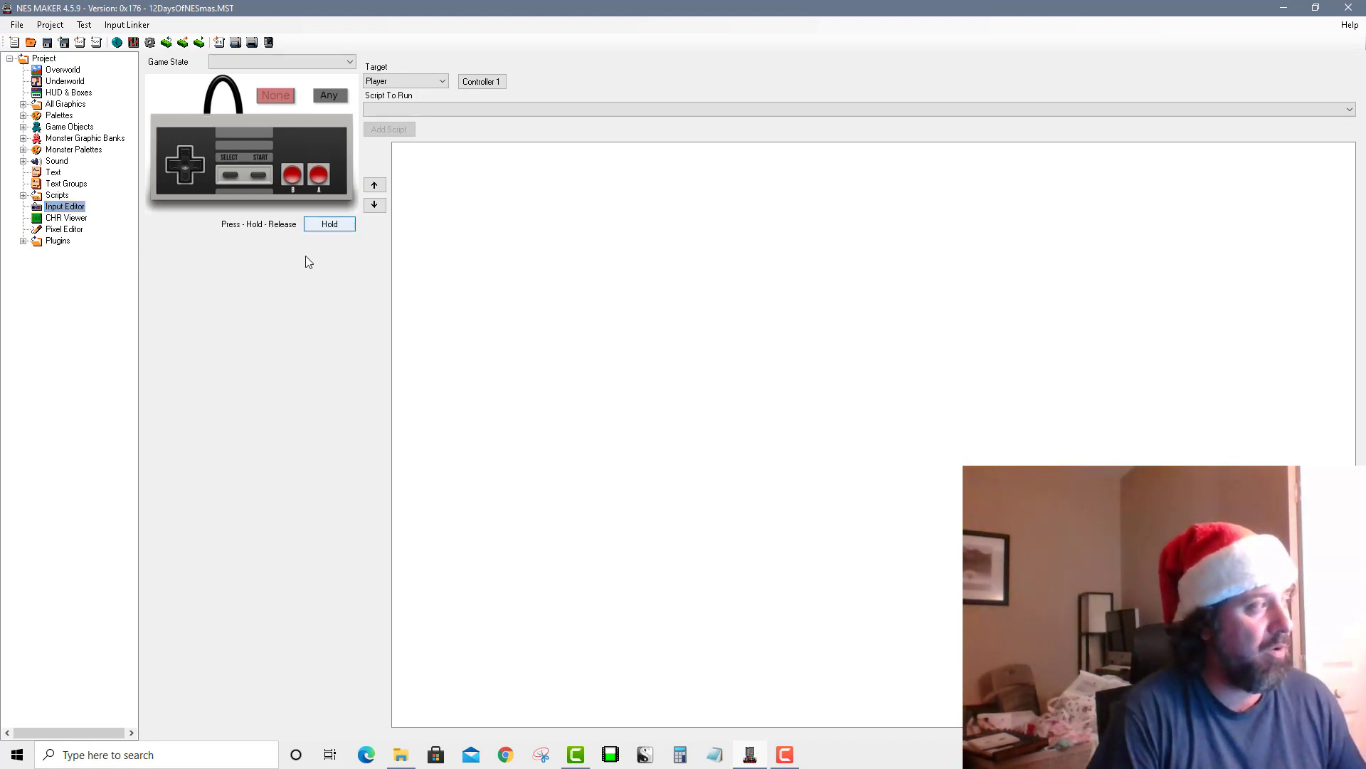
pyautogui.click(330, 226)
pyautogui.click(329, 227)
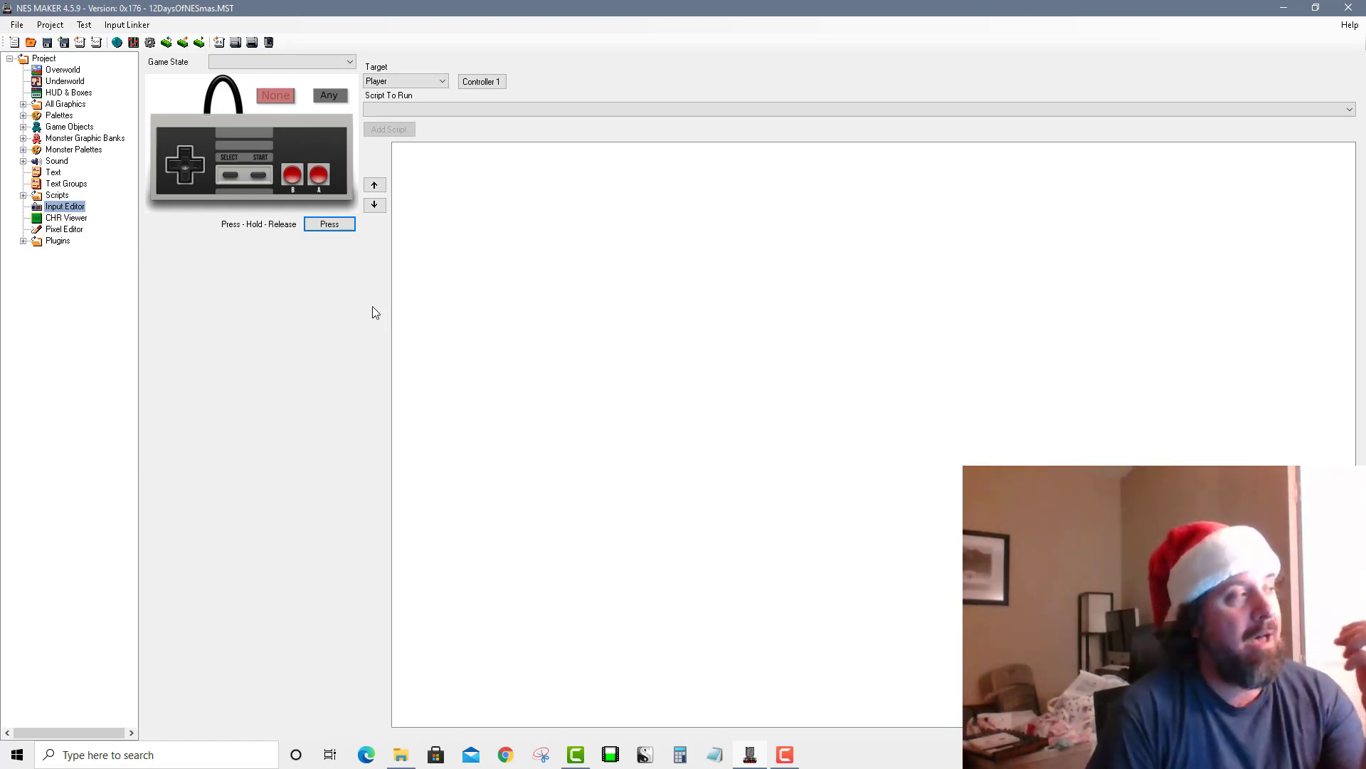
# Examine the available game states, targets and scripts to run in the Input Editor without choosing any
pyautogui.click(283, 62)
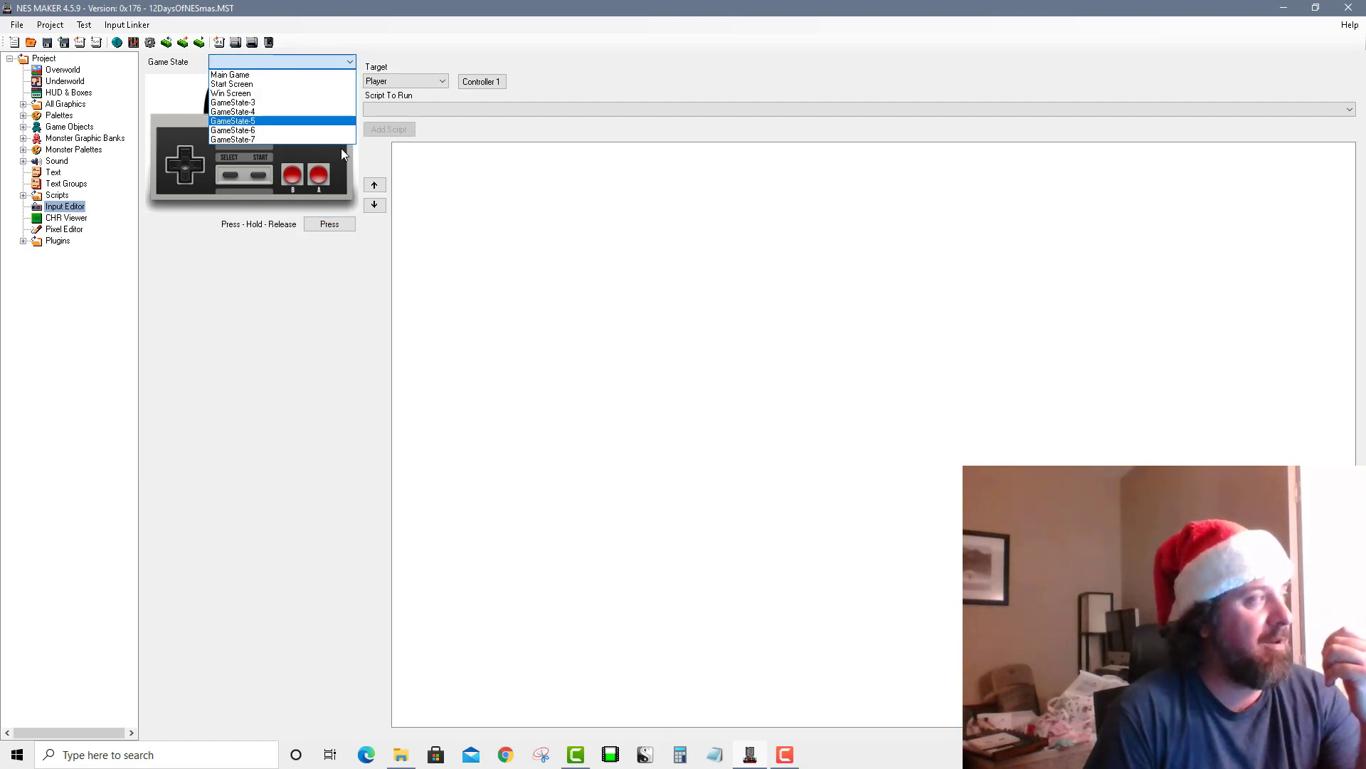
pyautogui.click(306, 336)
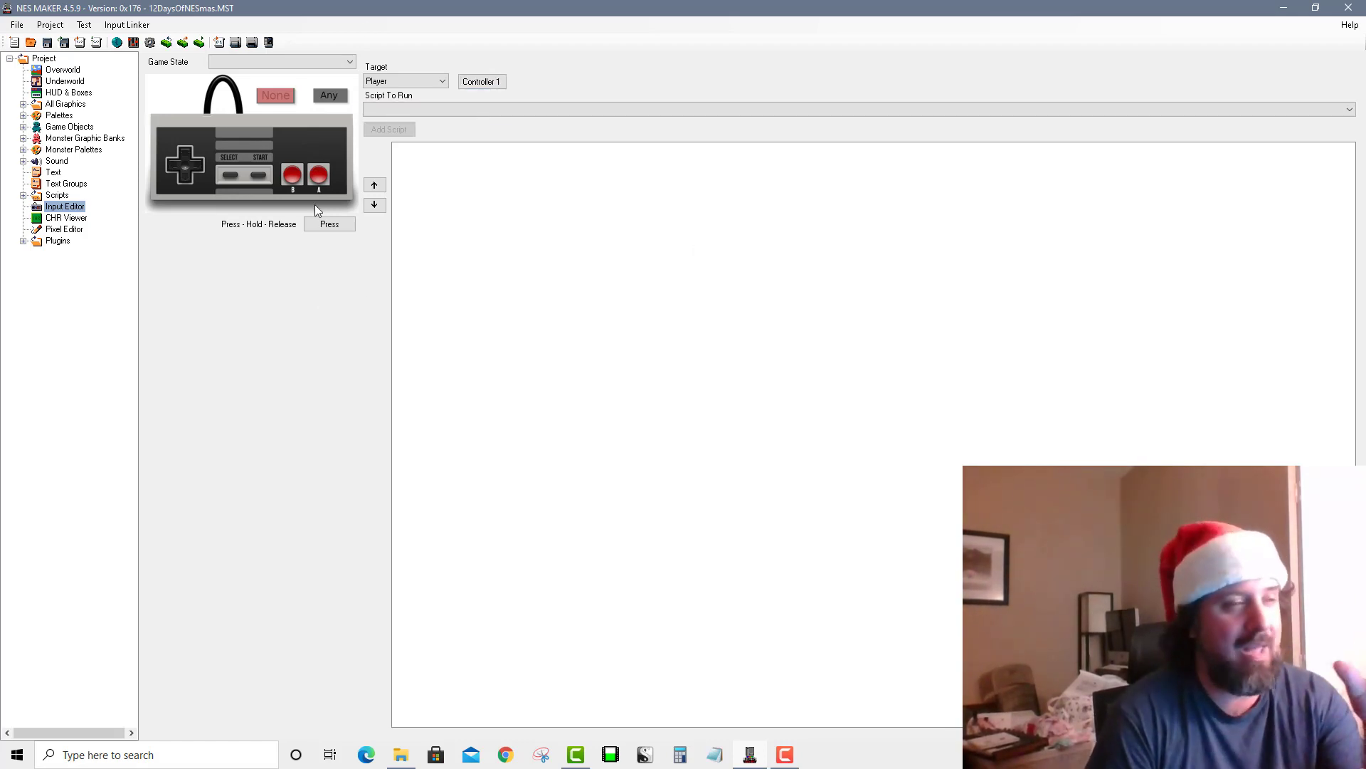
pyautogui.click(324, 63)
pyautogui.click(425, 52)
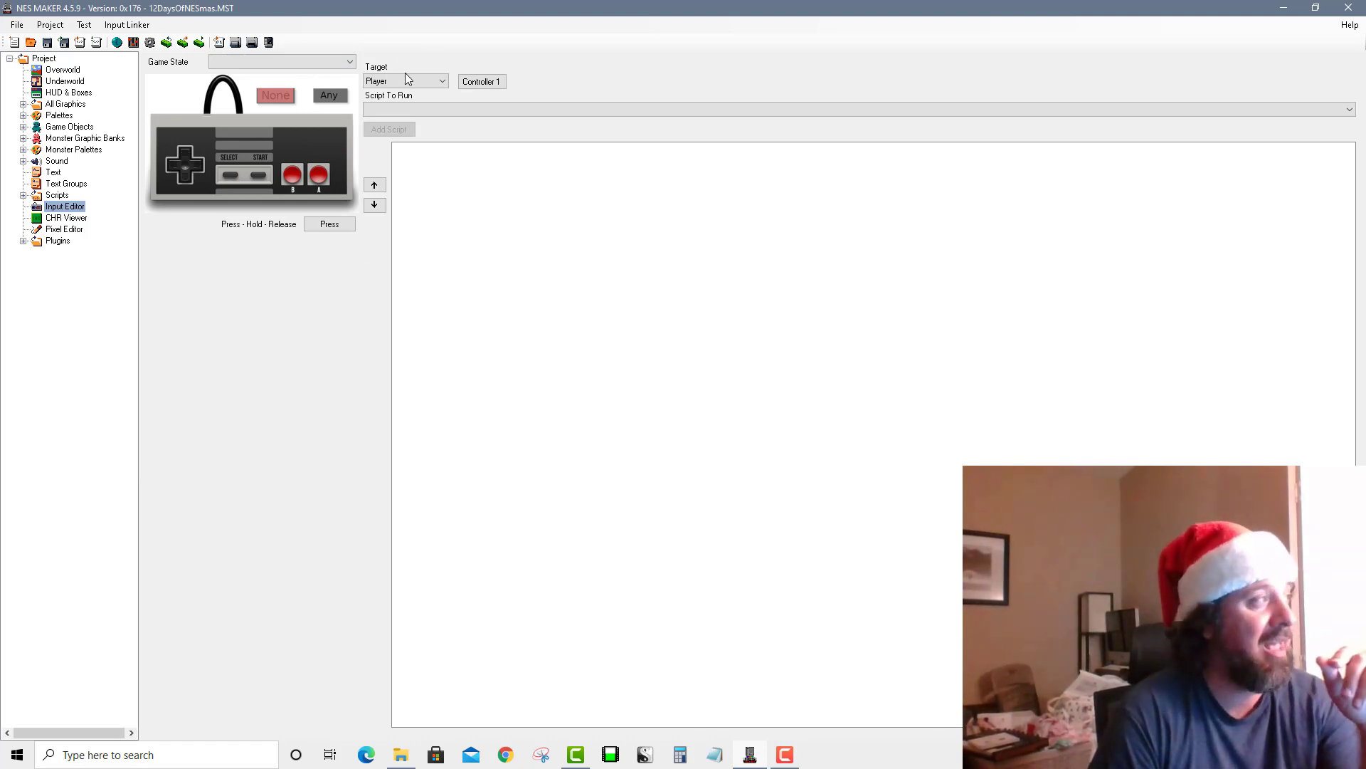
pyautogui.click(381, 81)
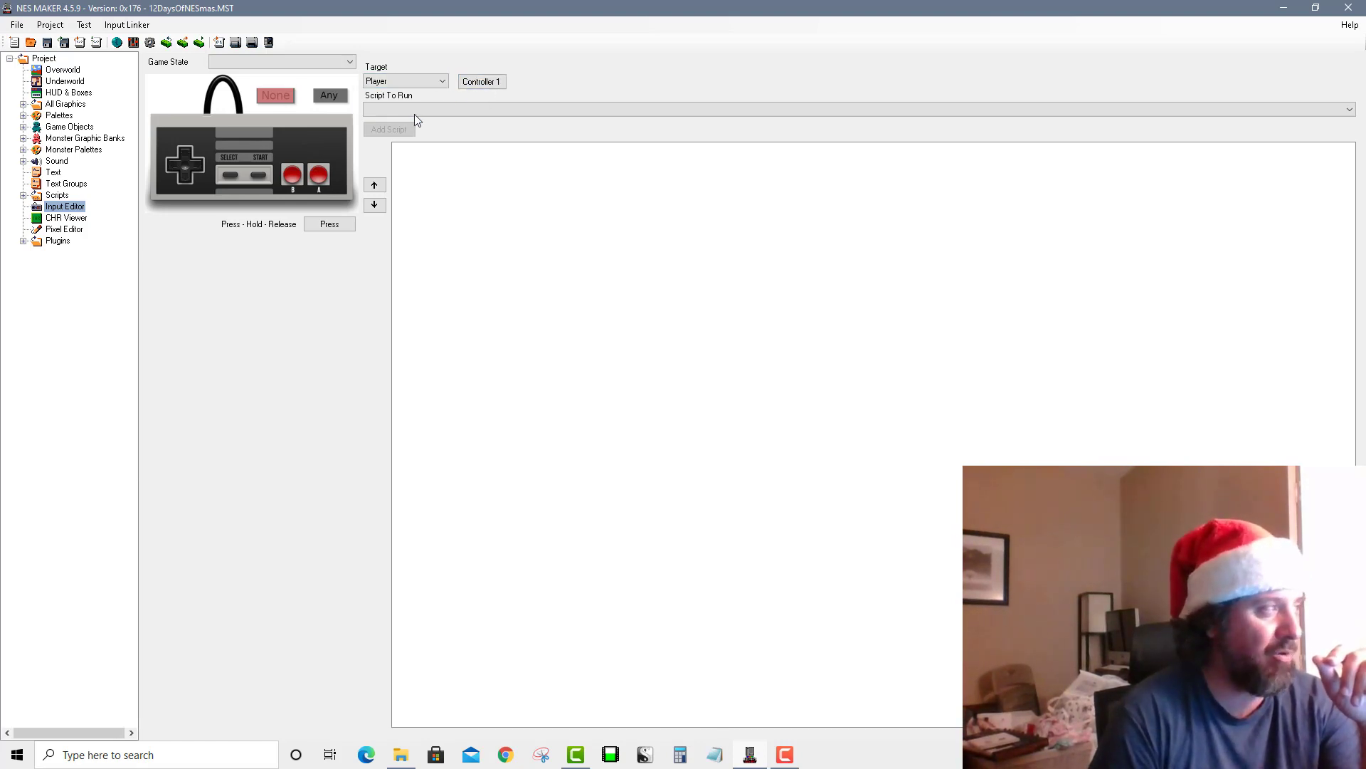
pyautogui.click(427, 108)
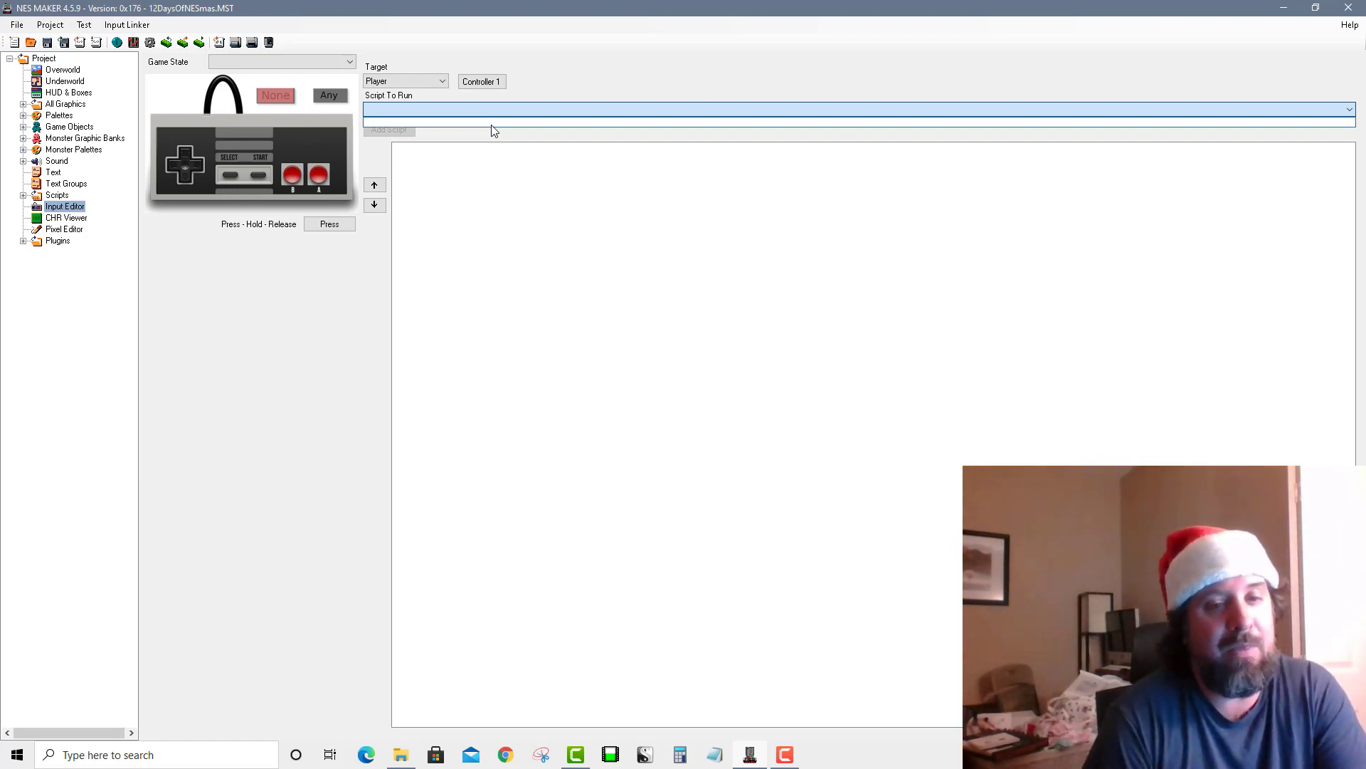
pyautogui.click(281, 424)
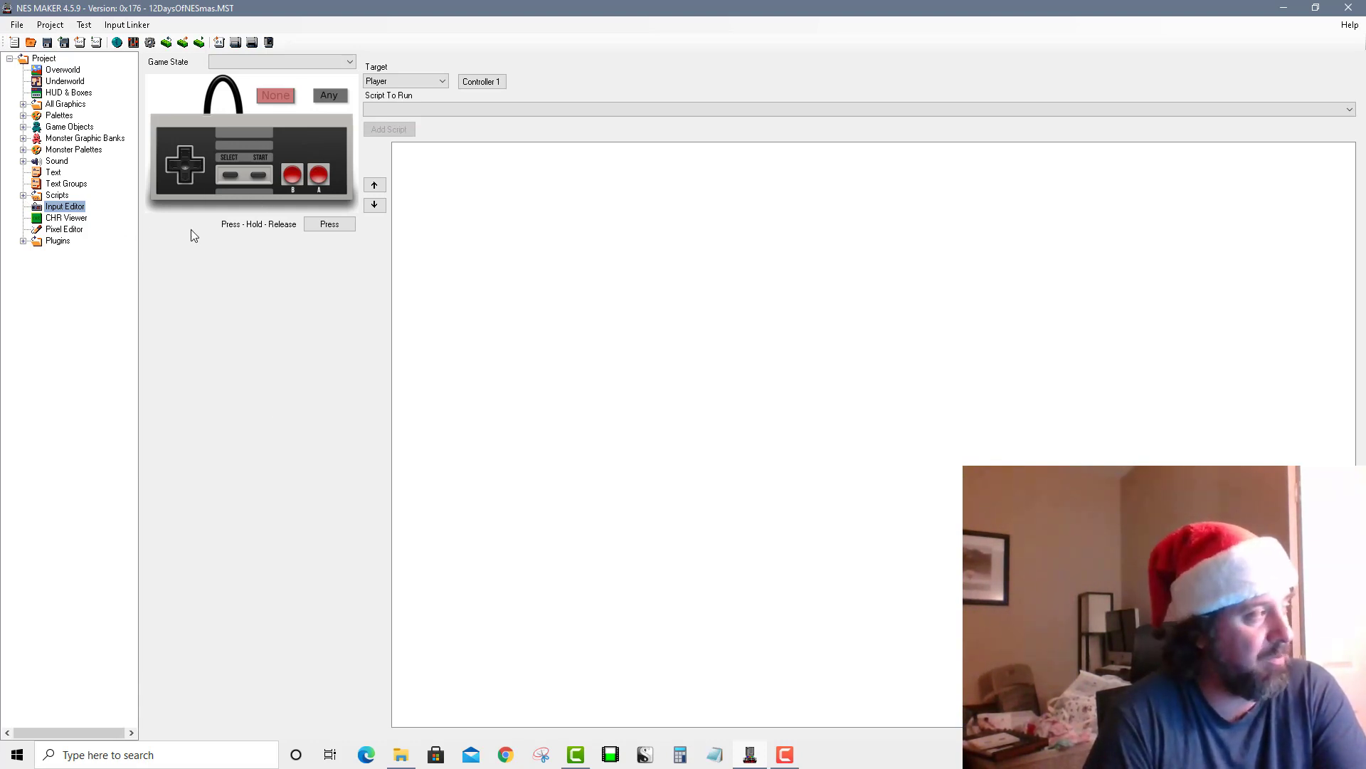
# Open the project's Input Scripts and browse to the BASE_4_5\Game folder
pyautogui.click(22, 195)
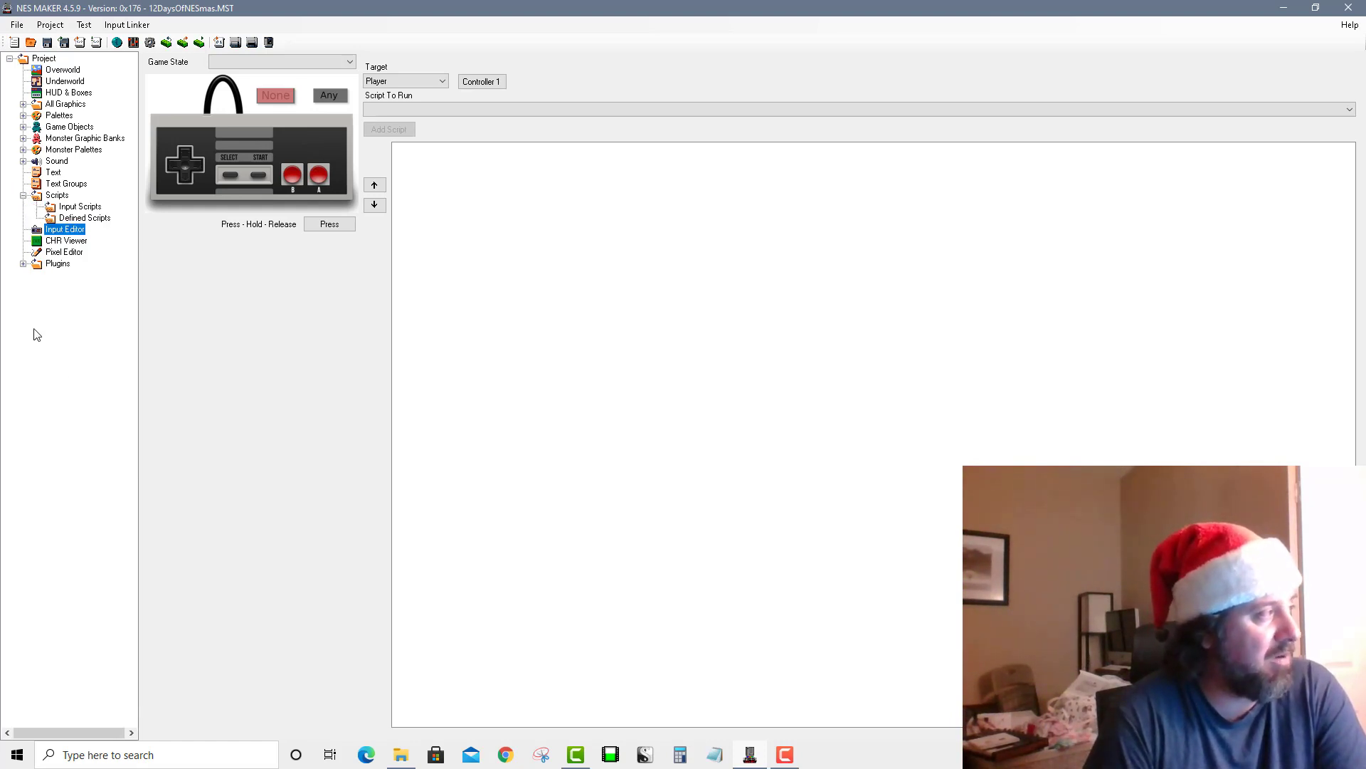
pyautogui.click(80, 207)
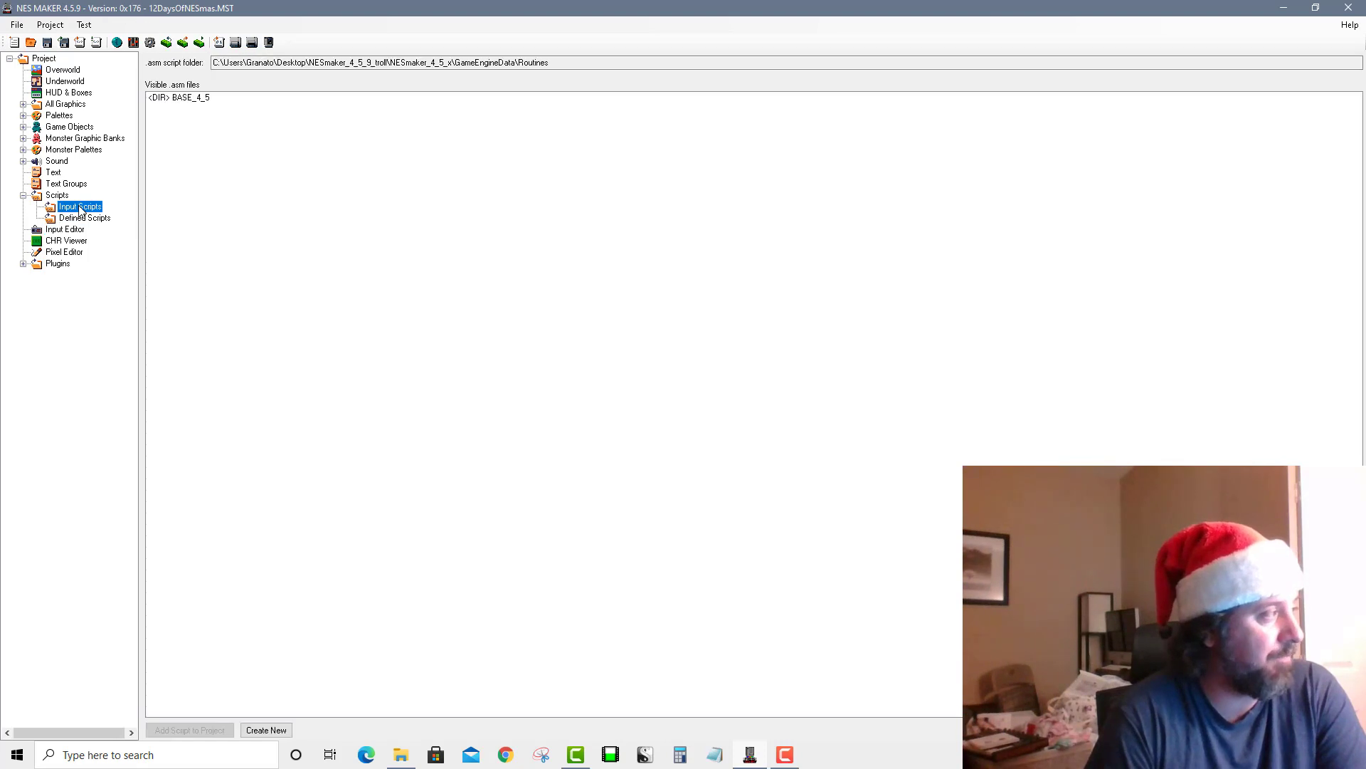
pyautogui.doubleClick(178, 100)
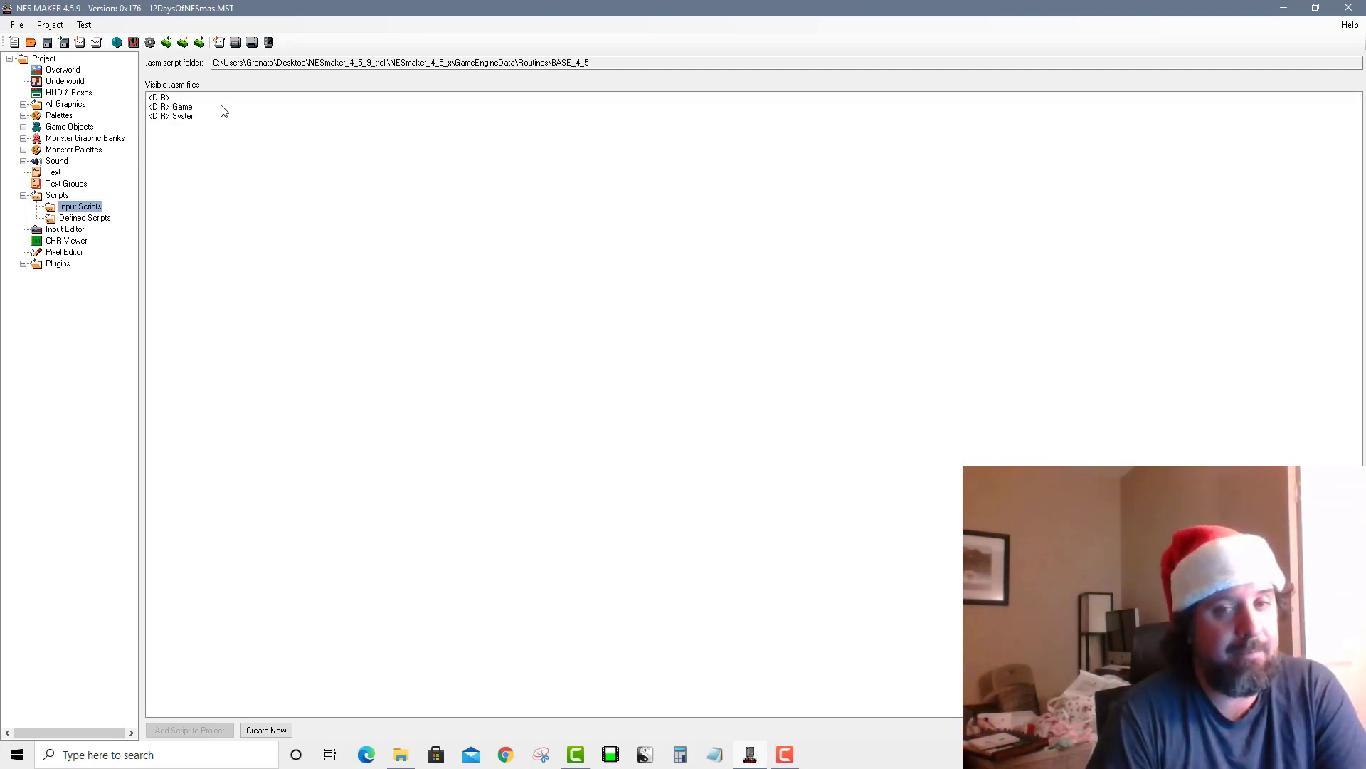
pyautogui.doubleClick(182, 107)
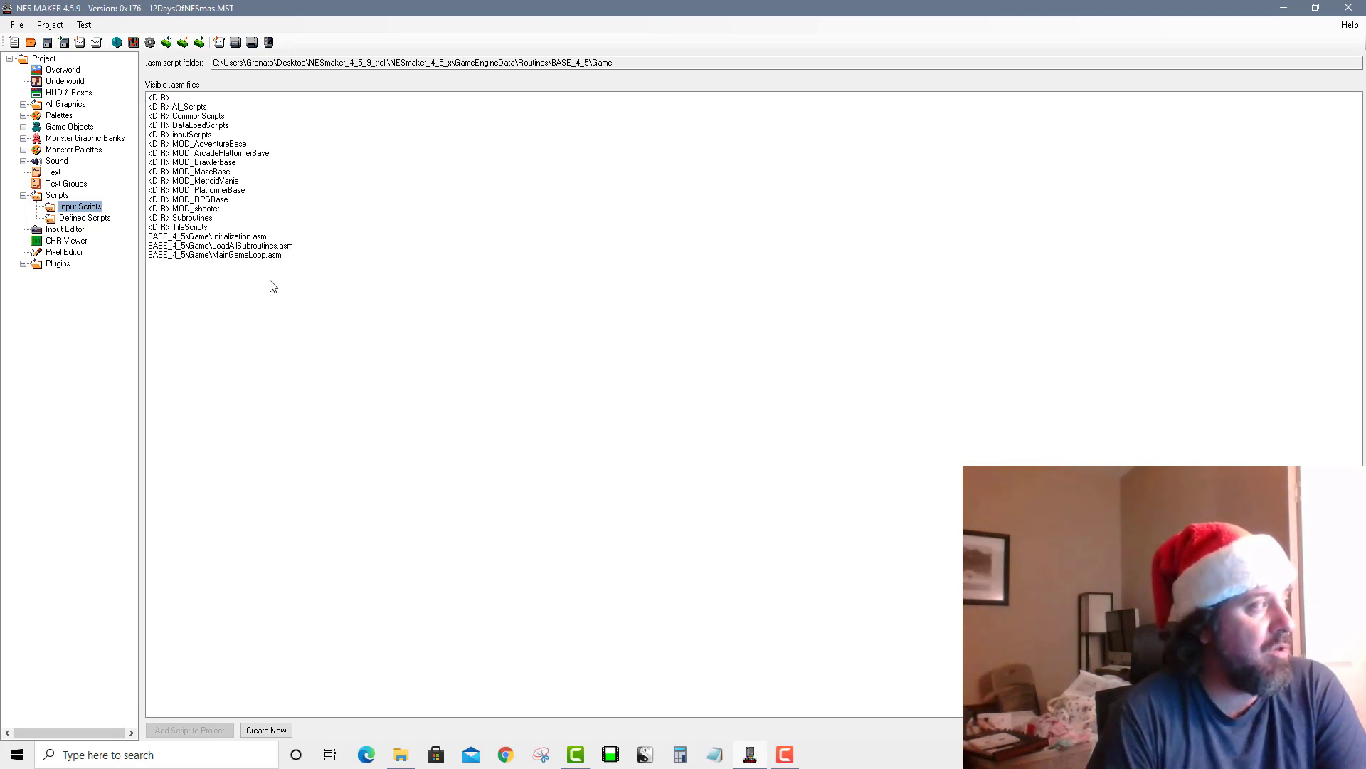
# Look inside the MOD_MazeBase, MOD_ArcadePlatformerBase and MOD_MetroidVania folders, returning to the Game folder after each
pyautogui.moveTo(182, 146); pyautogui.dragTo(186, 164)
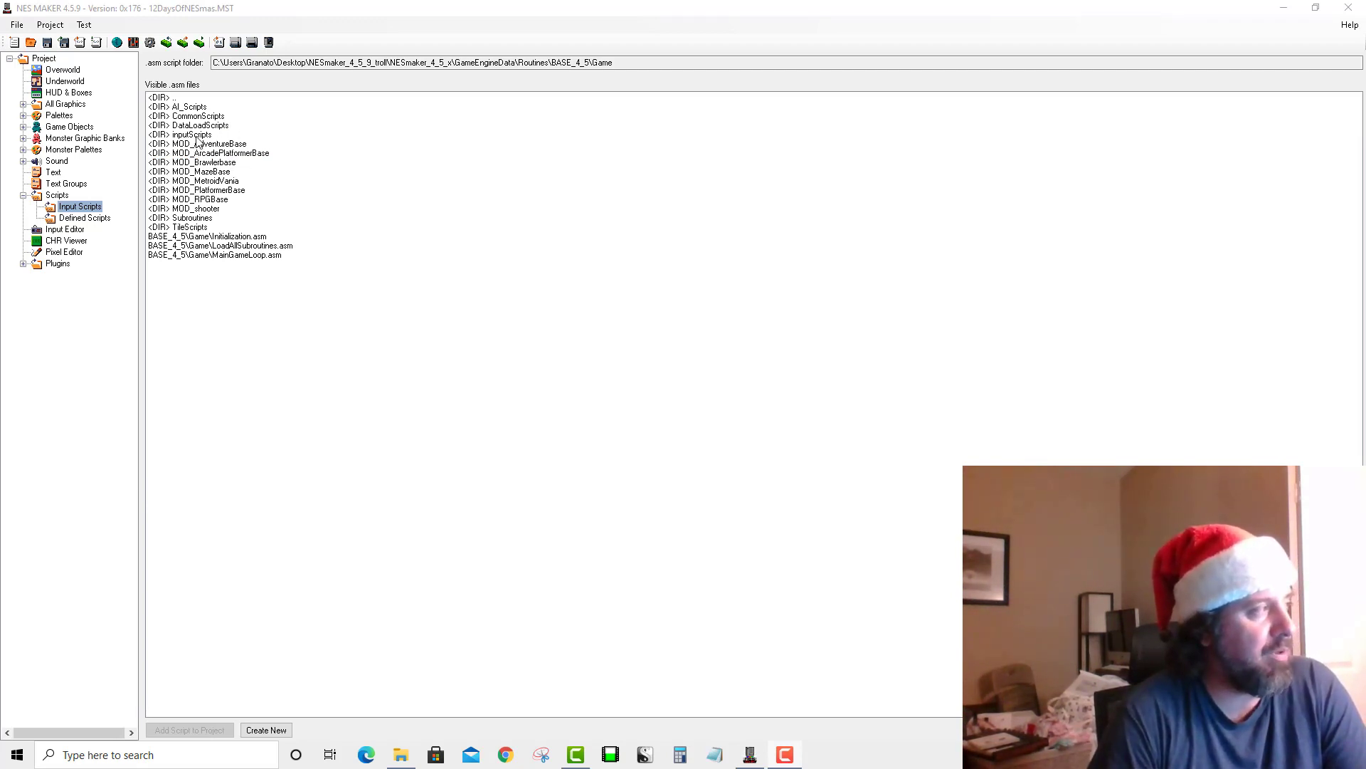
pyautogui.doubleClick(216, 171)
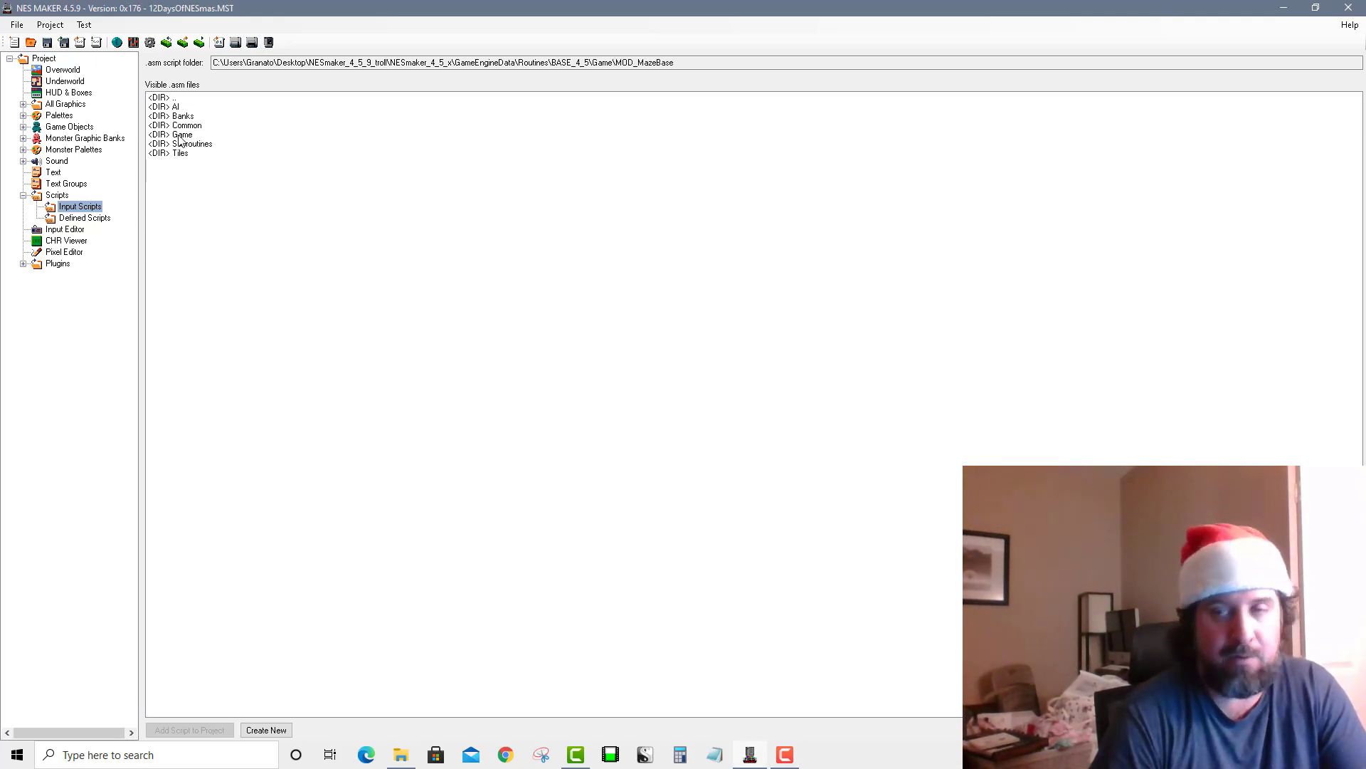
pyautogui.click(184, 98)
pyautogui.doubleClick(184, 98)
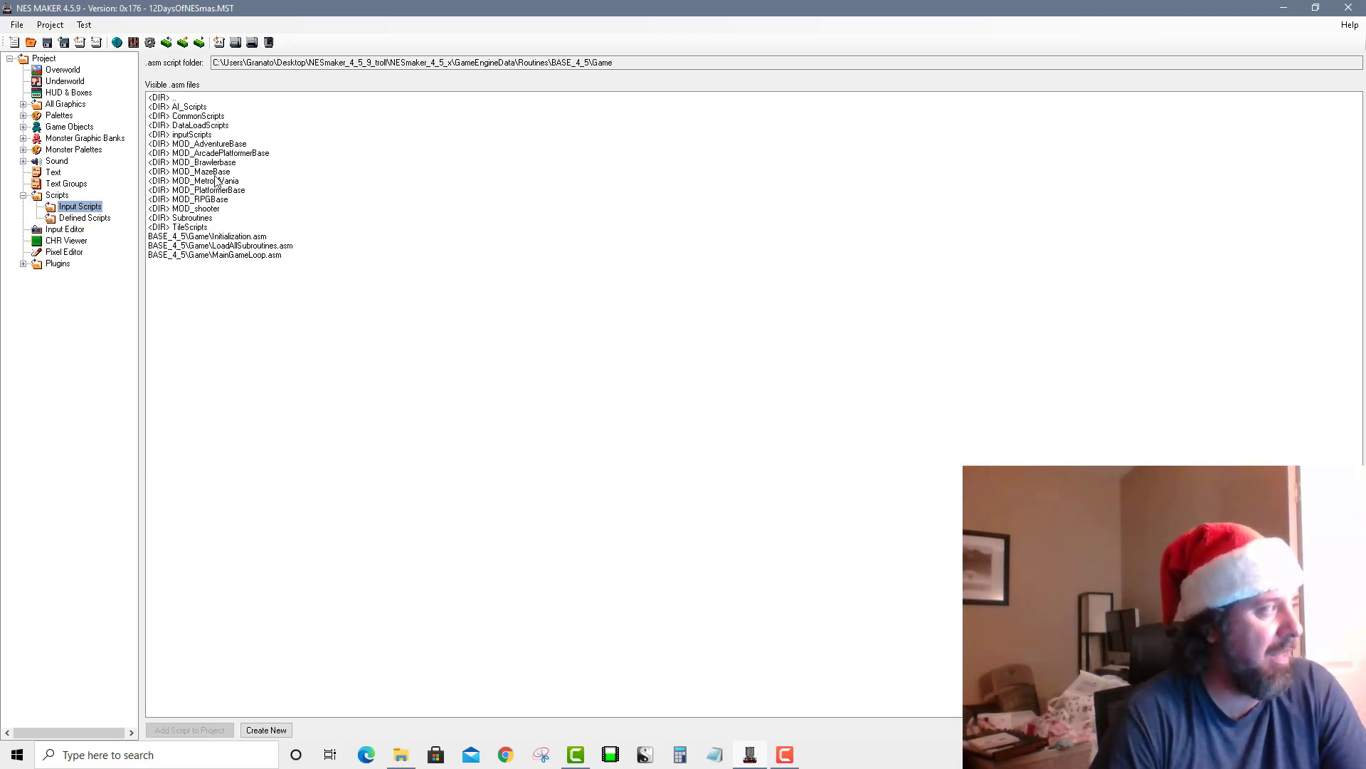
pyautogui.click(231, 153)
pyautogui.doubleClick(231, 153)
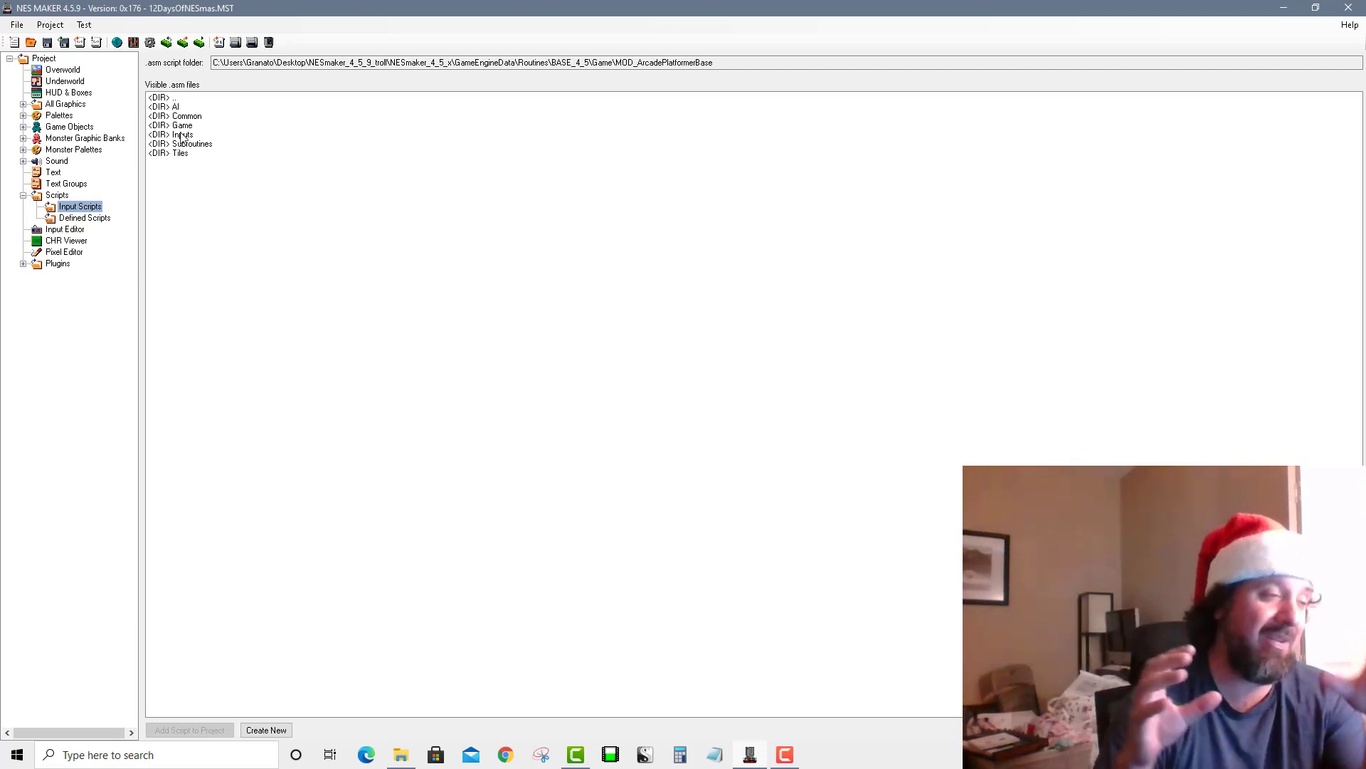
pyautogui.click(179, 99)
pyautogui.doubleClick(179, 100)
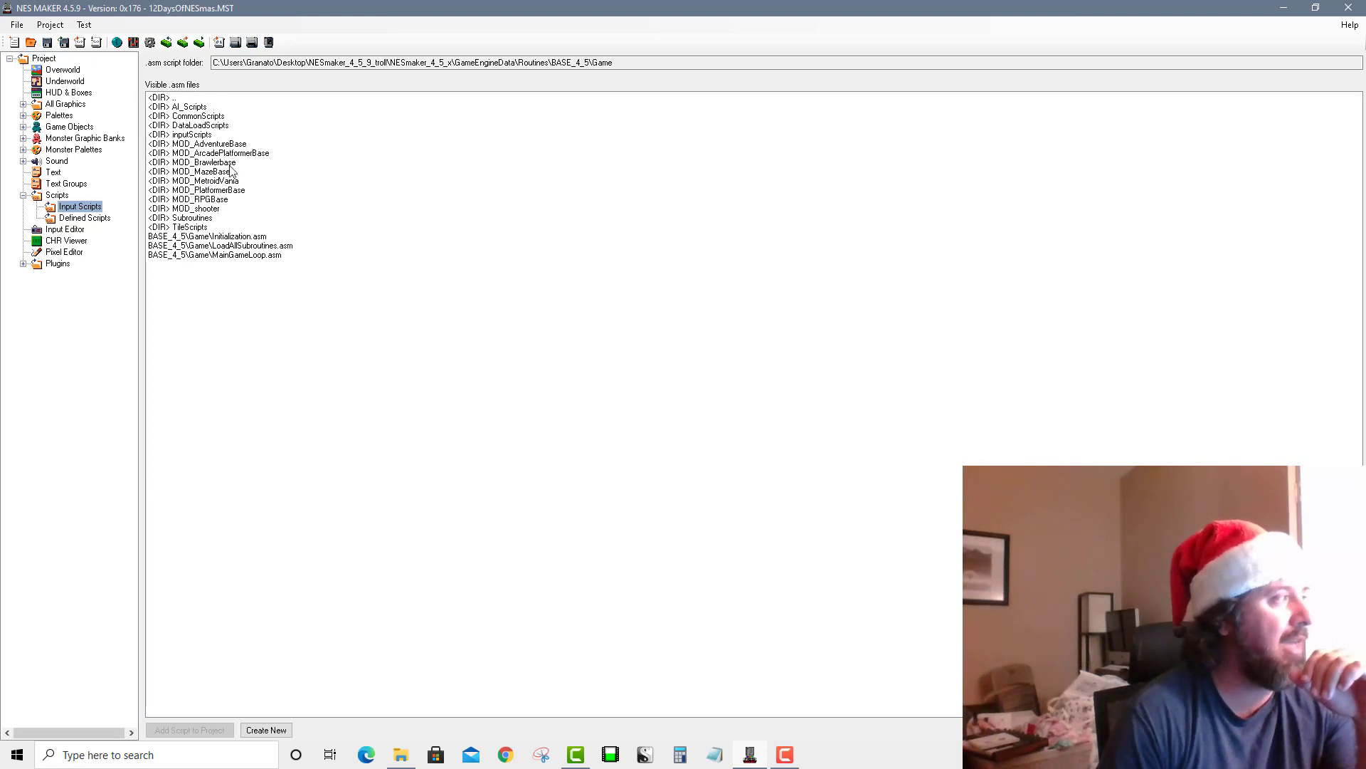
pyautogui.doubleClick(222, 181)
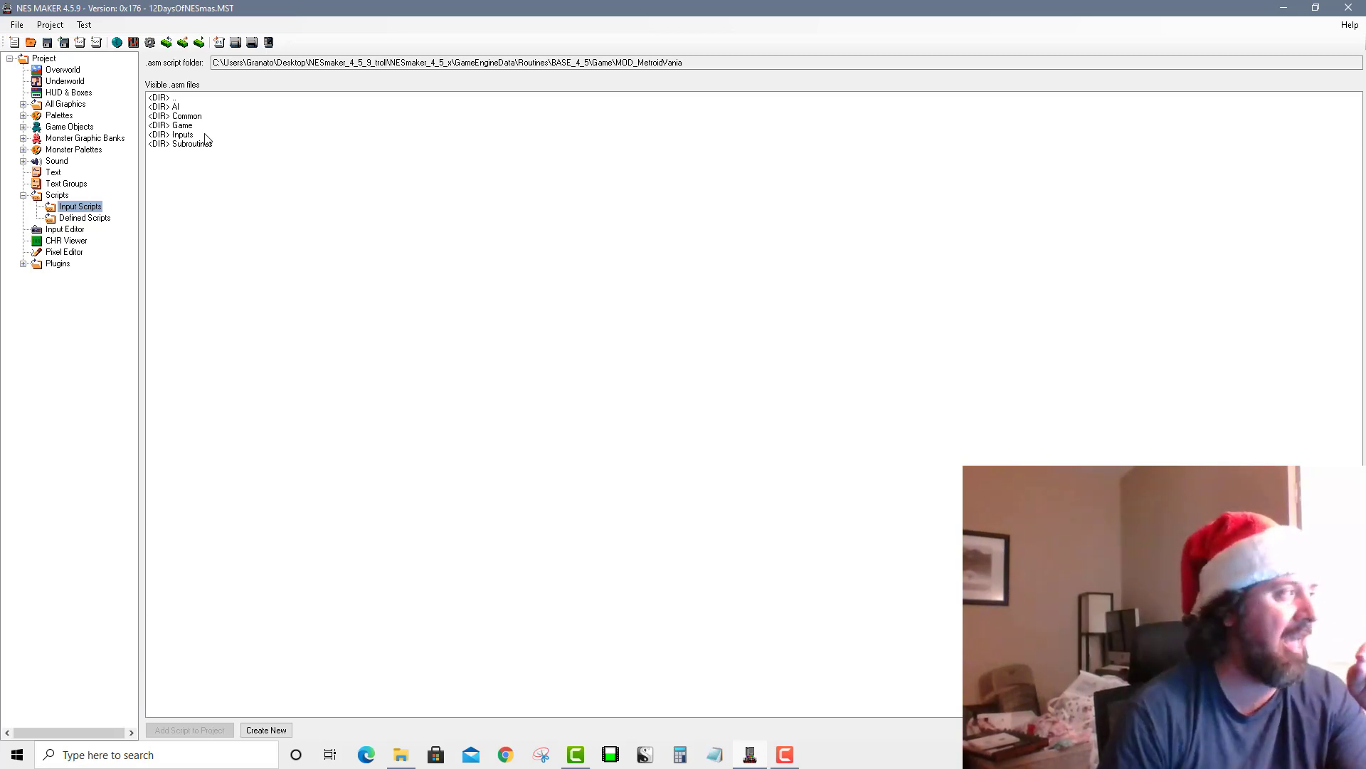
pyautogui.click(251, 99)
pyautogui.doubleClick(251, 99)
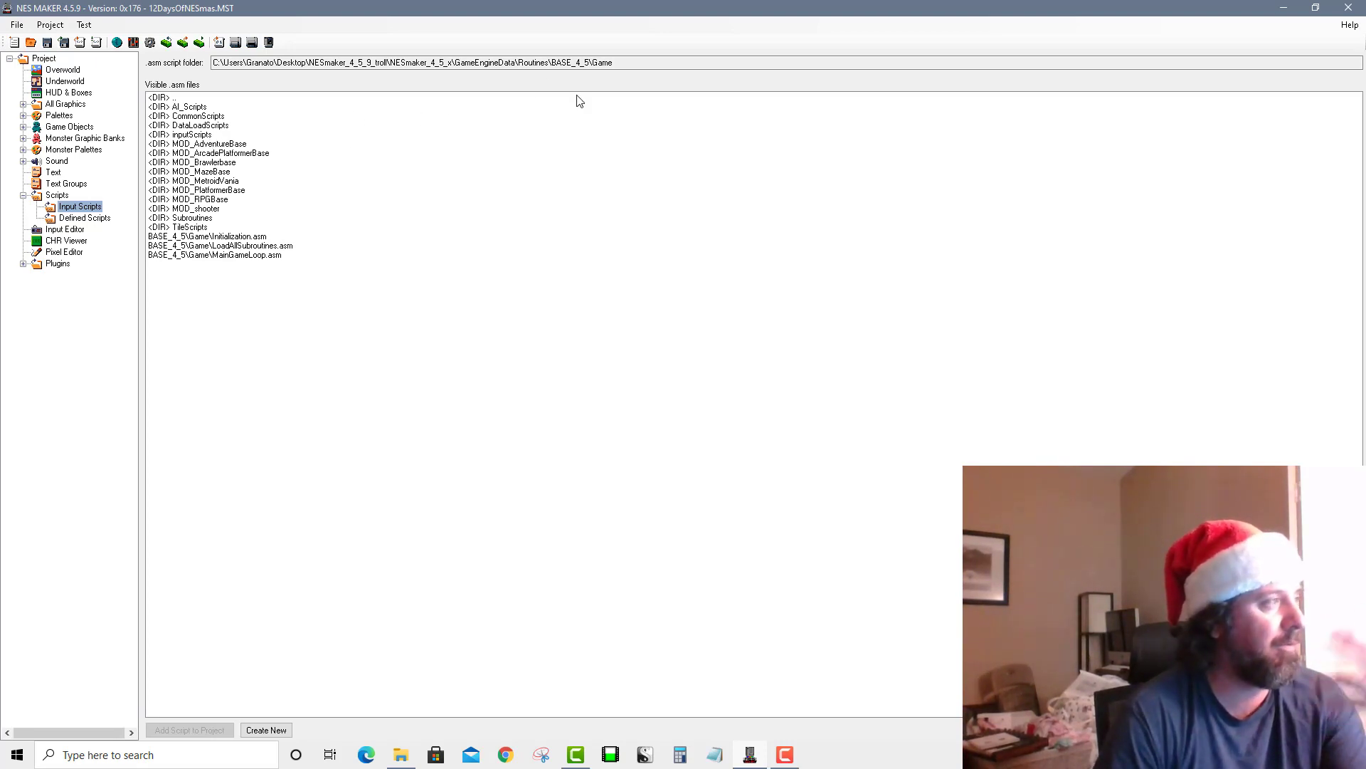
# Add moveDown.asm, moveLeft.asm, moveRight.asm, moveUp.asm and stopMoving.asm from the inputScripts folder to the project's input scripts
pyautogui.click(189, 137)
pyautogui.doubleClick(190, 142)
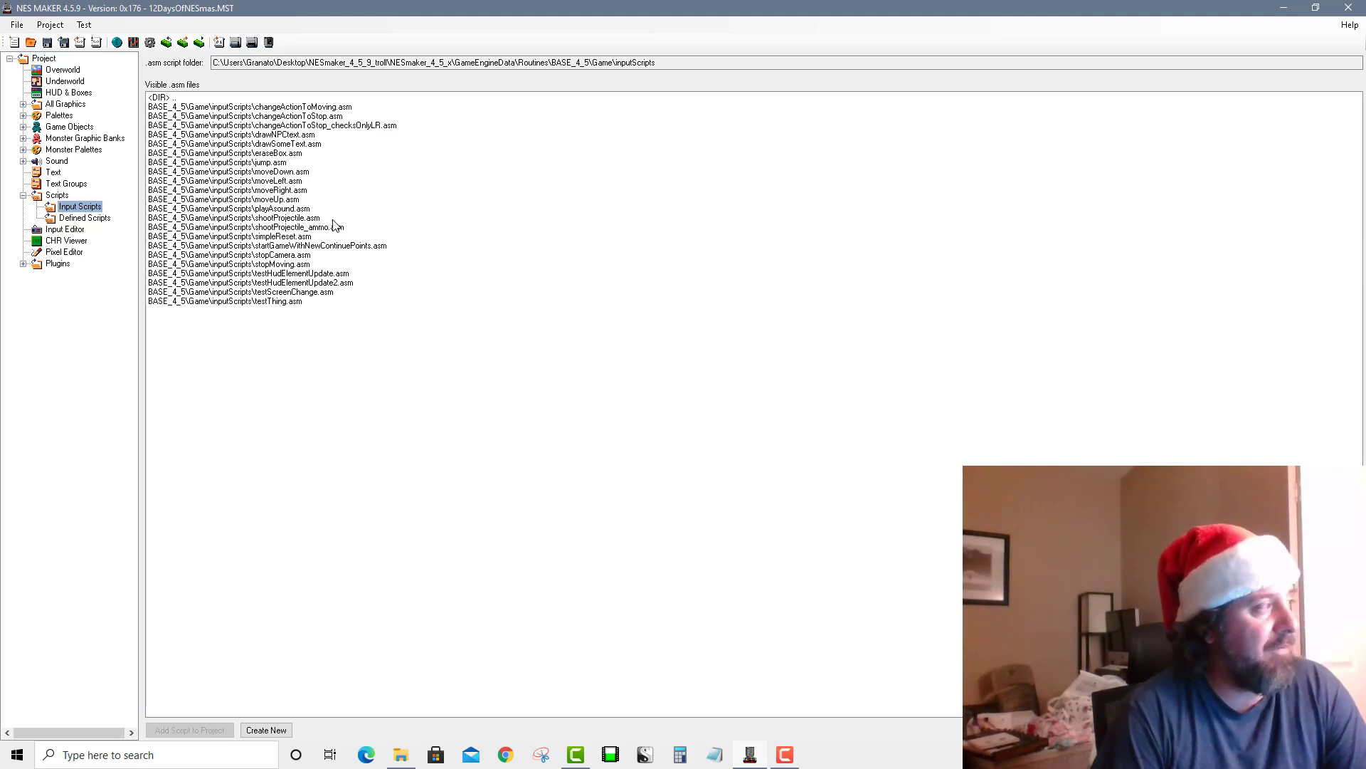
pyautogui.click(270, 172)
pyautogui.doubleClick(296, 173)
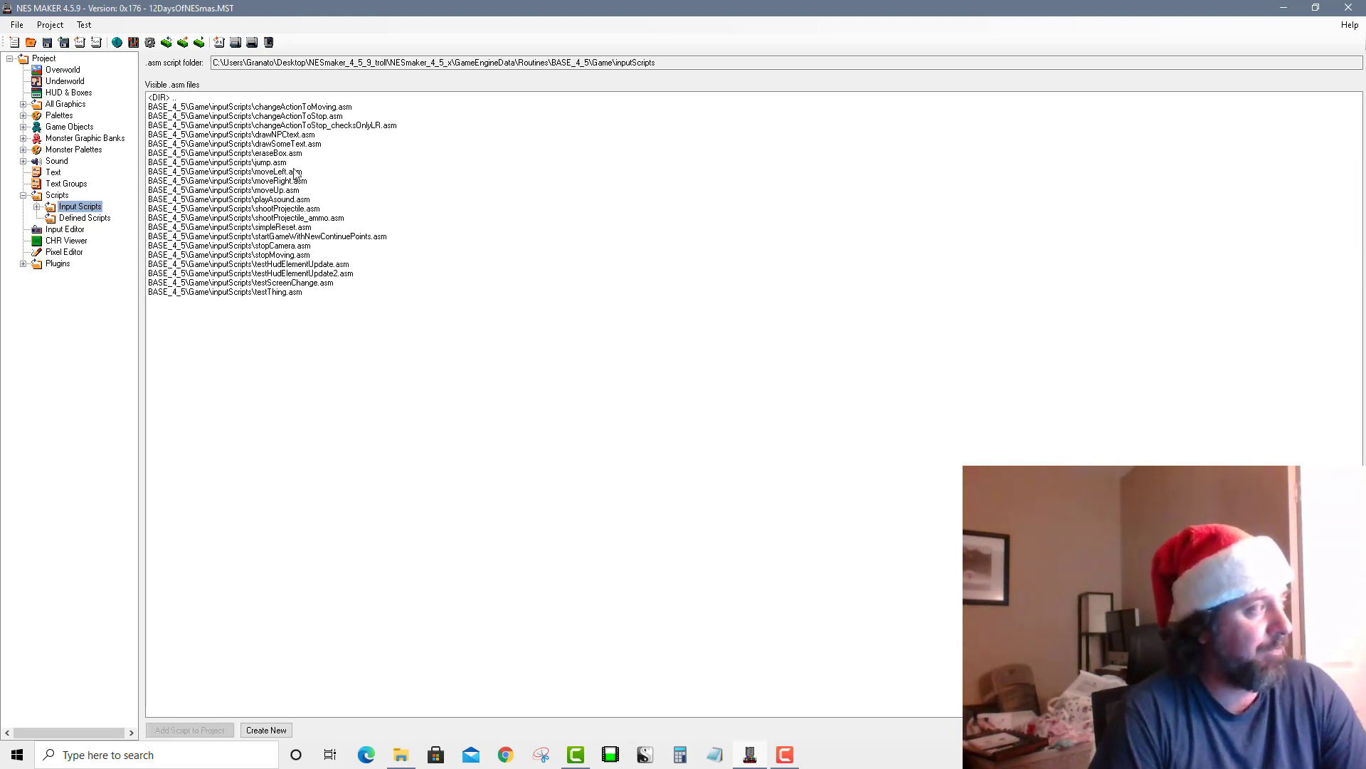
pyautogui.doubleClick(270, 173)
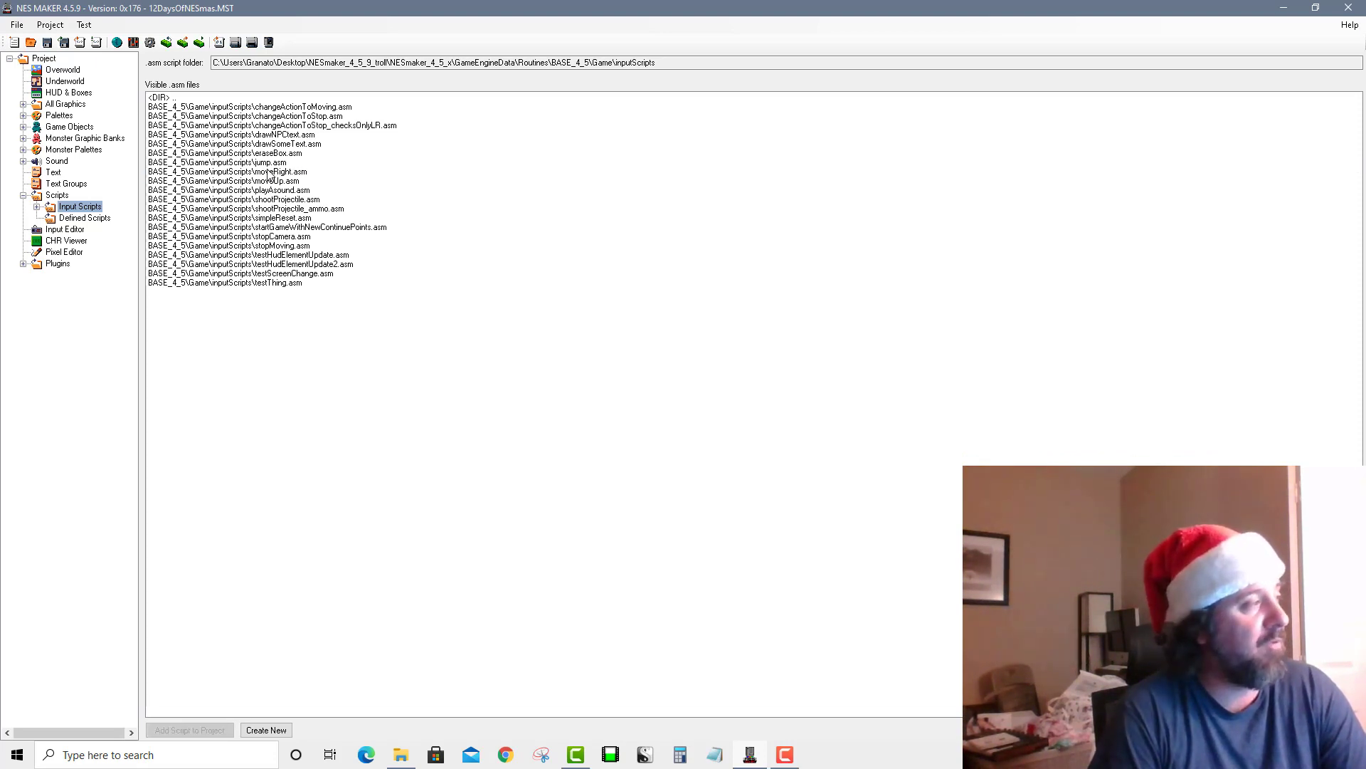
pyautogui.click(282, 172)
pyautogui.doubleClick(282, 173)
pyautogui.click(282, 173)
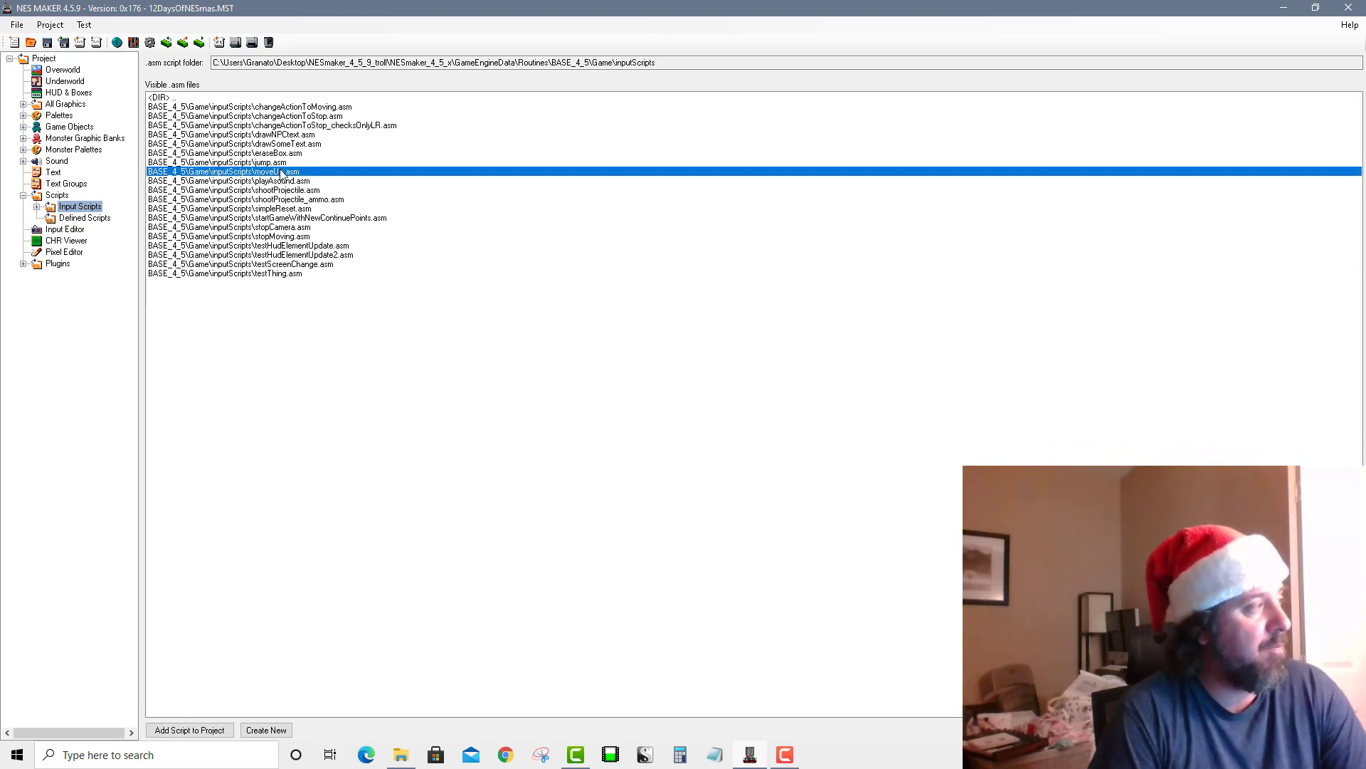
pyautogui.doubleClick(282, 173)
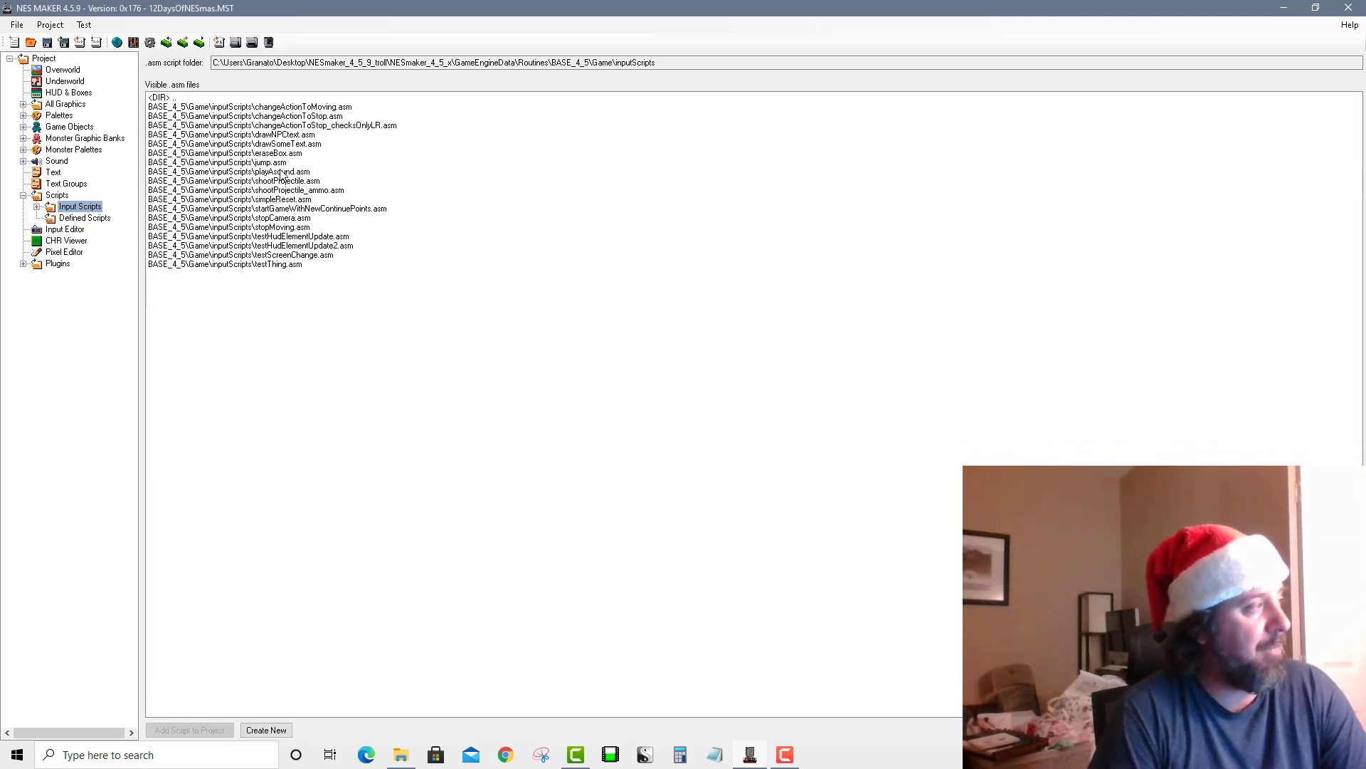
pyautogui.click(299, 227)
pyautogui.doubleClick(299, 227)
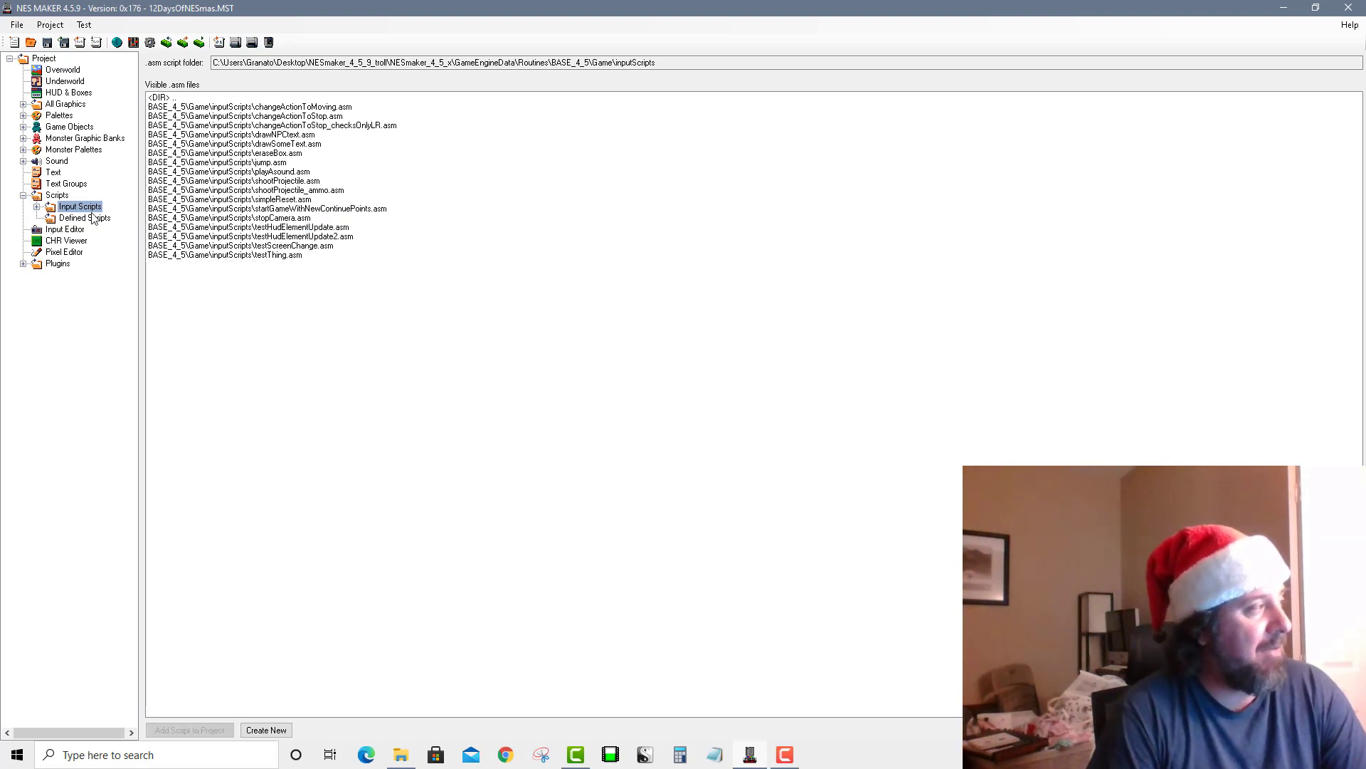
# Expand Input Scripts in the project tree and check the full names of the added scripts
pyautogui.click(36, 206)
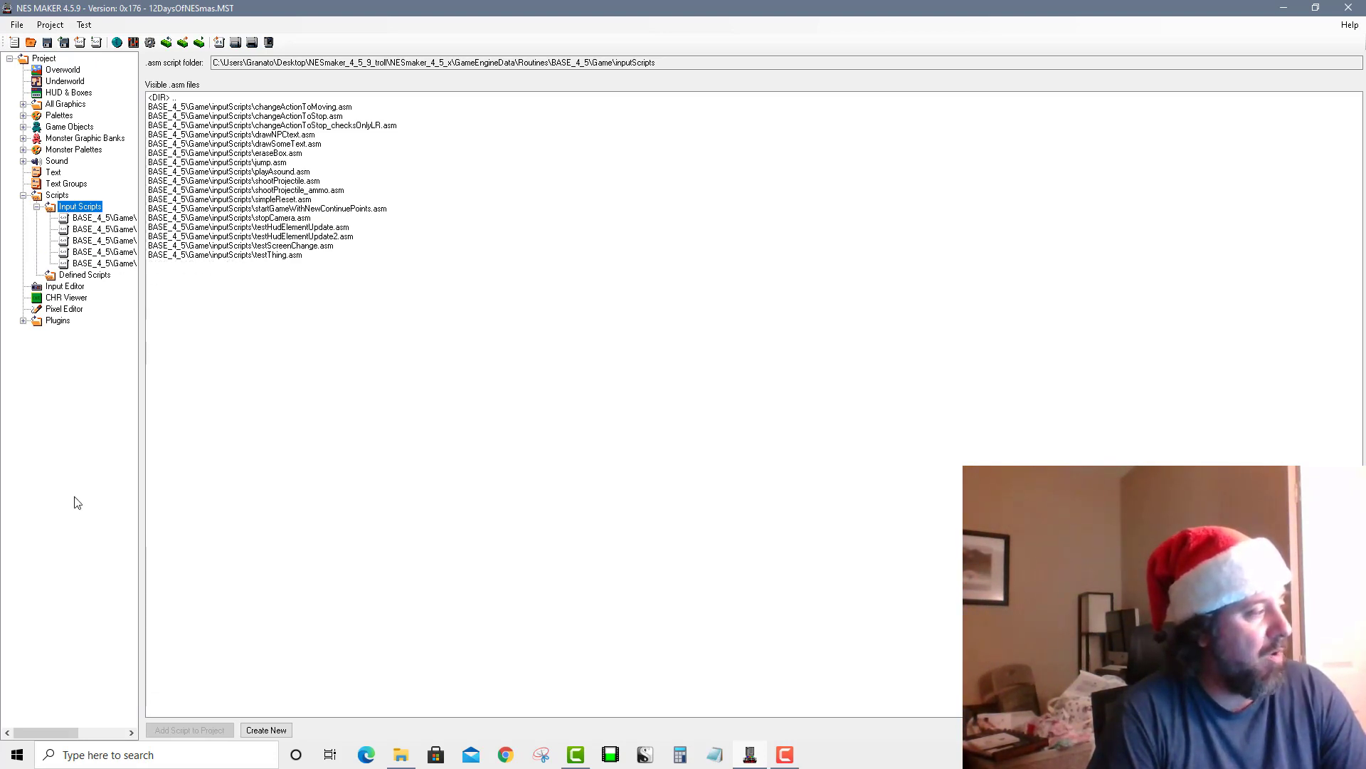
pyautogui.moveTo(45, 730); pyautogui.dragTo(93, 730)
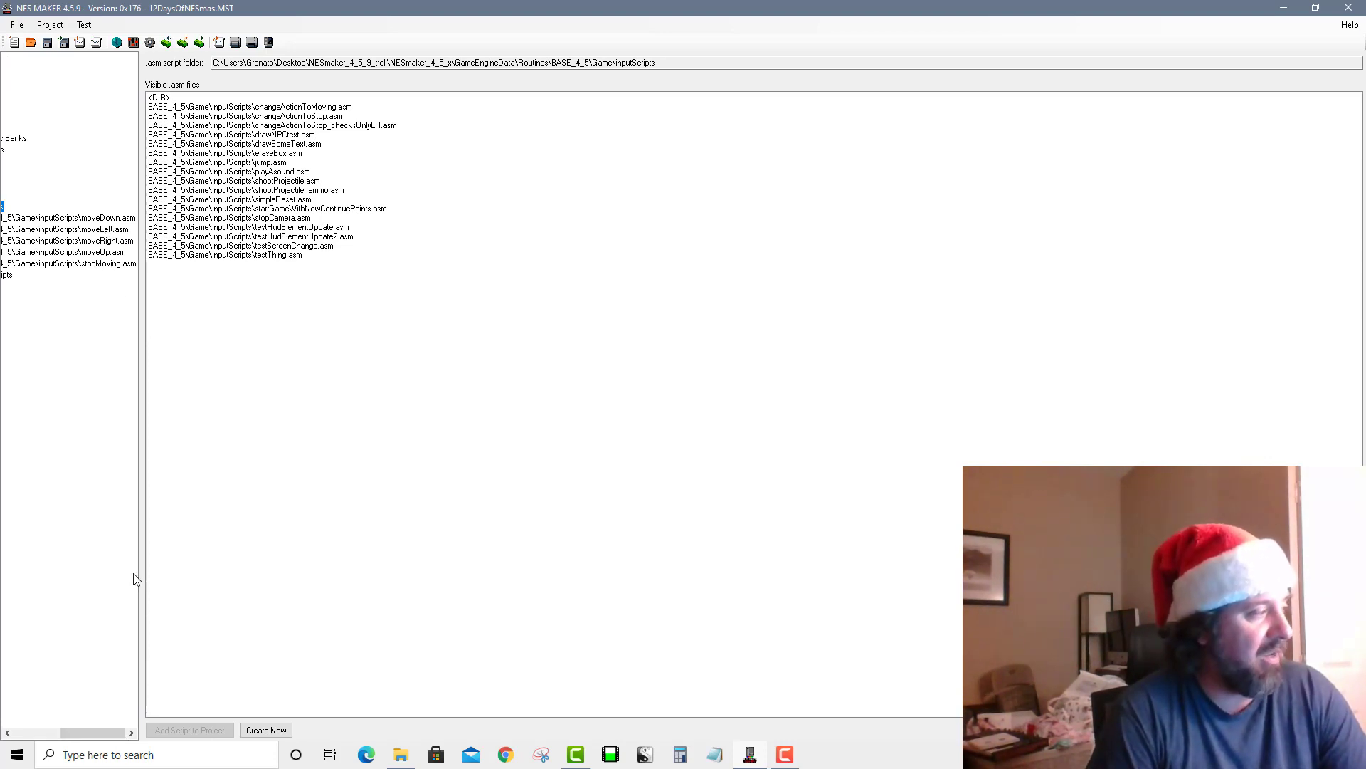
pyautogui.moveTo(113, 730); pyautogui.dragTo(36, 720)
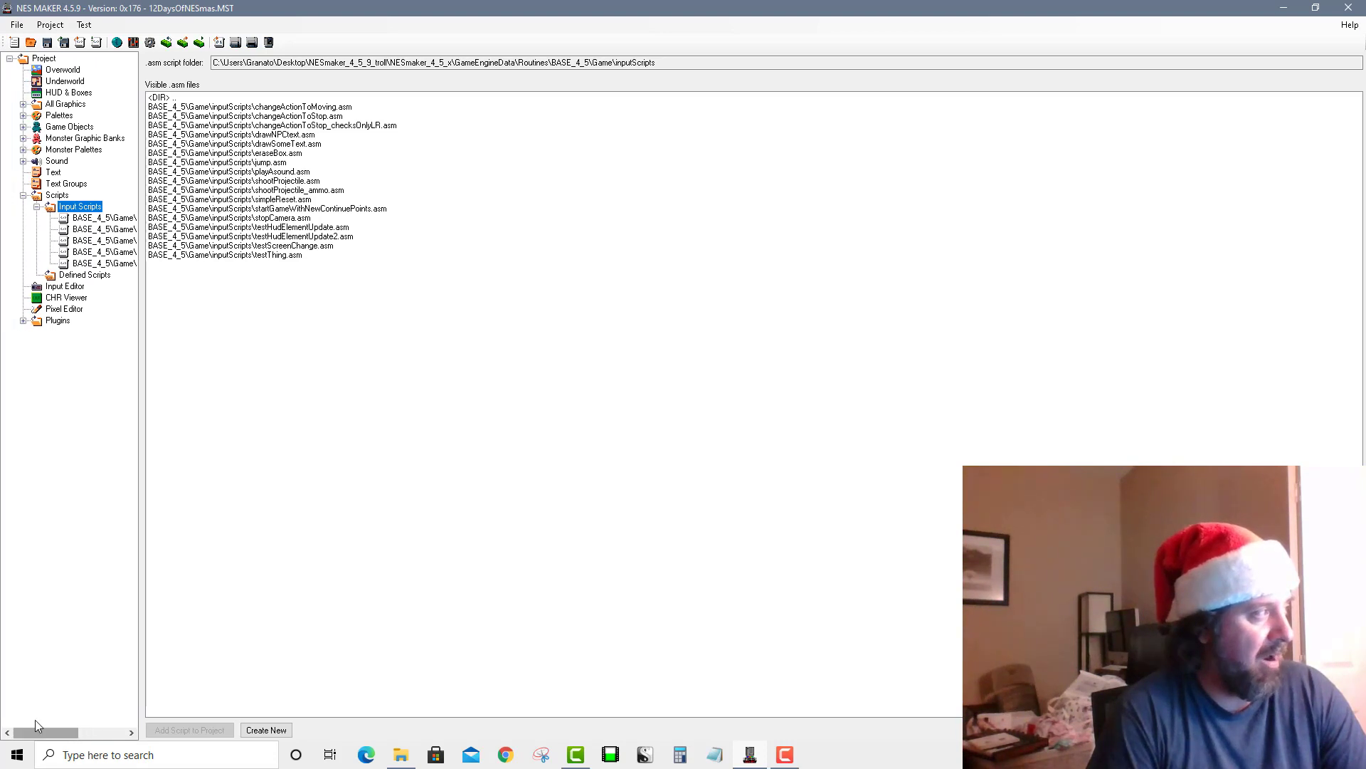
# Review the game state choices in the Input Editor and check which game state the player's Overworld screen uses
pyautogui.click(55, 287)
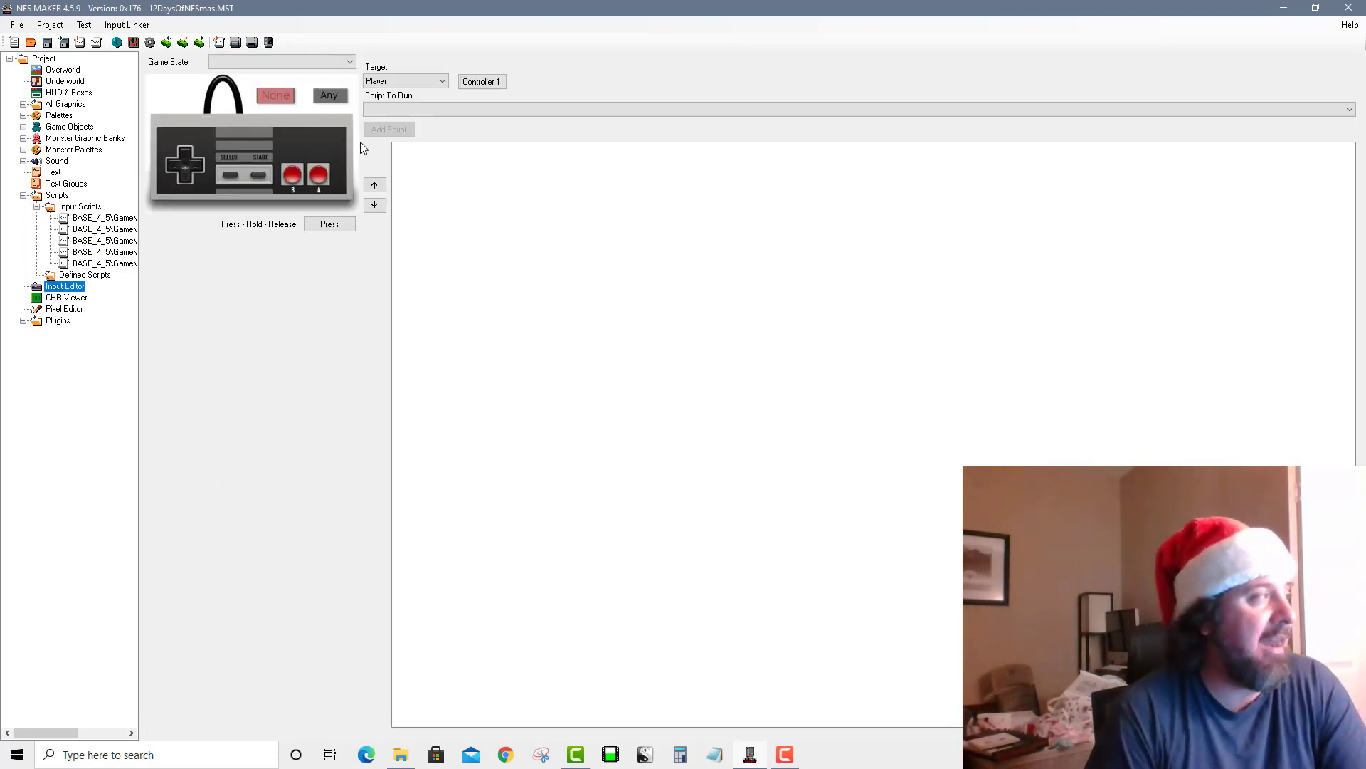
pyautogui.click(294, 64)
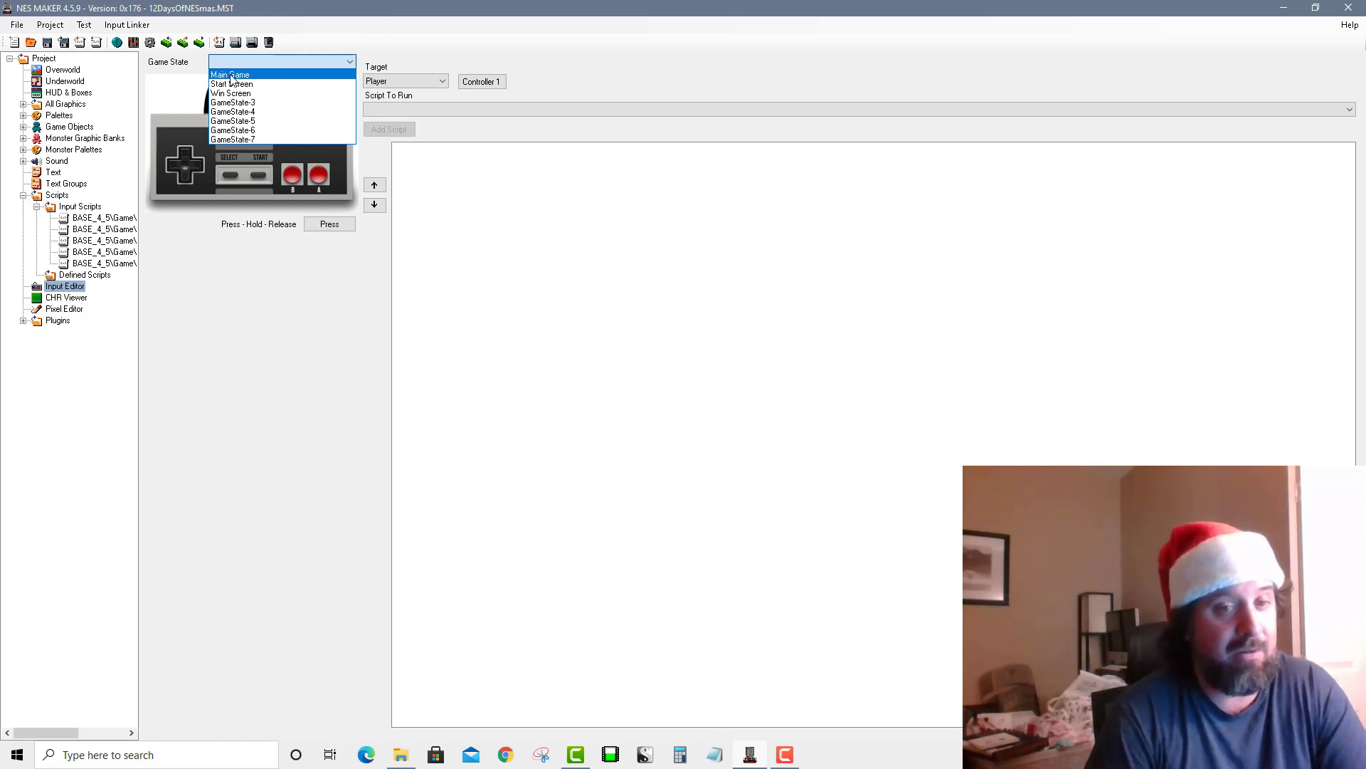
pyautogui.click(70, 73)
pyautogui.click(70, 73)
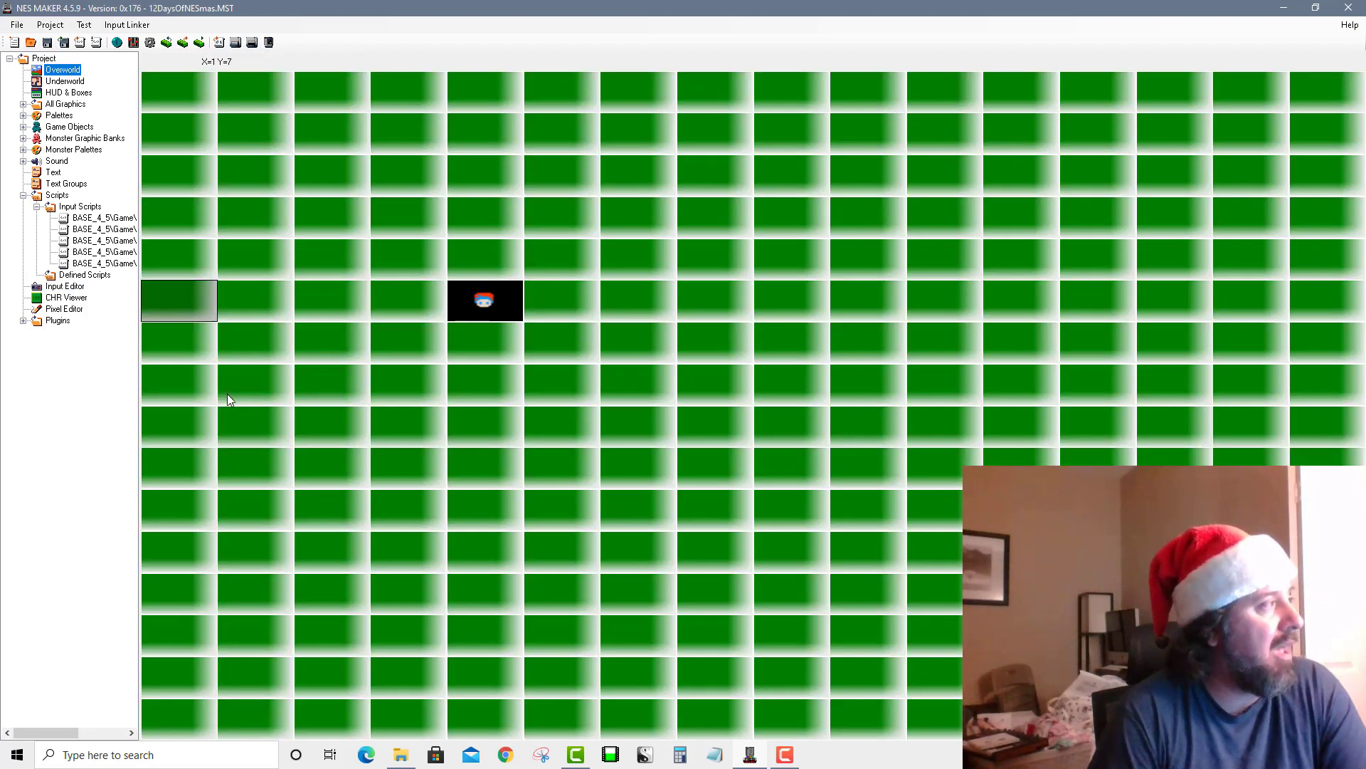
pyautogui.doubleClick(471, 301)
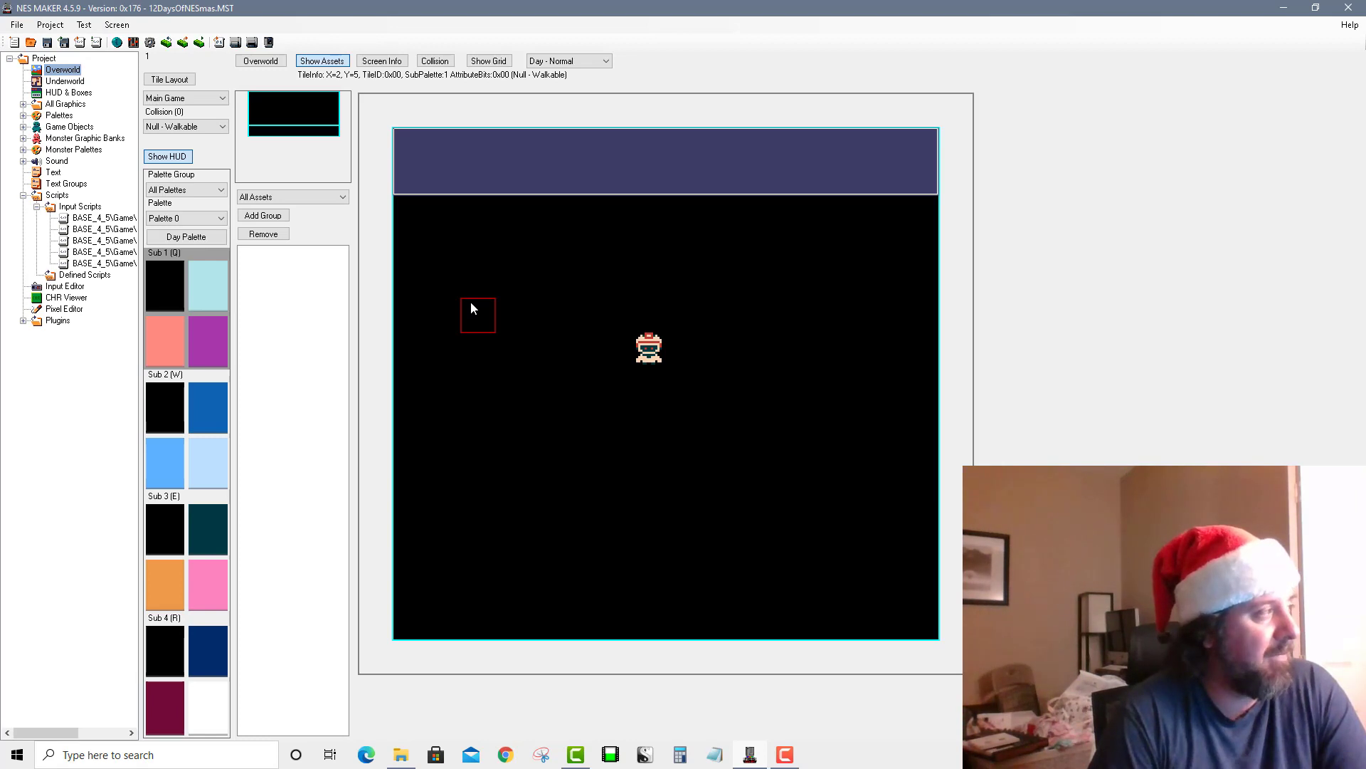
pyautogui.click(165, 100)
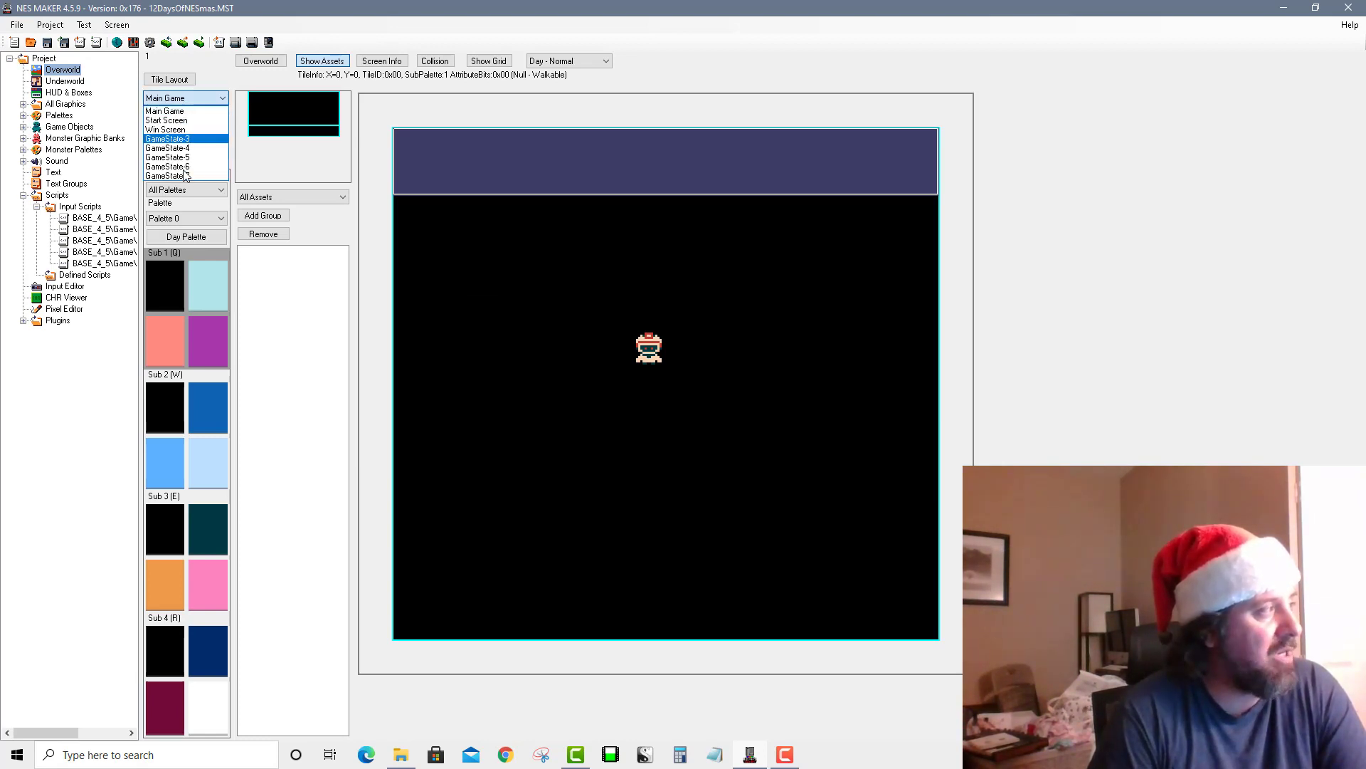
pyautogui.click(167, 113)
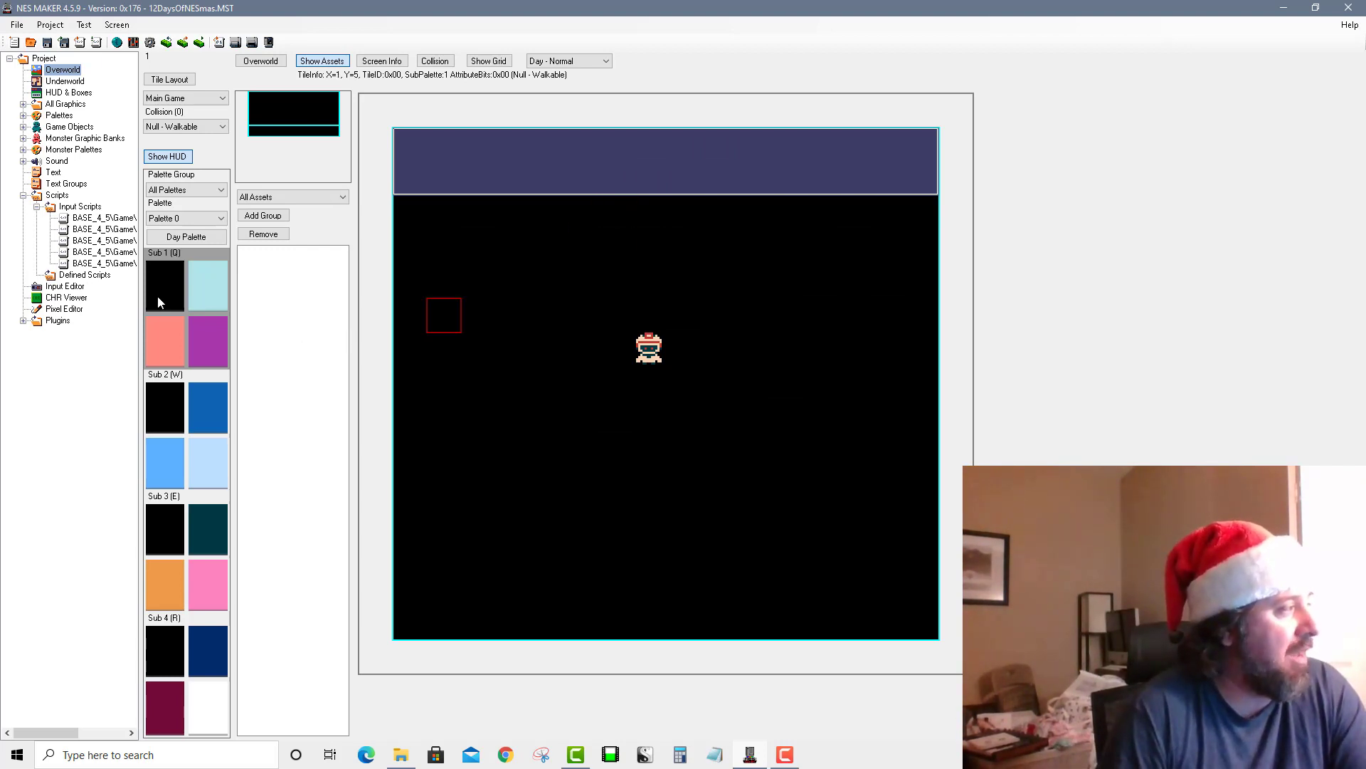
# In the Input Editor, assign moveRight.asm to holding Right on the D-pad for the Player in the Main Game state
pyautogui.click(70, 286)
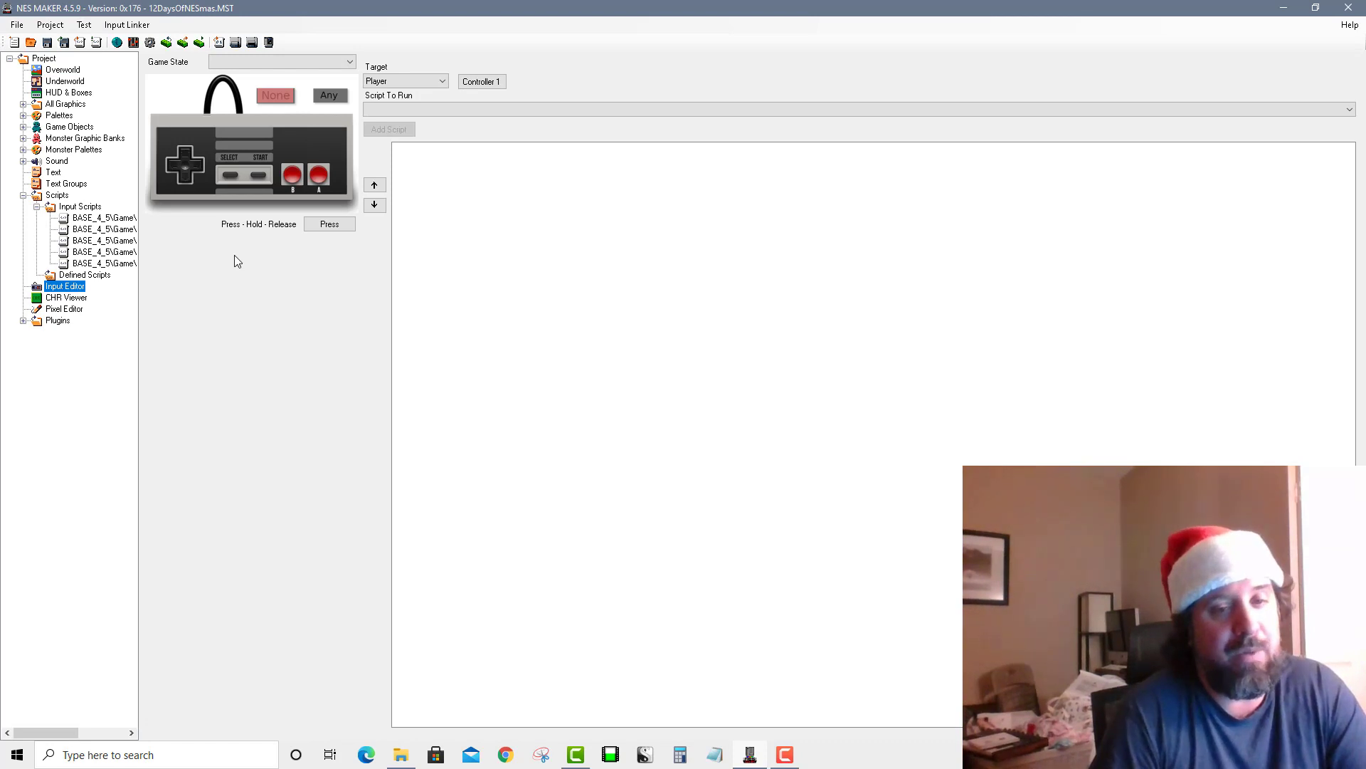
pyautogui.click(257, 64)
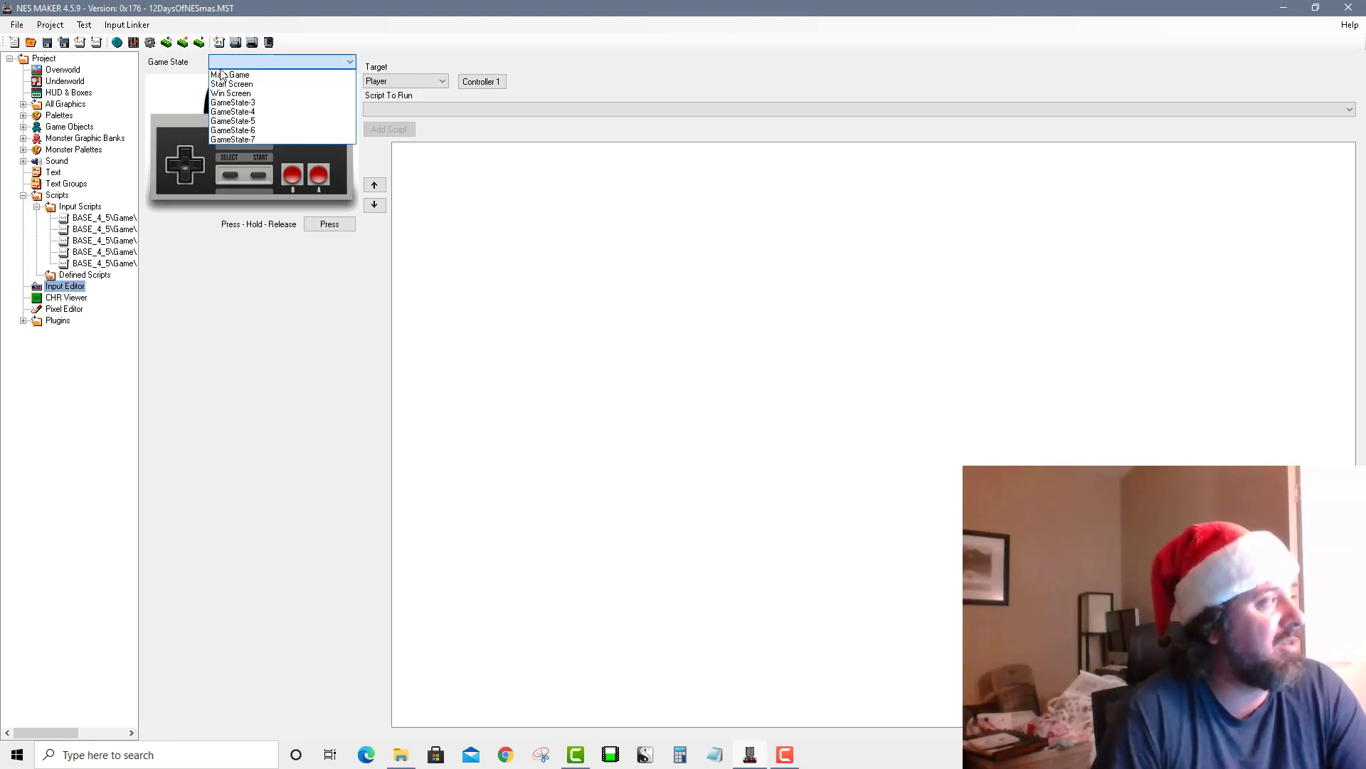
pyautogui.click(238, 75)
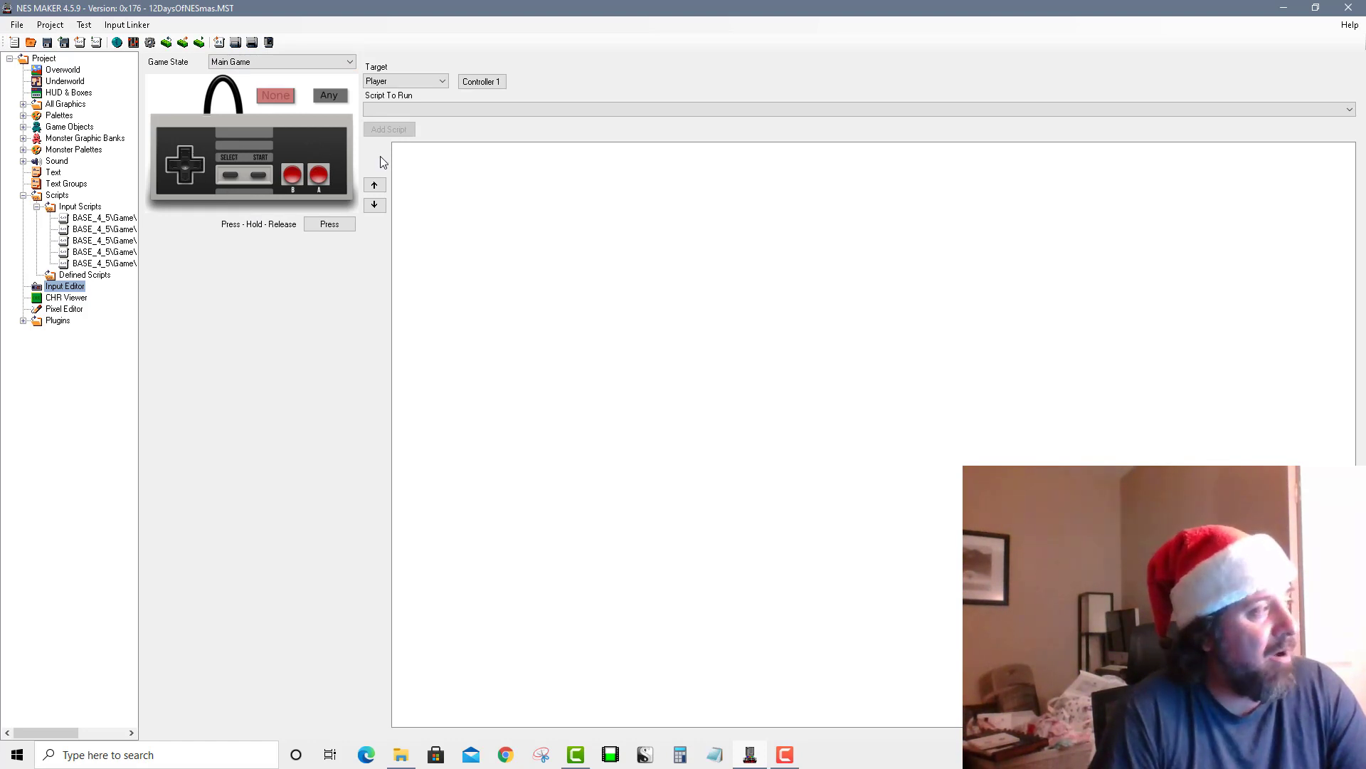
pyautogui.click(197, 166)
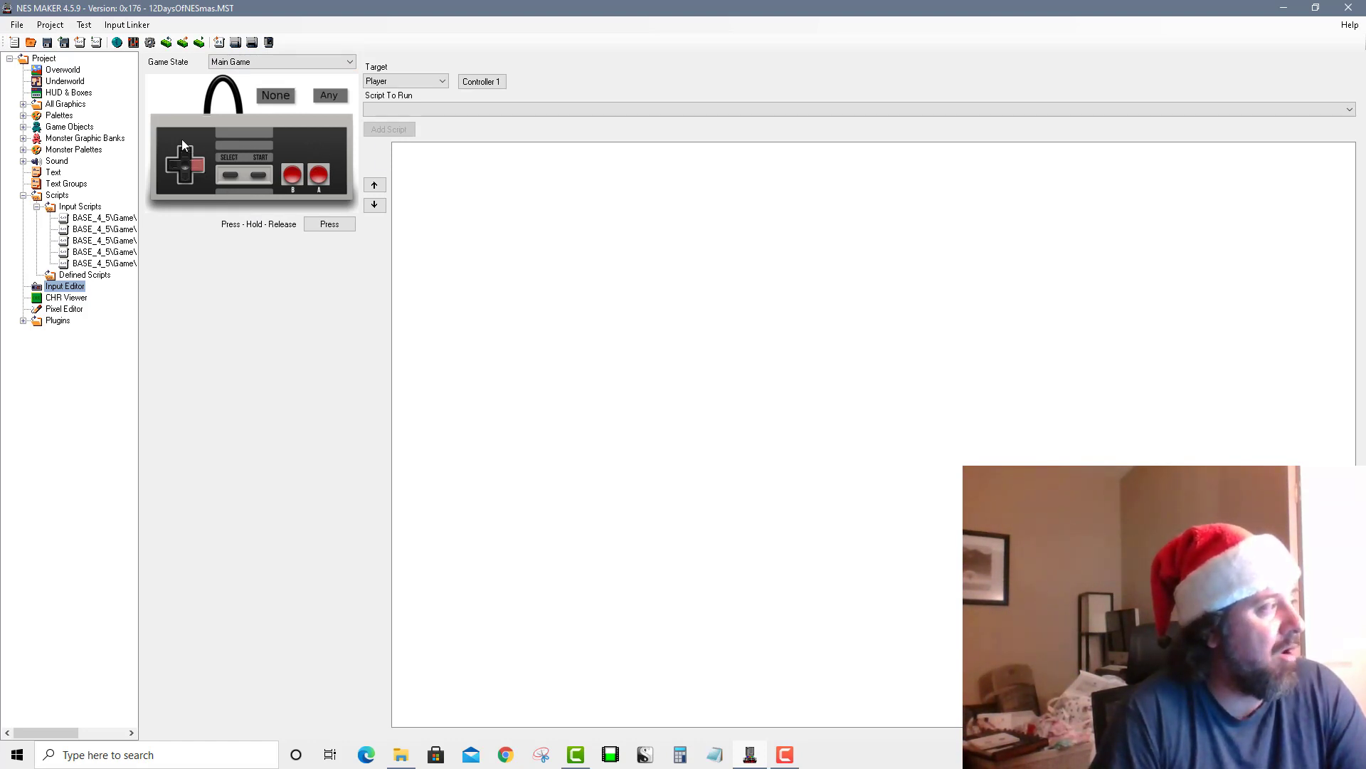
pyautogui.click(329, 224)
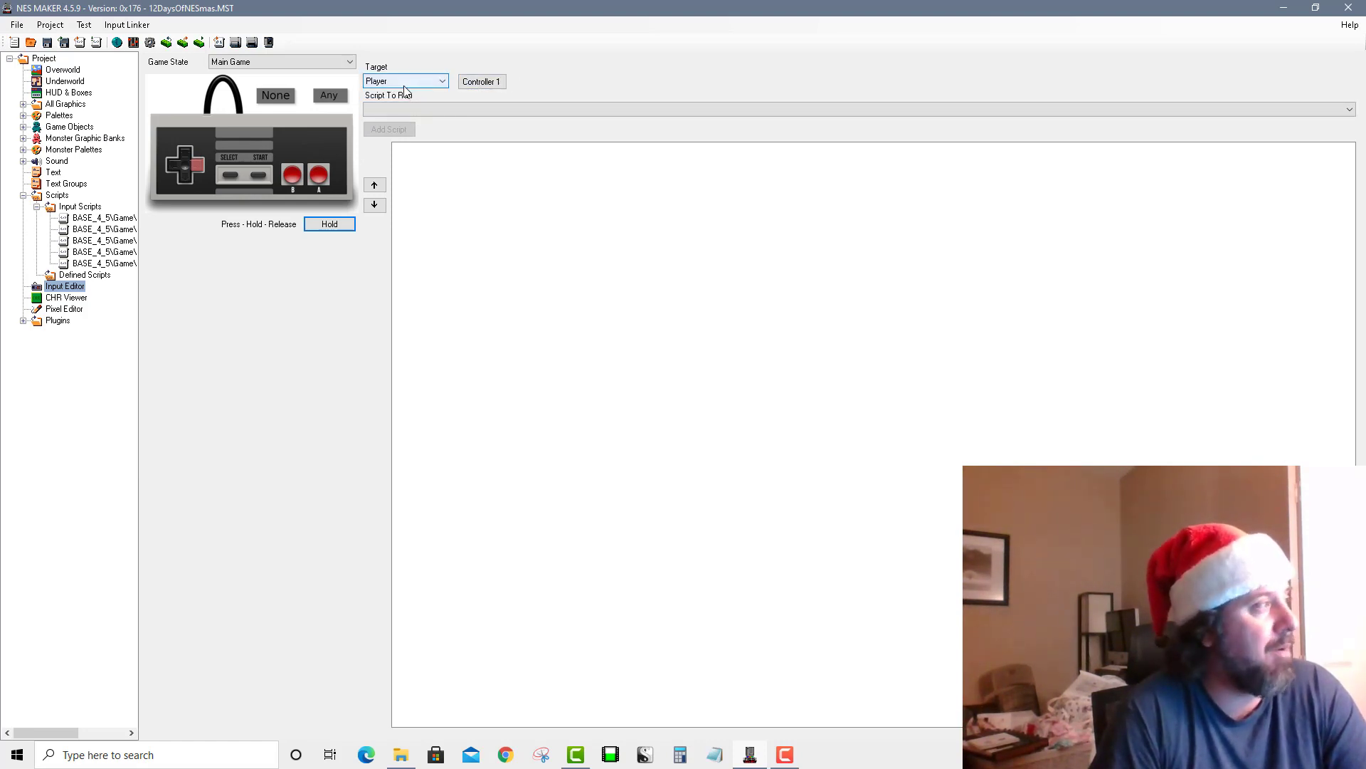
pyautogui.click(418, 109)
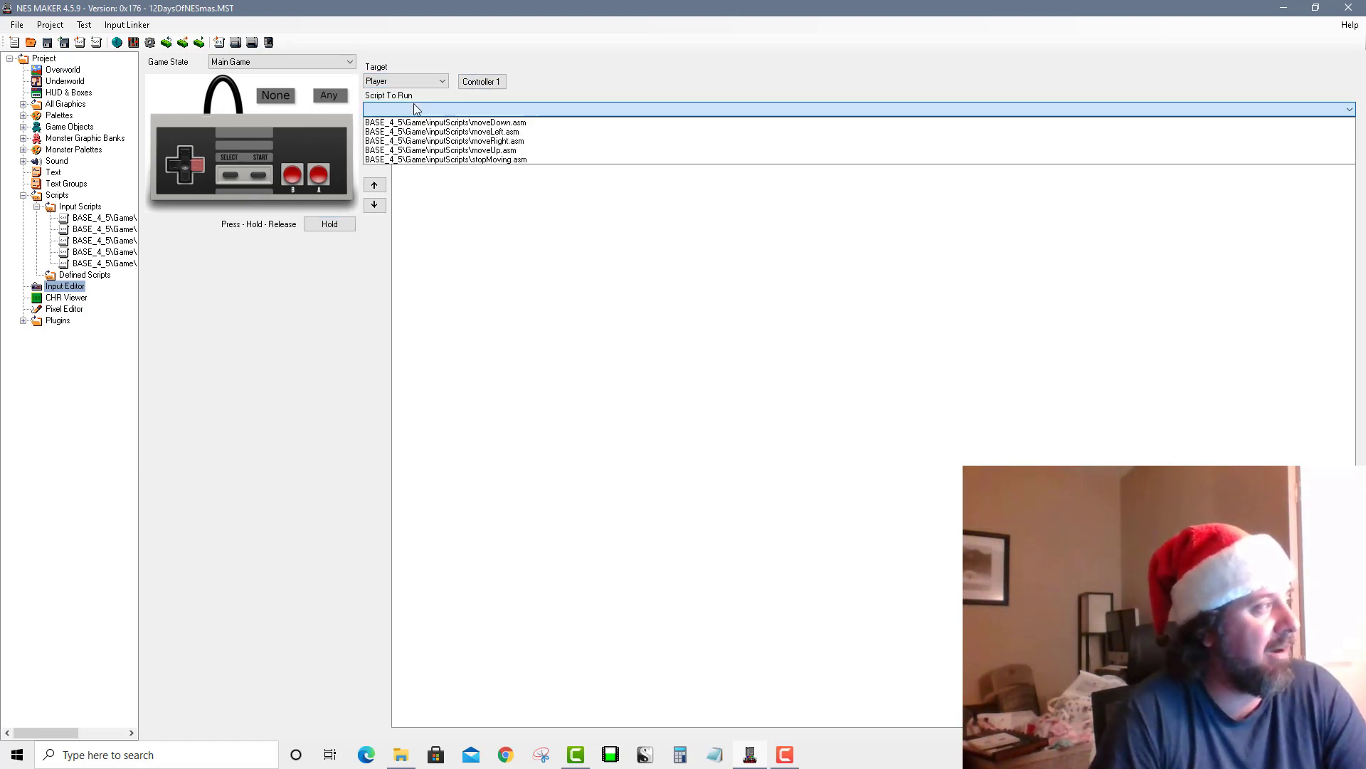
pyautogui.click(515, 141)
pyautogui.click(389, 129)
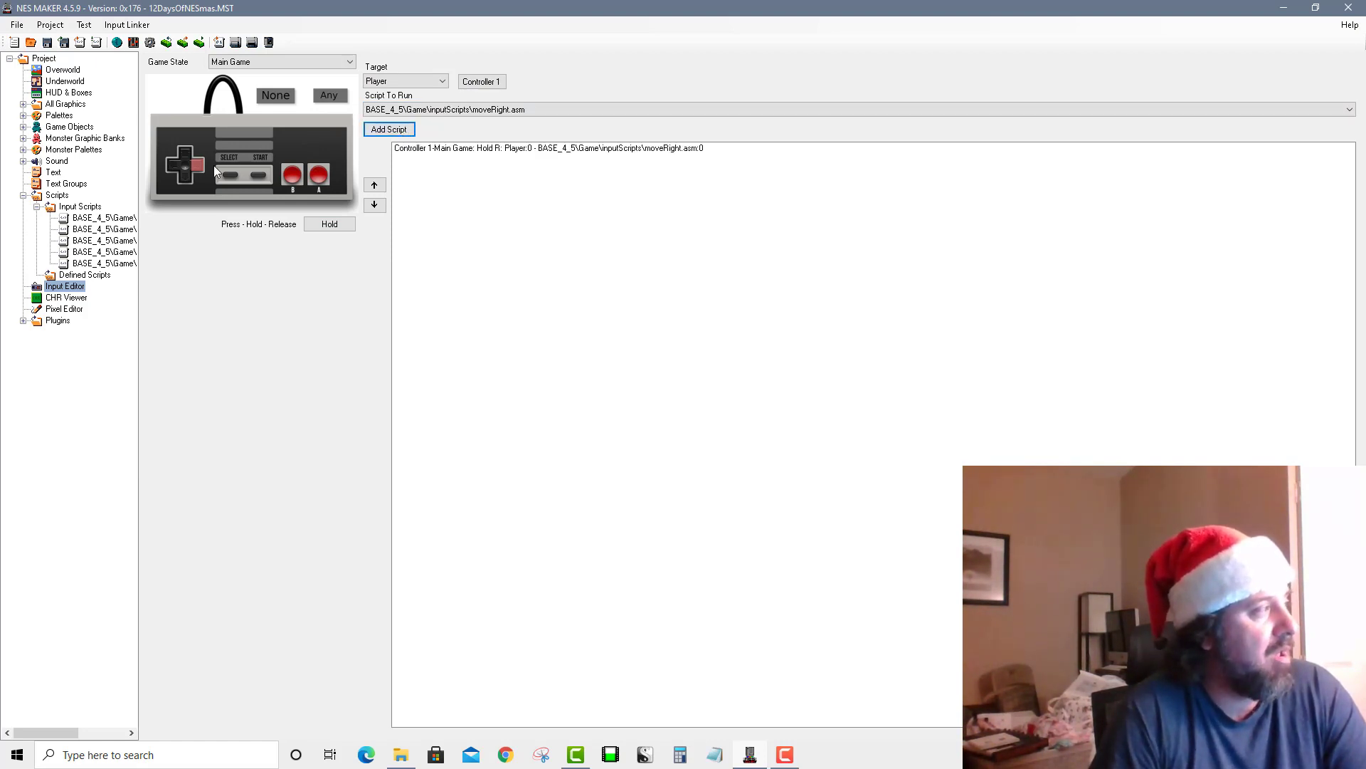
# Assign moveDown.asm to holding Down on the D-pad in the Main Game state
pyautogui.click(187, 175)
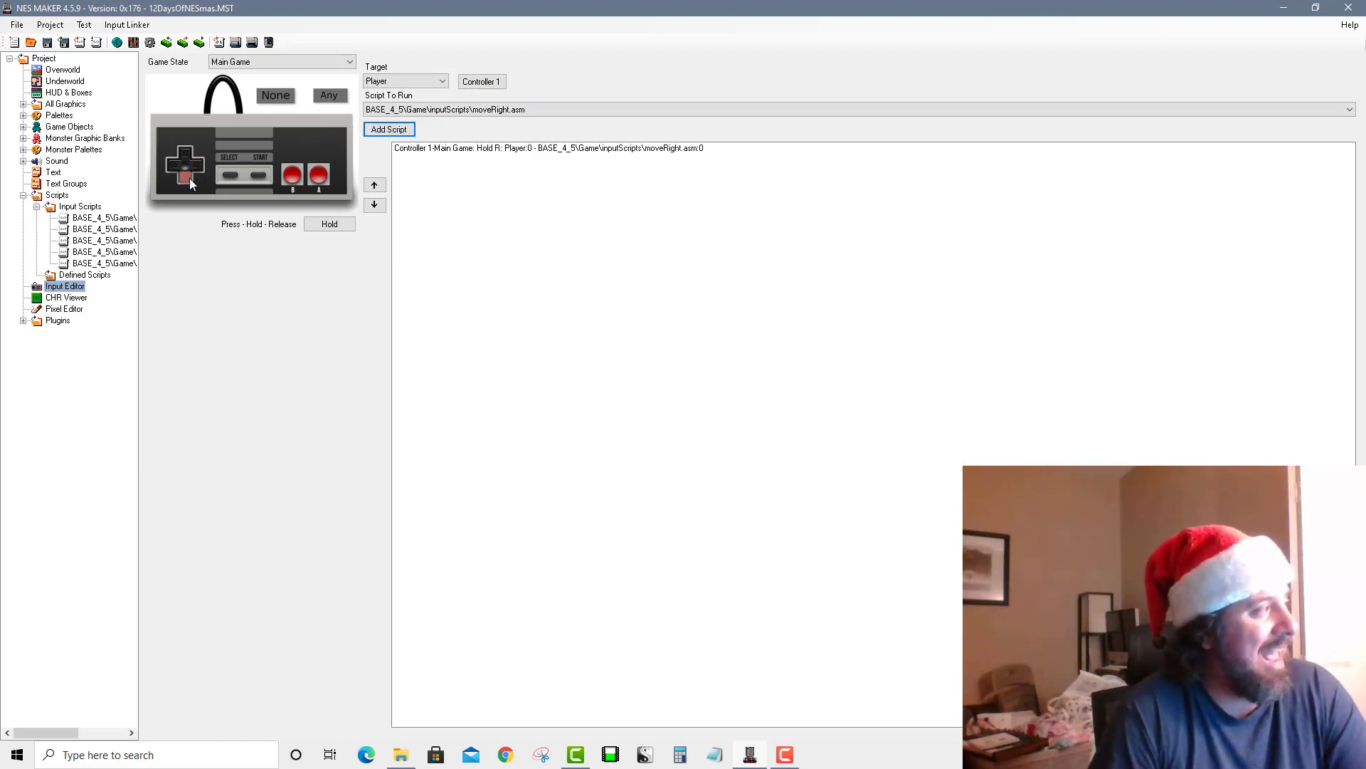
pyautogui.click(503, 109)
pyautogui.click(477, 148)
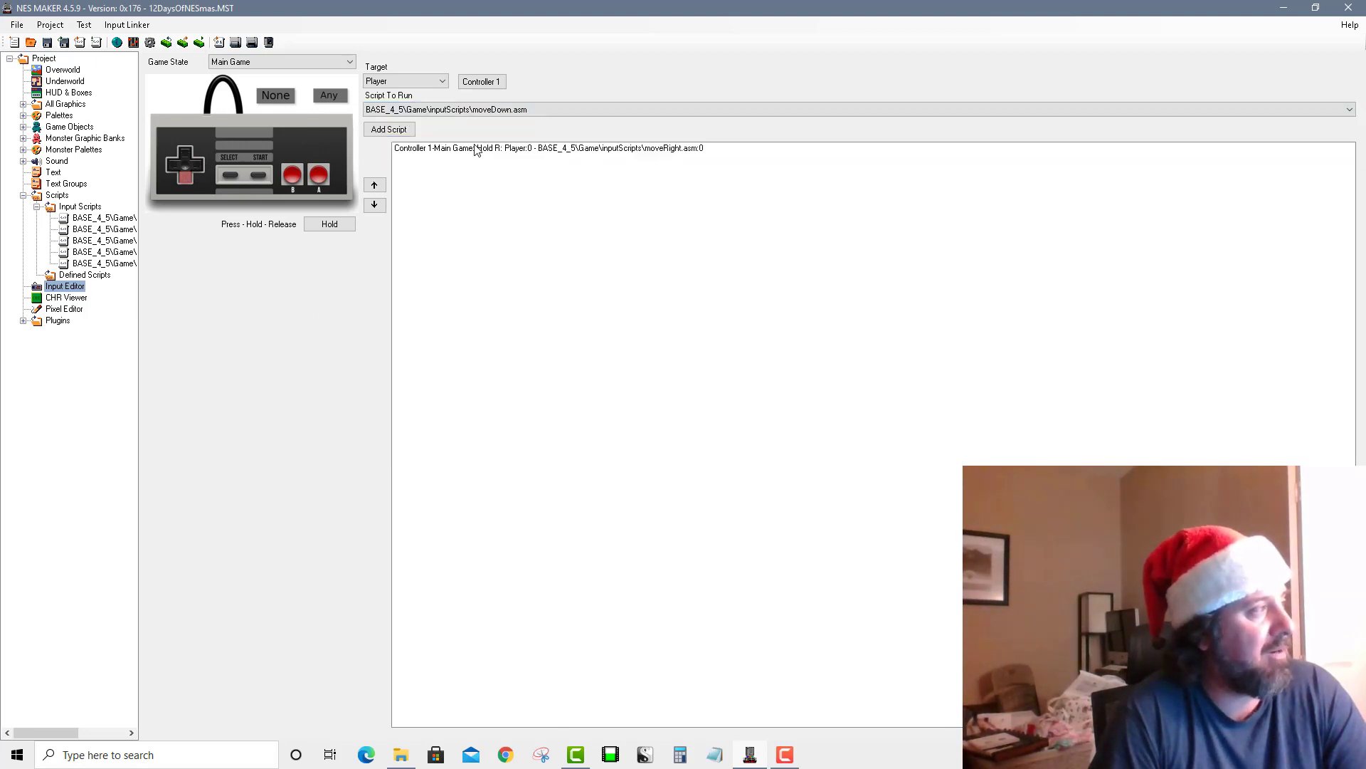
pyautogui.click(388, 129)
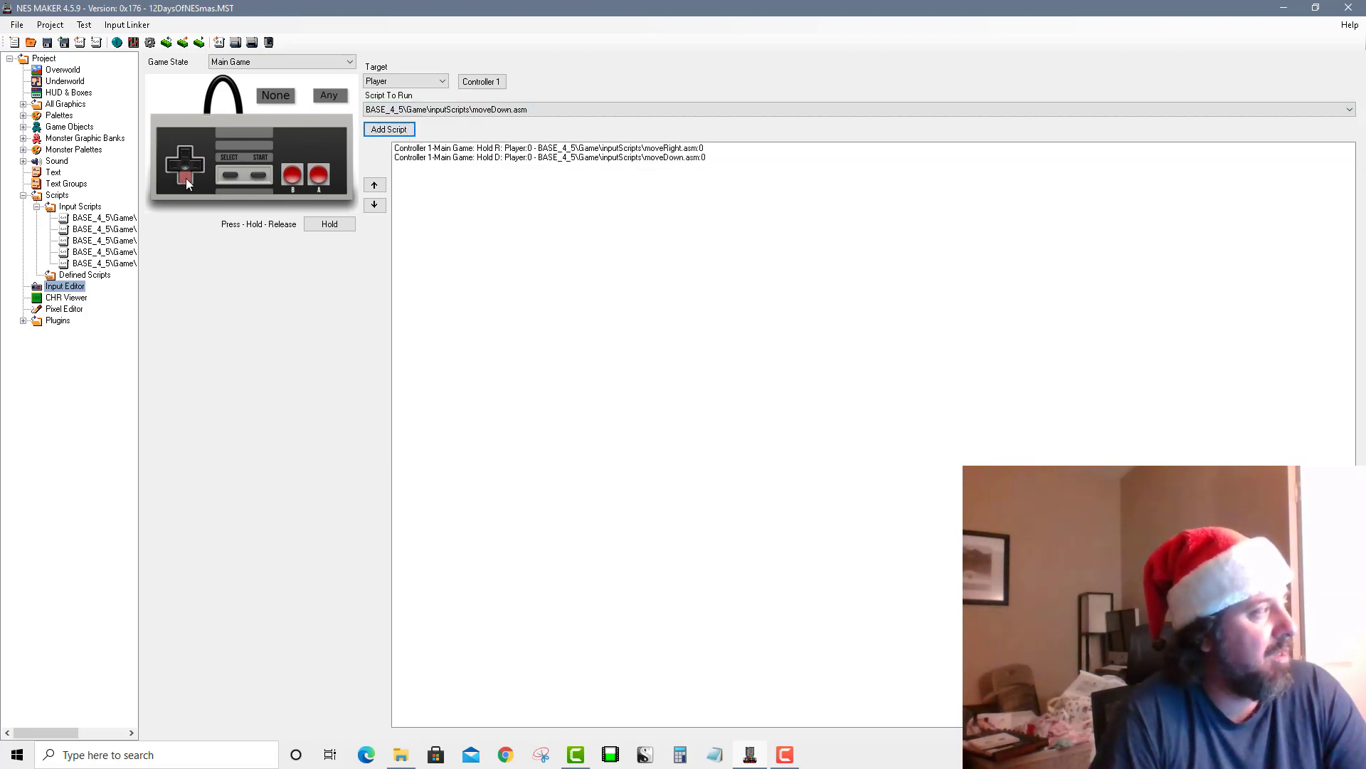
# Assign moveLeft.asm to holding Left on the D-pad in the Main Game state
pyautogui.click(171, 165)
pyautogui.click(456, 112)
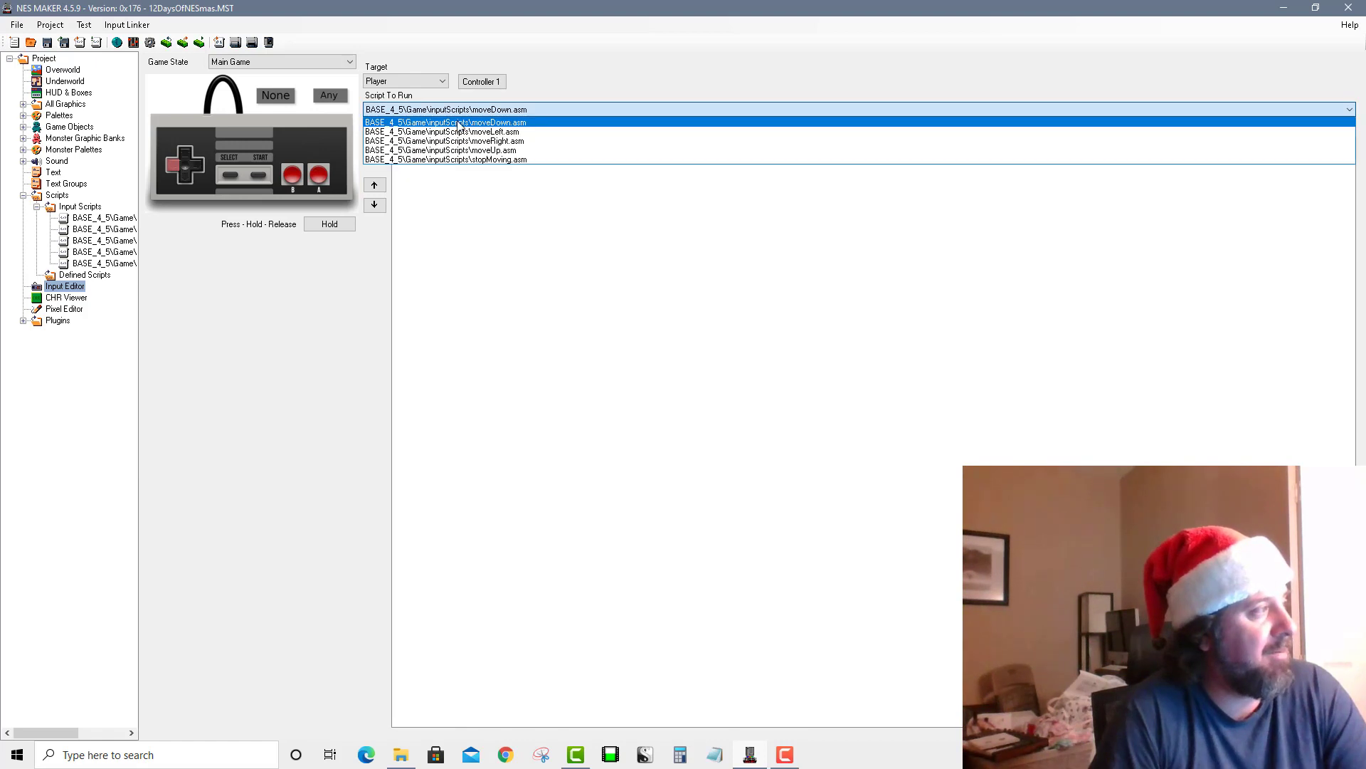
pyautogui.click(410, 129)
pyautogui.click(410, 129)
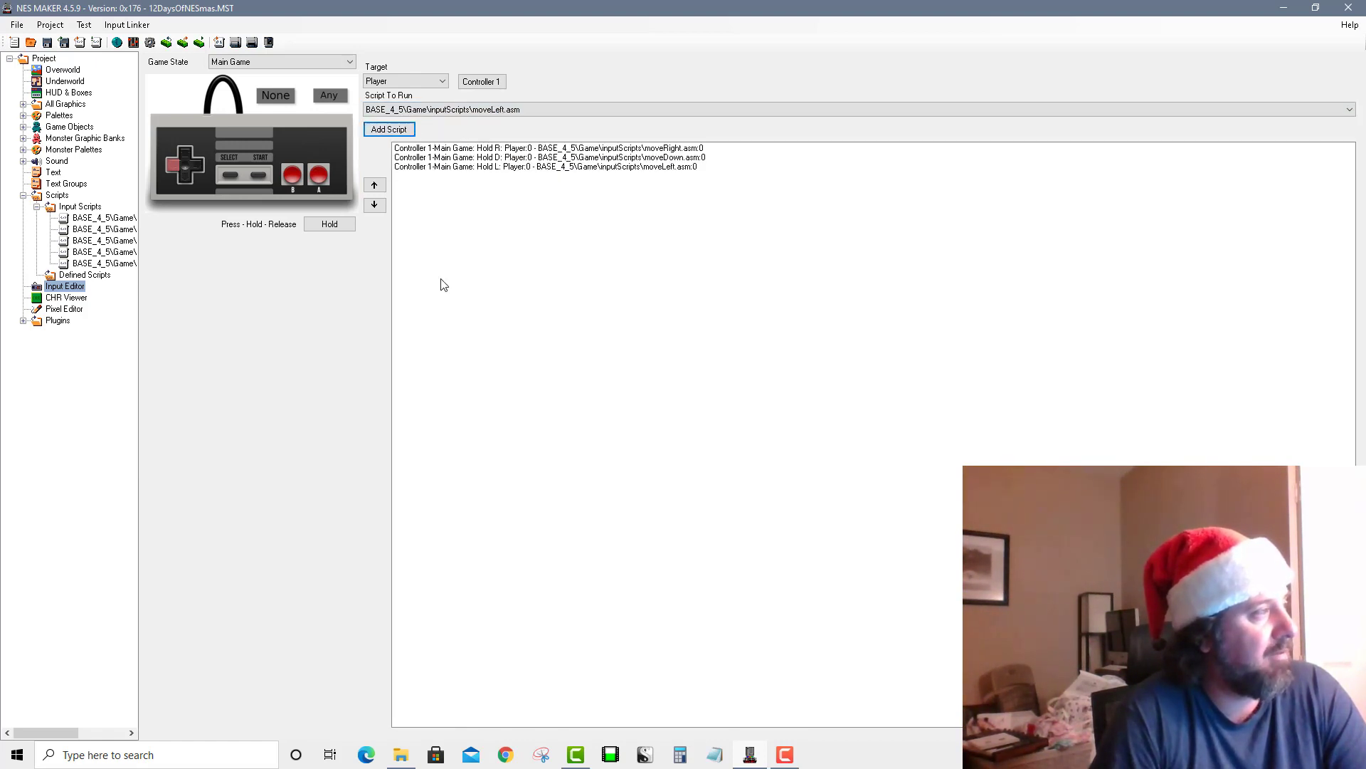
# Assign moveUp.asm to holding Up on the D-pad in the Main Game state
pyautogui.click(185, 151)
pyautogui.click(486, 110)
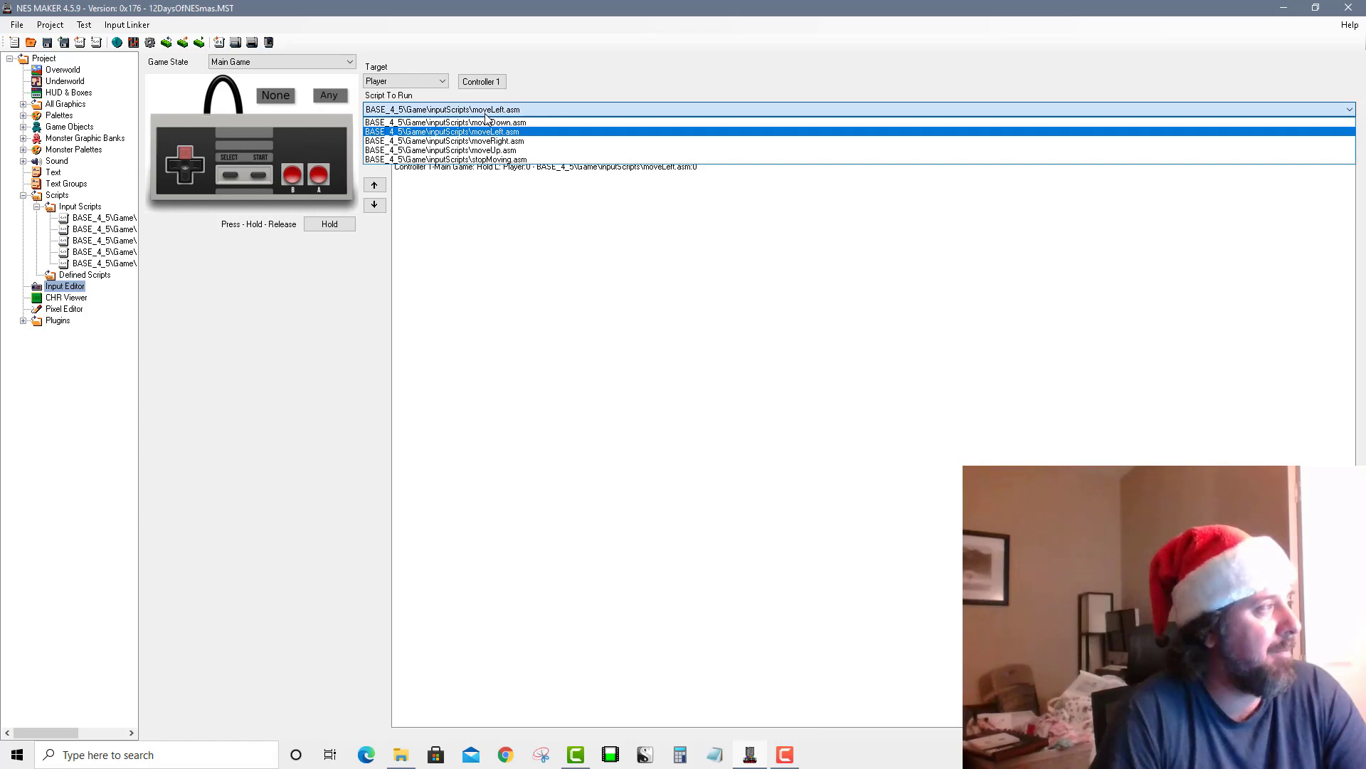
pyautogui.click(488, 150)
pyautogui.click(413, 130)
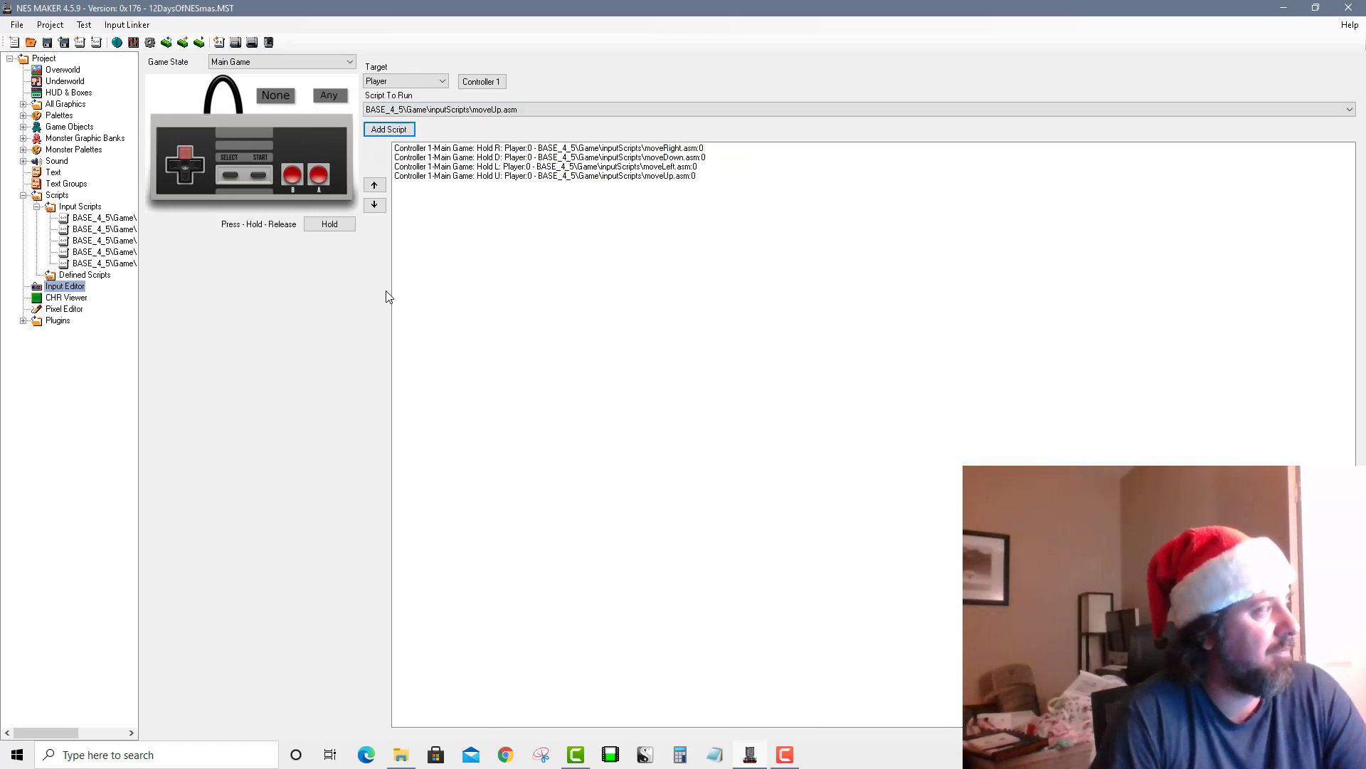
# Assign stopMoving.asm to releasing Right on the D-pad in the Main Game state
pyautogui.click(203, 158)
pyautogui.click(193, 165)
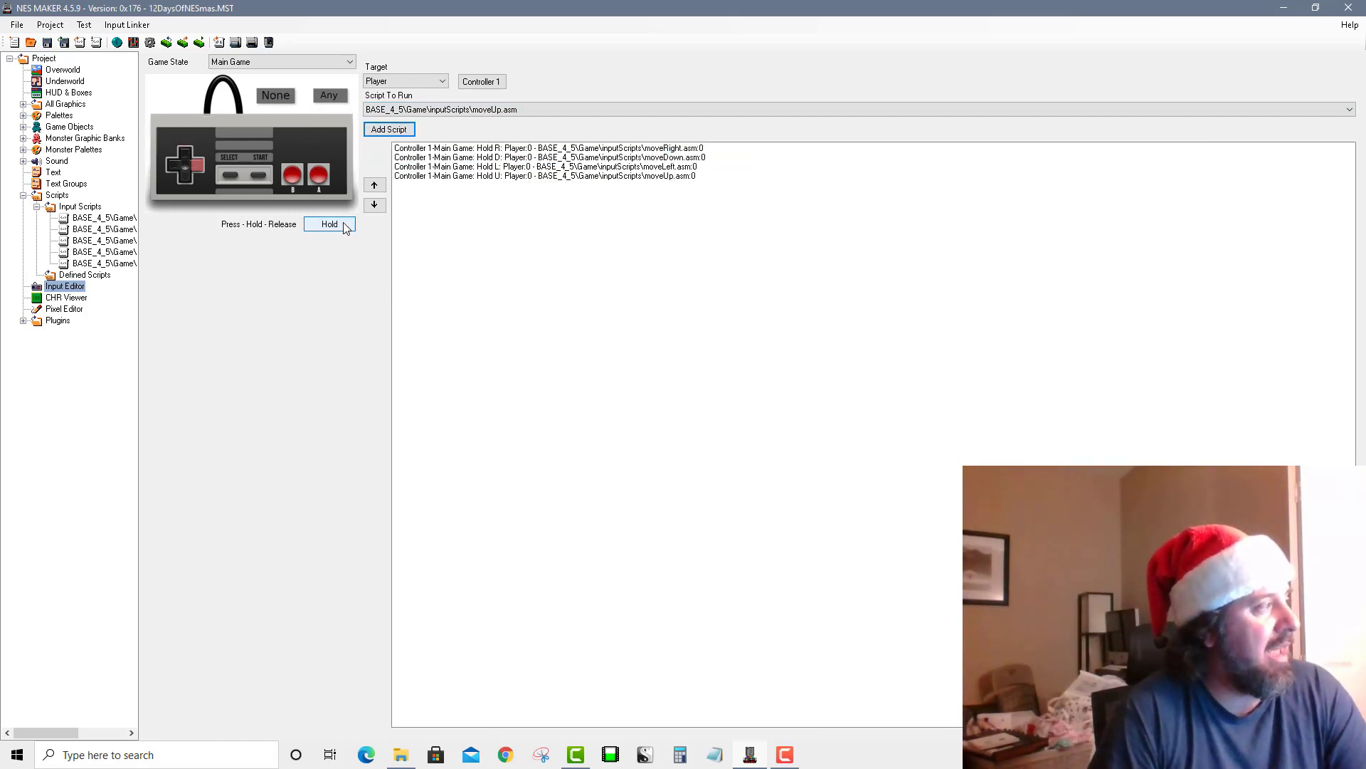
pyautogui.click(326, 224)
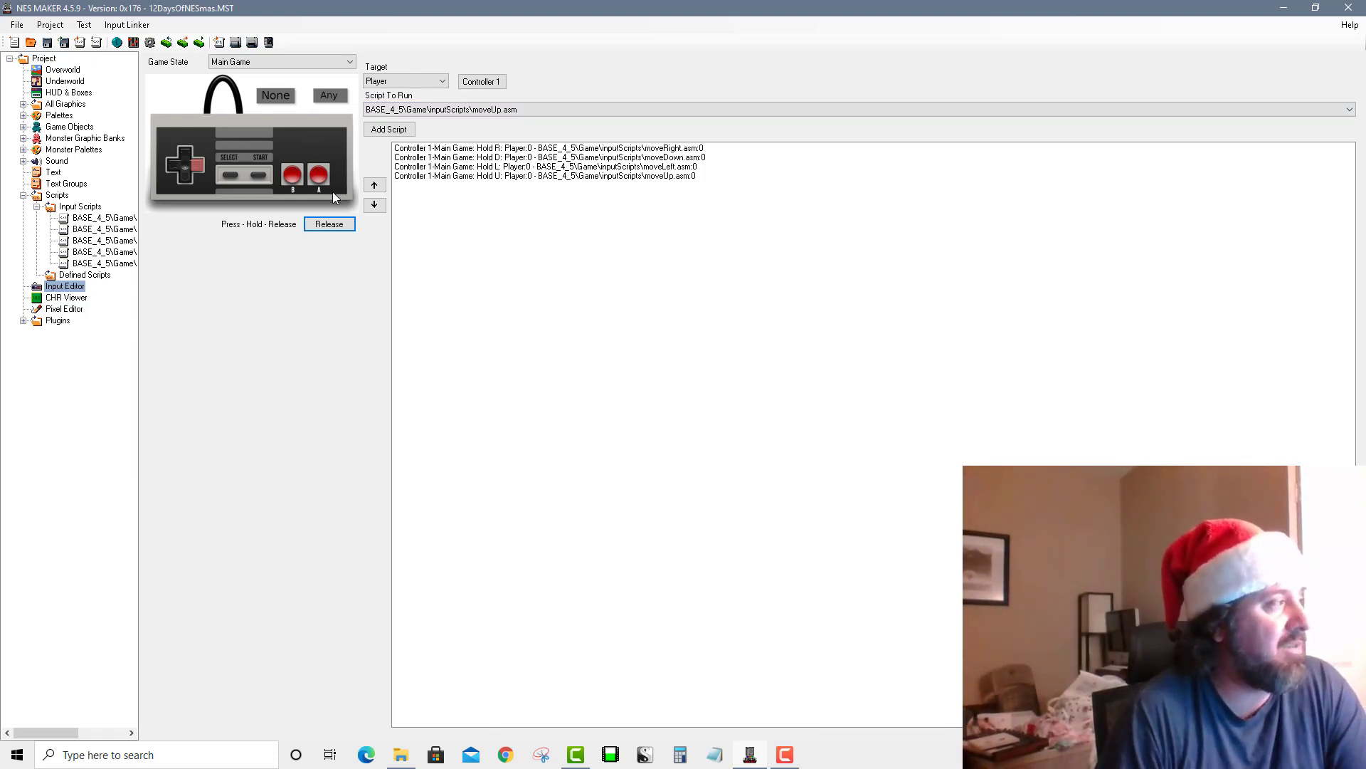
pyautogui.click(459, 111)
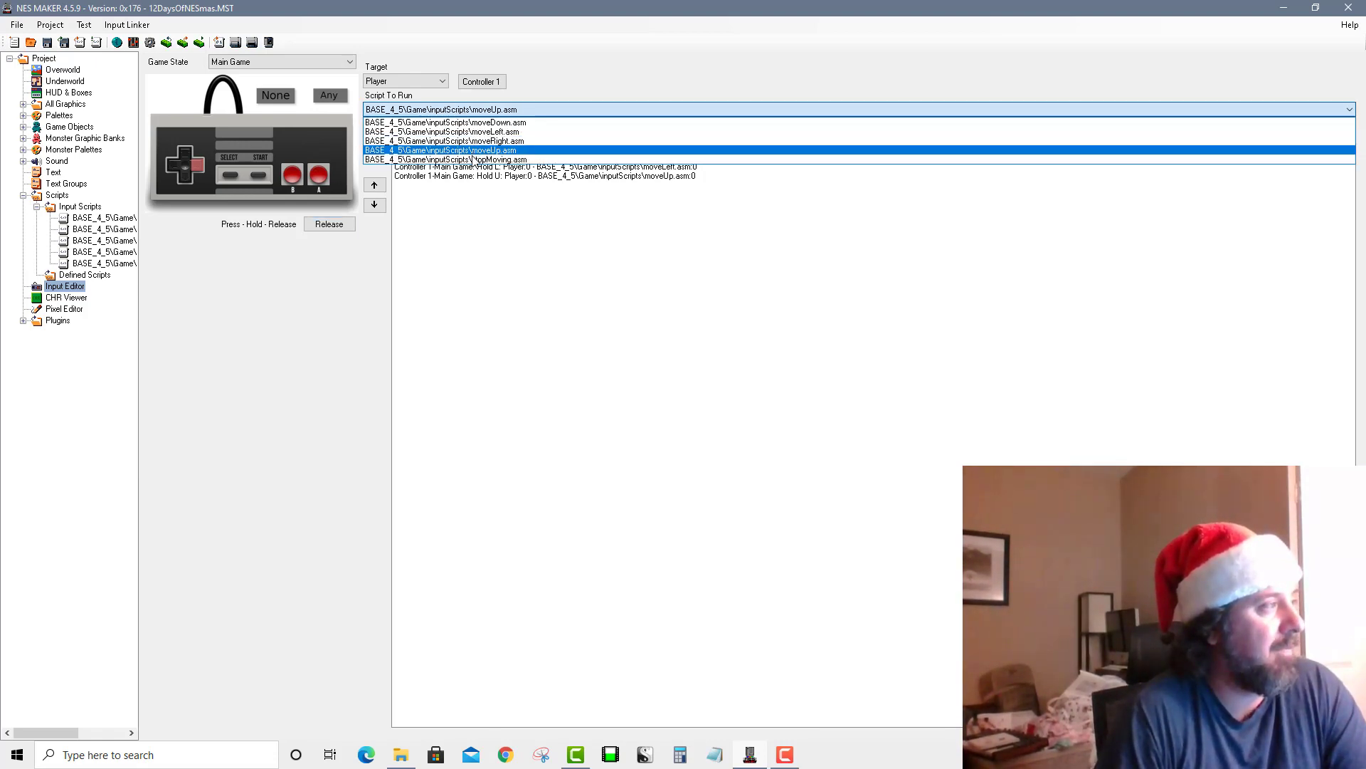
pyautogui.click(453, 159)
pyautogui.click(390, 129)
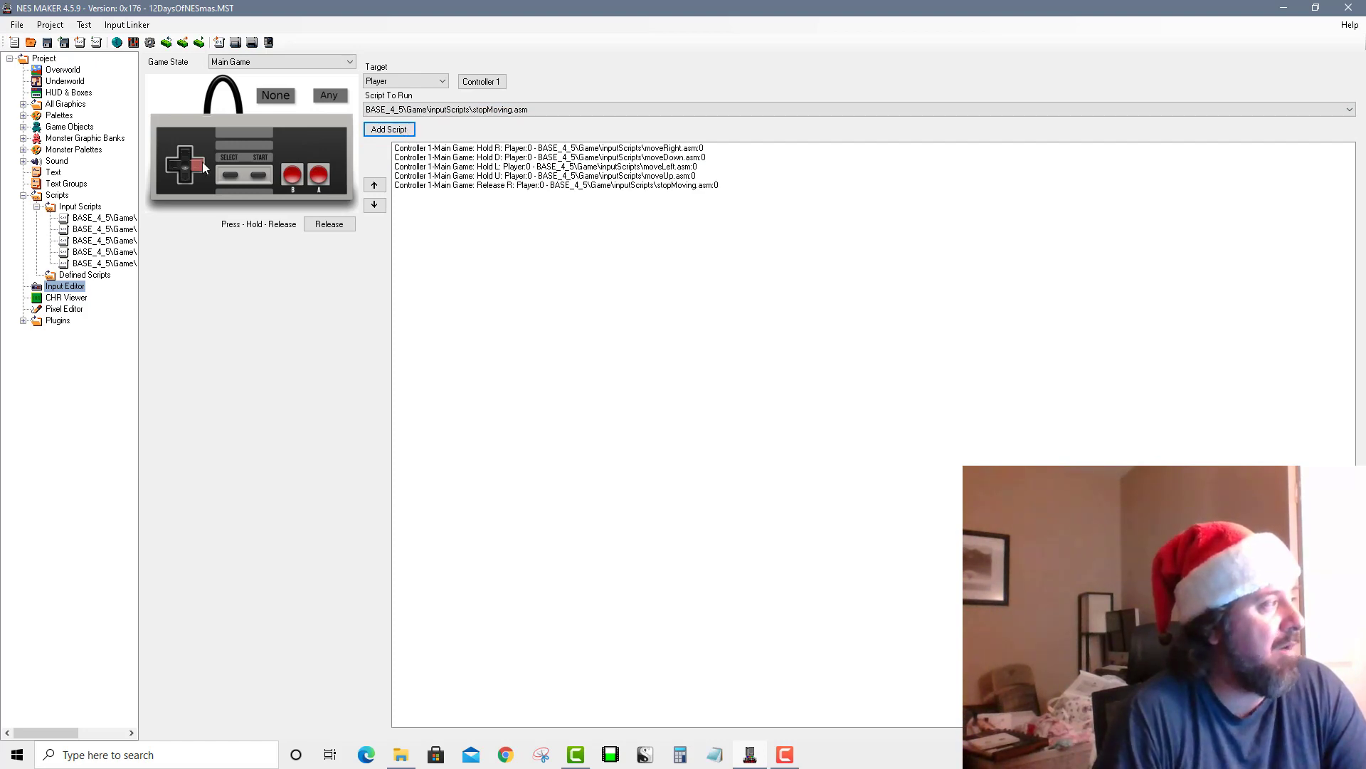
# Assign stopMoving.asm to releasing Down, Left and Up on the D-pad as well
pyautogui.click(184, 176)
pyautogui.click(388, 130)
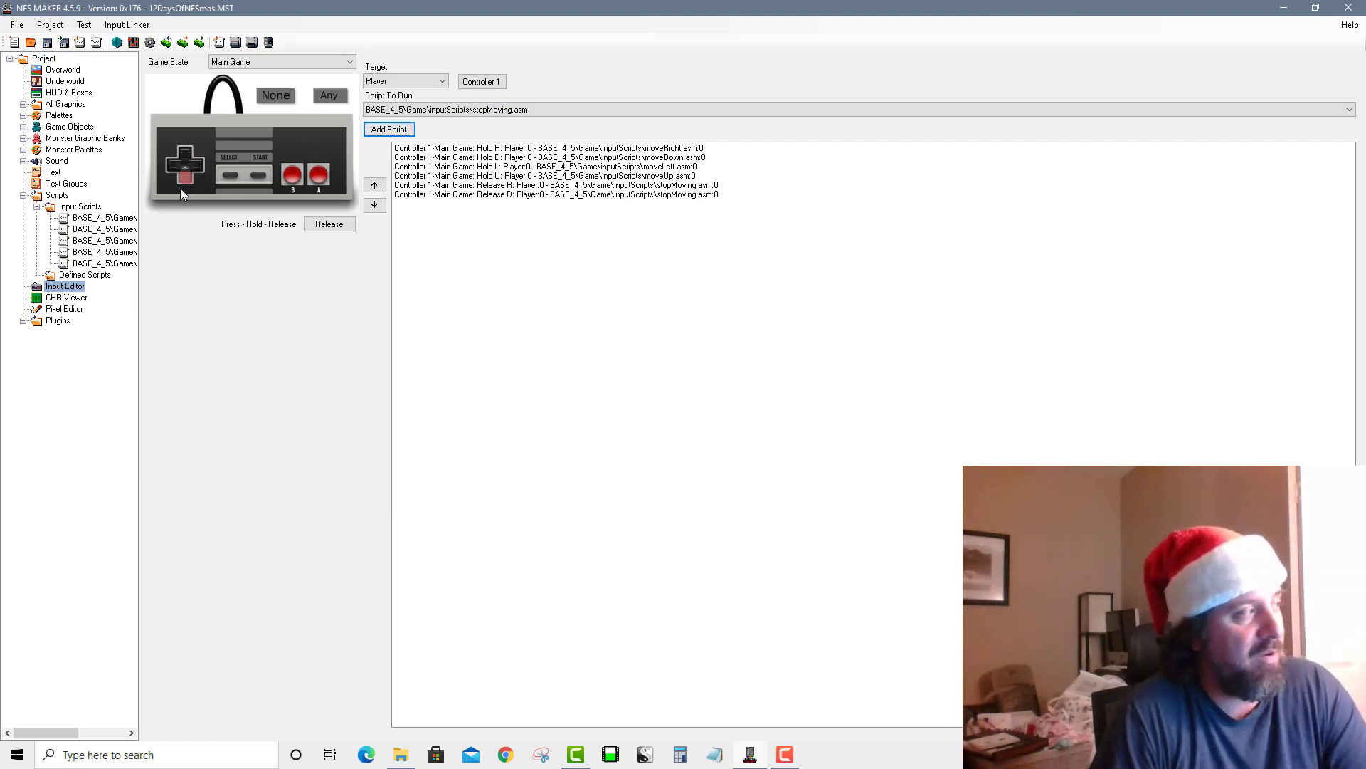
pyautogui.click(175, 167)
pyautogui.click(377, 132)
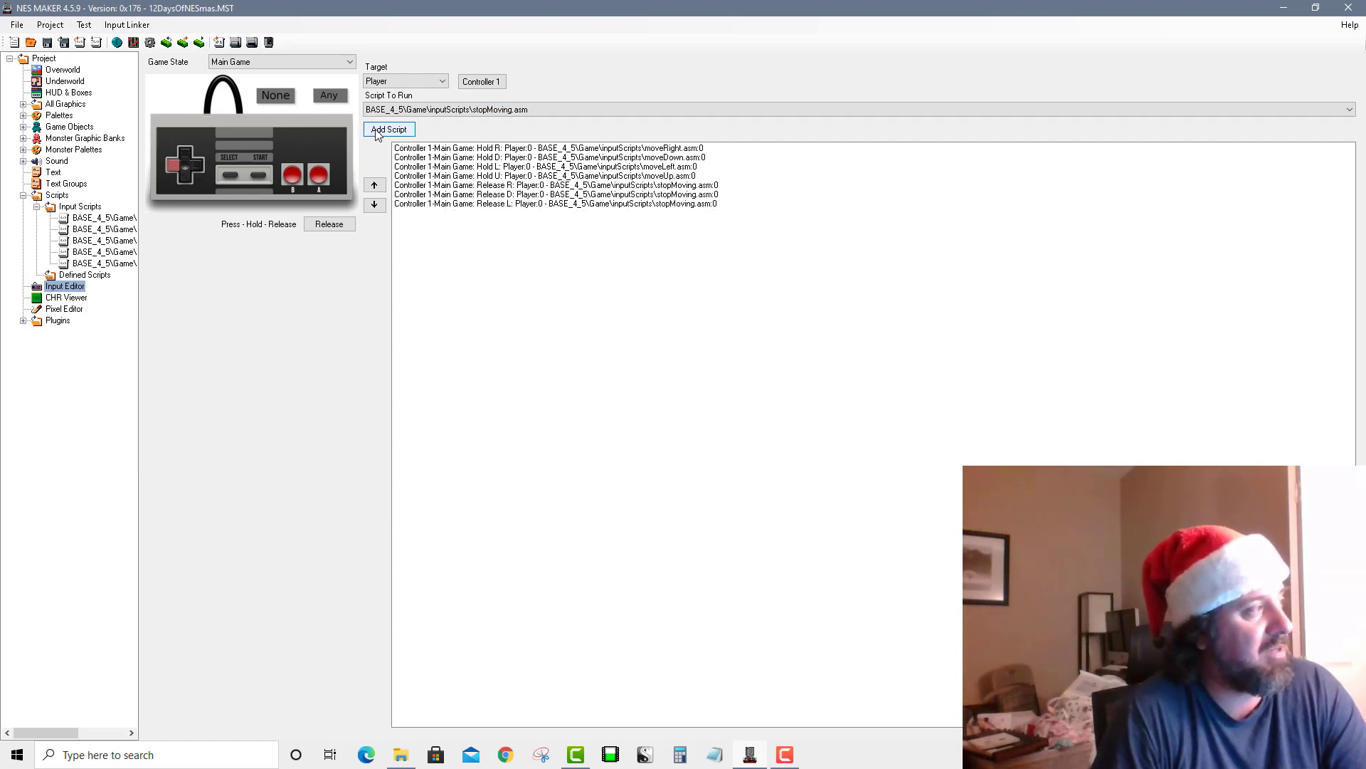
pyautogui.click(182, 152)
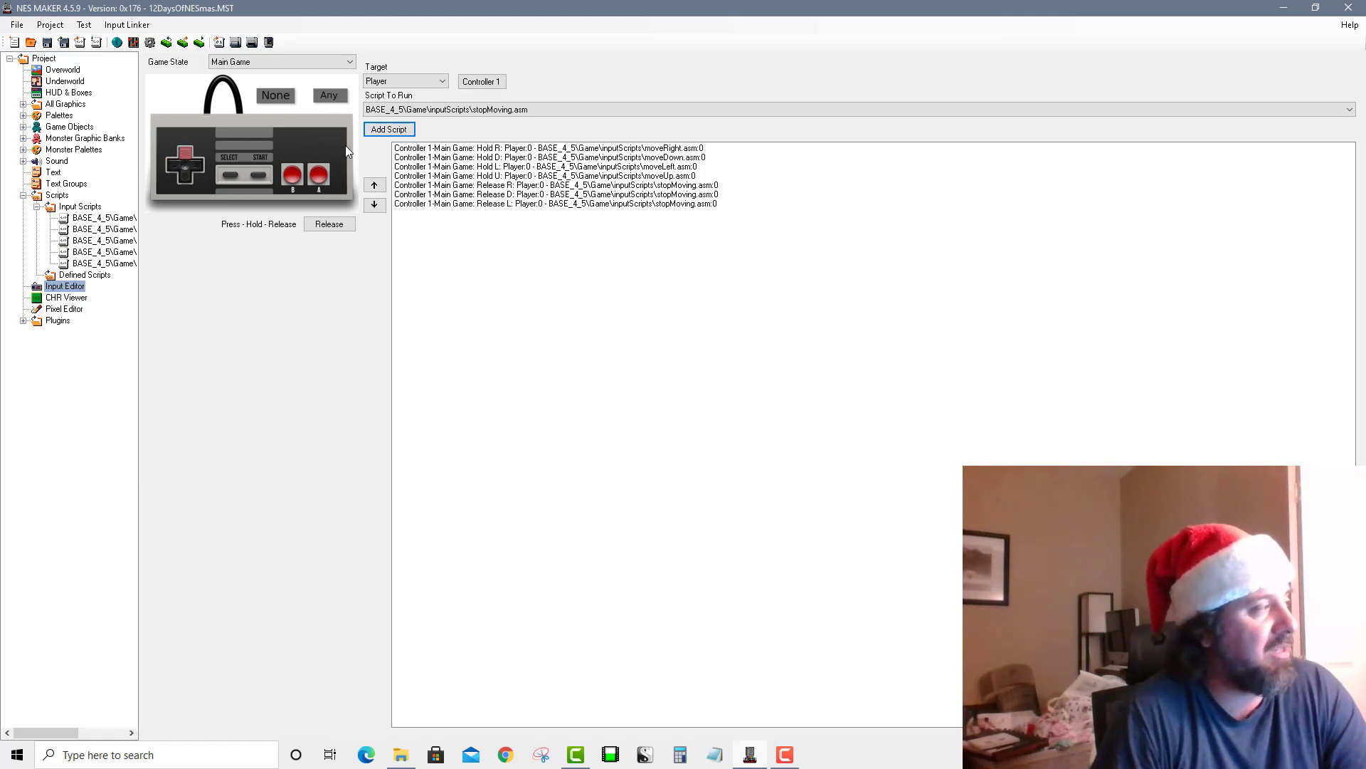
pyautogui.click(391, 131)
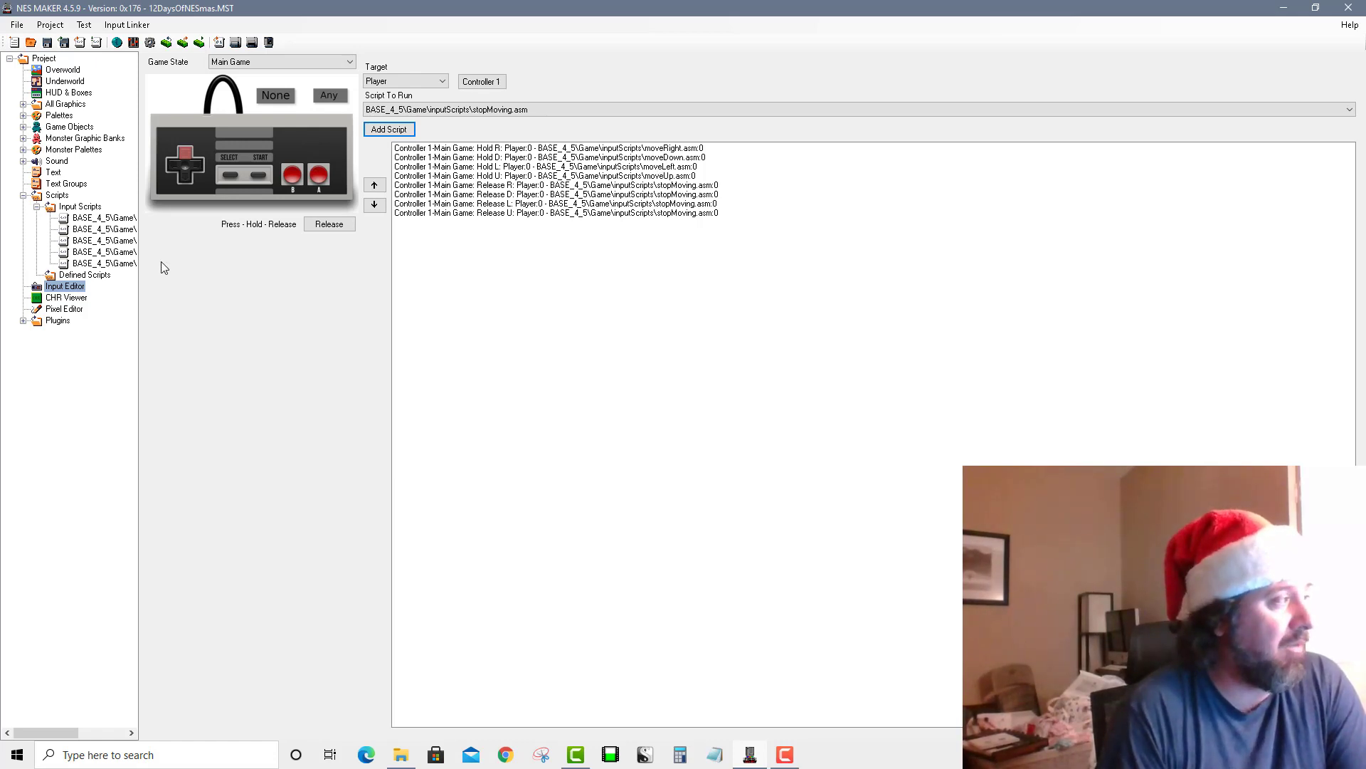
# Open moveDown.asm, view it in Notepad++ too, and examine its GetActionStep and CMP #$07 lines in the built-in script editor
pyautogui.click(120, 219)
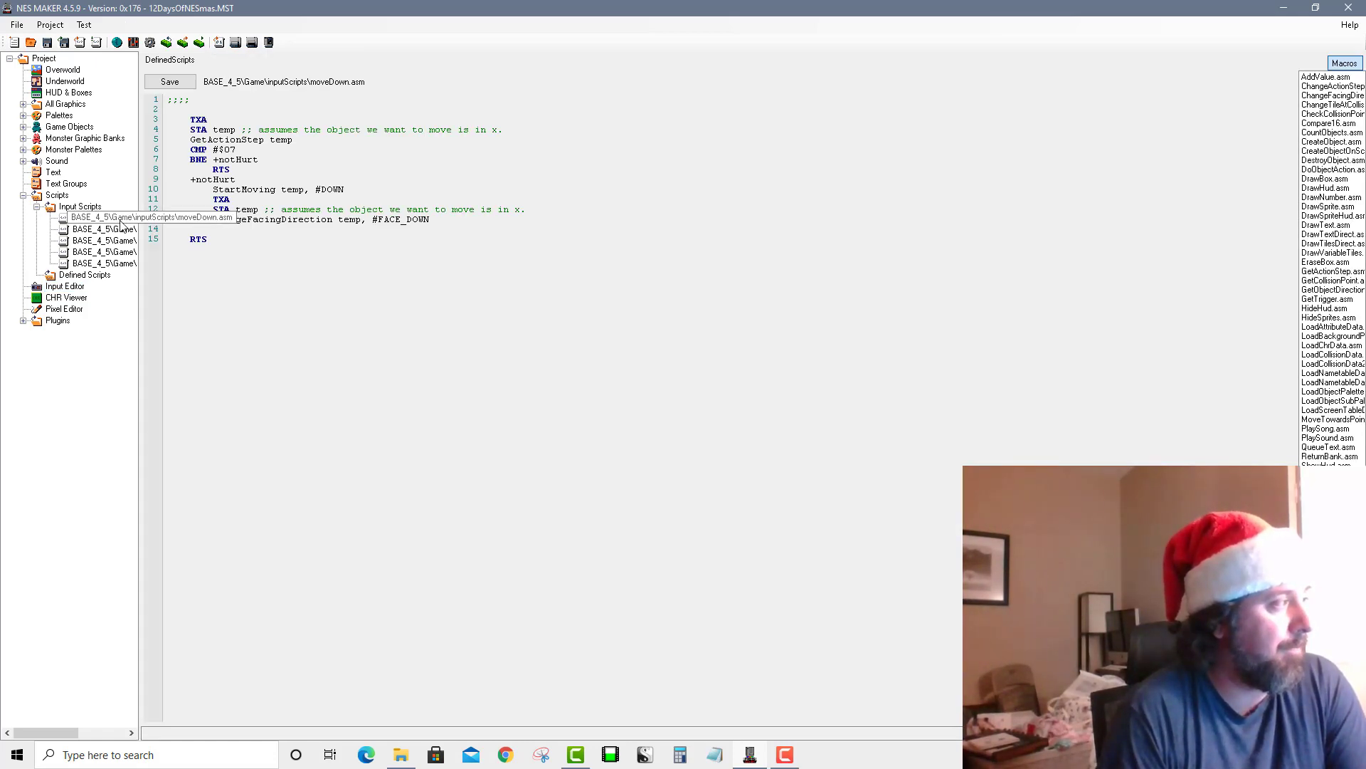
pyautogui.doubleClick(121, 223)
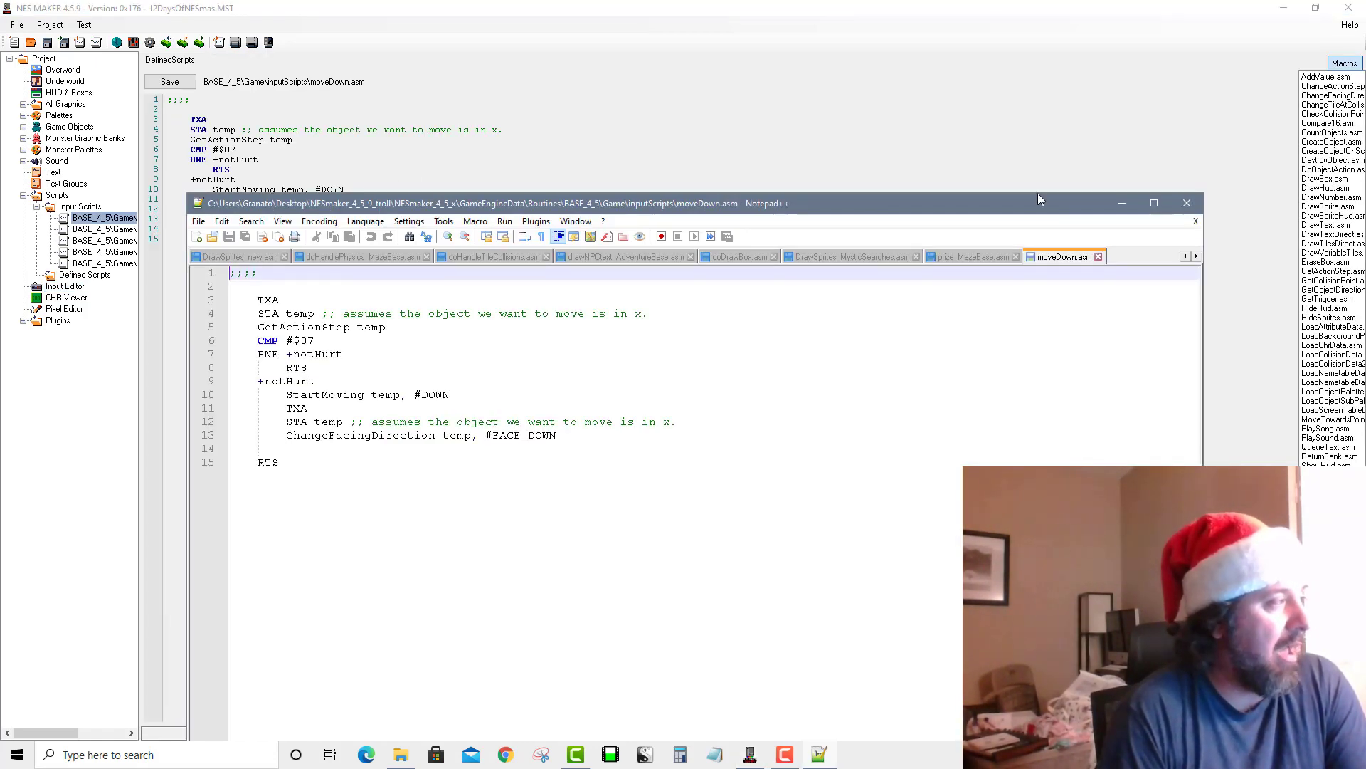
pyautogui.click(1186, 202)
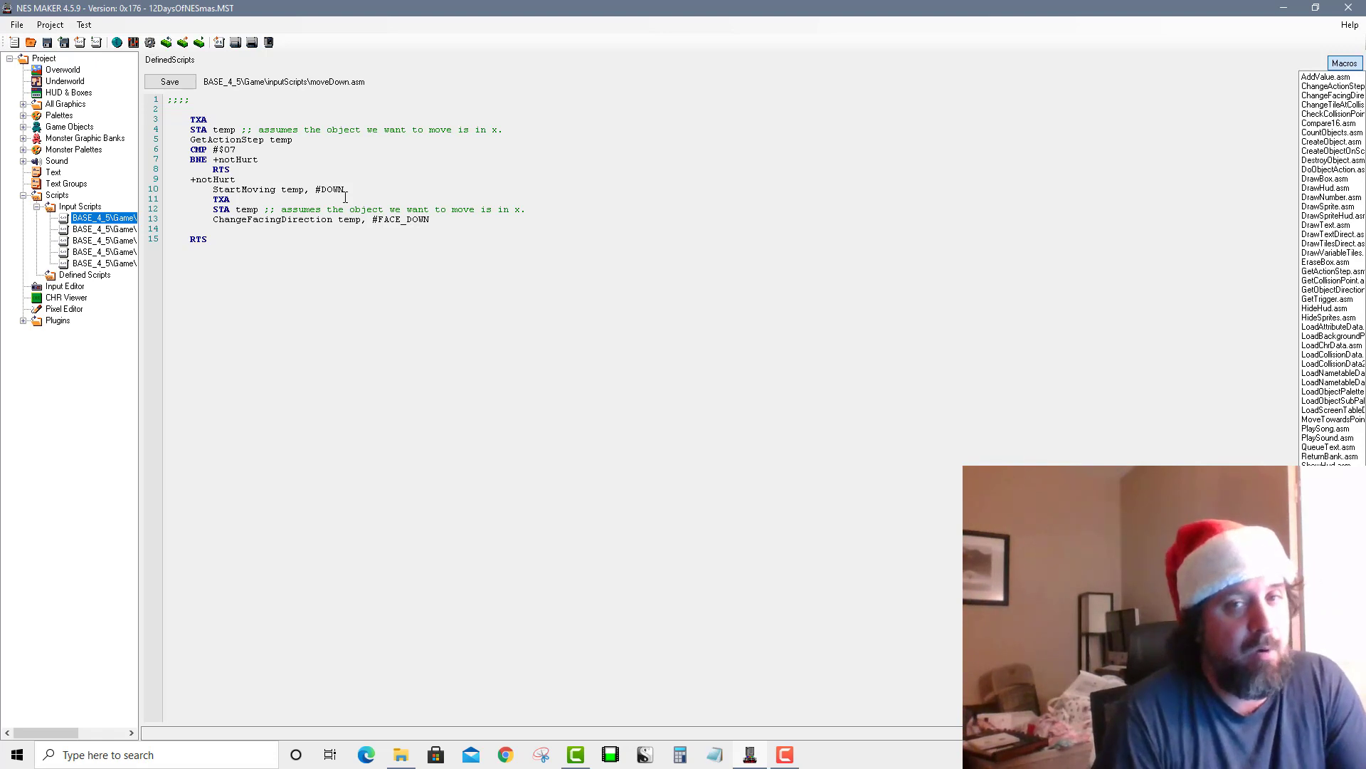
pyautogui.doubleClick(79, 221)
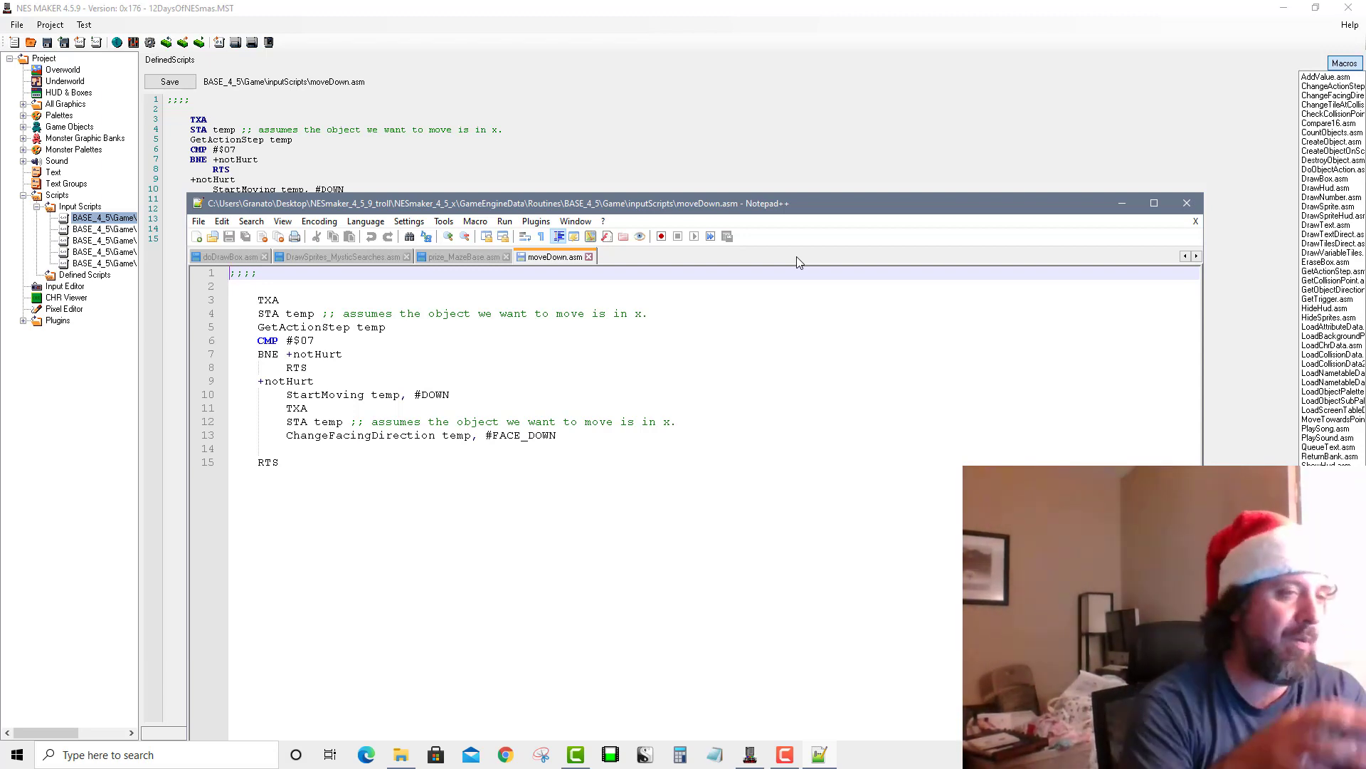
pyautogui.click(1186, 203)
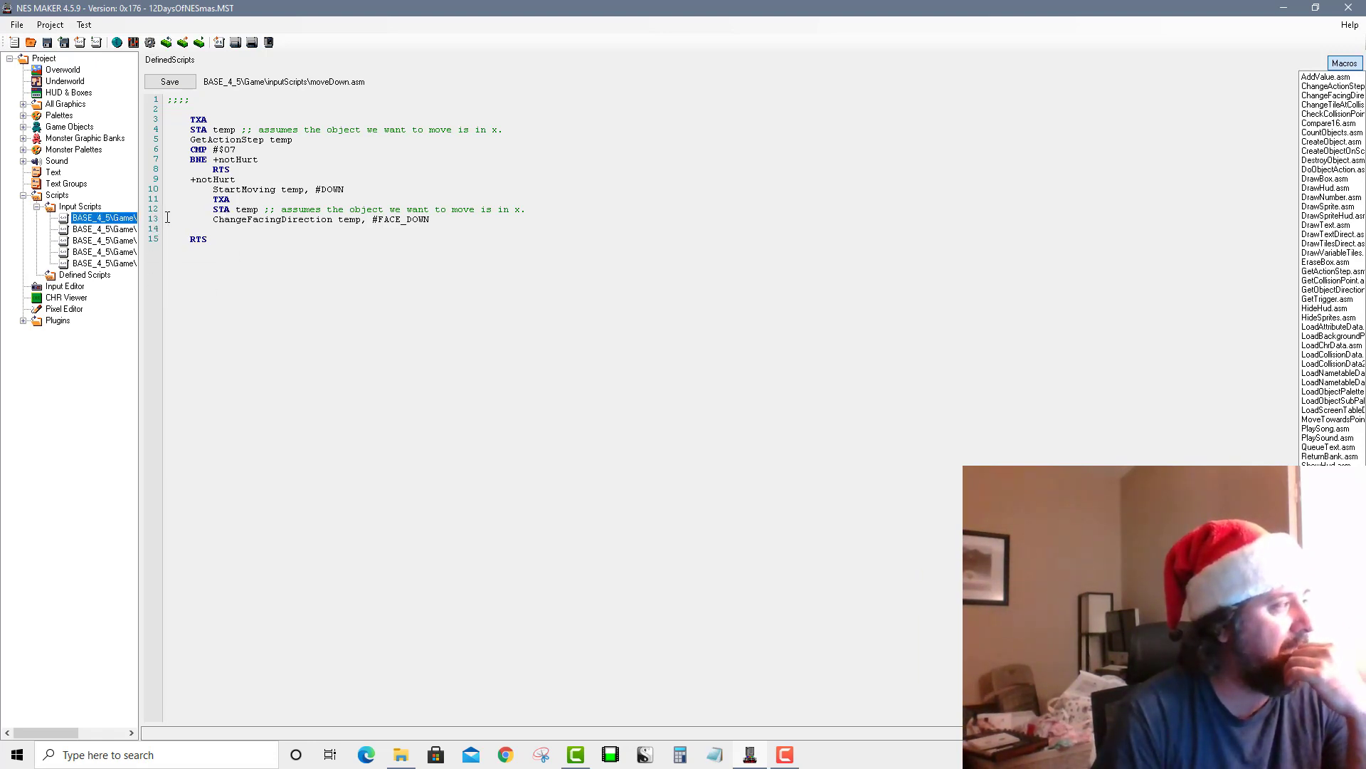
pyautogui.click(305, 181)
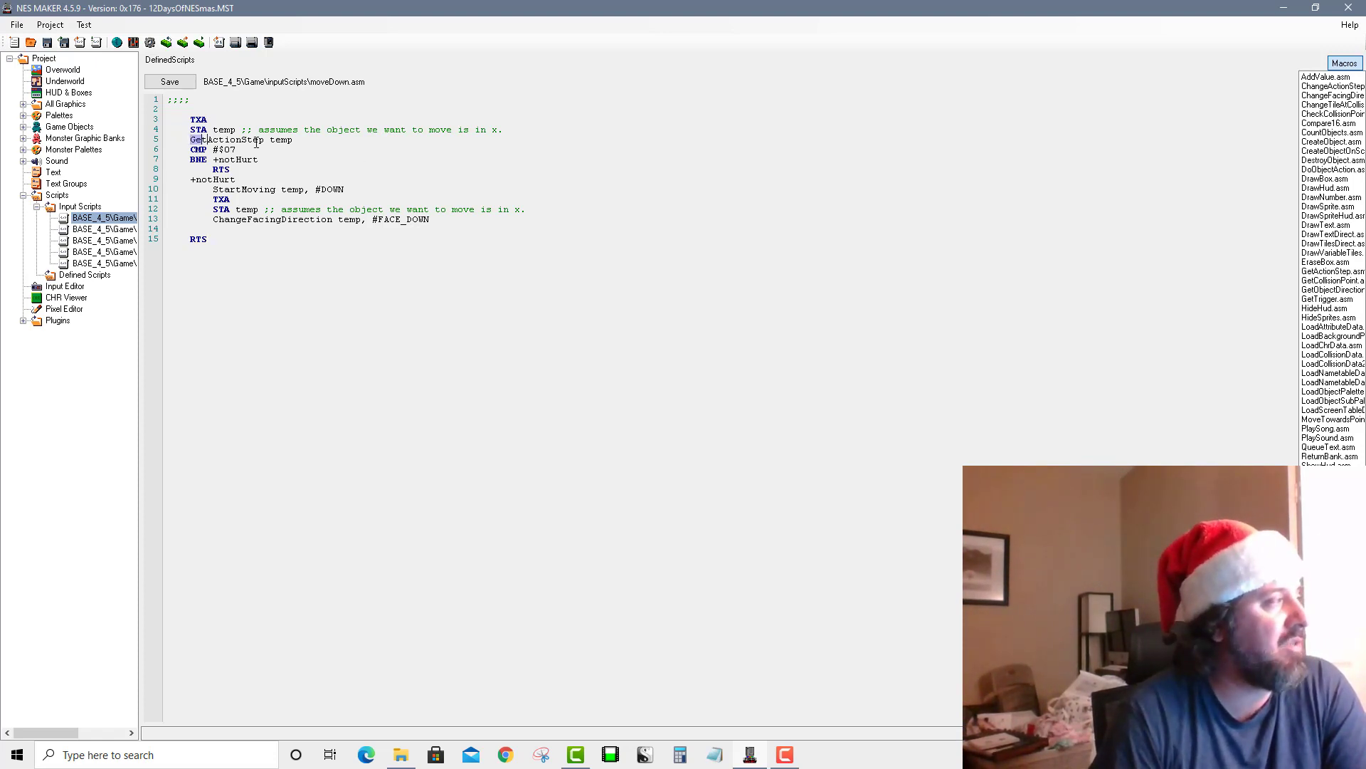
pyautogui.moveTo(190, 140)
pyautogui.mouseDown()
pyautogui.moveTo(302, 144)
pyautogui.moveTo(184, 148)
pyautogui.mouseUp()
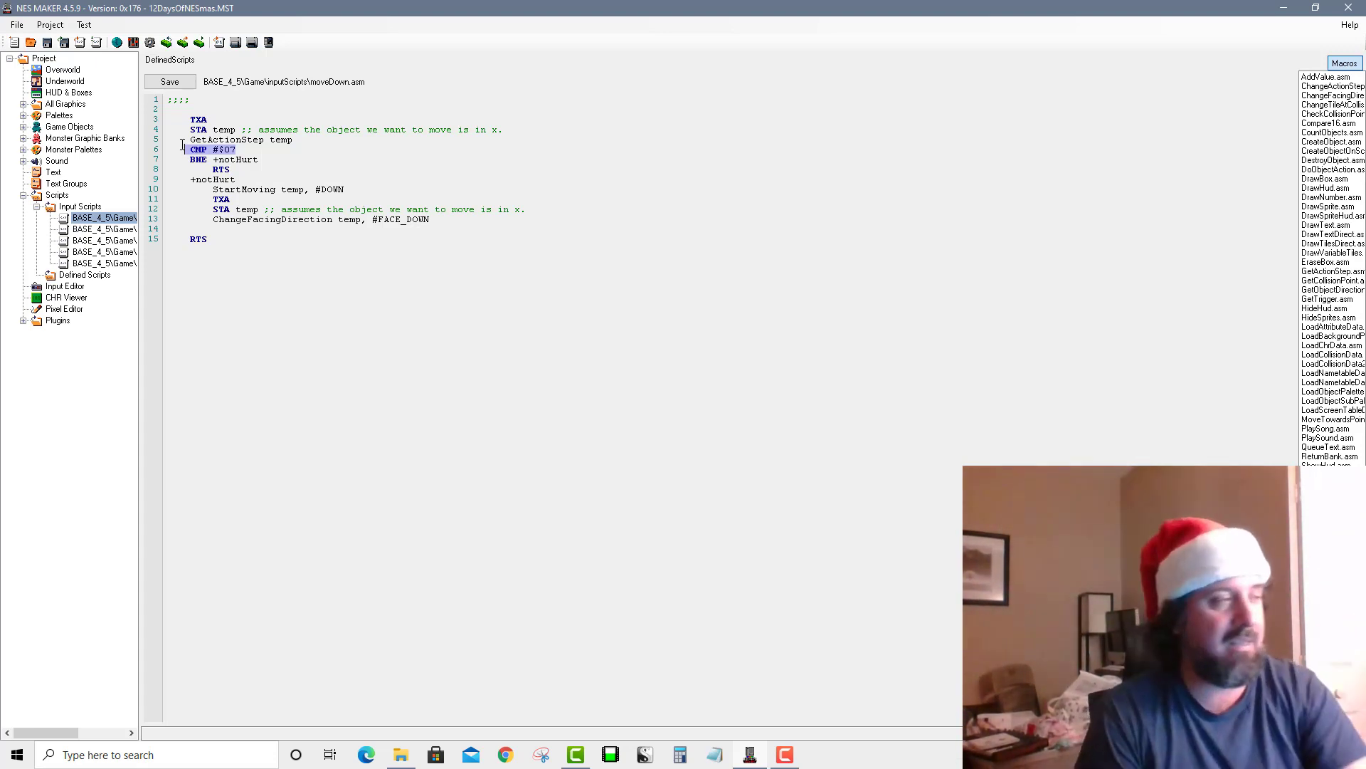
# Examine the StartMoving line and its #DOWN argument in moveDown.asm
pyautogui.click(351, 199)
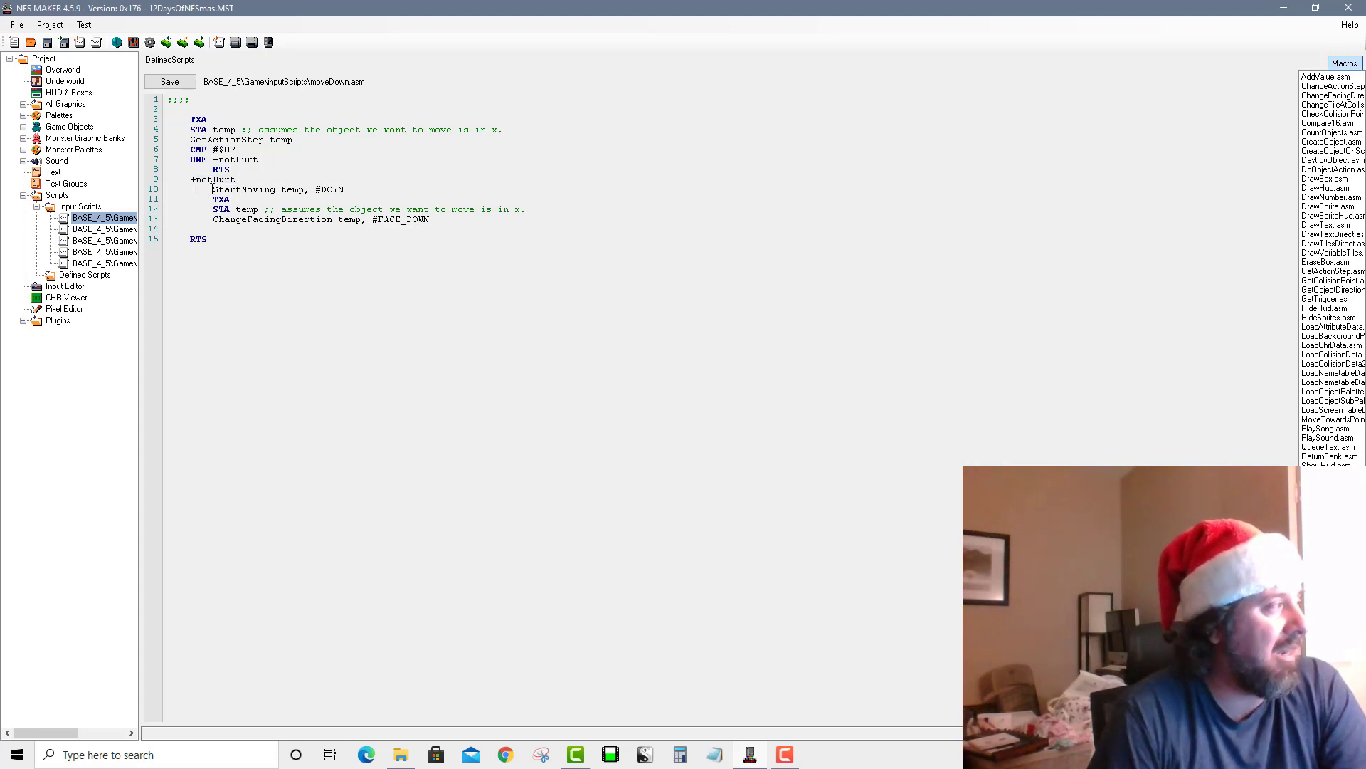
pyautogui.moveTo(212, 189); pyautogui.dragTo(305, 189)
pyautogui.click(263, 186)
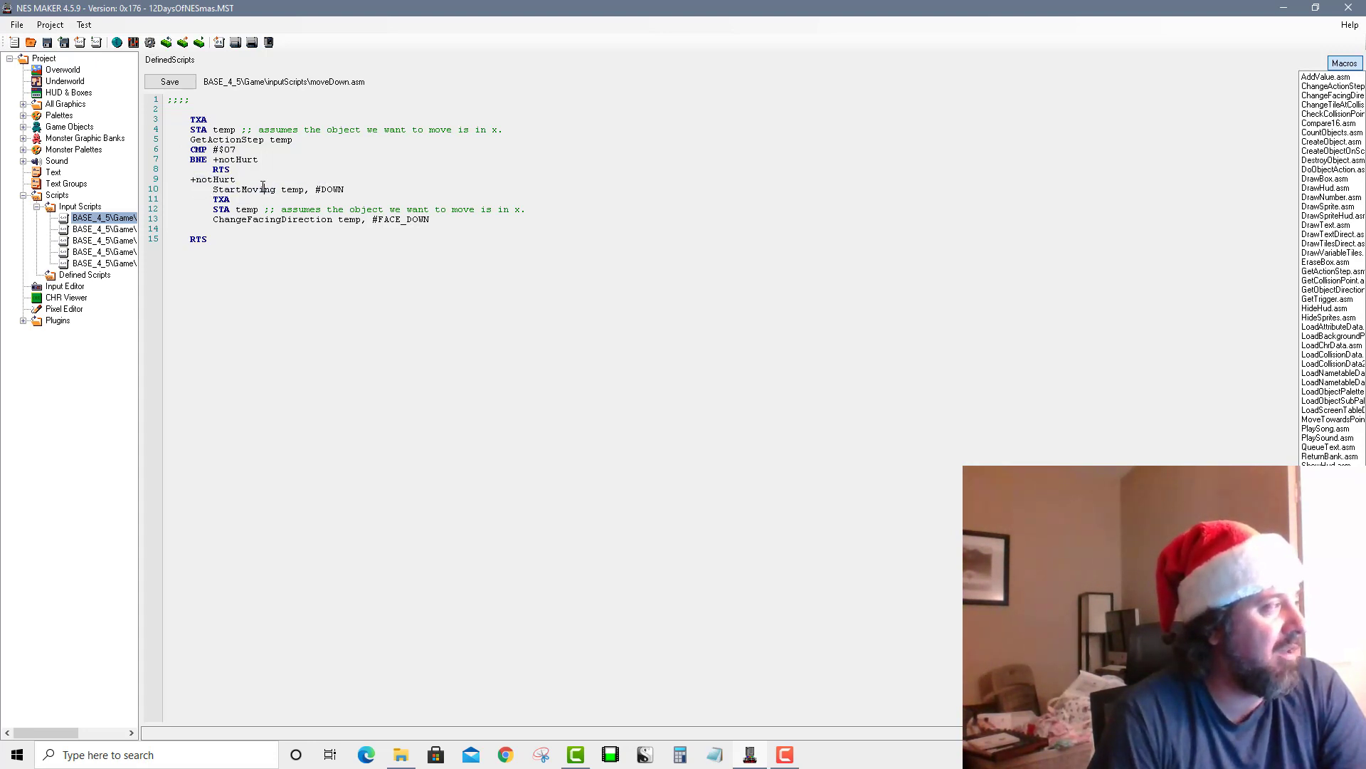
pyautogui.doubleClick(334, 188)
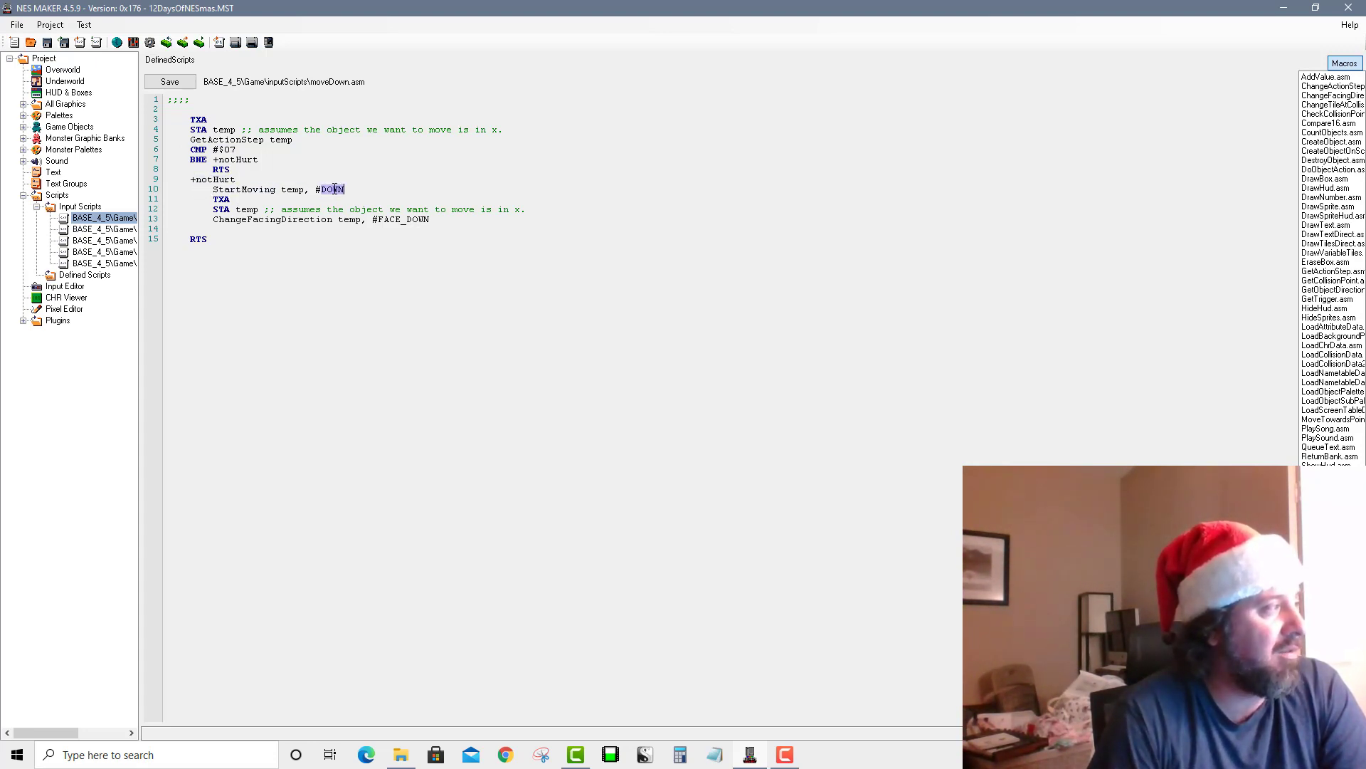
pyautogui.doubleClick(228, 189)
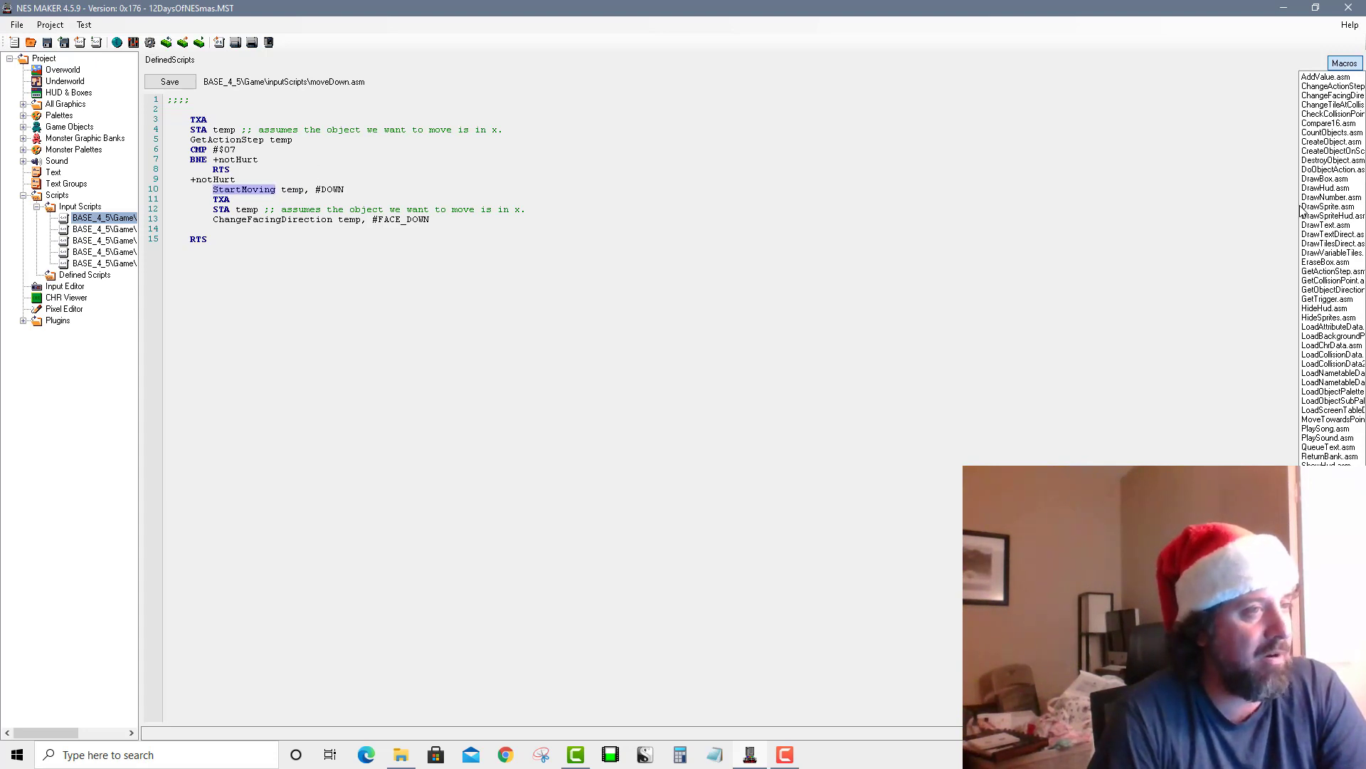
# Widen the macro list, enlarge the definition area and examine the StartMoving macro's code, including the oStartMovingInADirection call
pyautogui.moveTo(1282, 207); pyautogui.dragTo(1238, 207)
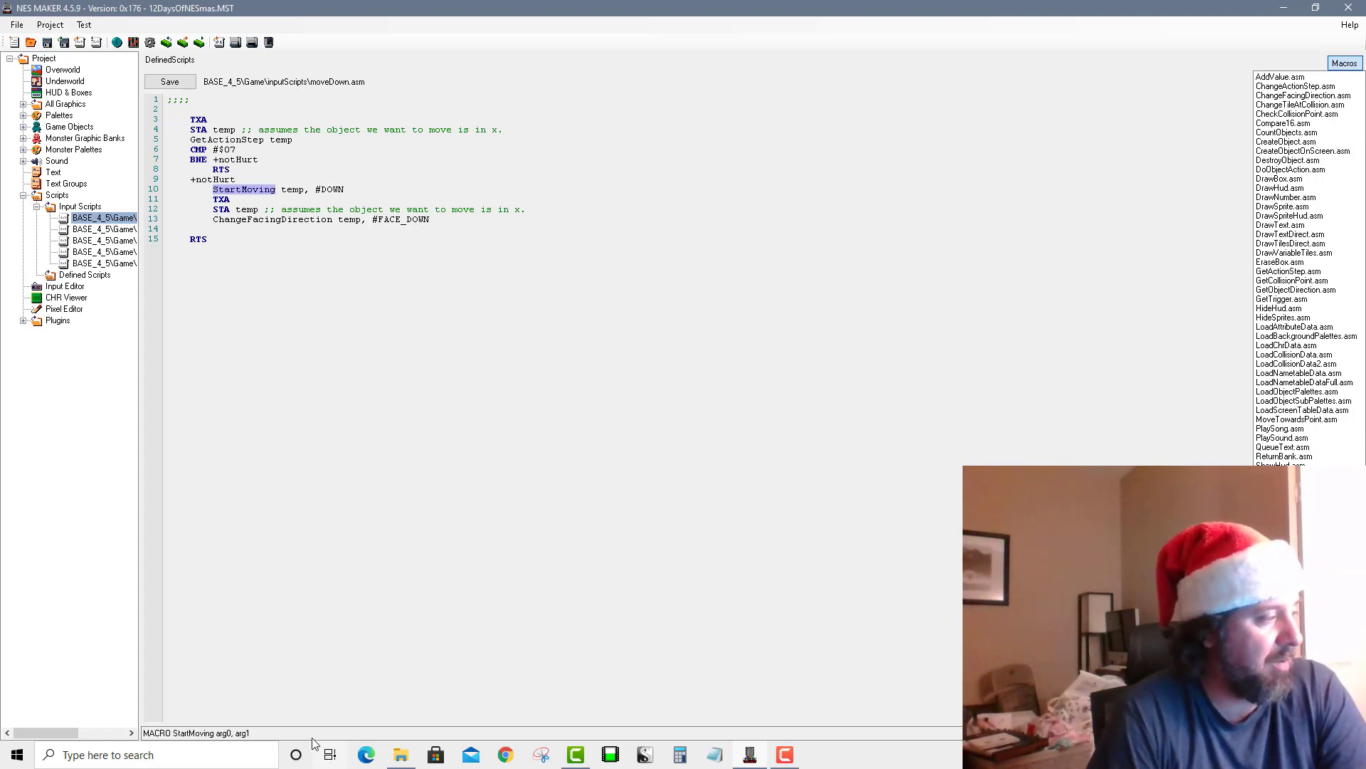
pyautogui.moveTo(312, 726); pyautogui.dragTo(317, 497)
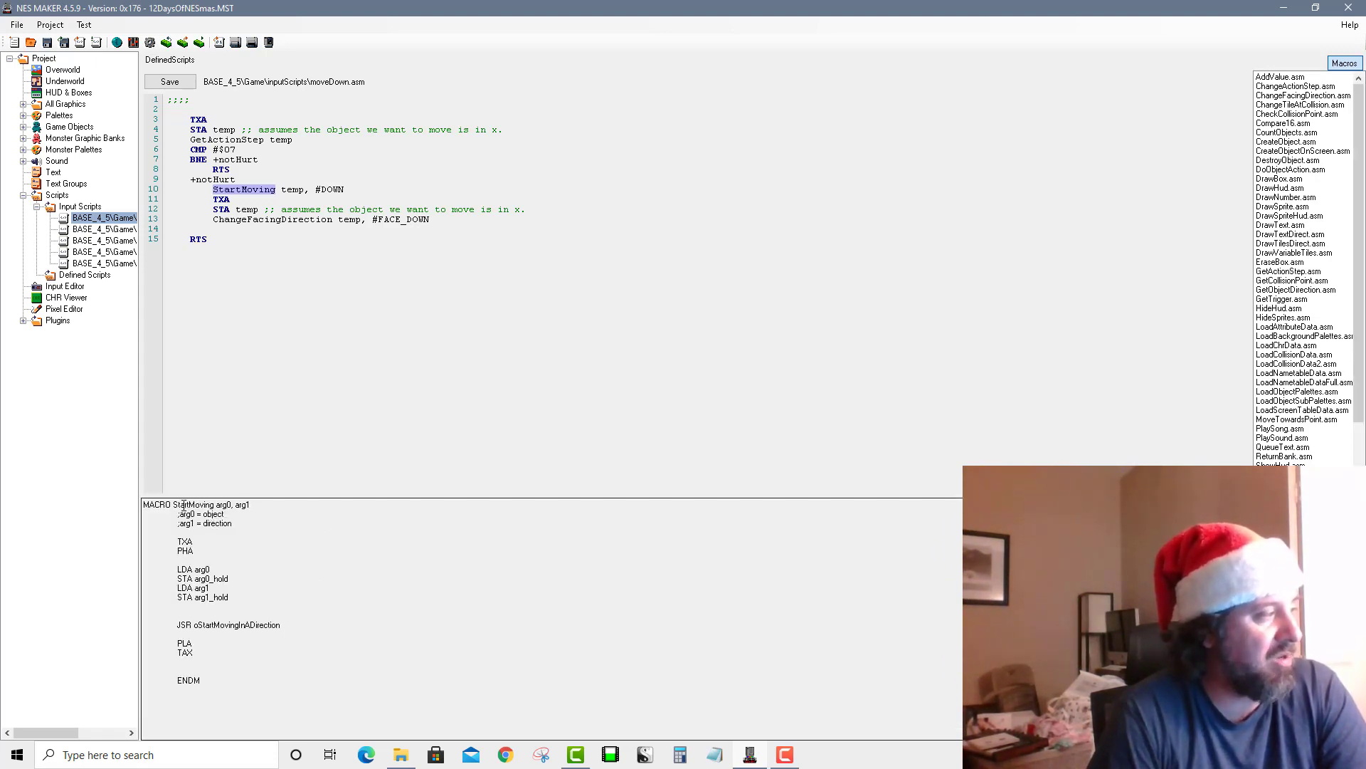
pyautogui.moveTo(184, 505); pyautogui.dragTo(344, 686)
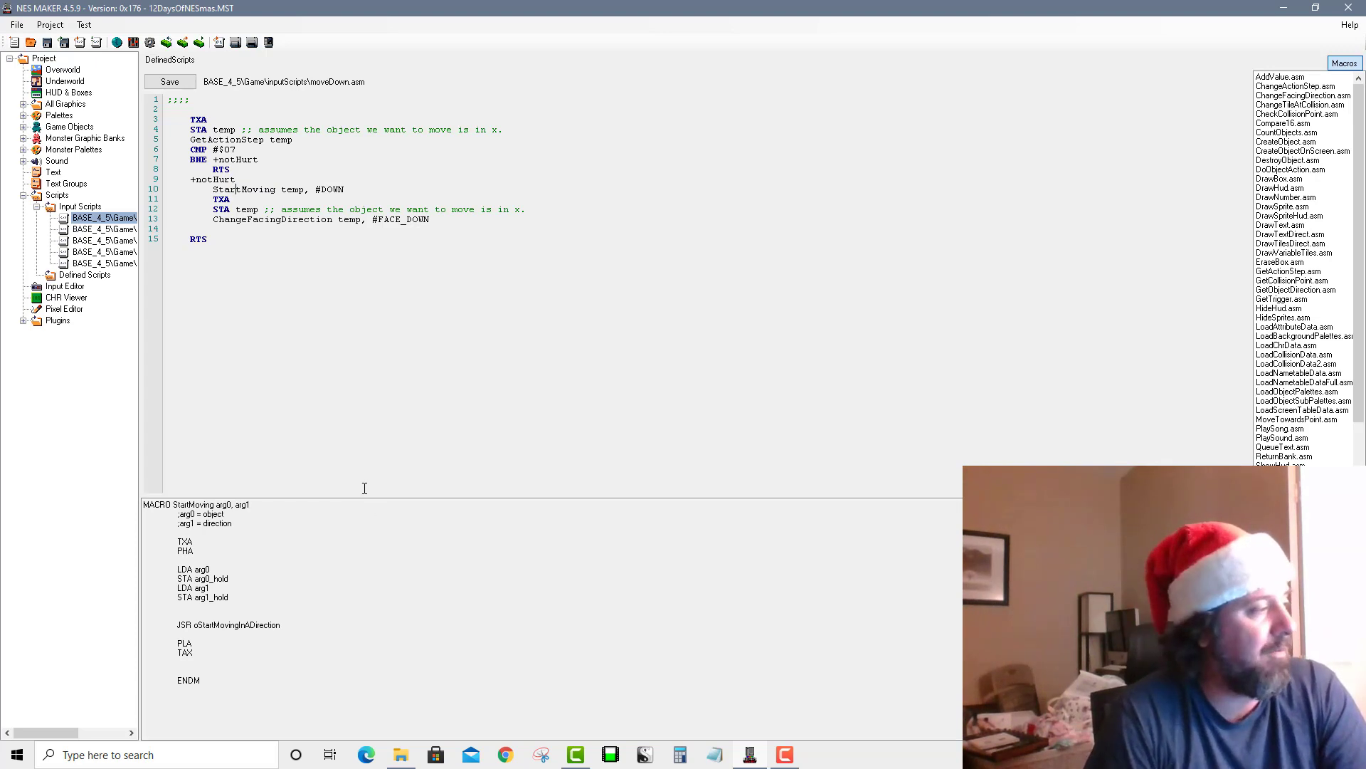
pyautogui.doubleClick(257, 624)
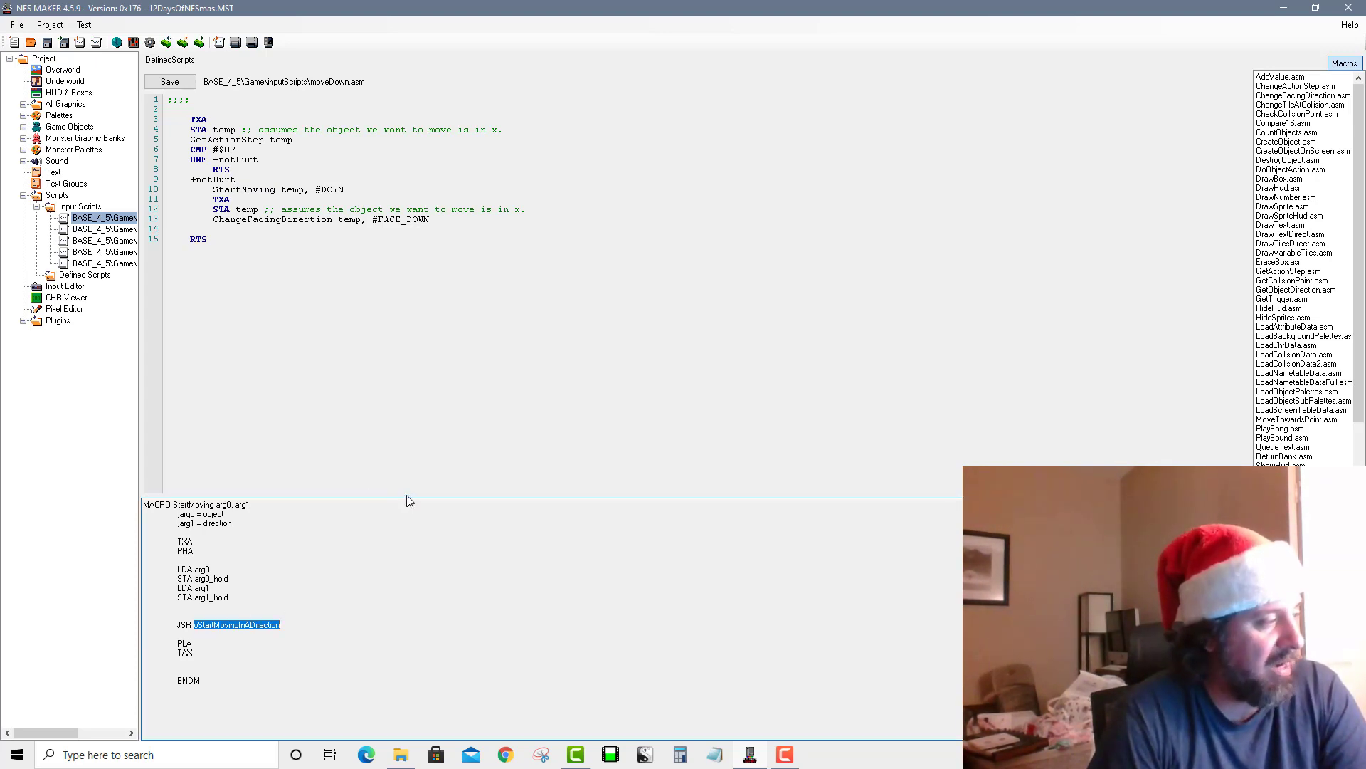
pyautogui.press('Tab')
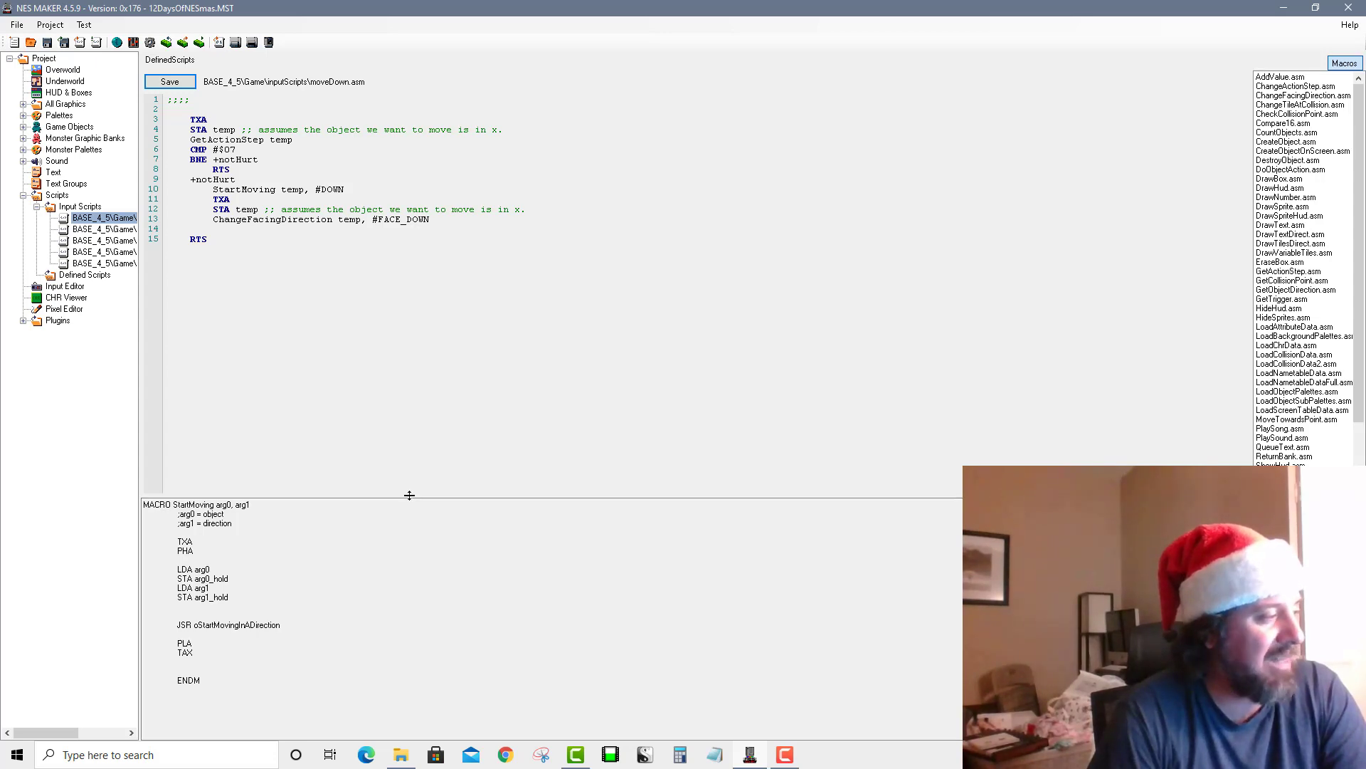
pyautogui.moveTo(410, 498)
pyautogui.mouseDown()
pyautogui.moveTo(435, 629)
pyautogui.moveTo(444, 492)
pyautogui.mouseUp()
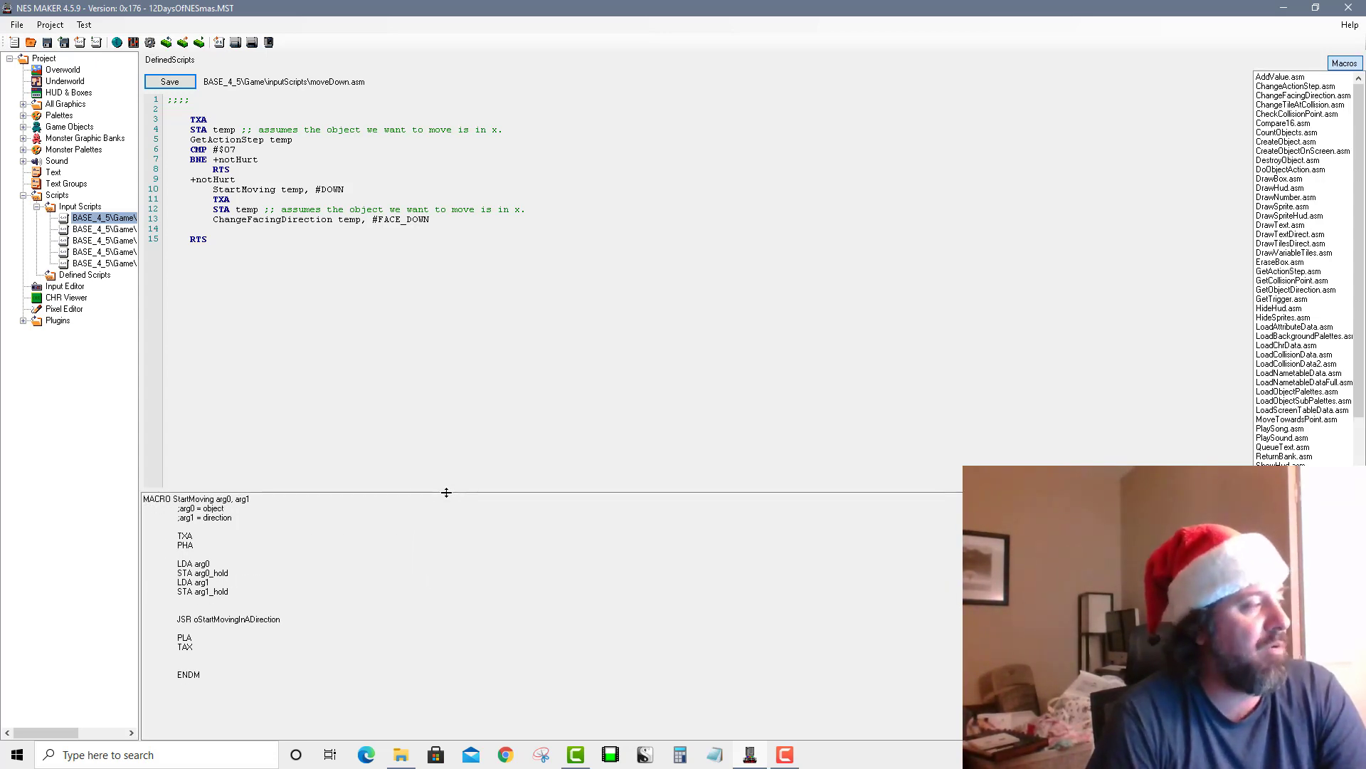
# Examine the comments for the arg0 object and arg1 direction arguments in the StartMoving macro definition
pyautogui.doubleClick(225, 501)
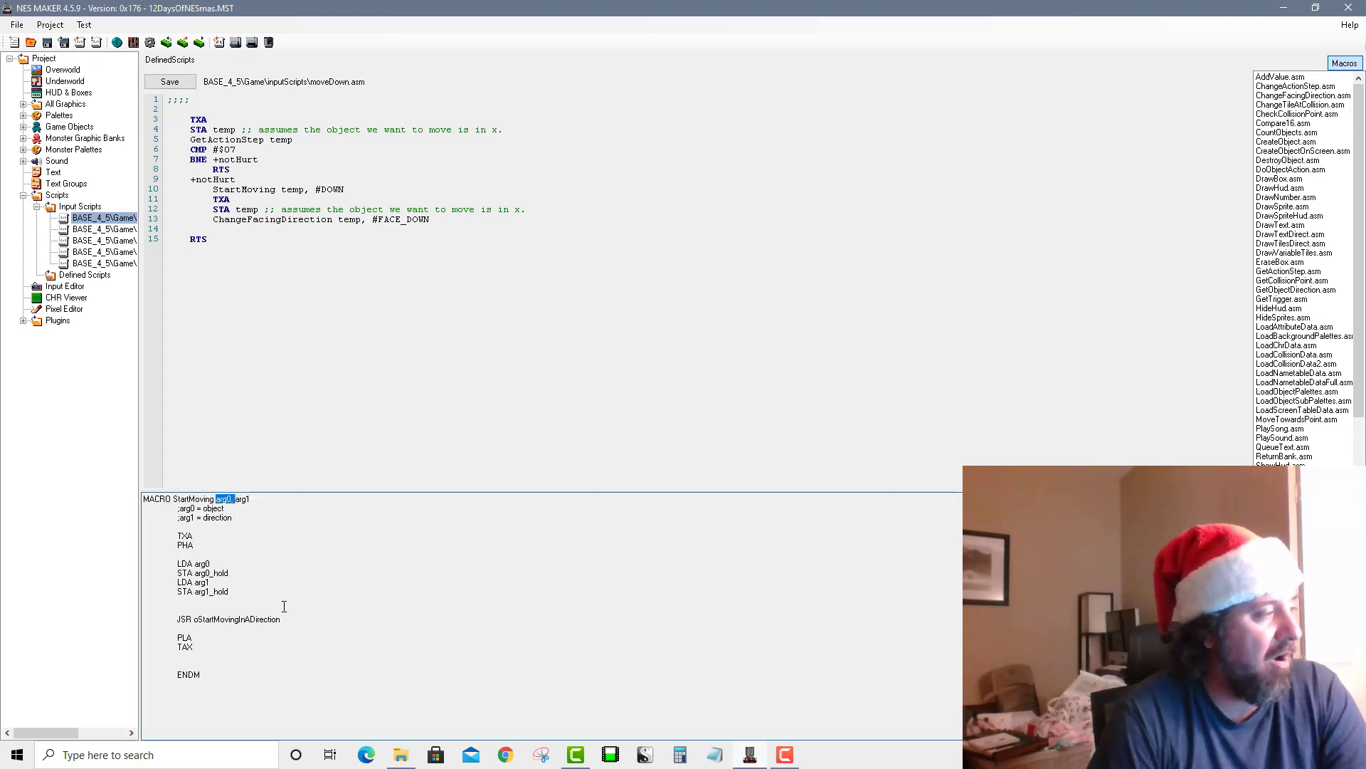
pyautogui.doubleClick(212, 508)
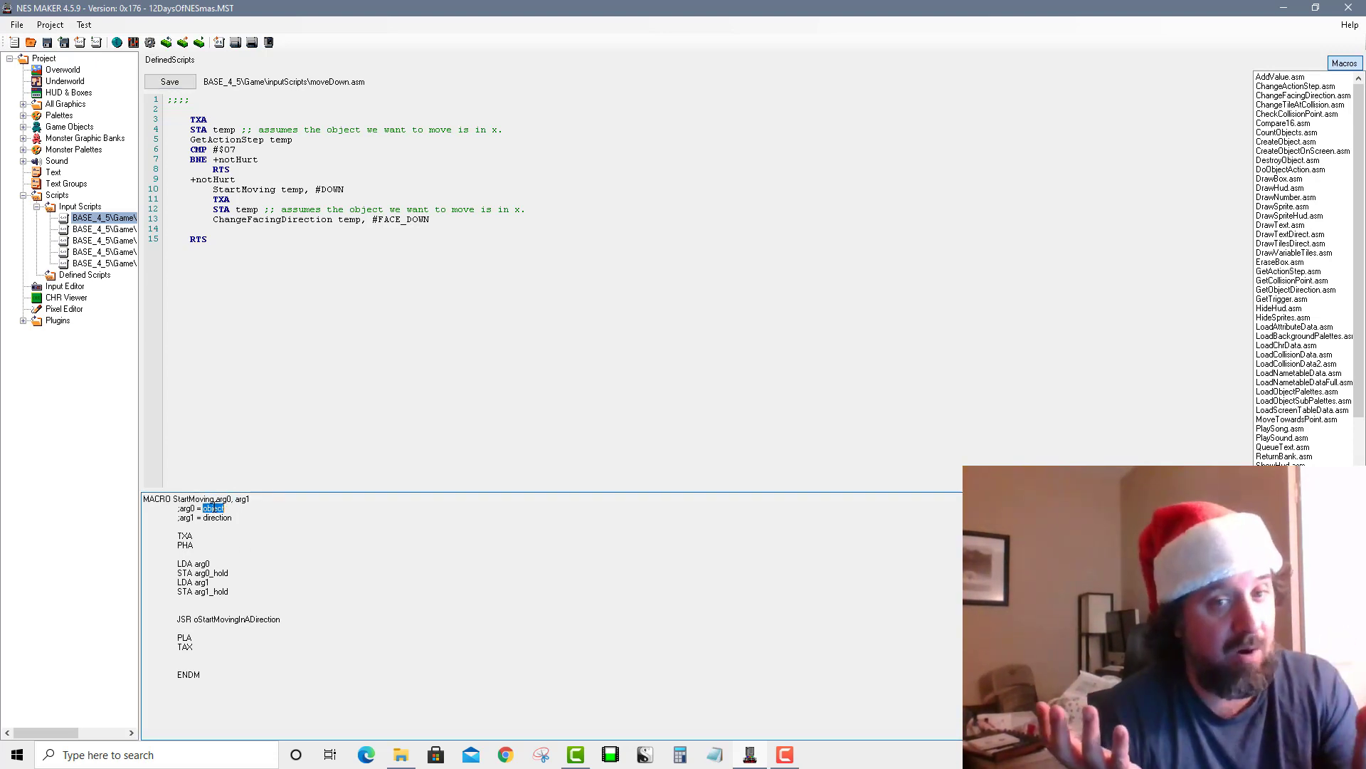
pyautogui.doubleClick(201, 518)
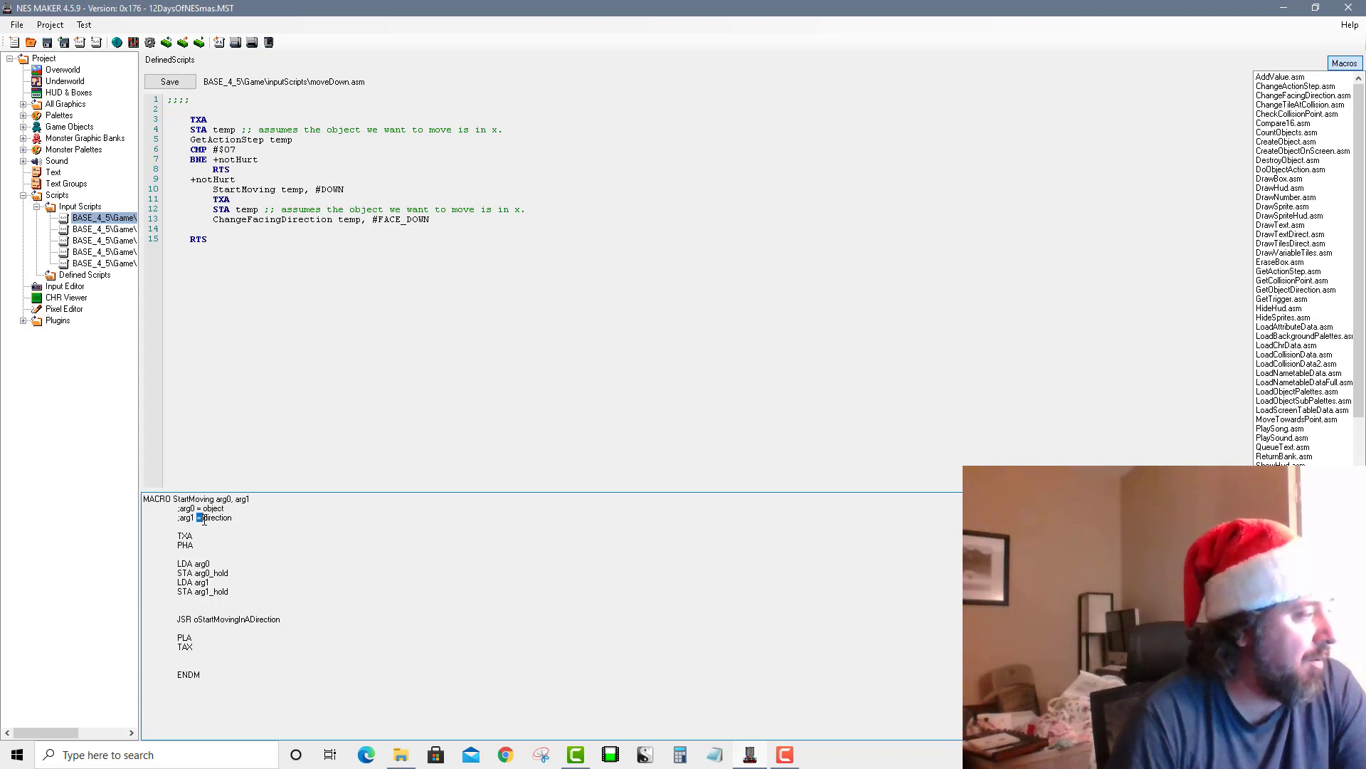
pyautogui.doubleClick(207, 518)
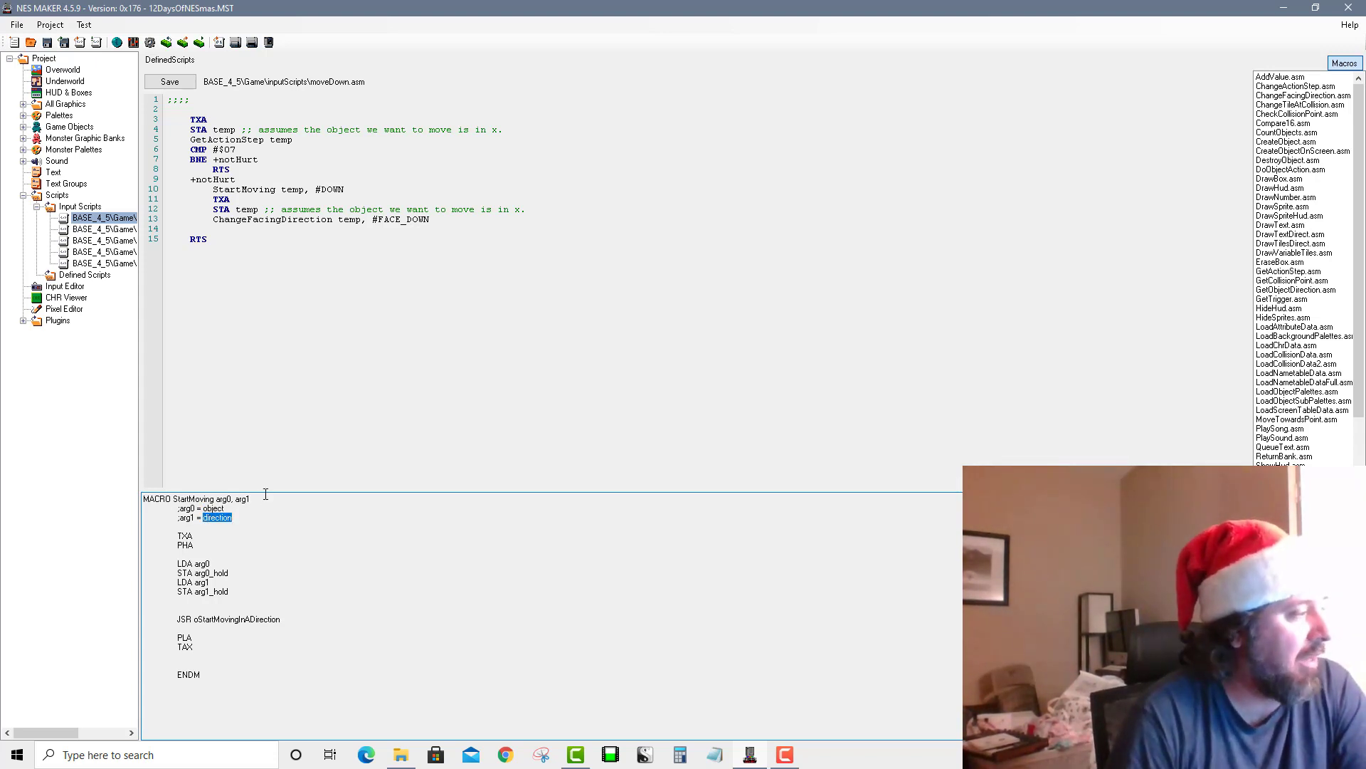
pyautogui.moveTo(224, 509); pyautogui.dragTo(268, 498)
# Trace in moveDown.asm how TXA and STA temp supply the object argument of StartMoving, and check its #DOWN direction
pyautogui.click(222, 125)
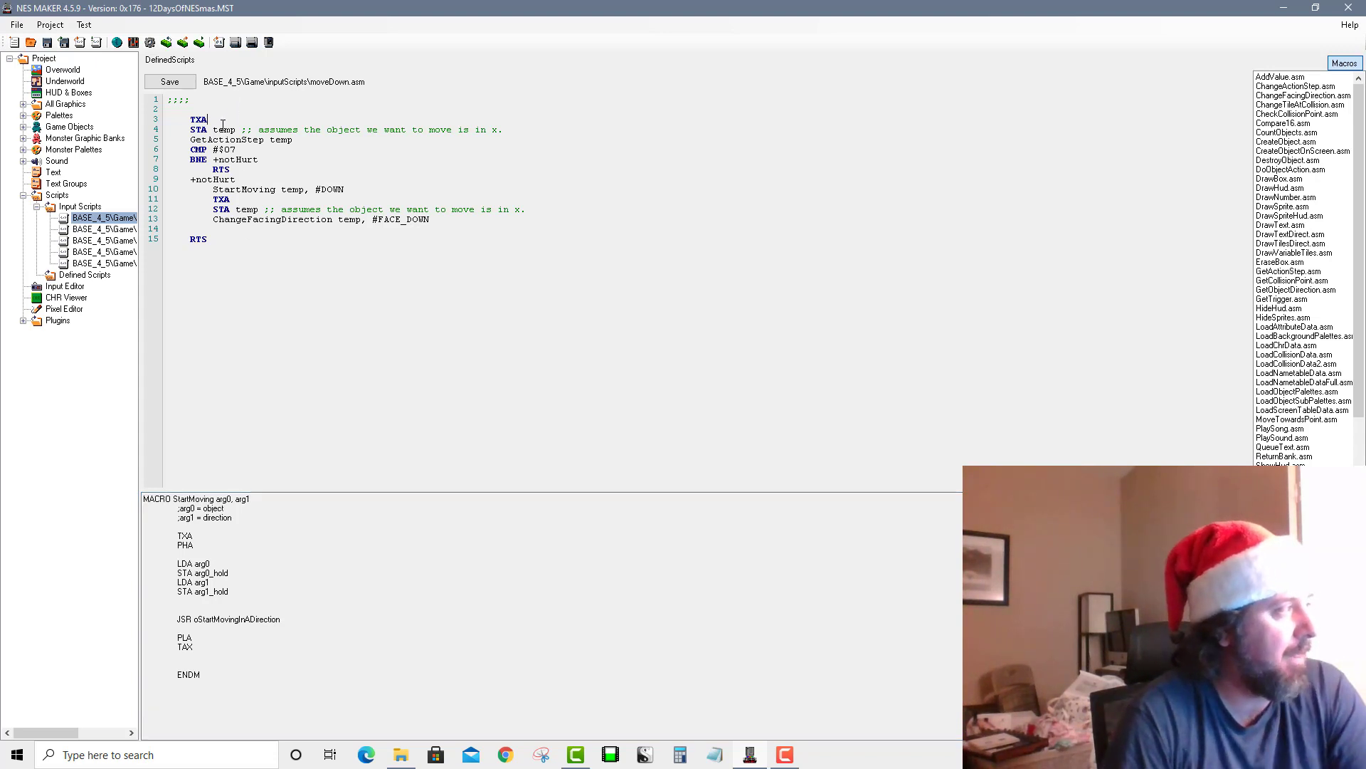
pyautogui.doubleClick(198, 121)
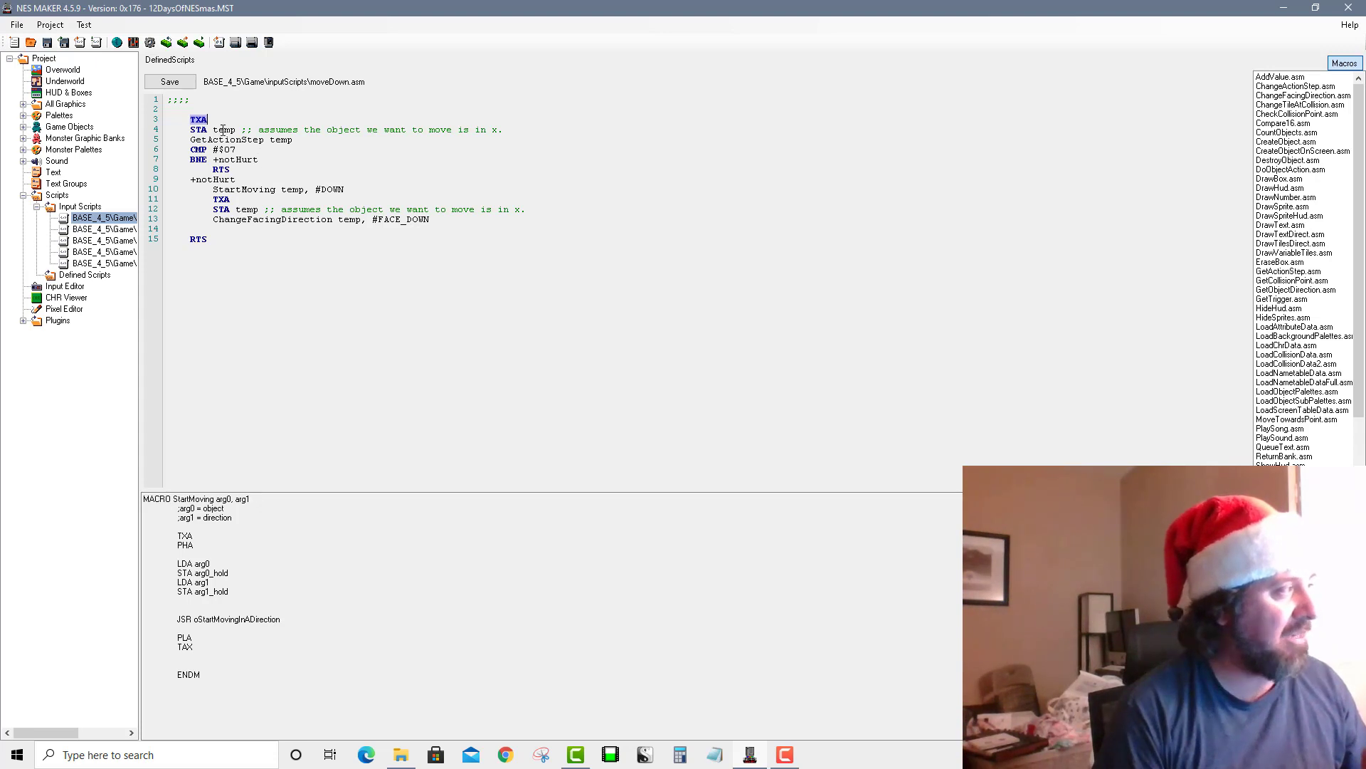
pyautogui.doubleClick(223, 129)
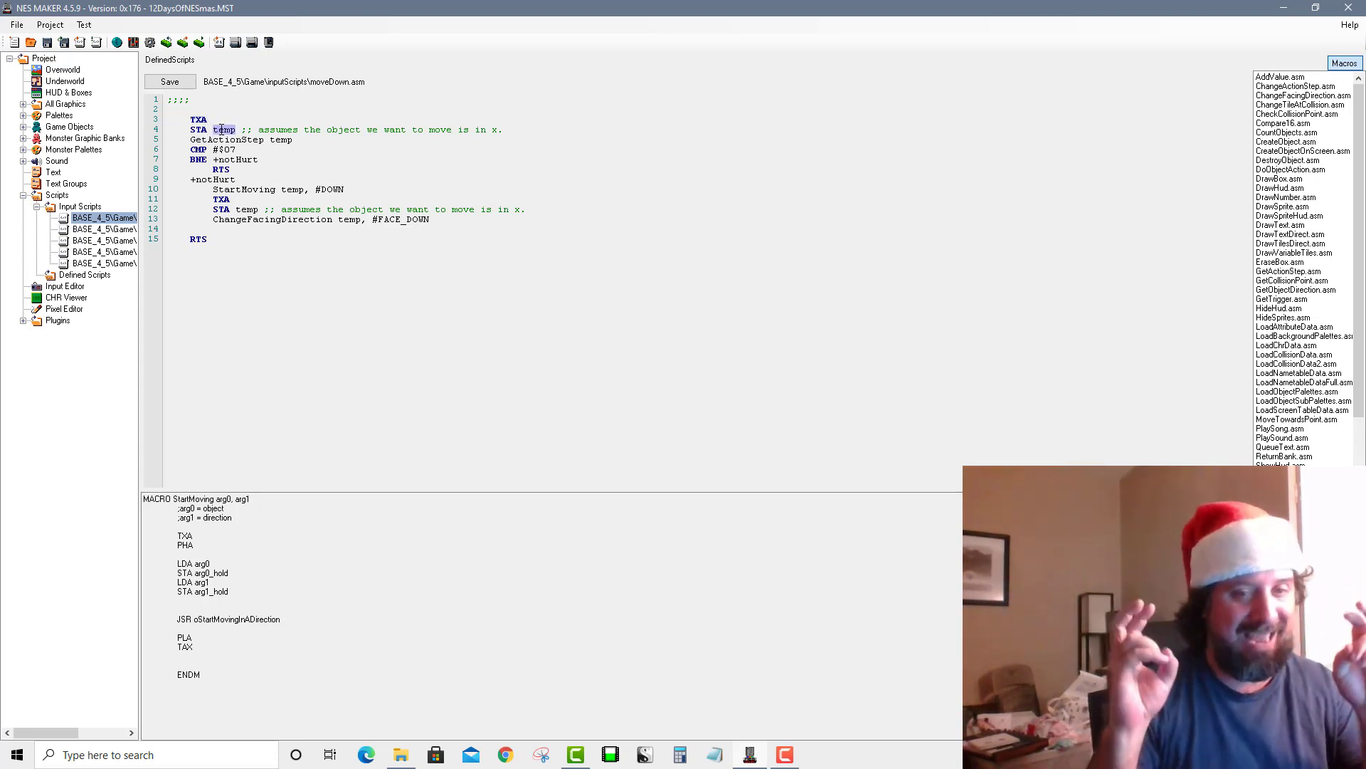
pyautogui.doubleClick(242, 191)
pyautogui.doubleClick(299, 191)
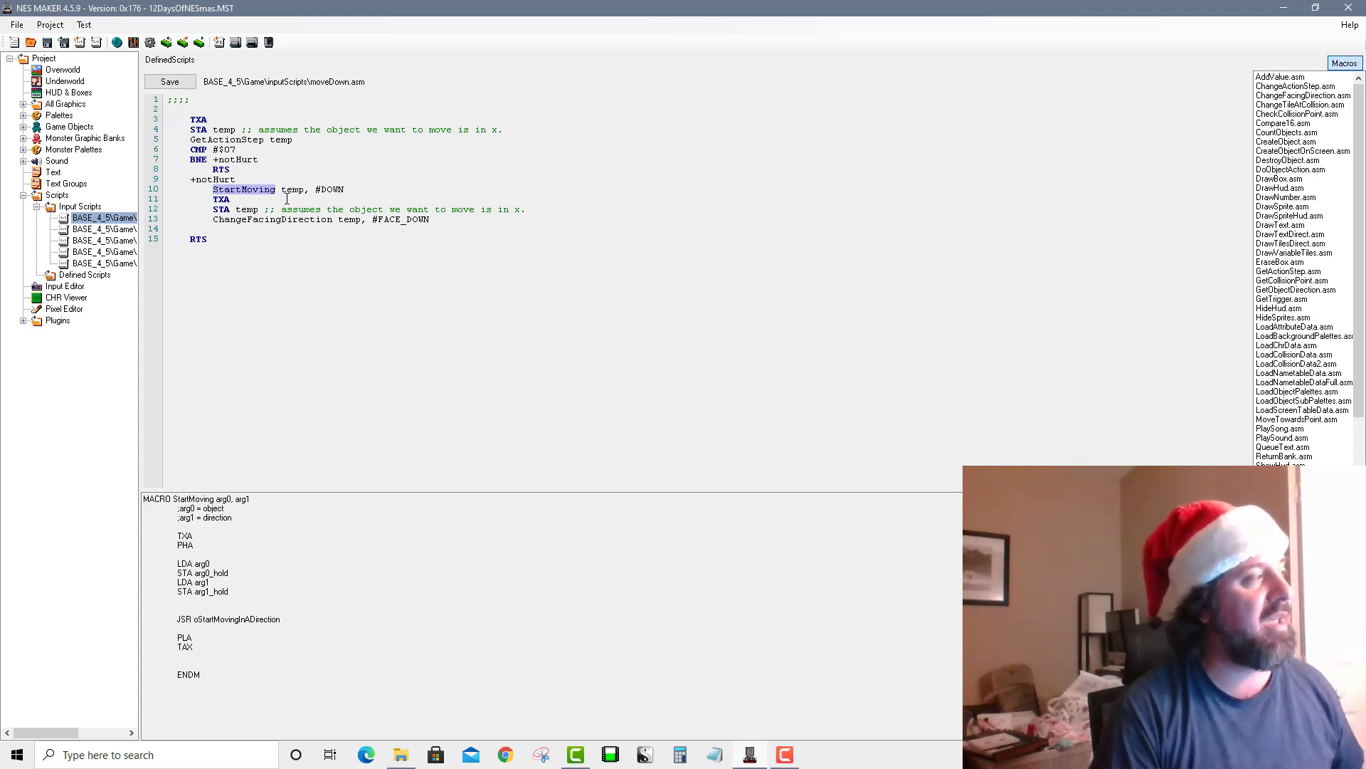
pyautogui.doubleClick(291, 189)
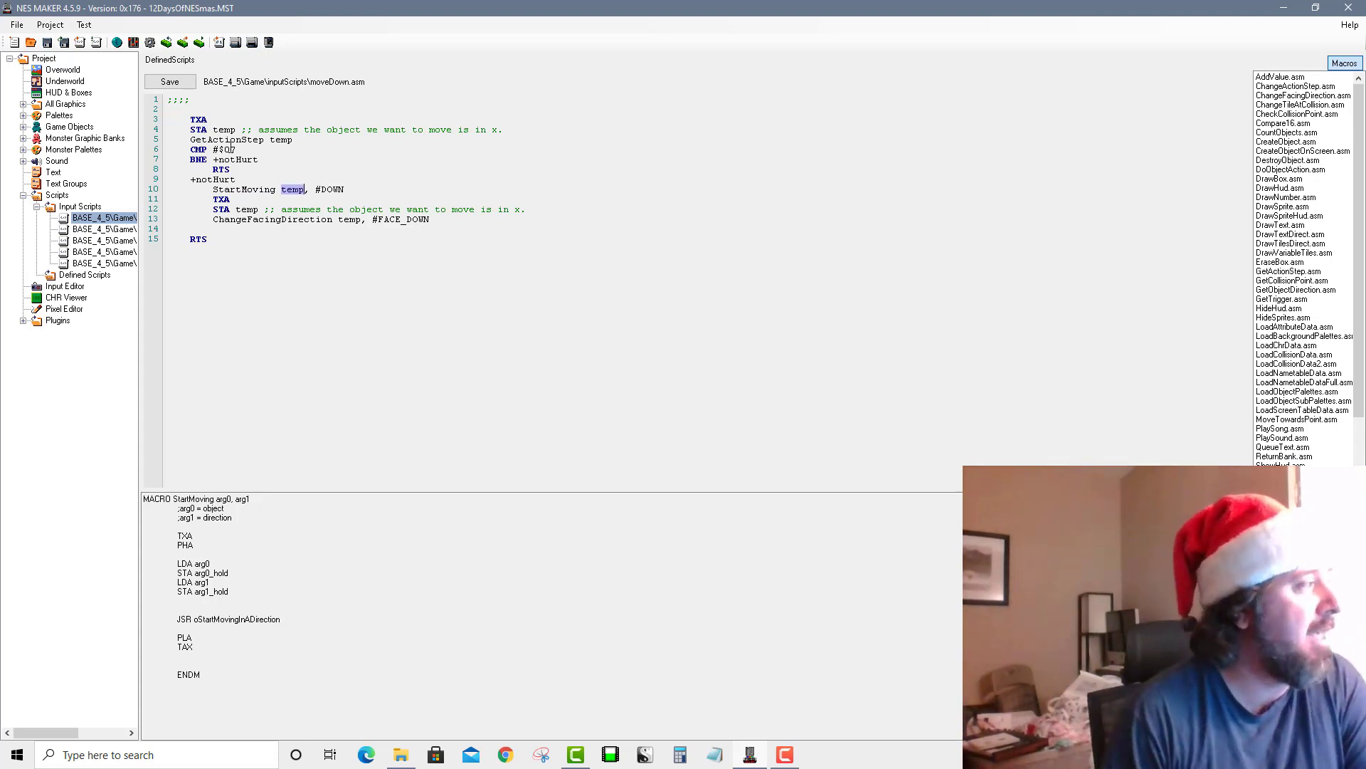
pyautogui.moveTo(345, 188); pyautogui.dragTo(319, 187)
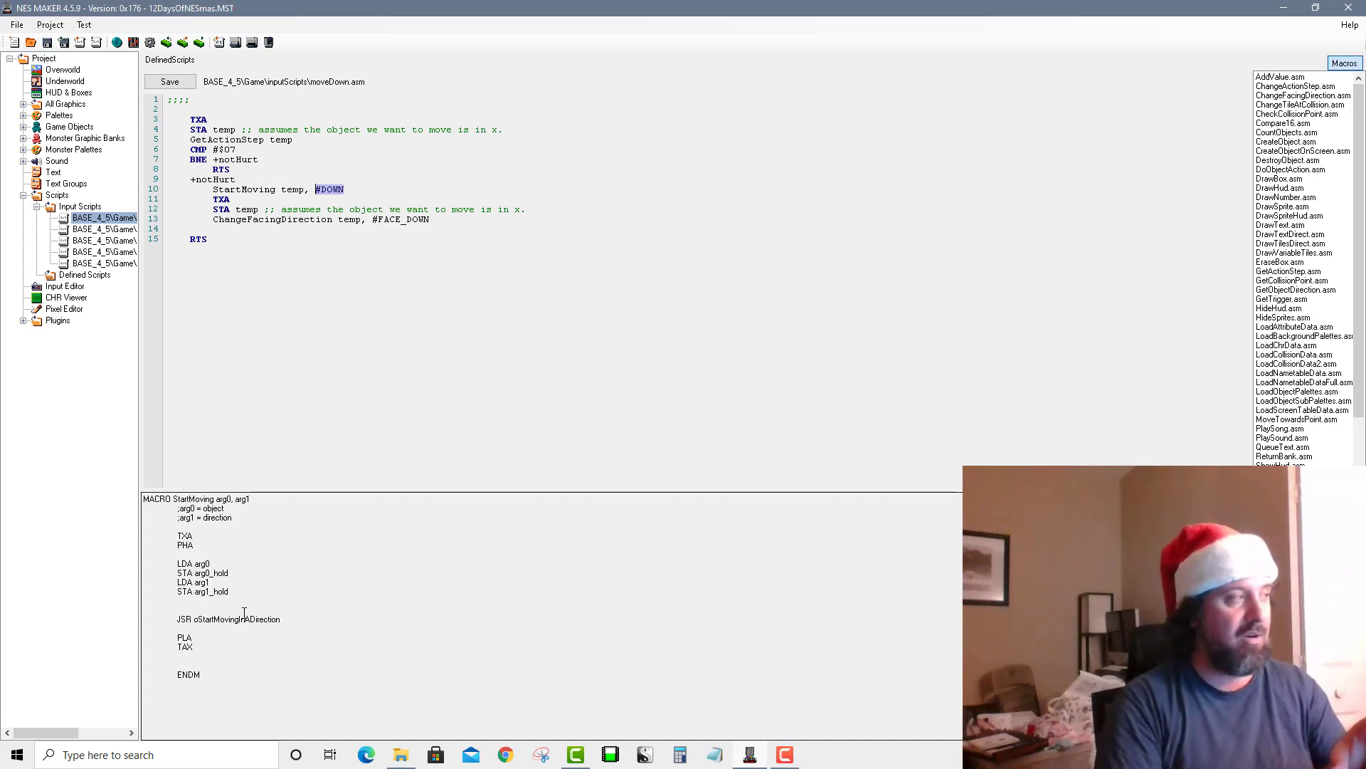
# Review the StartMoving arguments again and examine the ChangeFacingDirection line with #FACE_DOWN
pyautogui.doubleClick(244, 189)
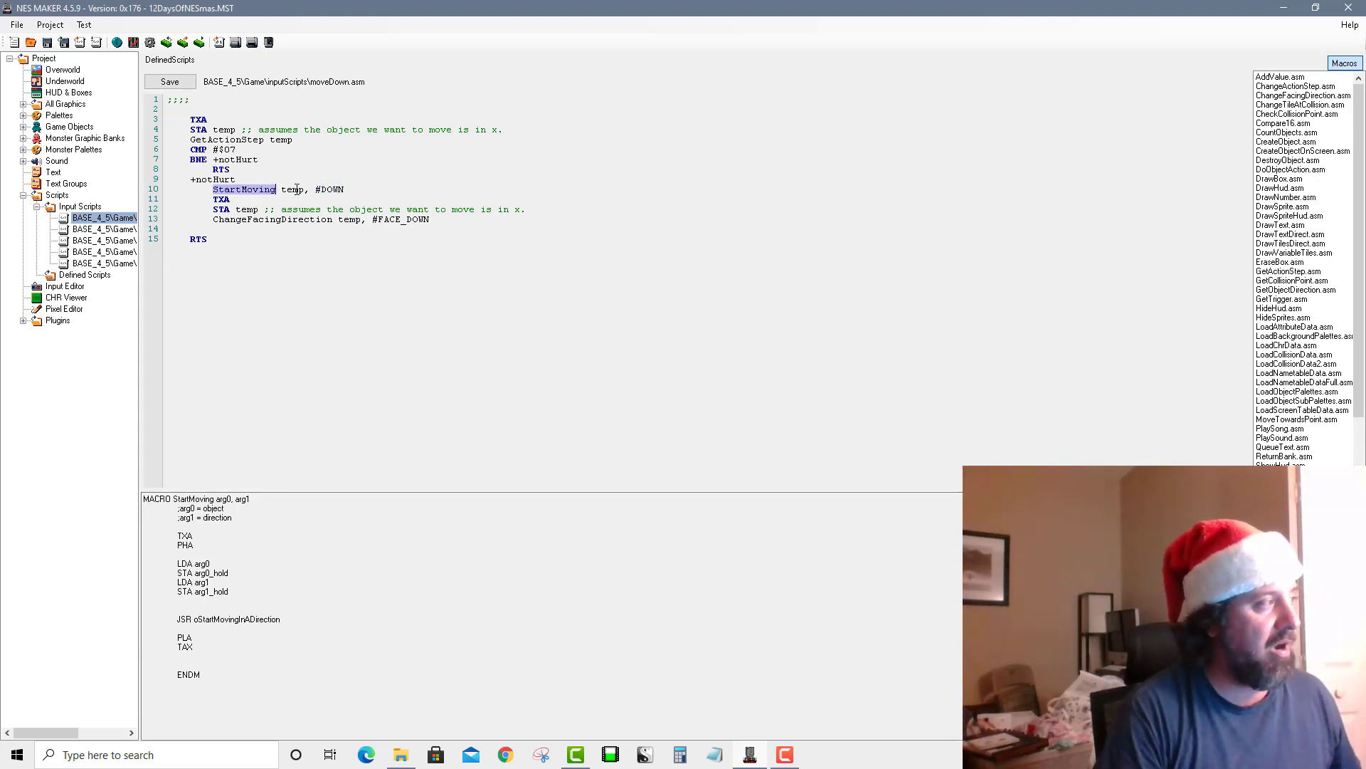
pyautogui.doubleClick(292, 189)
pyautogui.doubleClick(331, 189)
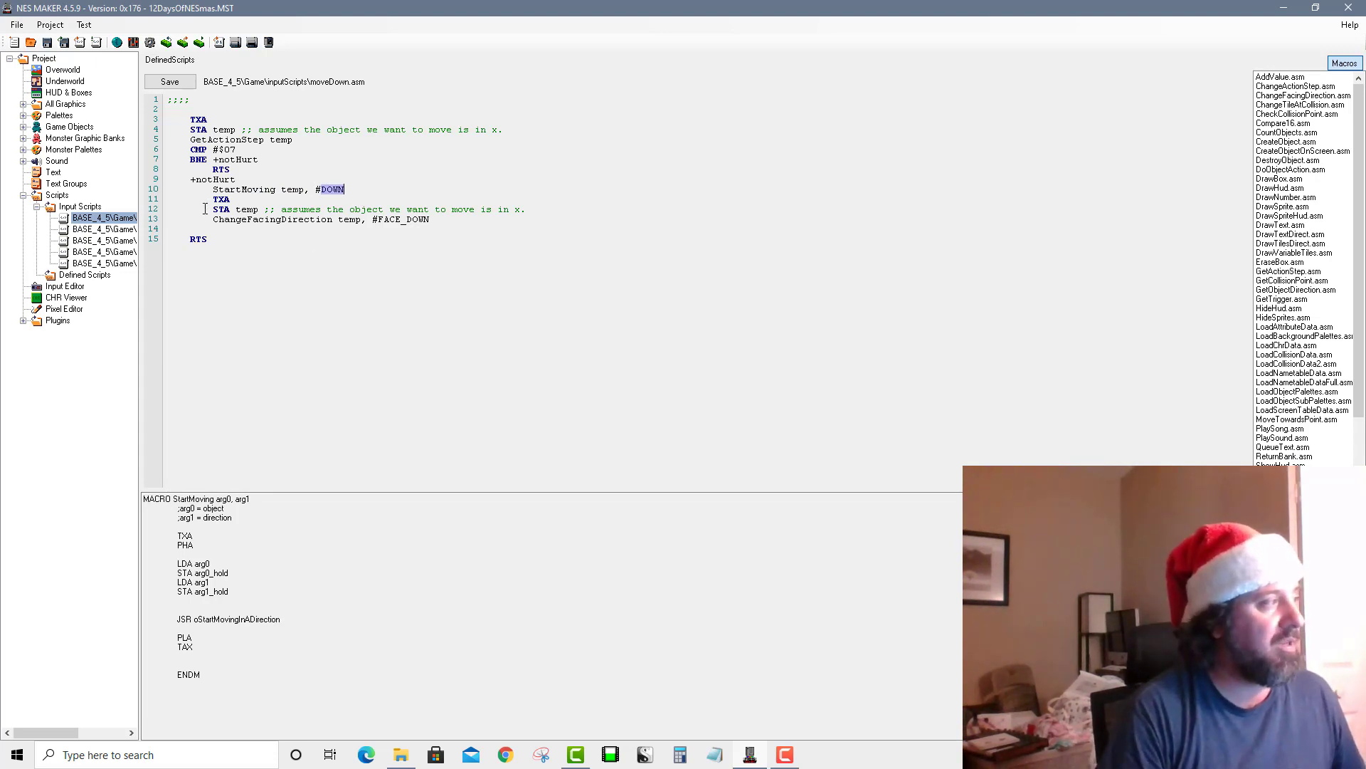
pyautogui.moveTo(210, 220); pyautogui.dragTo(374, 220)
pyautogui.click(356, 219)
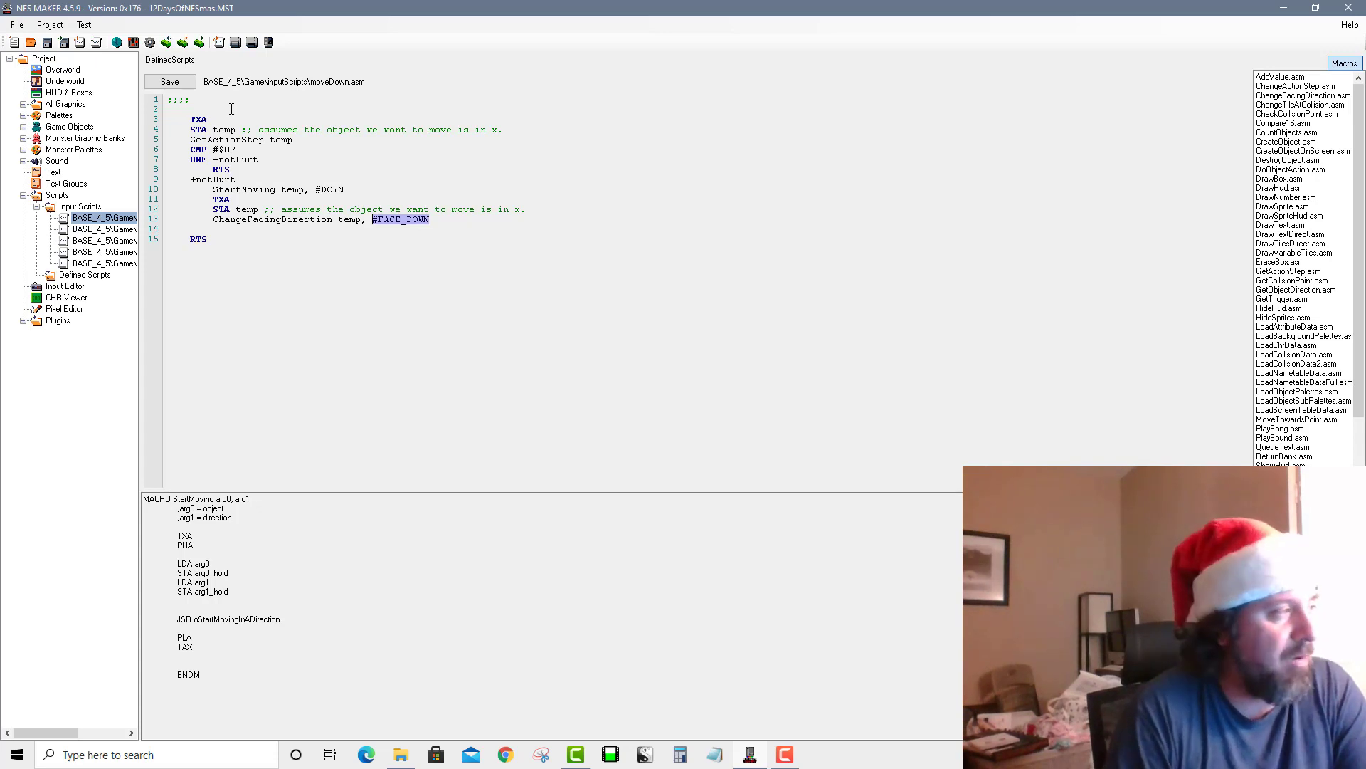
# Open moveLeft.asm, moveRight.asm, moveUp.asm and stopMoving.asm in turn to compare them with moveDown.asm
pyautogui.click(106, 228)
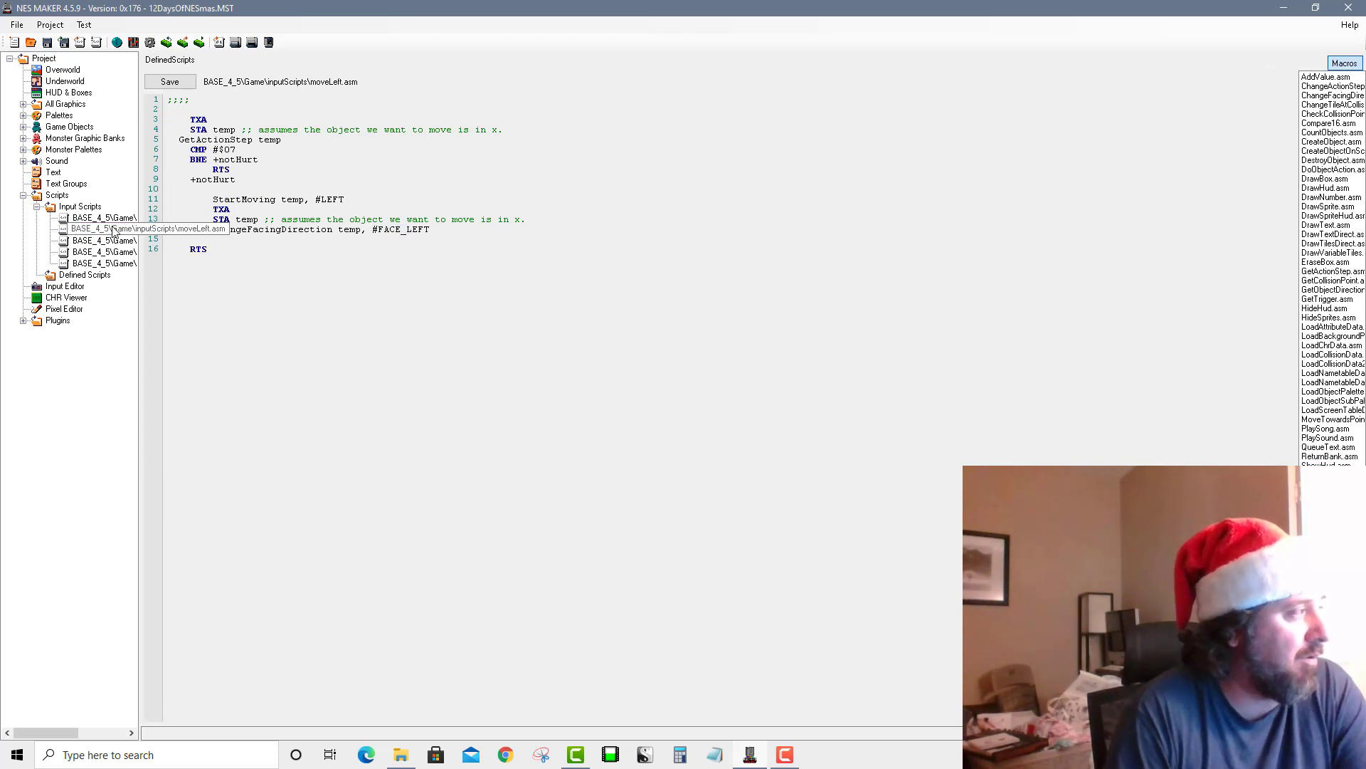
pyautogui.click(111, 241)
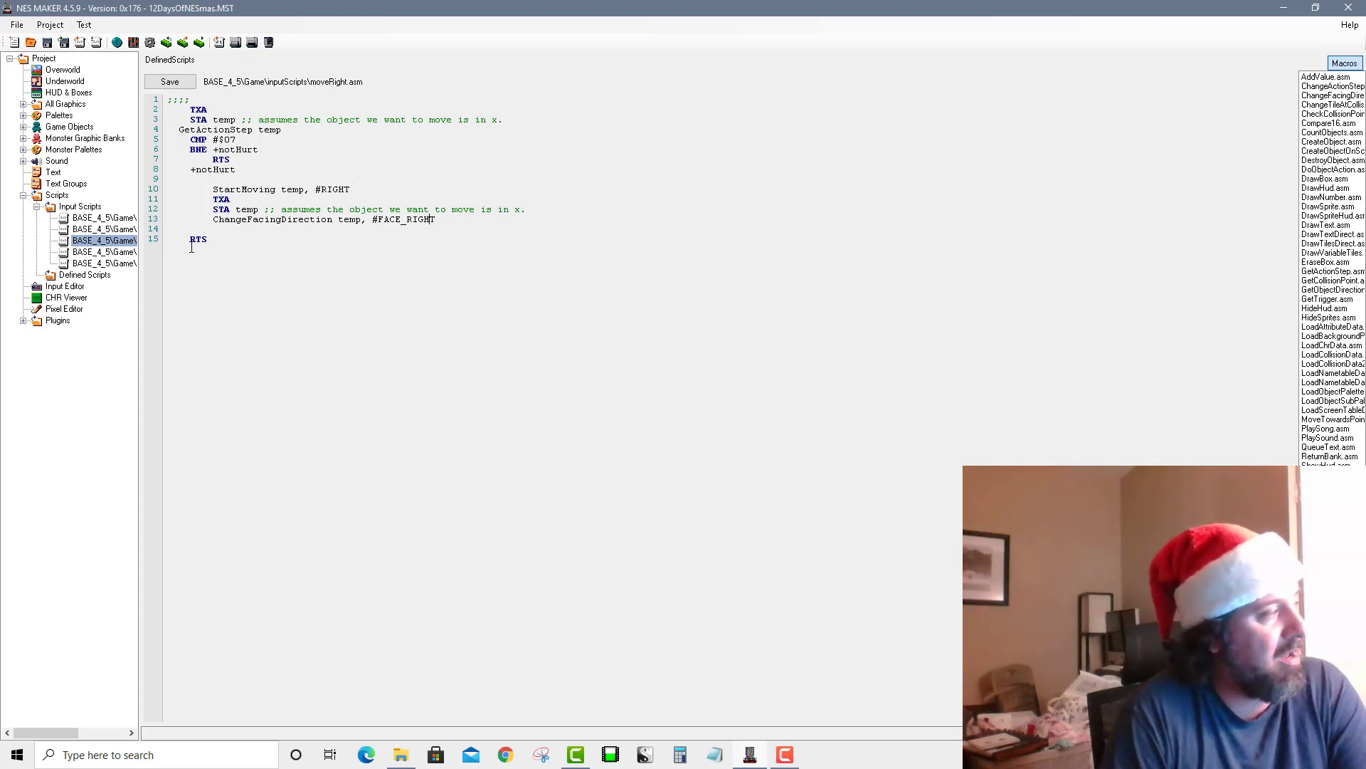
pyautogui.click(107, 262)
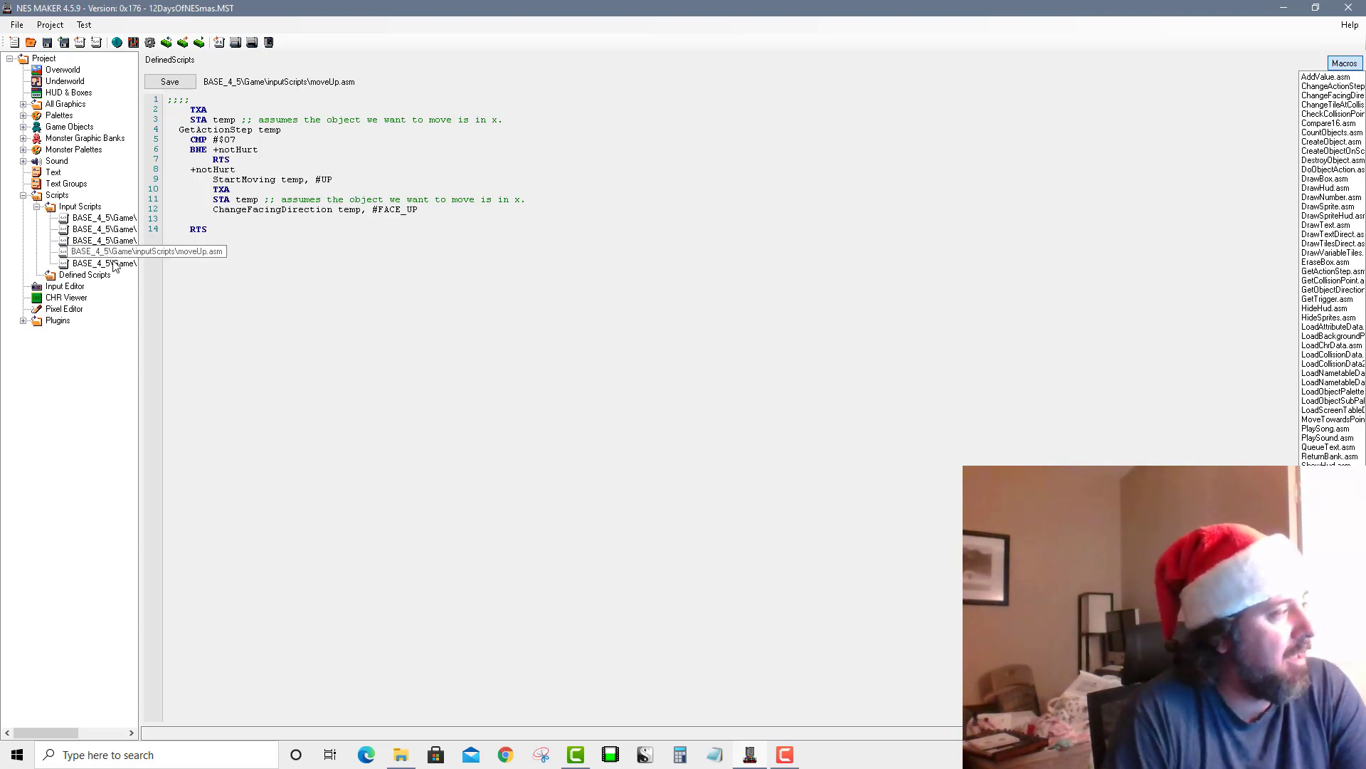
# Display the StopMoving macro definition and examine its arg1 inertia comment against the #$FF argument in stopMoving.asm
pyautogui.click(239, 189)
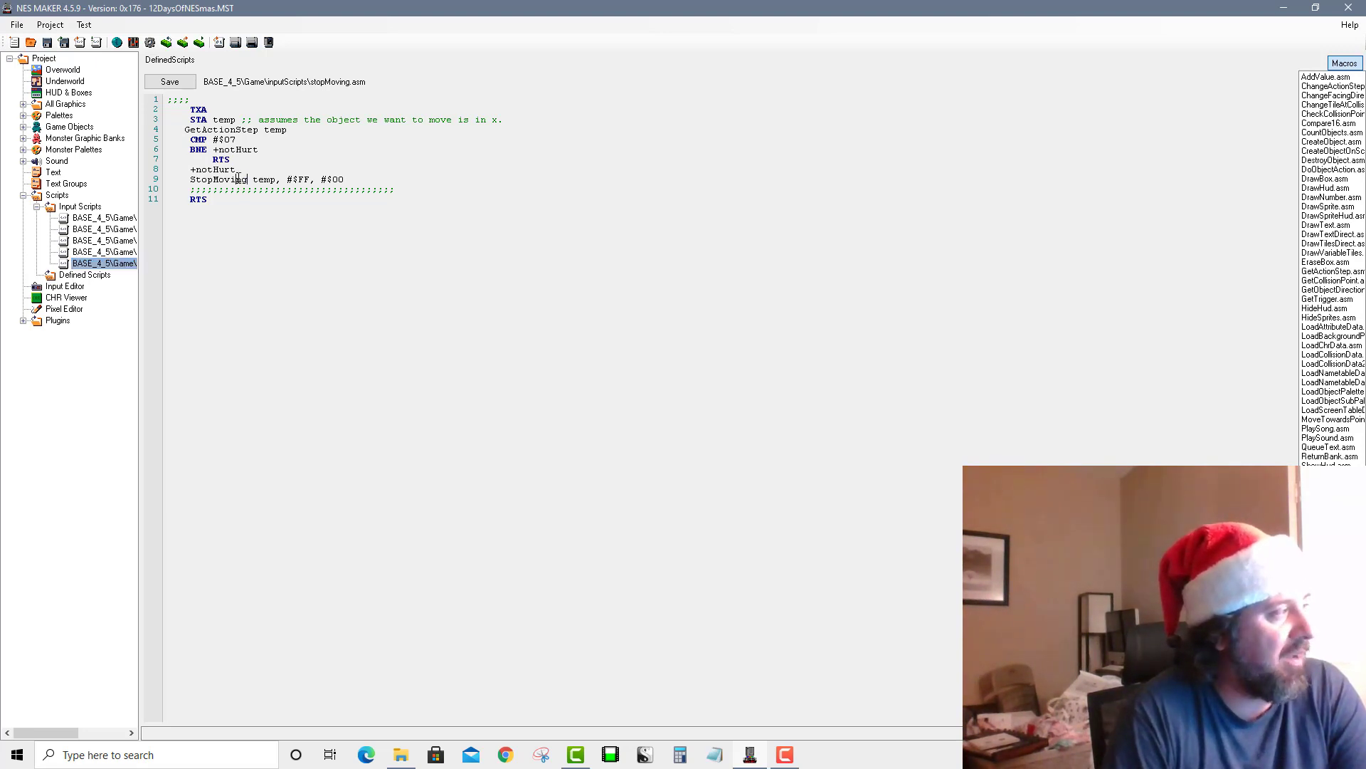
pyautogui.doubleClick(240, 180)
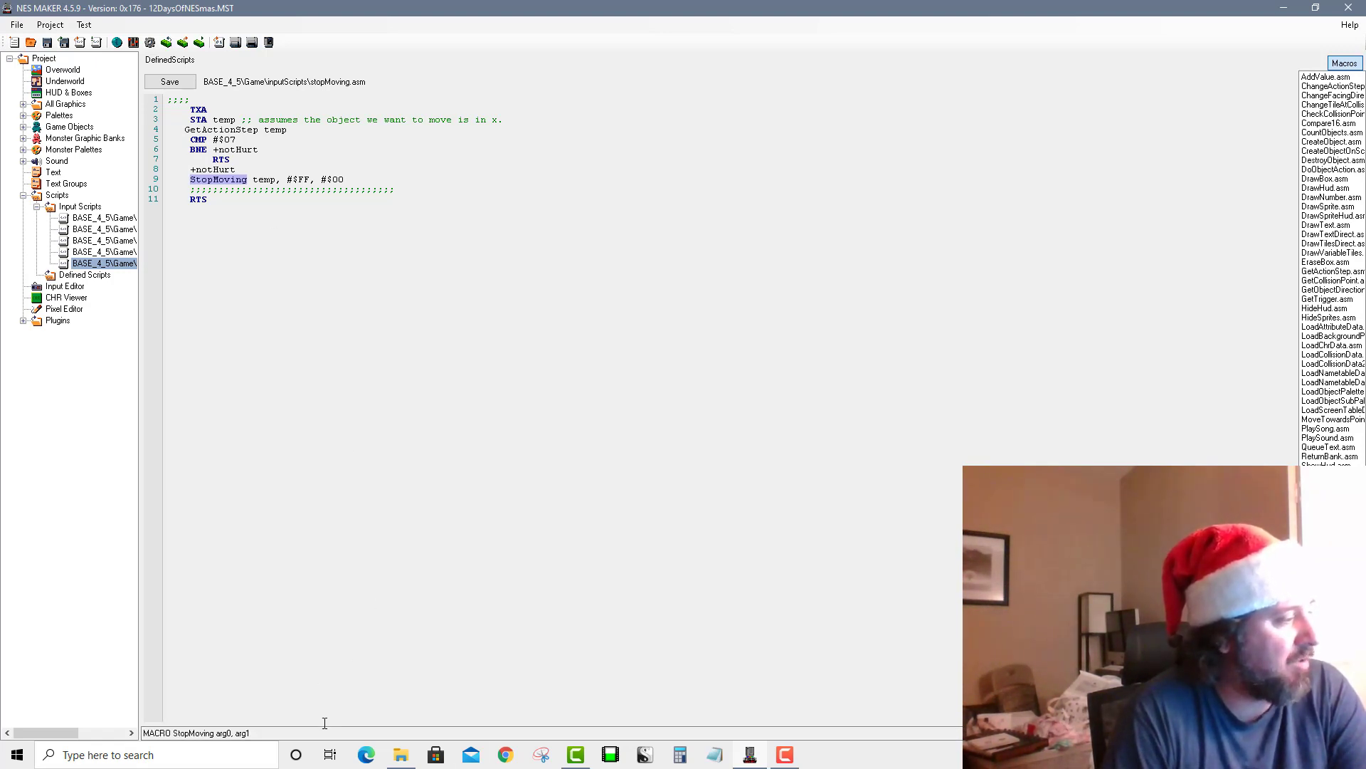
pyautogui.moveTo(330, 725); pyautogui.dragTo(339, 571)
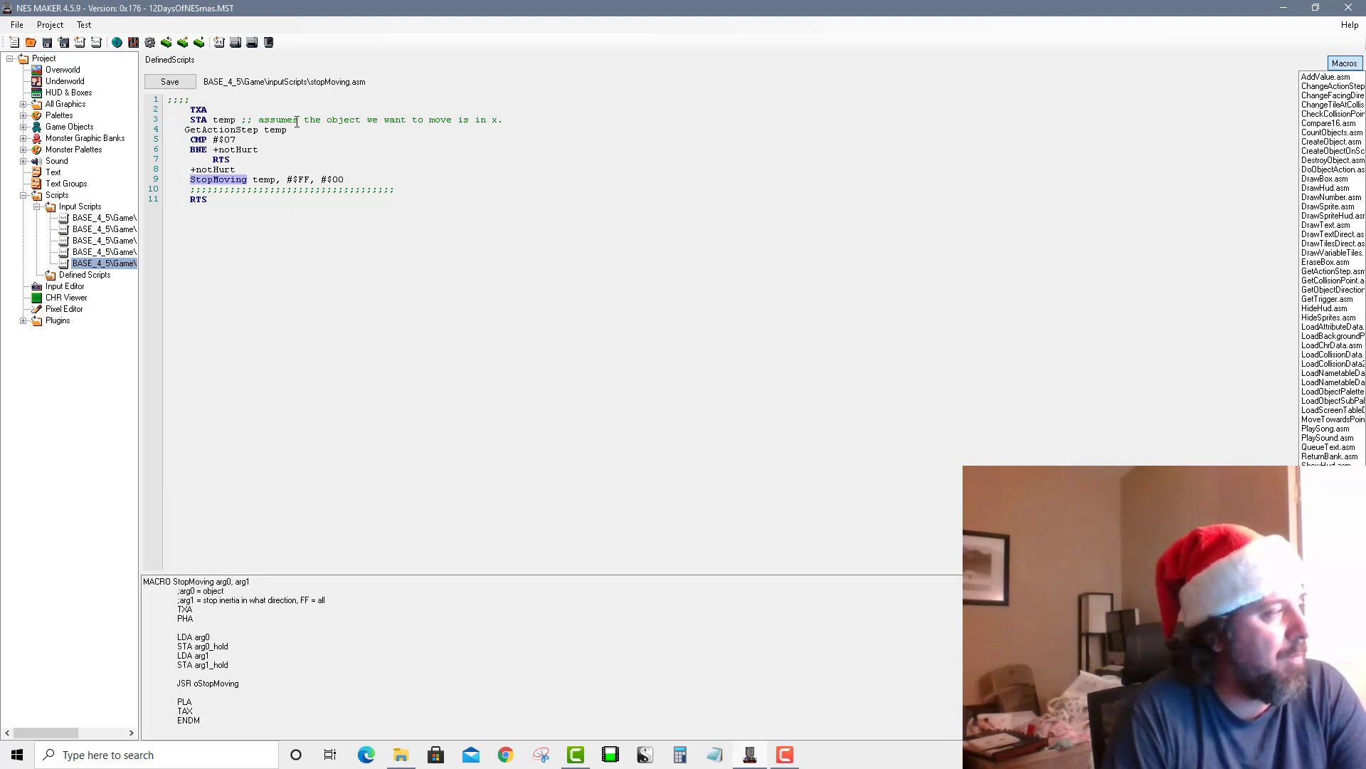
pyautogui.click(276, 180)
pyautogui.write(',')
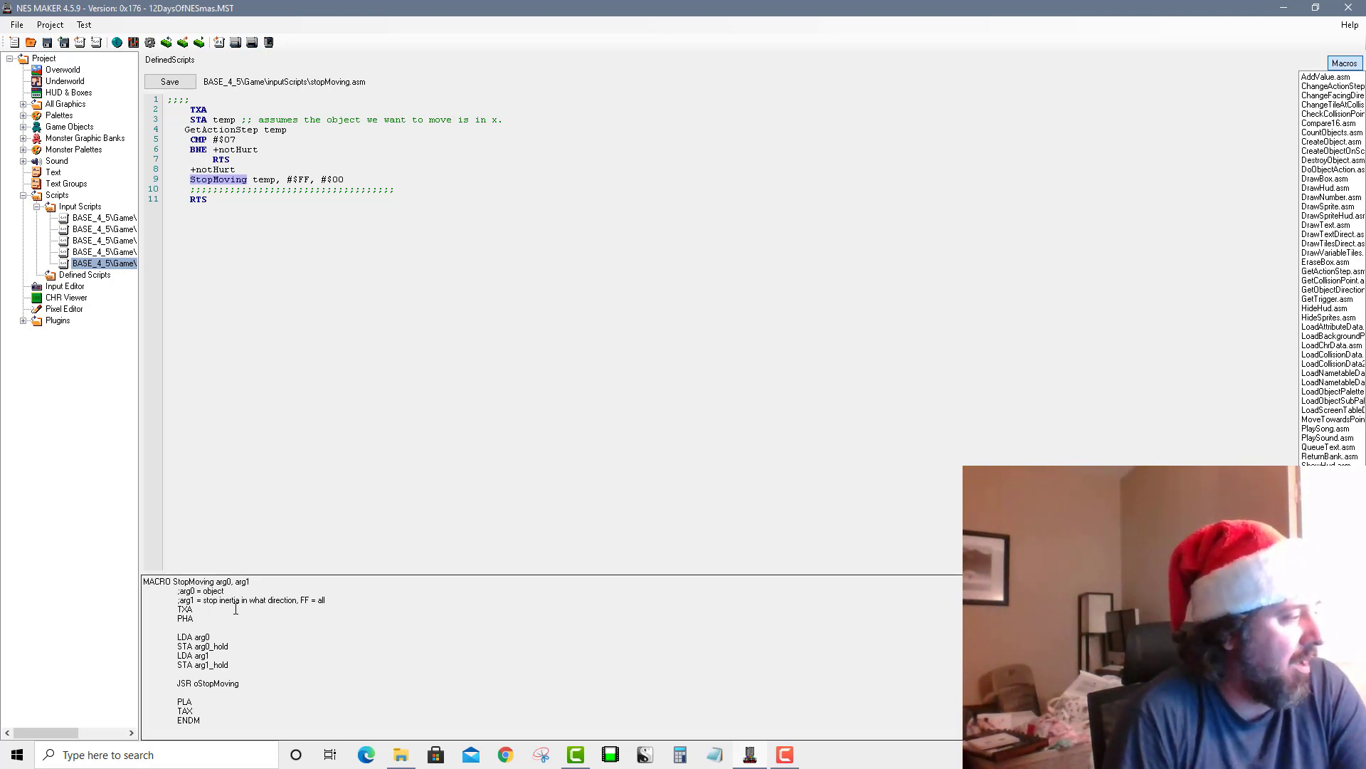
pyautogui.moveTo(333, 602); pyautogui.dragTo(184, 604)
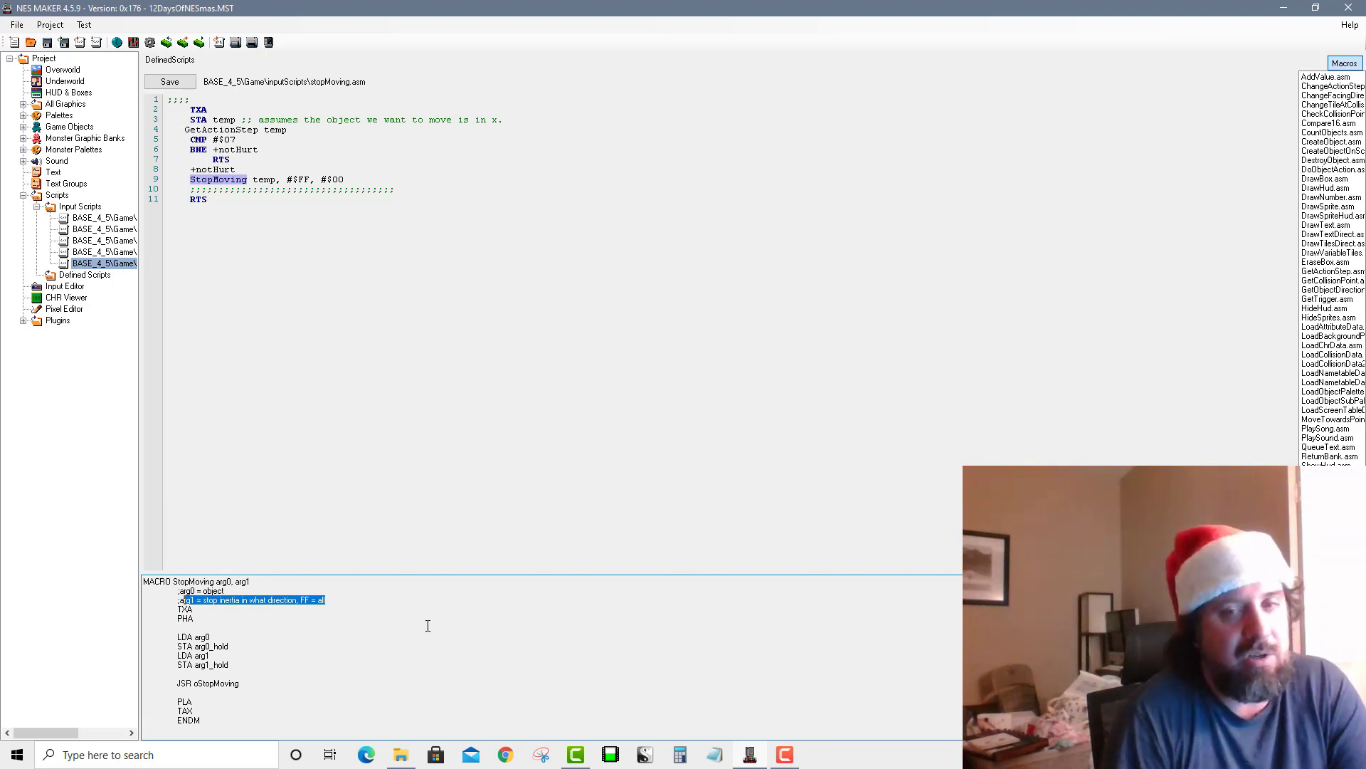
pyautogui.doubleClick(302, 179)
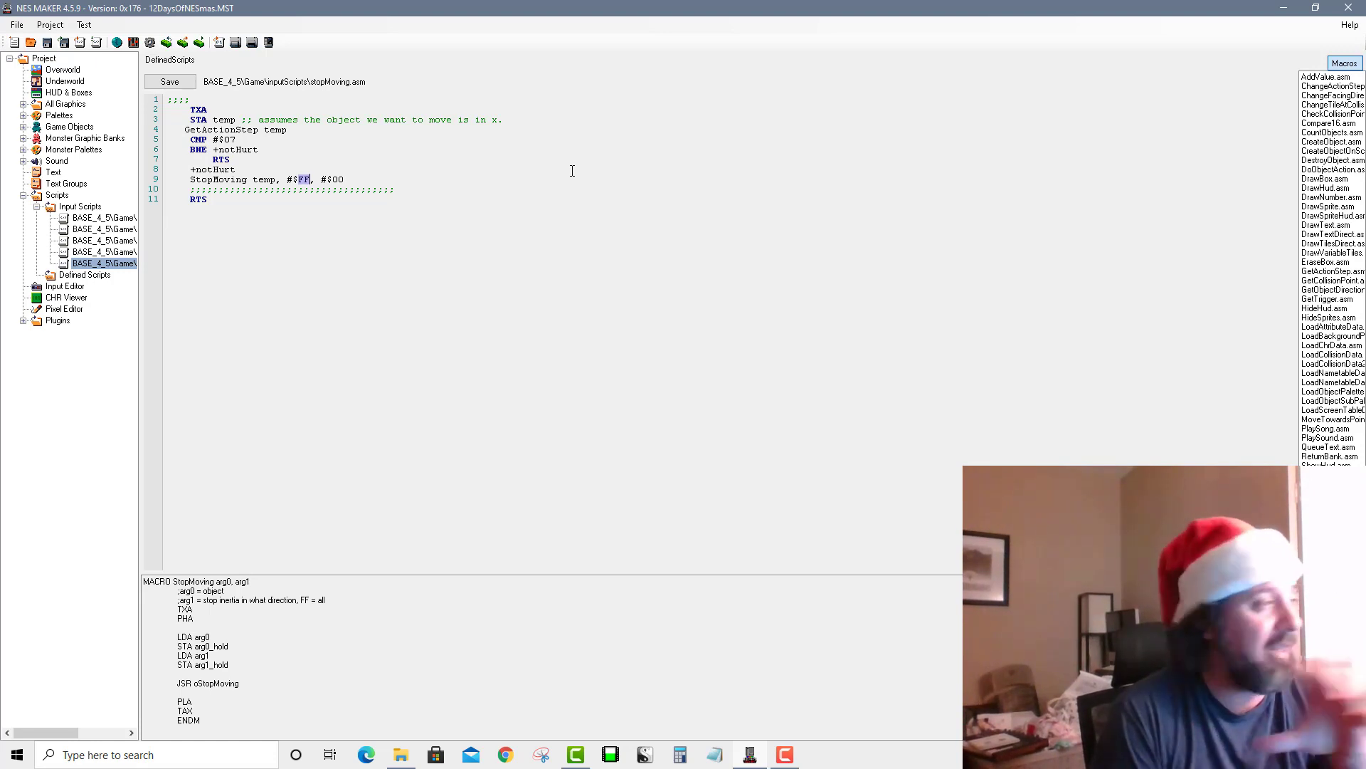
# Open the Input Editor and review the Main Game assignments for holding Right and holding Down
pyautogui.click(71, 286)
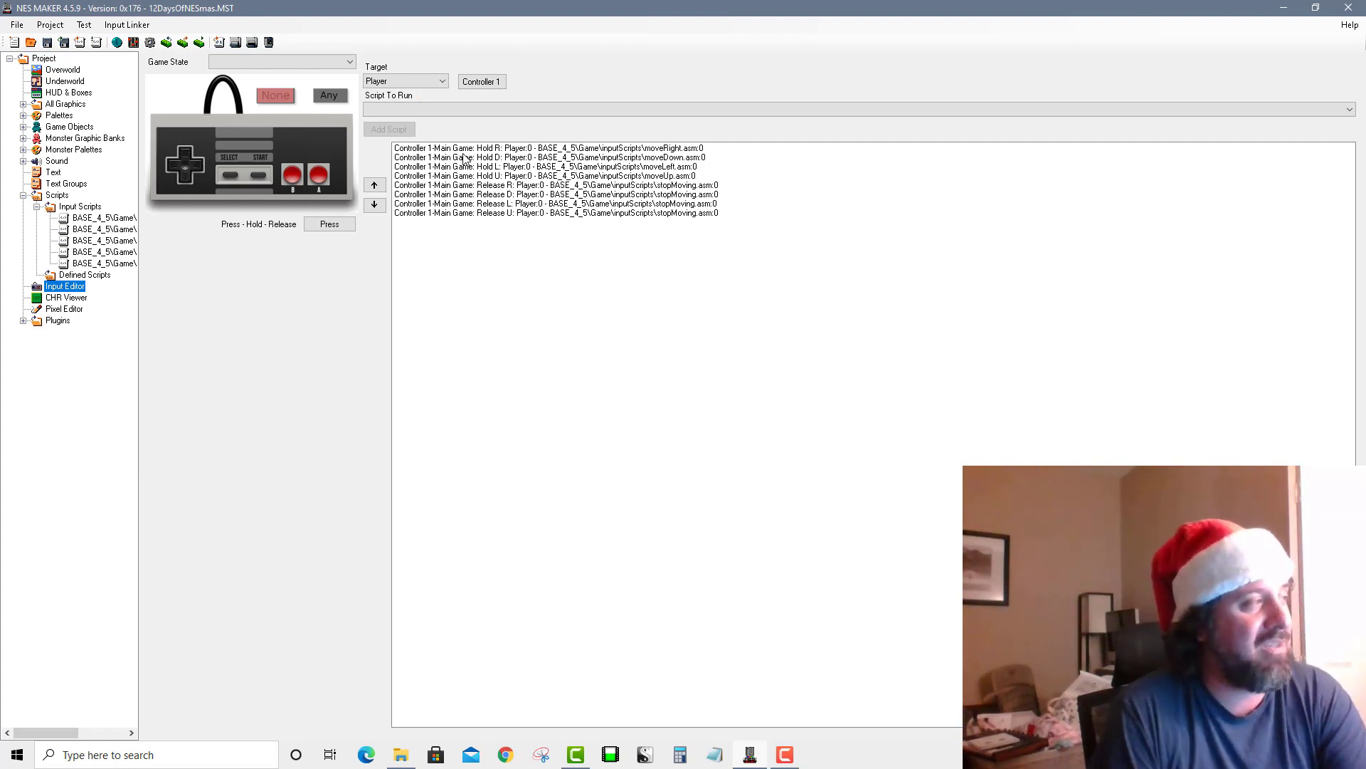
pyautogui.click(437, 150)
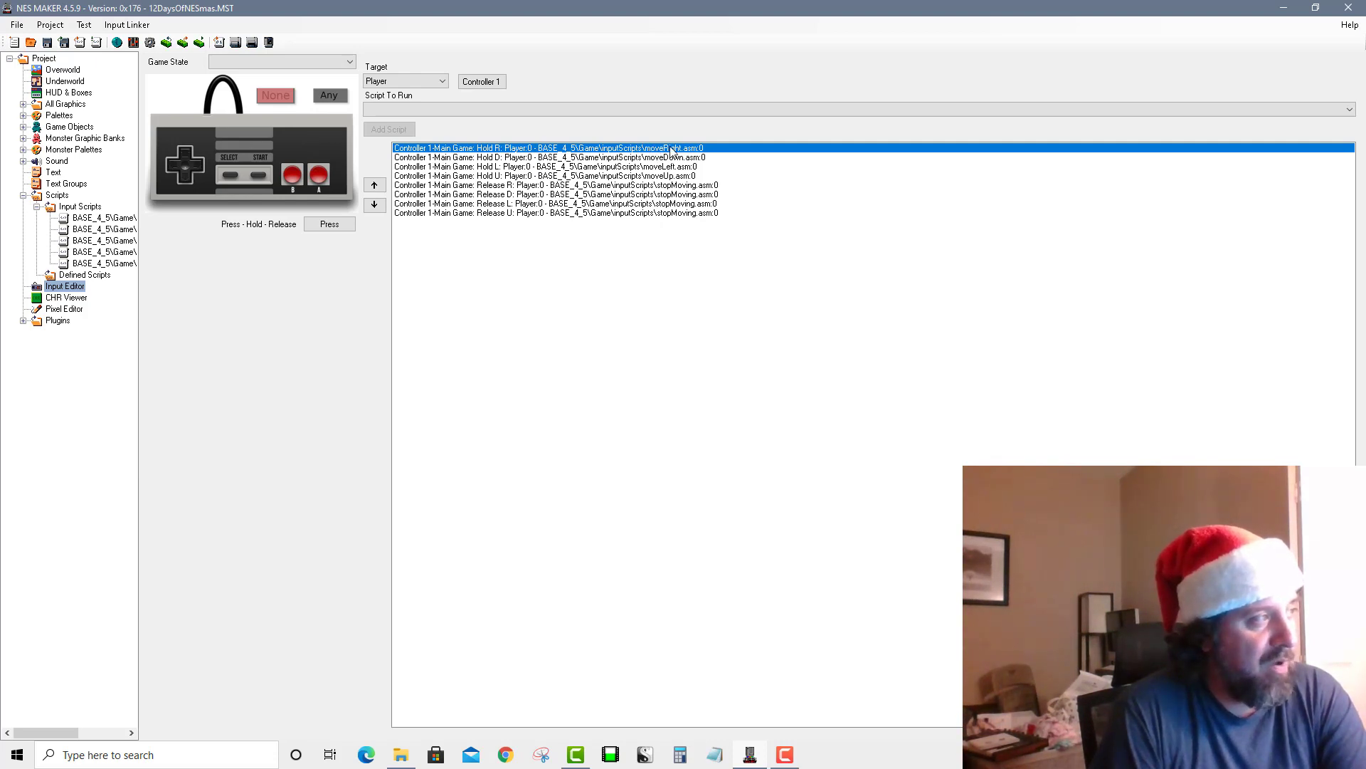
pyautogui.click(448, 157)
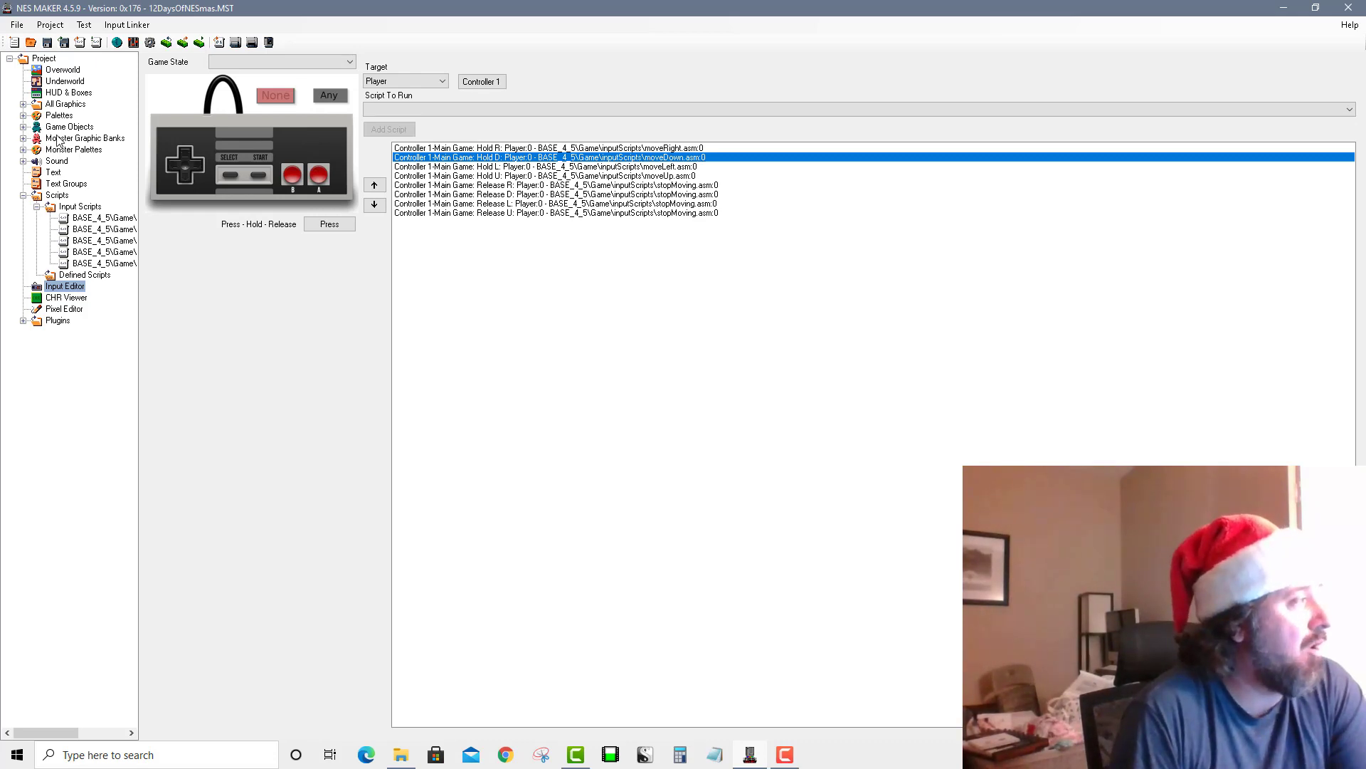
# In the Player object's details, set Normal Max Speed to 56 and Acceleration Speed to 255
pyautogui.click(24, 127)
pyautogui.click(69, 138)
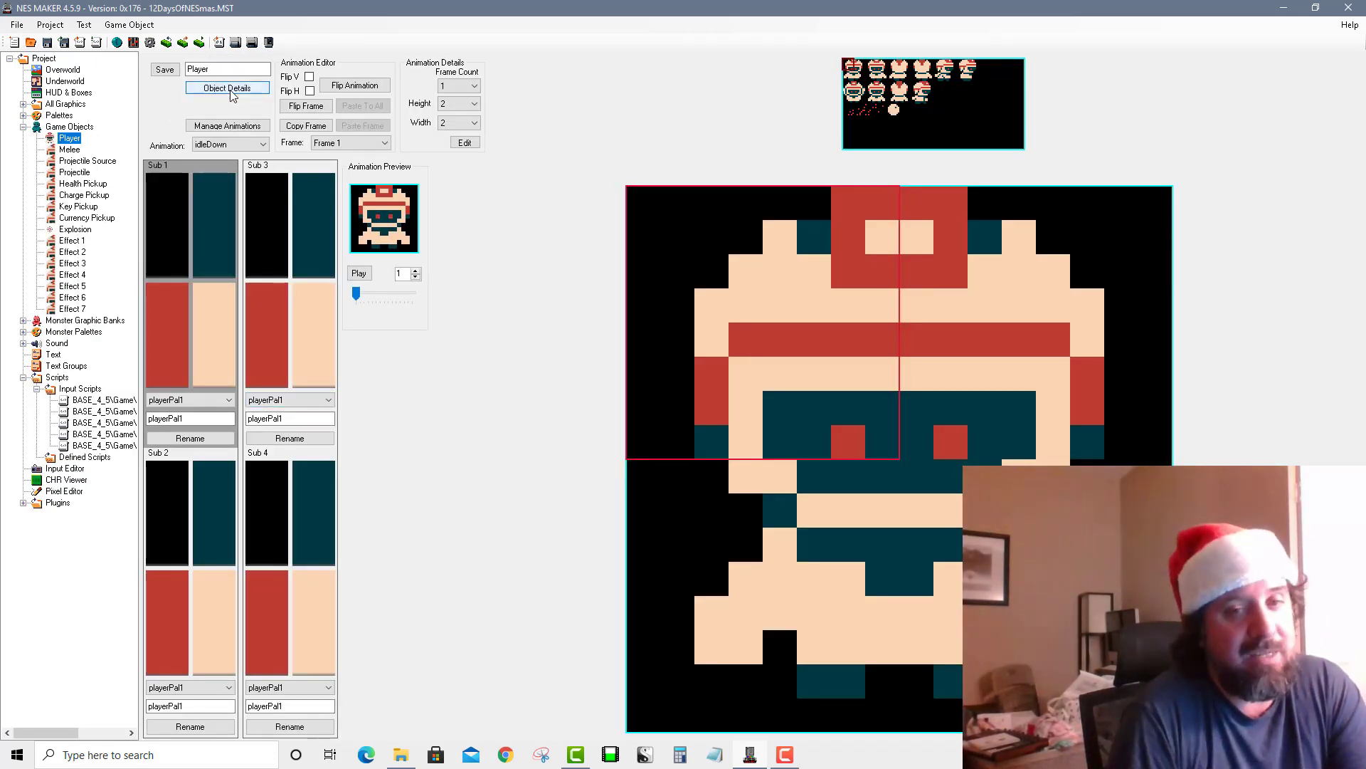
pyautogui.click(229, 90)
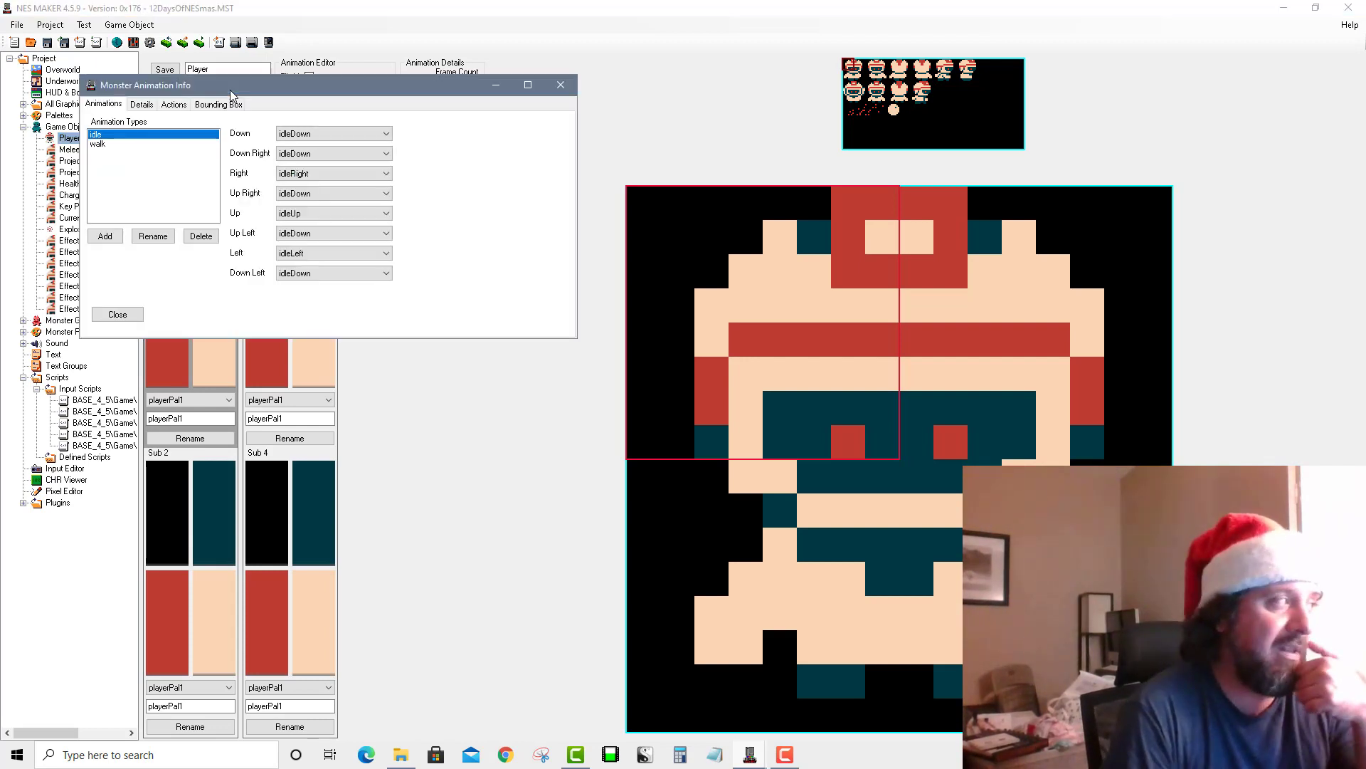
pyautogui.click(140, 105)
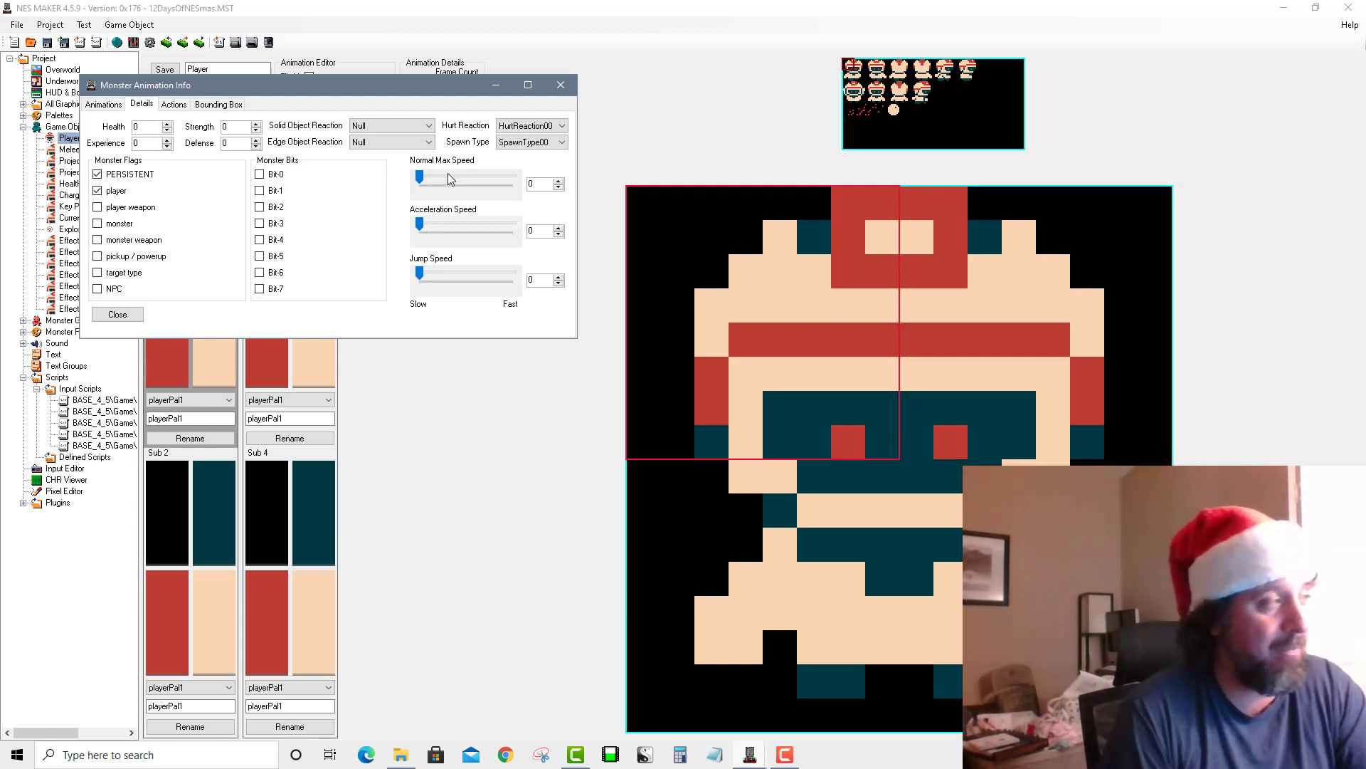
pyautogui.moveTo(421, 180); pyautogui.dragTo(440, 181)
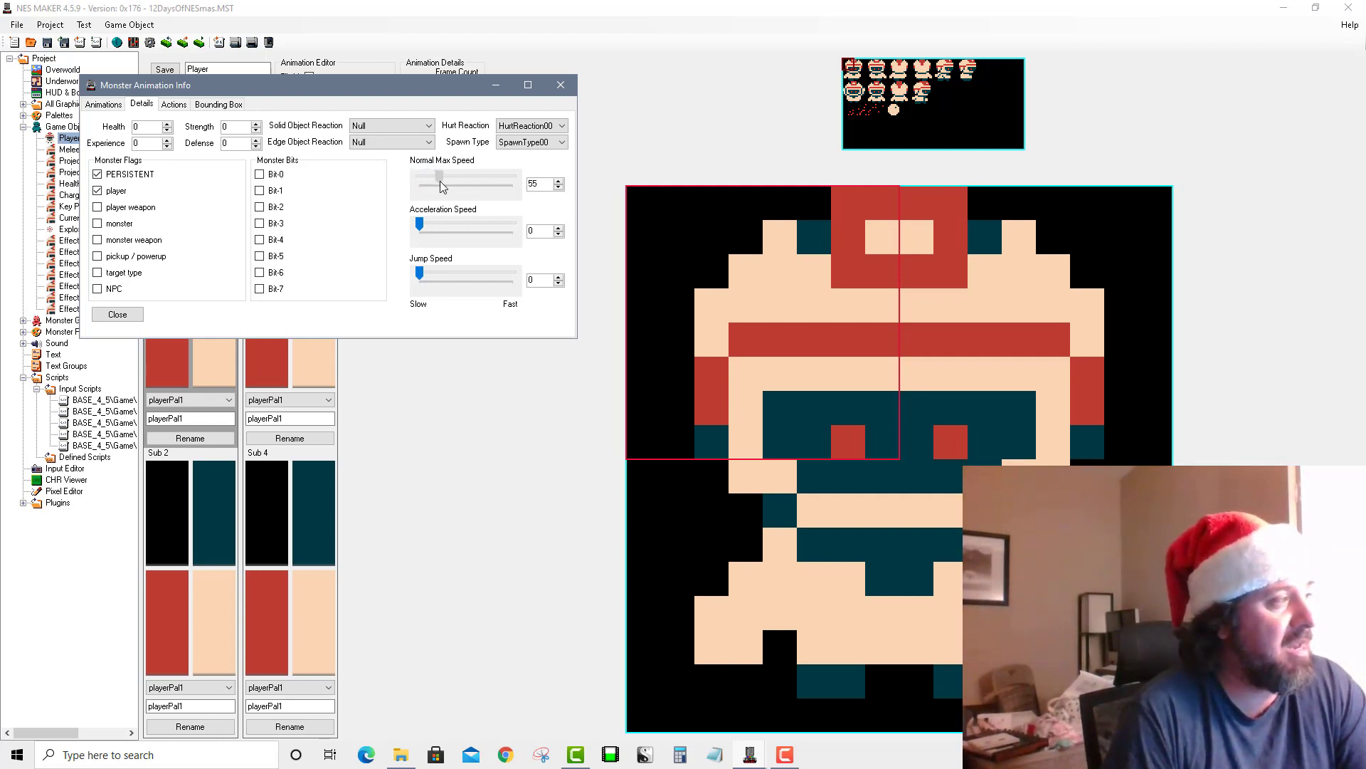
pyautogui.click(559, 180)
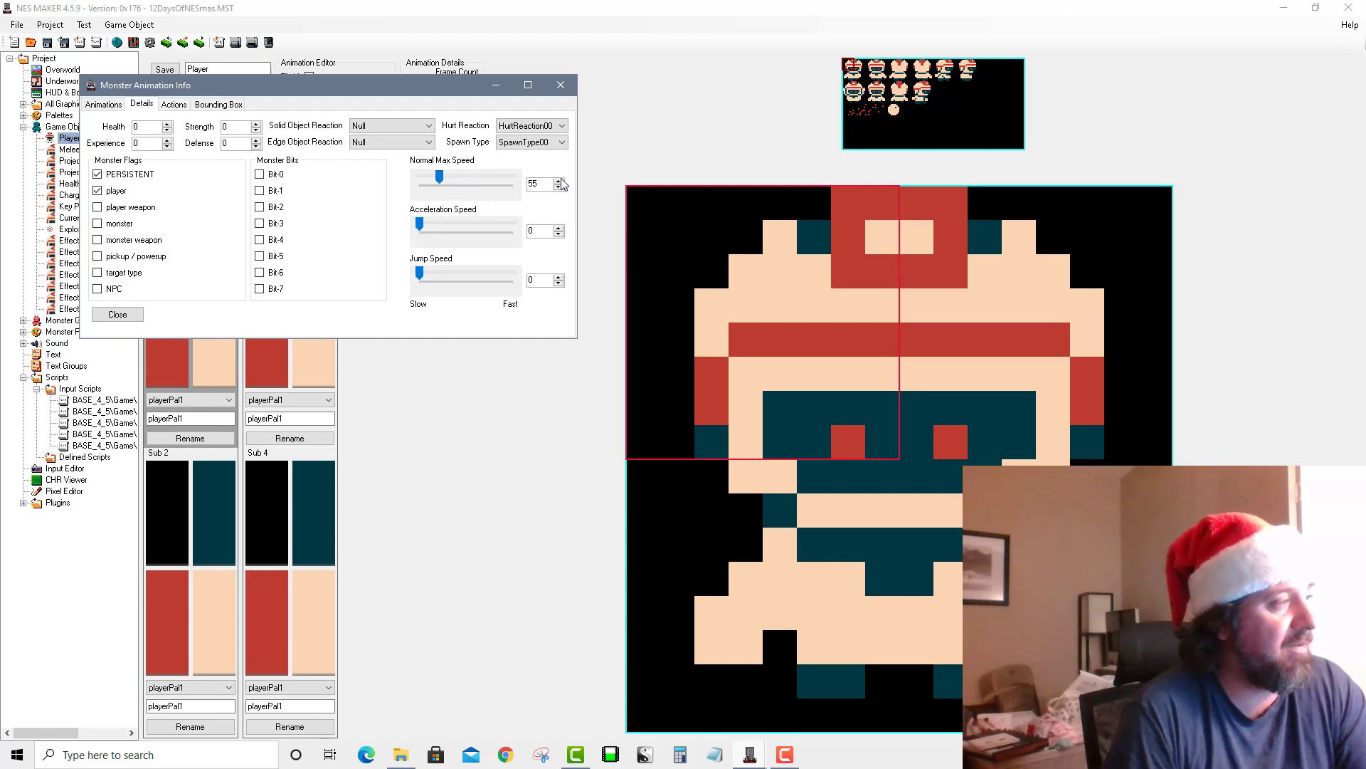
pyautogui.moveTo(419, 225); pyautogui.dragTo(512, 225)
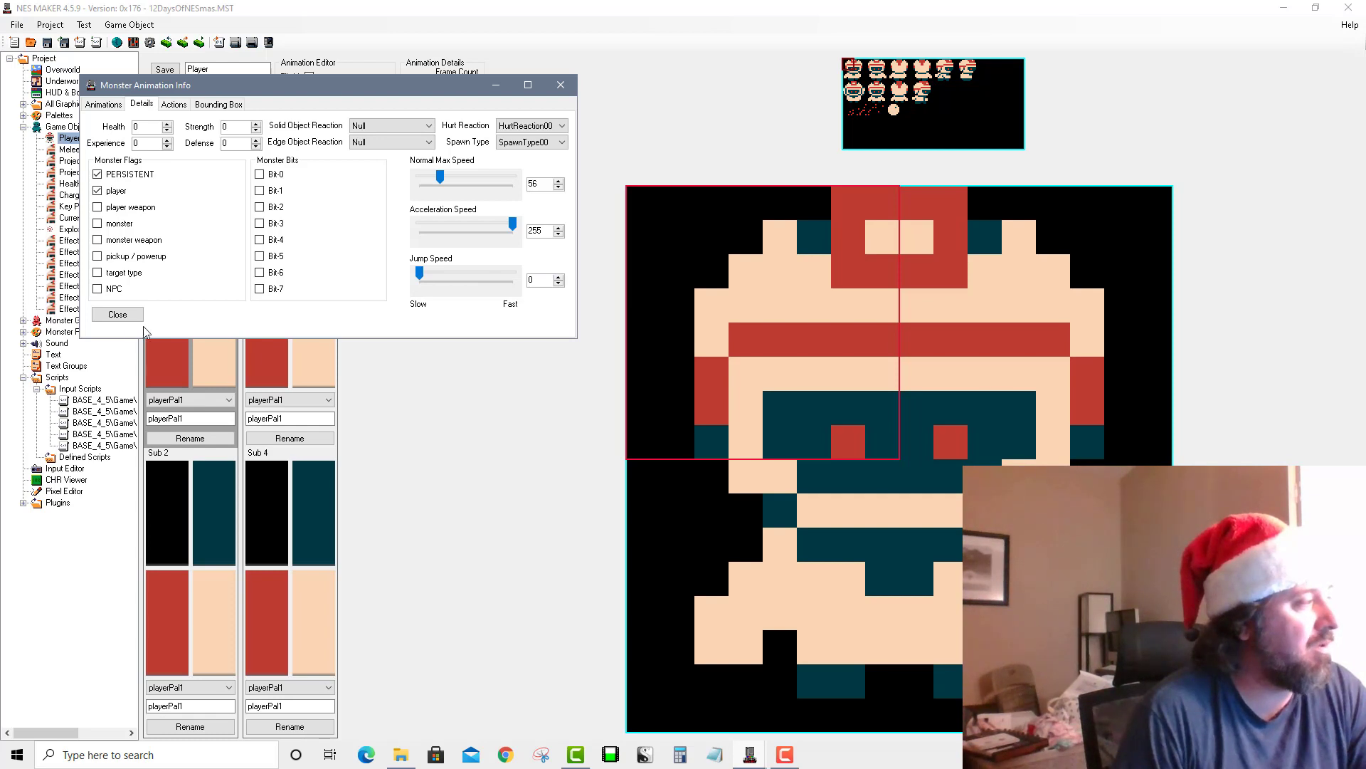
pyautogui.click(107, 314)
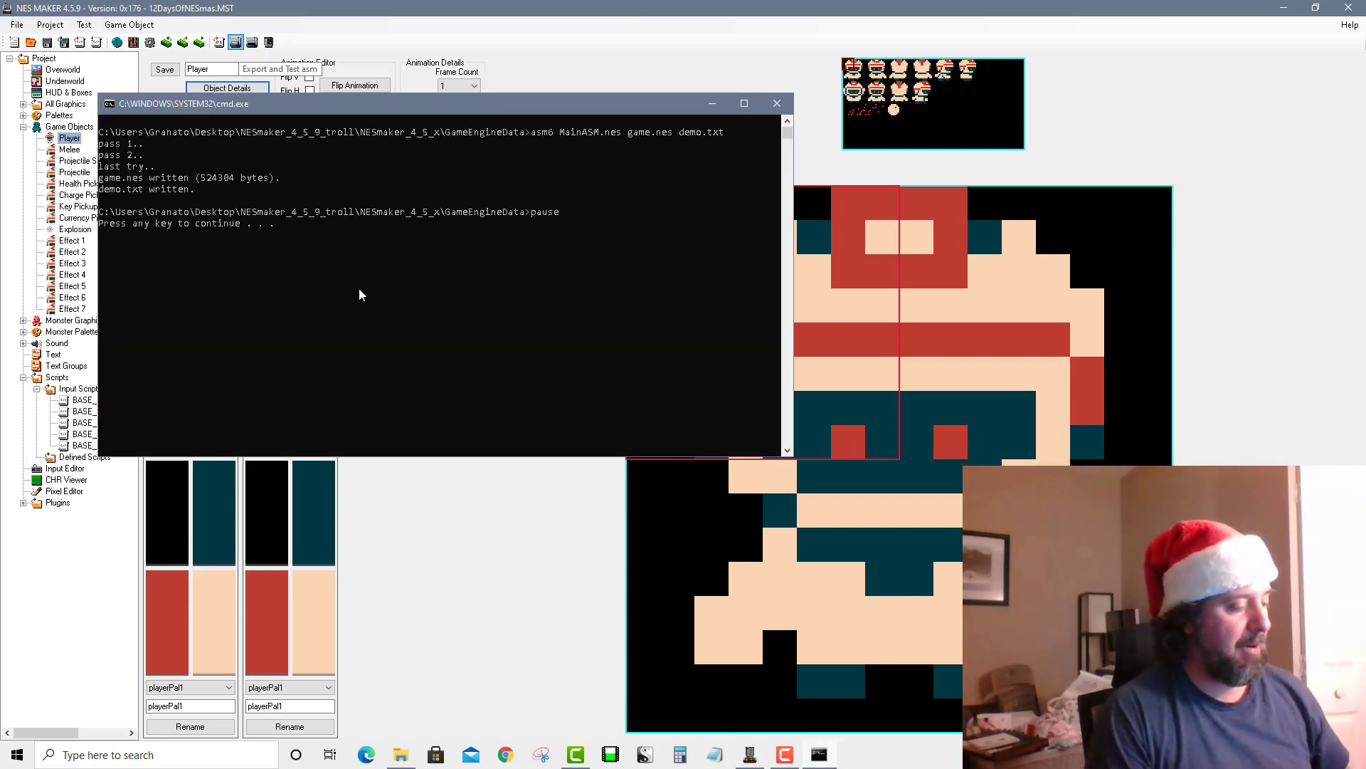
# Launch the test build in Mesen and review Player 1's Standard Controller key bindings in the input settings
pyautogui.press('Return')
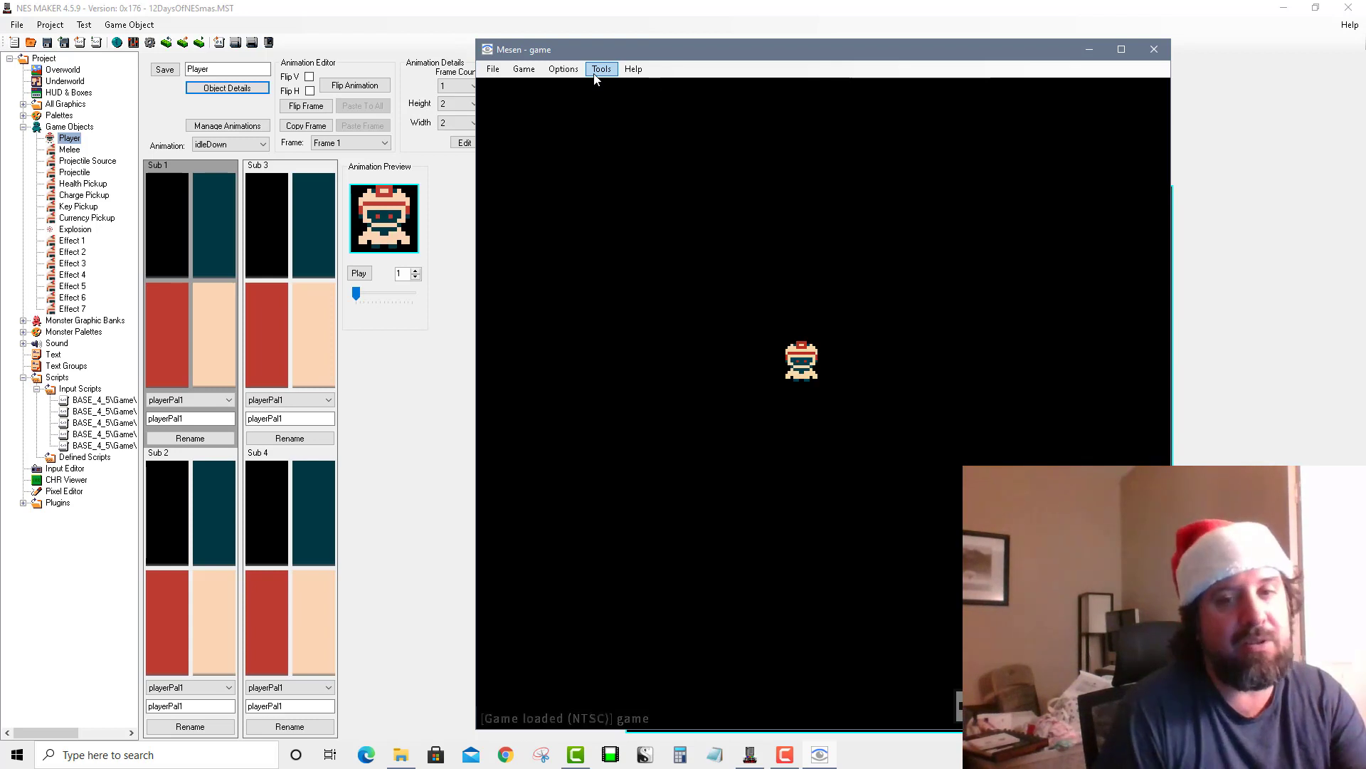
pyautogui.click(563, 69)
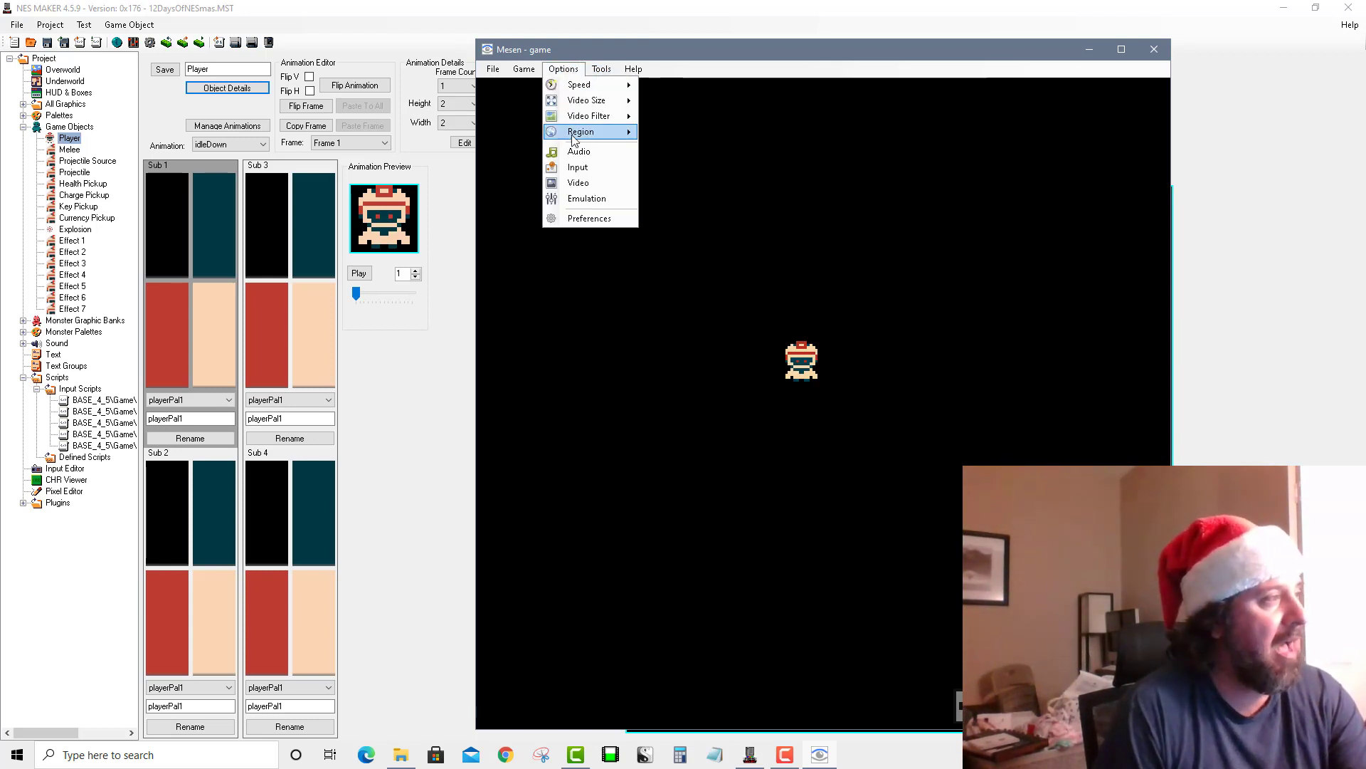
pyautogui.click(575, 168)
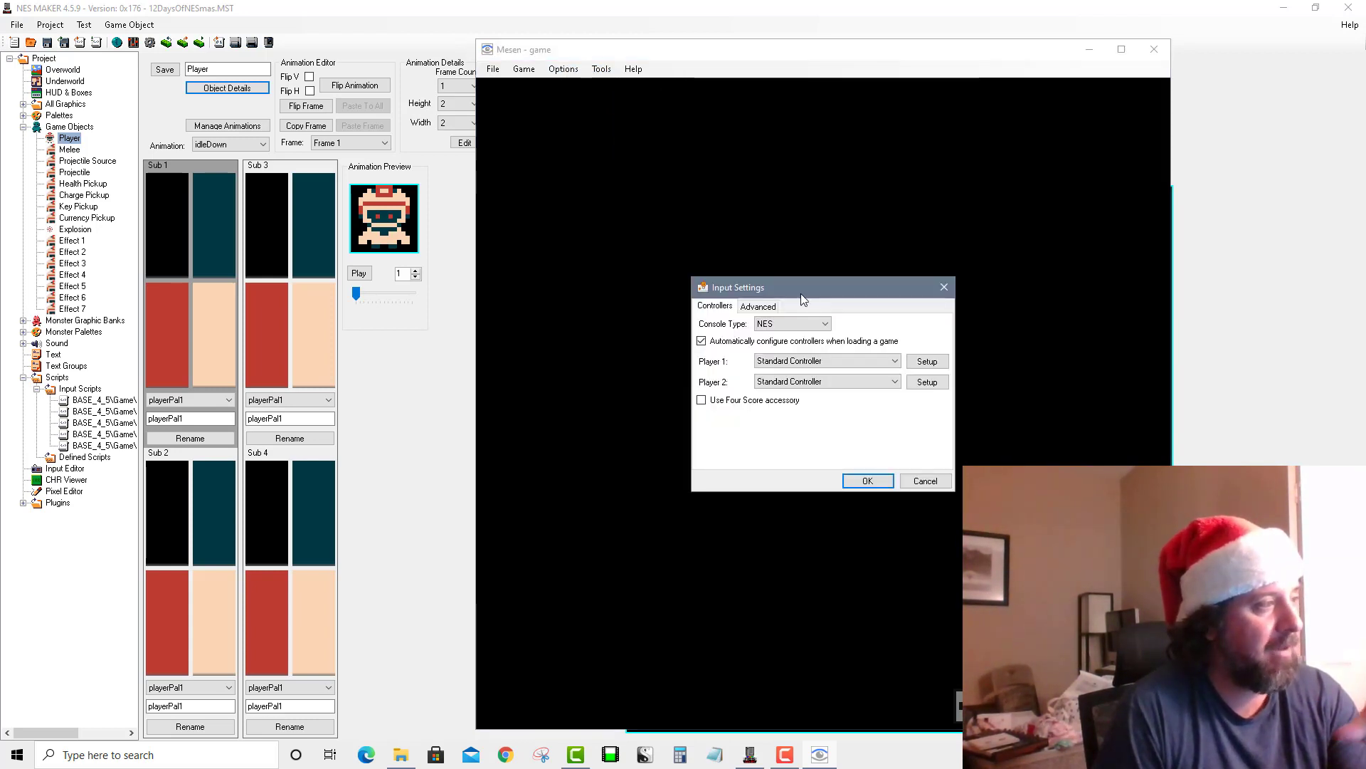
pyautogui.click(928, 361)
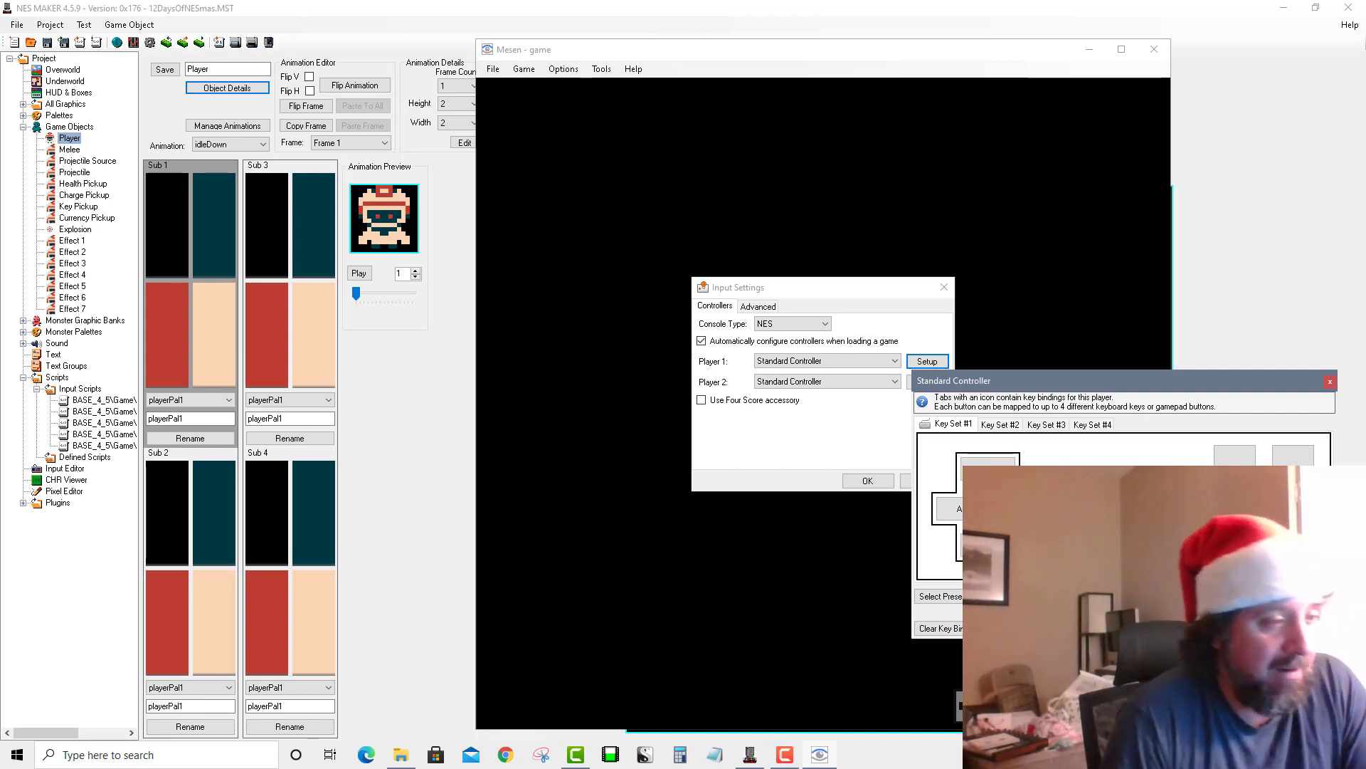
pyautogui.press('Escape')
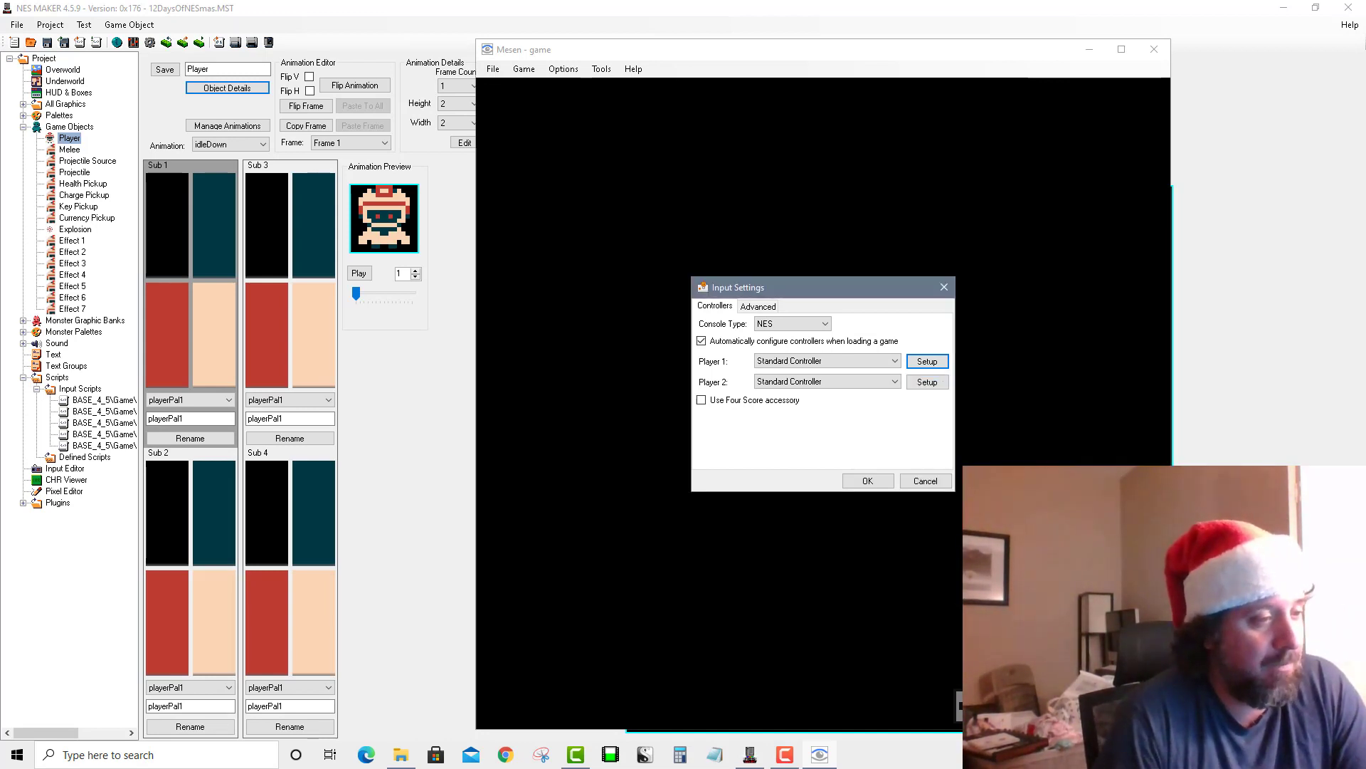
pyautogui.click(868, 480)
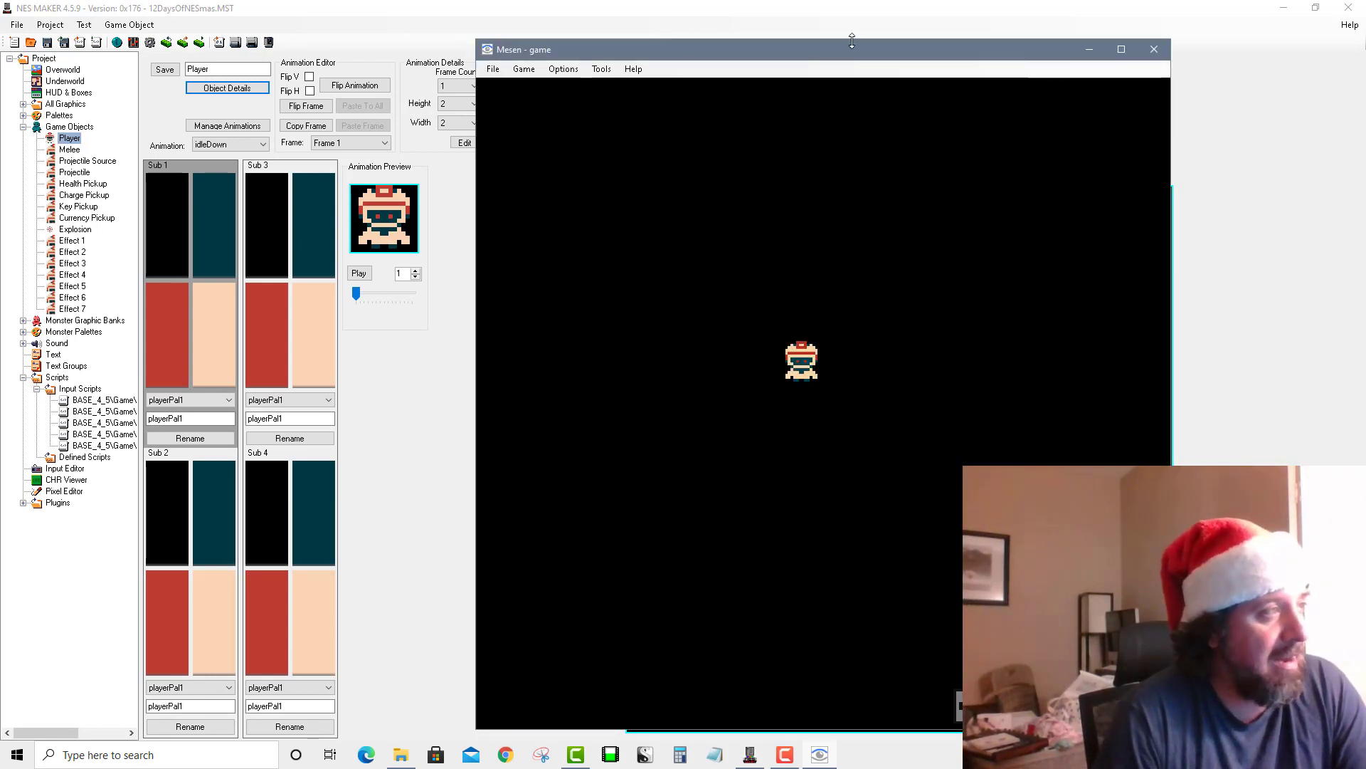
# Walk the player repeatedly up, down, left and right in the running game to test movement and facing, and close Mesen
pyautogui.press('Right')
pyautogui.press('Left')
pyautogui.press('Up')
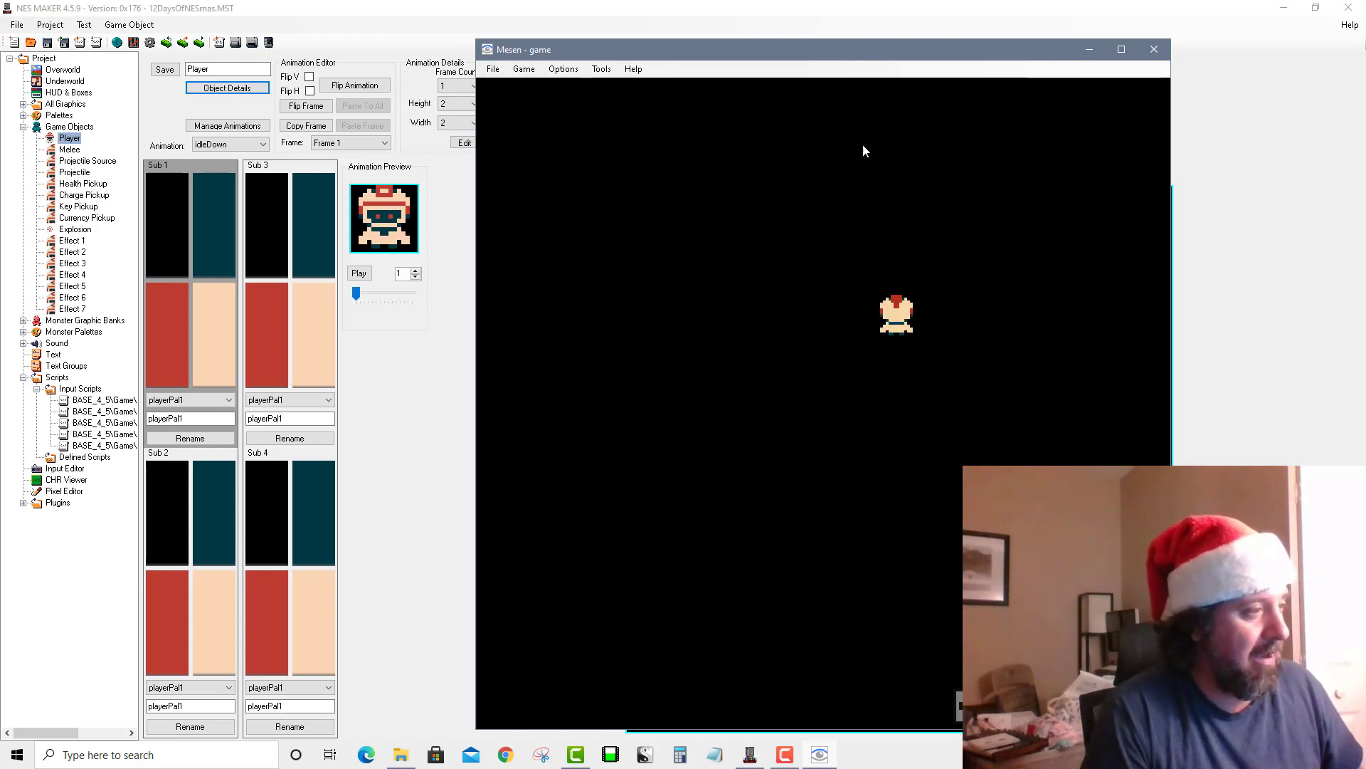
pyautogui.press('Left')
pyautogui.press('Down')
pyautogui.press('Right')
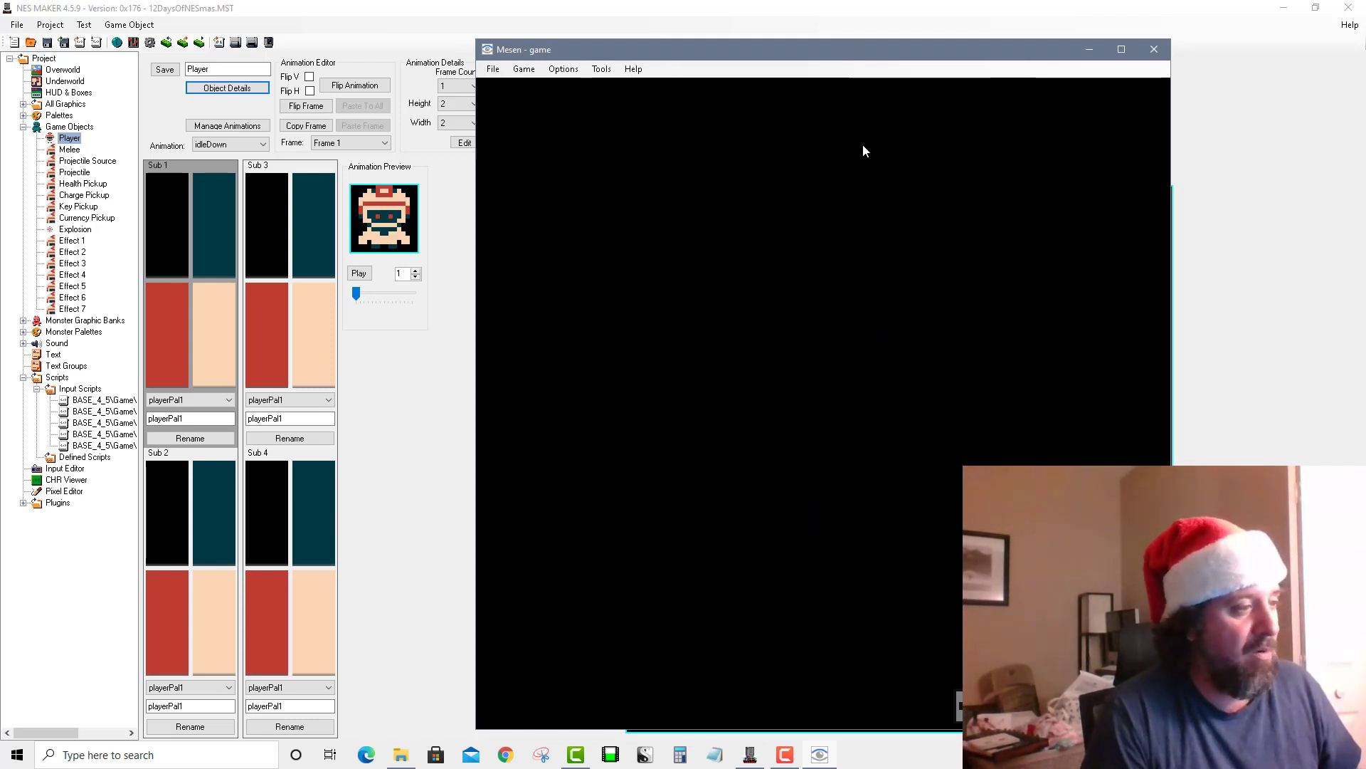
pyautogui.press('Up')
pyautogui.press('Left')
pyautogui.press('Down')
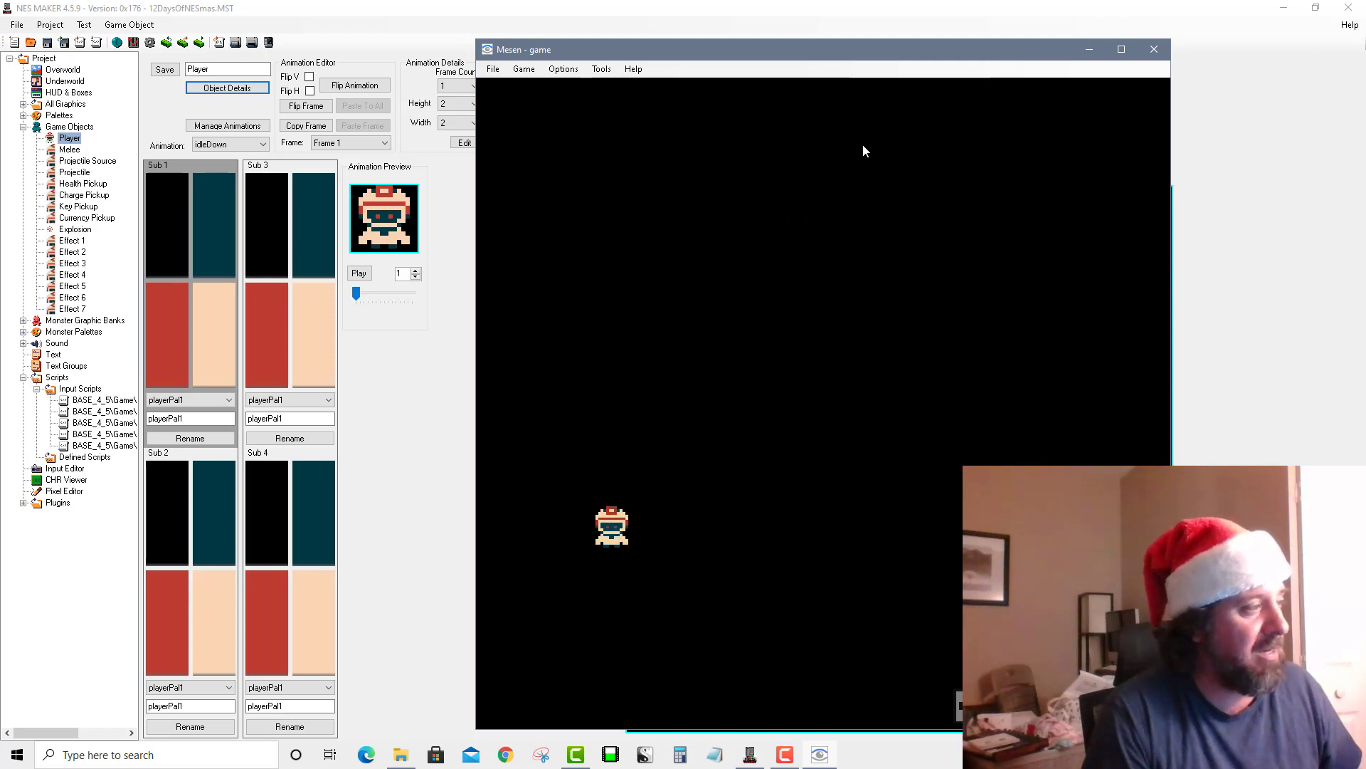
pyautogui.press('Down')
pyautogui.press('Right')
pyautogui.press('Up')
pyautogui.press('Left')
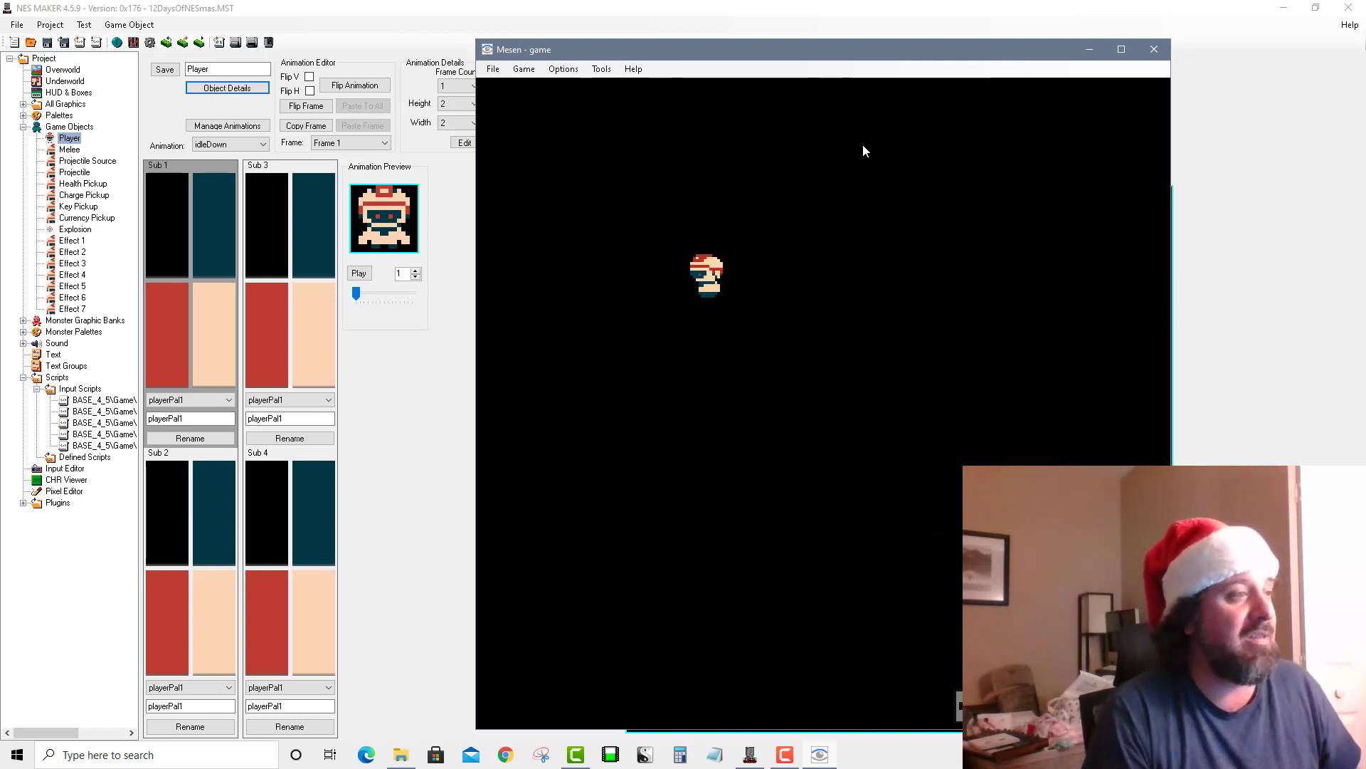
pyautogui.press('Down')
pyautogui.press('Right')
pyautogui.press('Up')
pyautogui.press('Left')
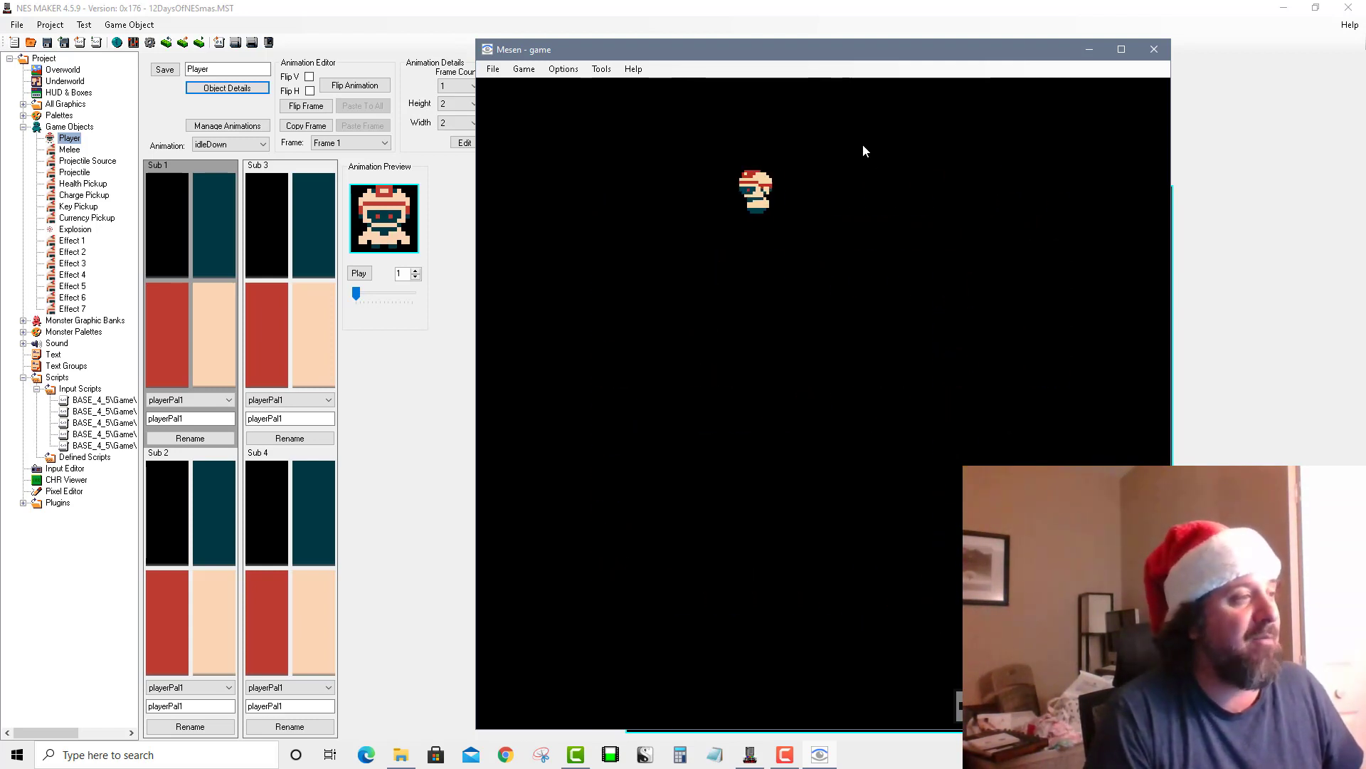
pyautogui.press('Right')
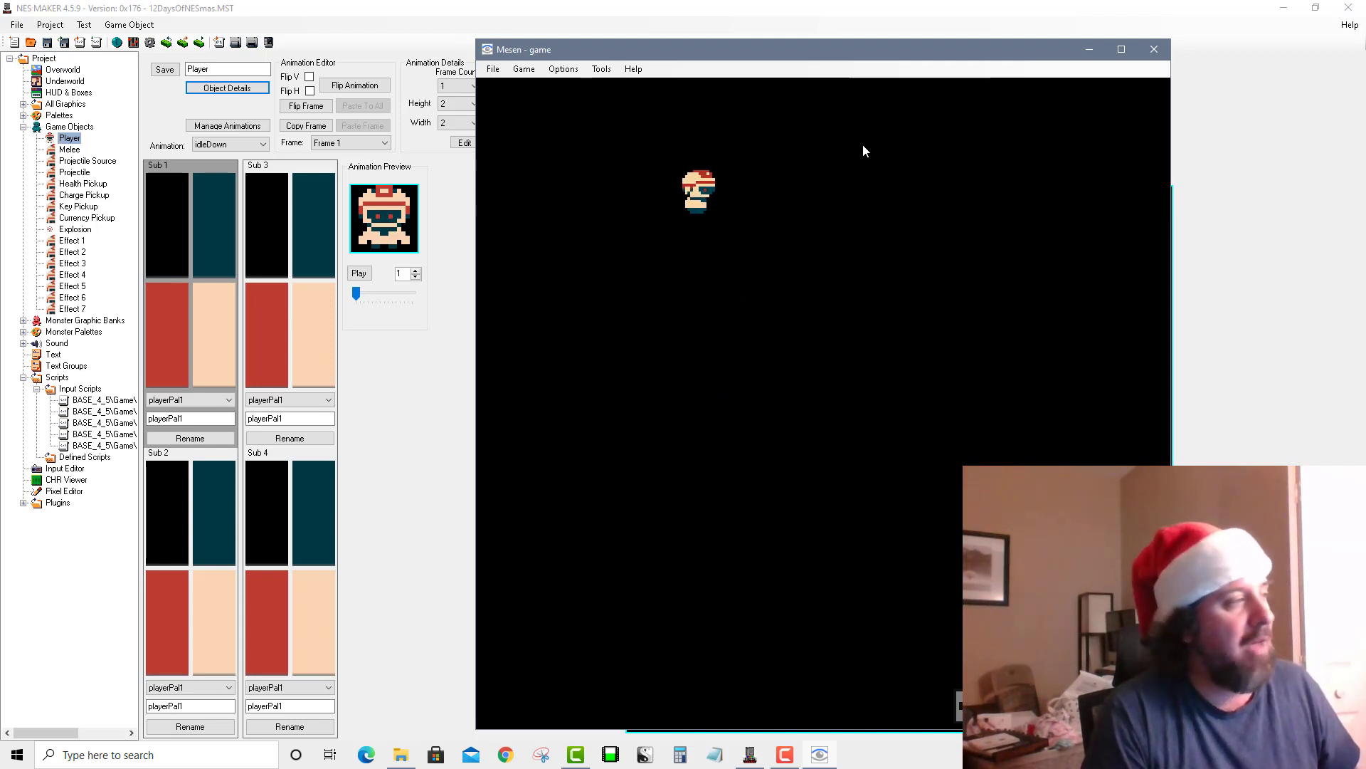
pyautogui.press('Down')
pyautogui.press('Right')
pyautogui.press('Up')
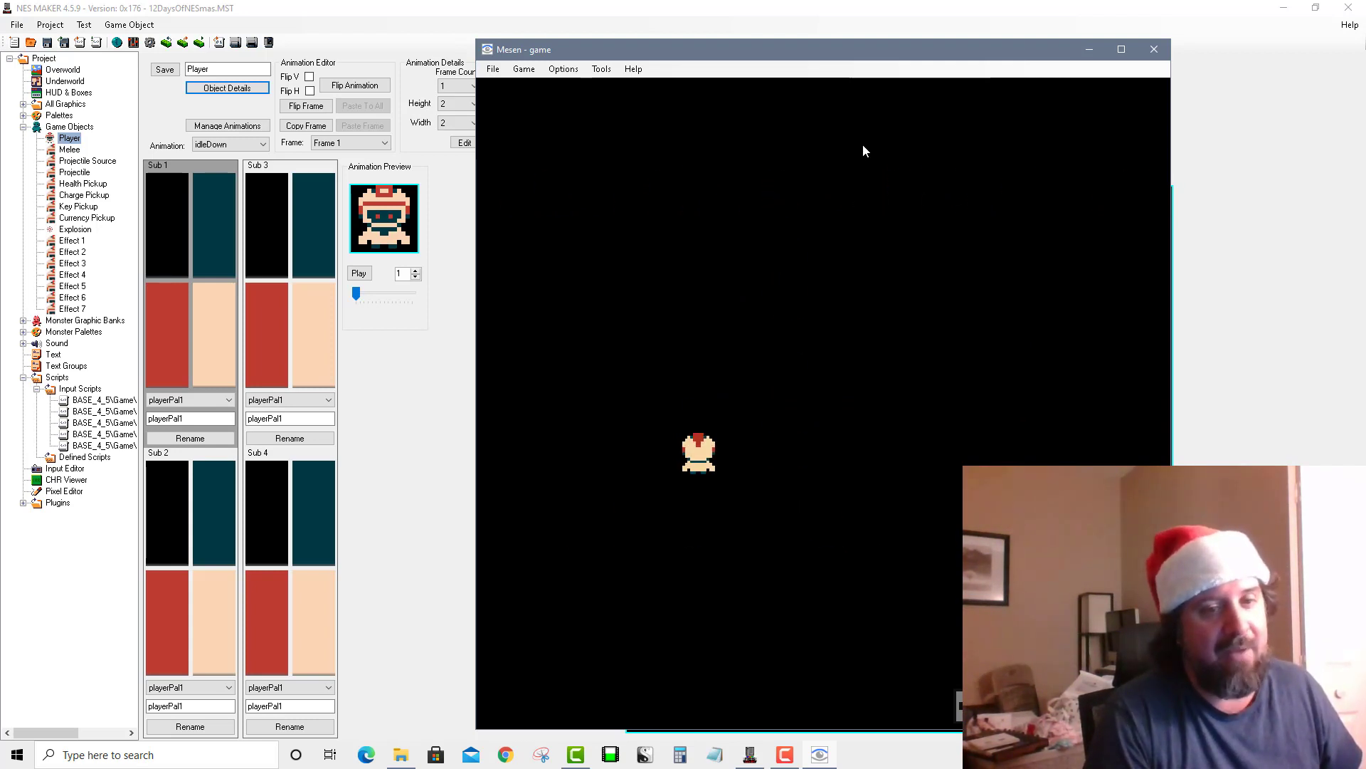
pyautogui.press('Left')
pyautogui.press('Down')
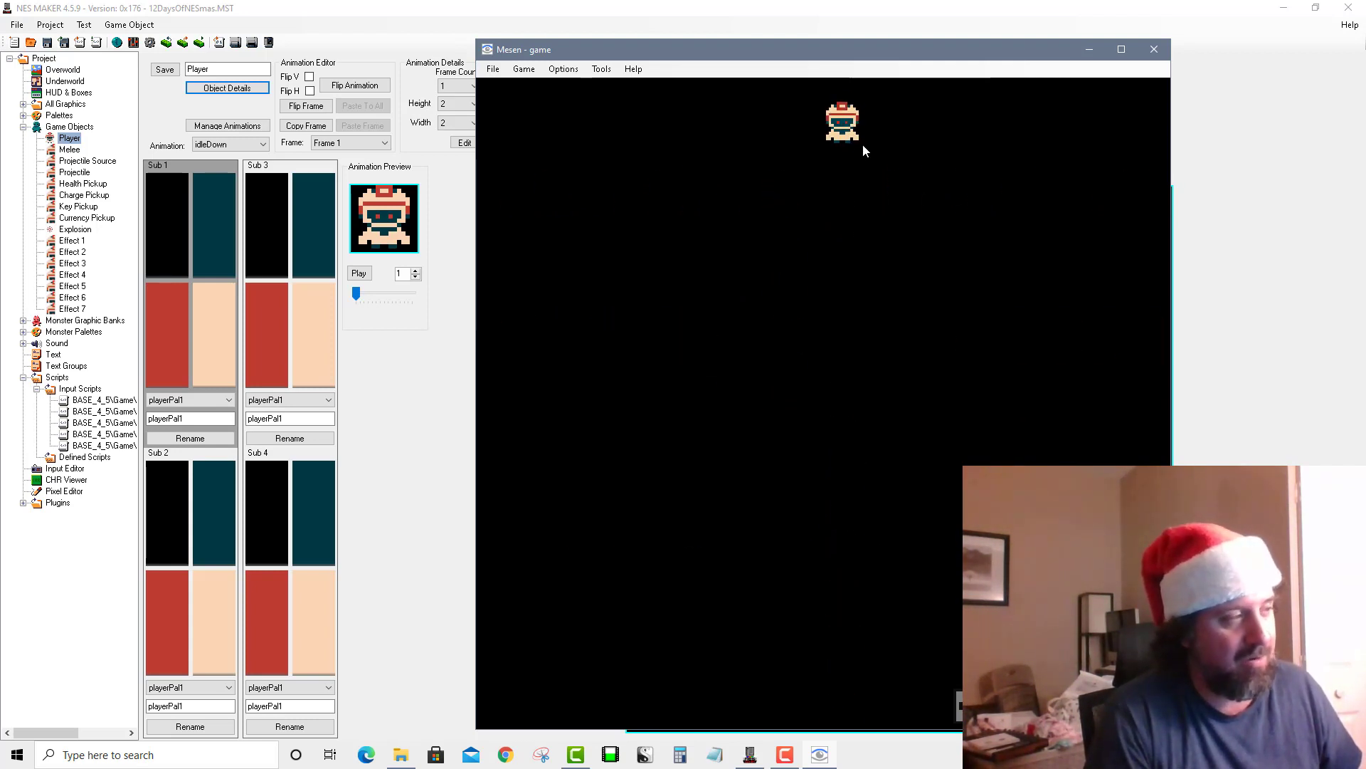
pyautogui.press('Down')
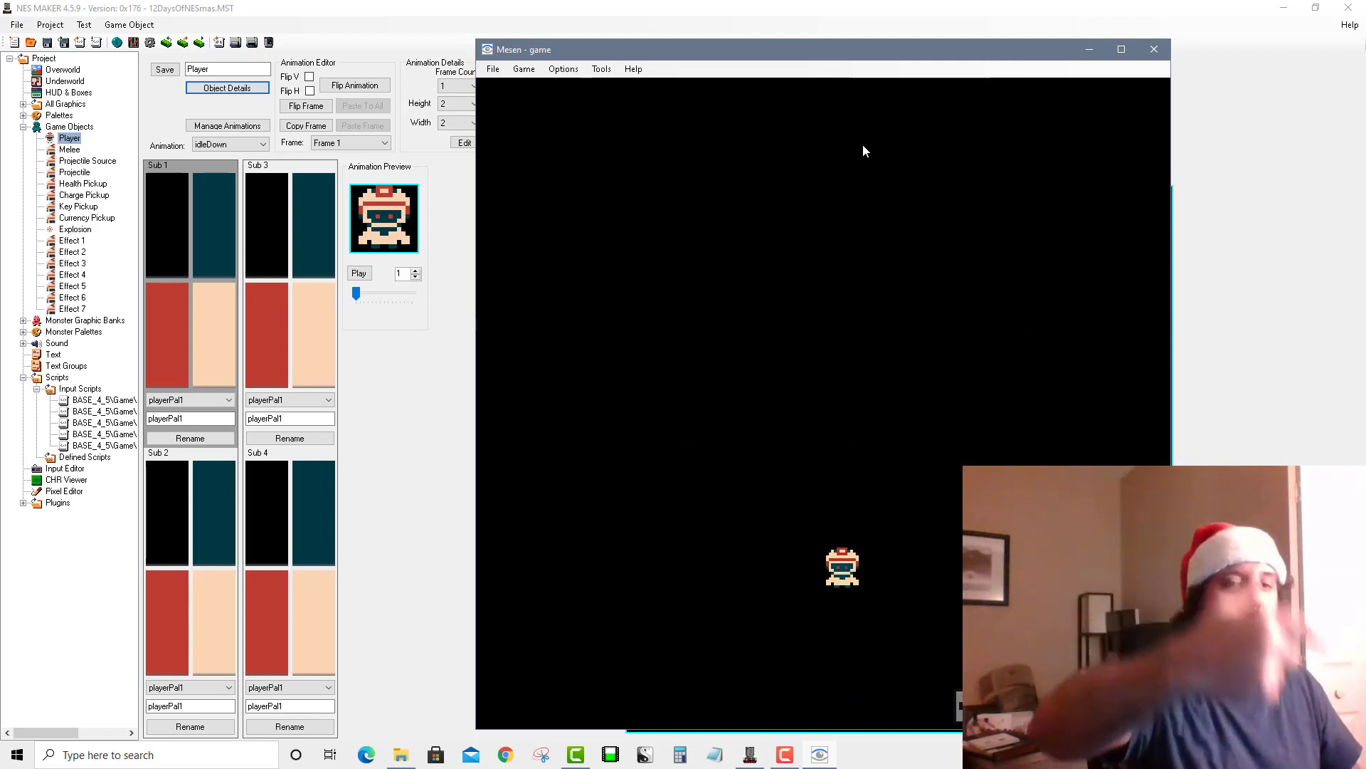
pyautogui.press('Right')
pyautogui.press('Left')
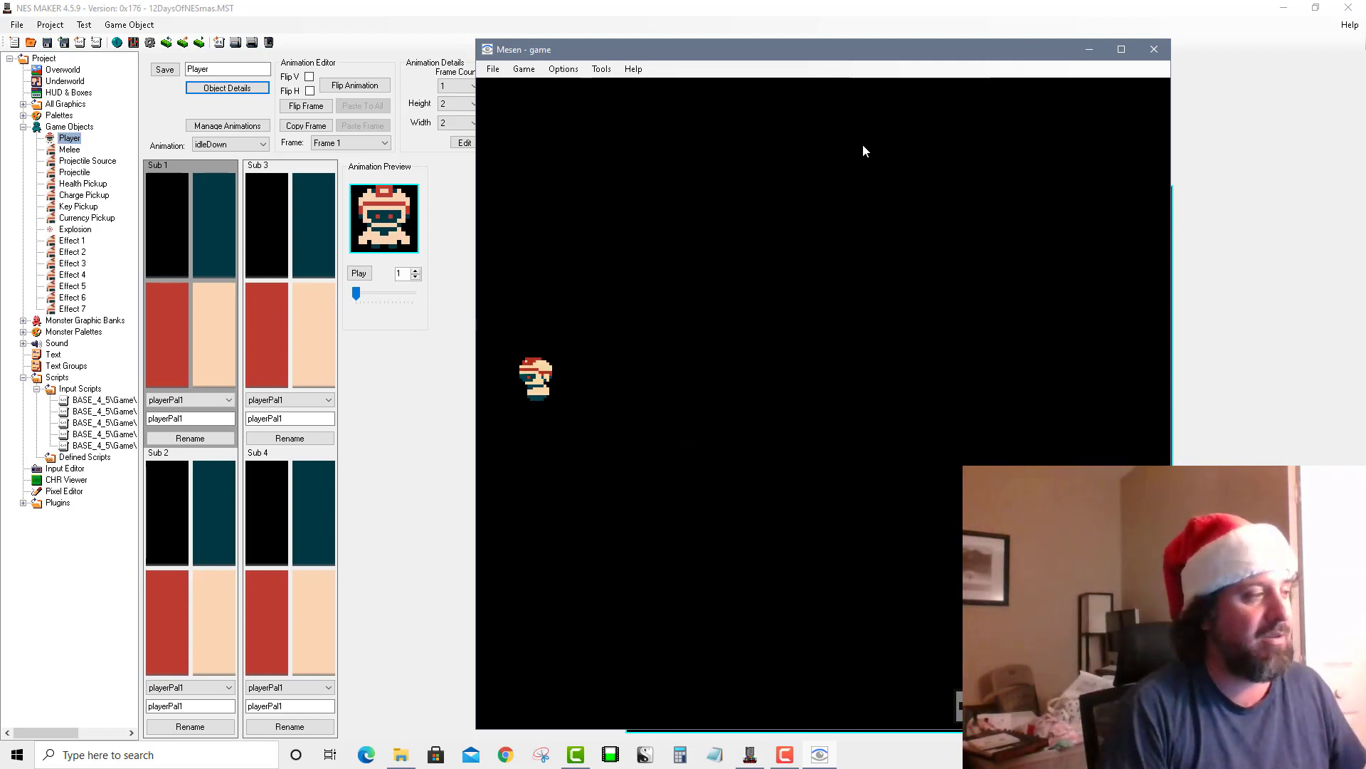
pyautogui.press('Down')
pyautogui.press('Right')
pyautogui.press('Left')
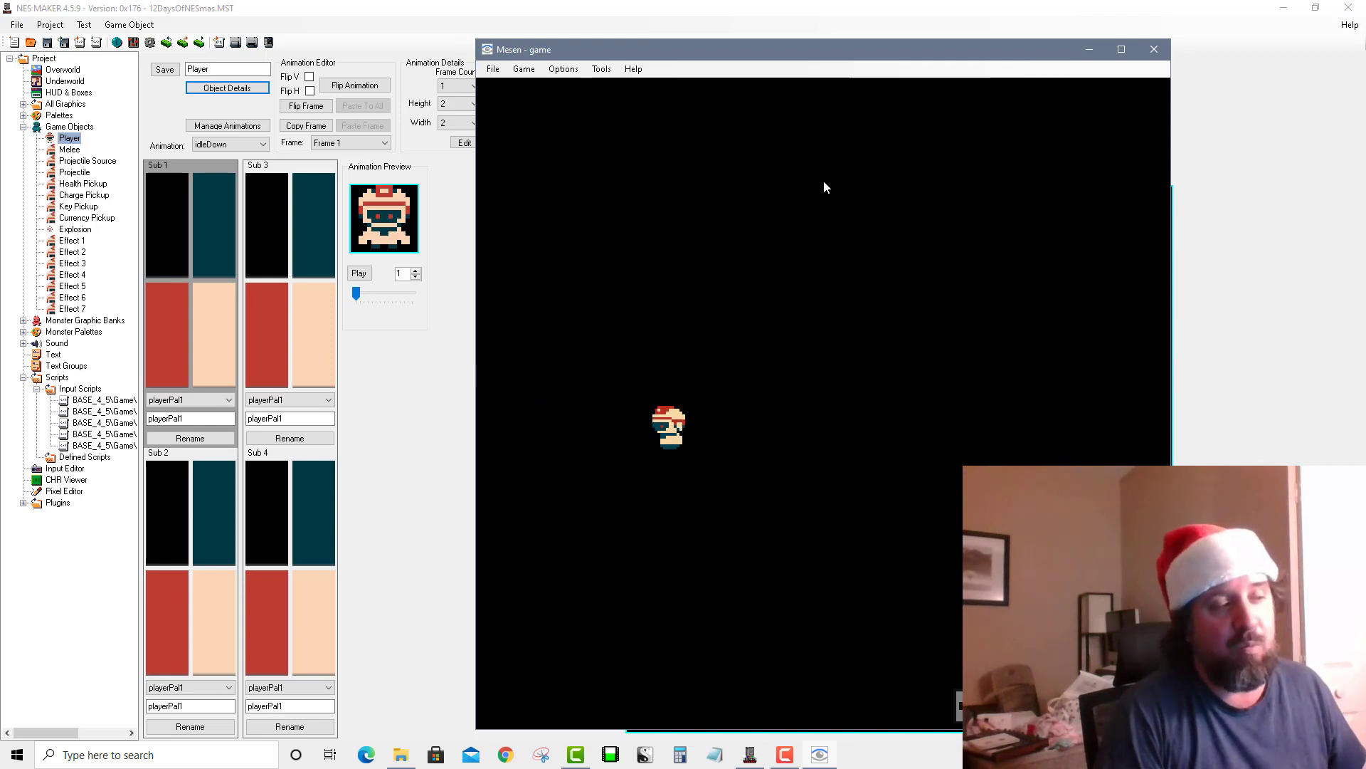
pyautogui.press('Left')
pyautogui.press('Up')
pyautogui.press('Right')
pyautogui.press('Down')
pyautogui.press('Left')
pyautogui.press('Right')
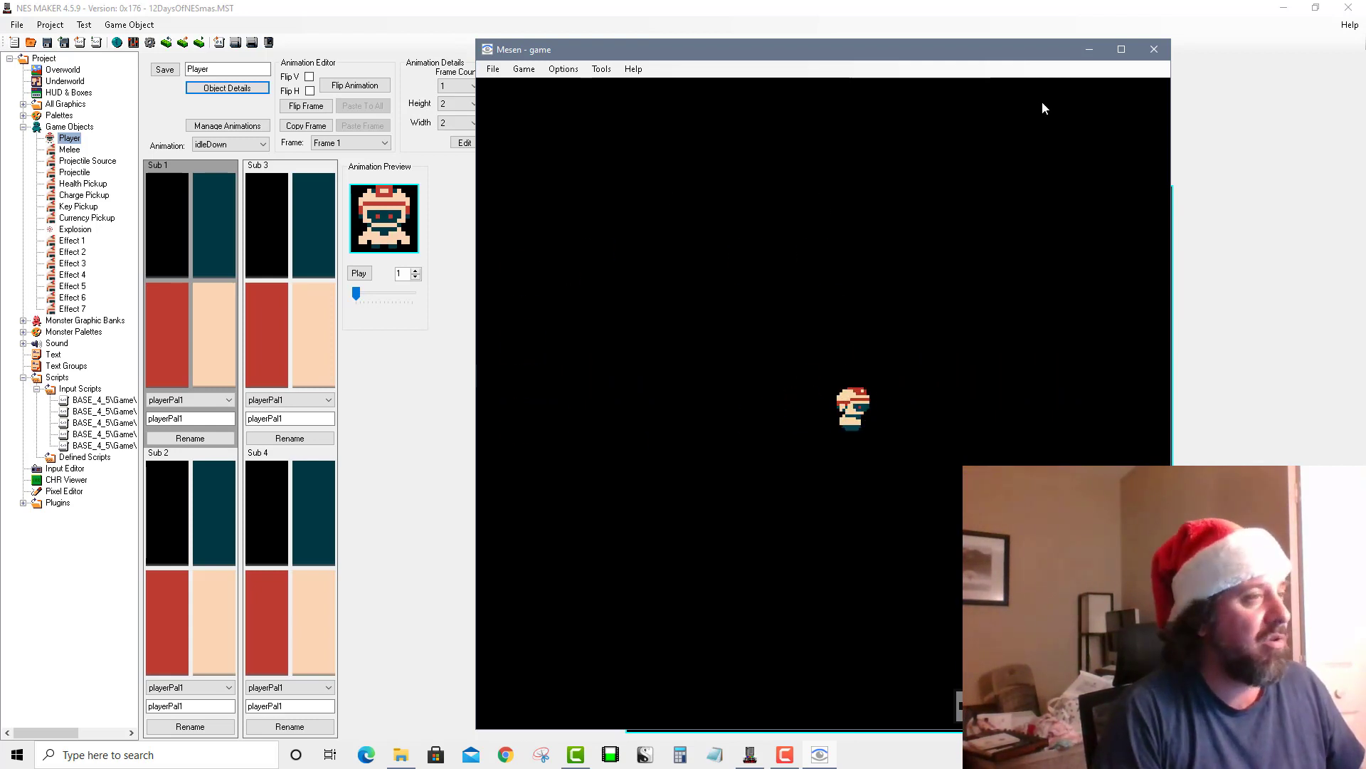
pyautogui.click(1155, 50)
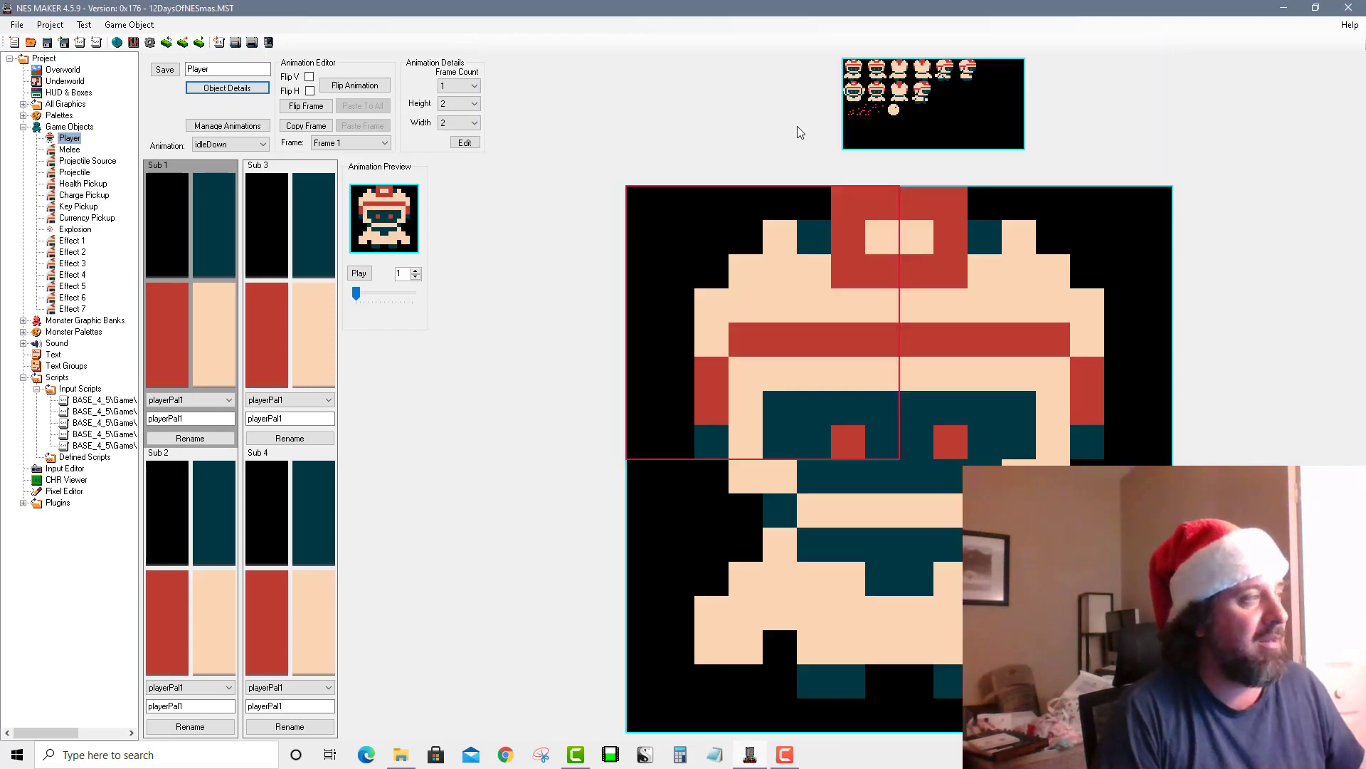
# Lower the Player object's Normal Max Speed to 24 in its details
pyautogui.click(215, 91)
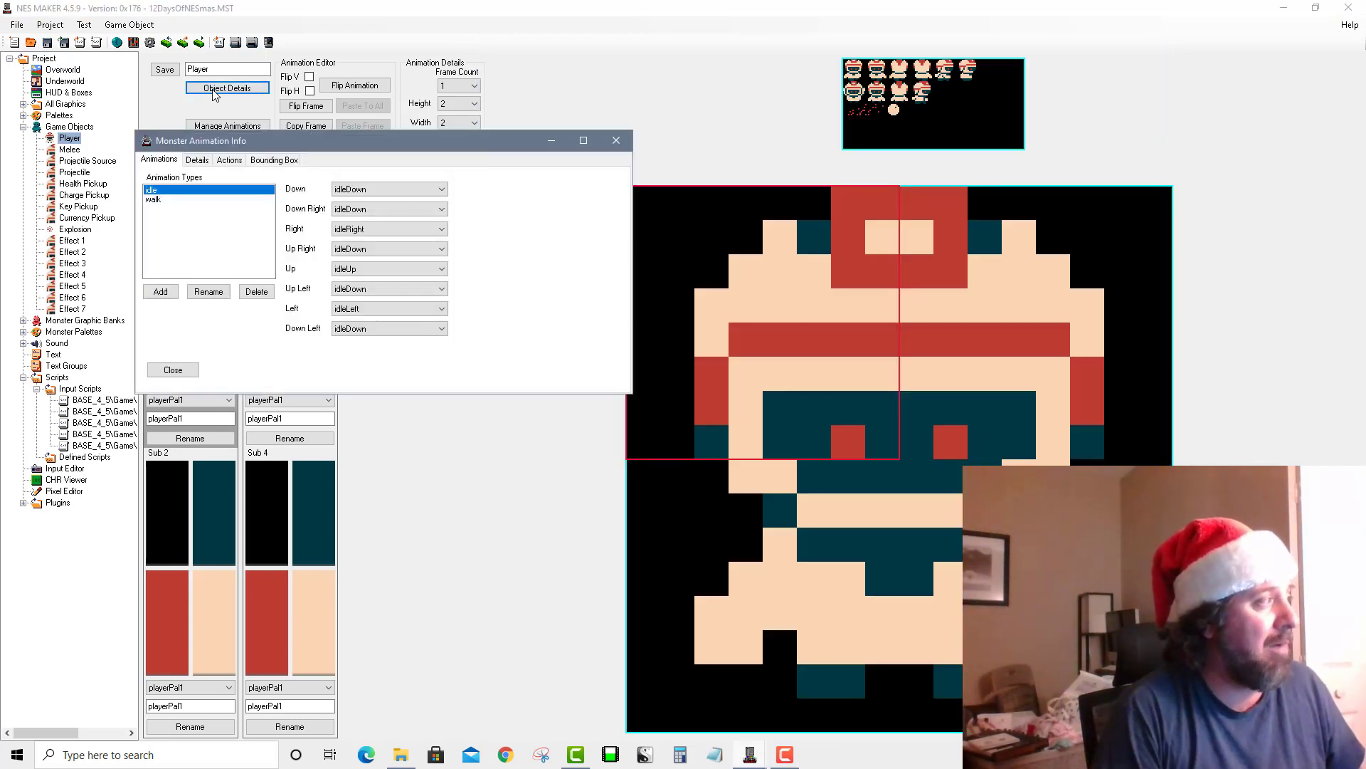
pyautogui.click(197, 160)
pyautogui.moveTo(496, 234); pyautogui.dragTo(484, 234)
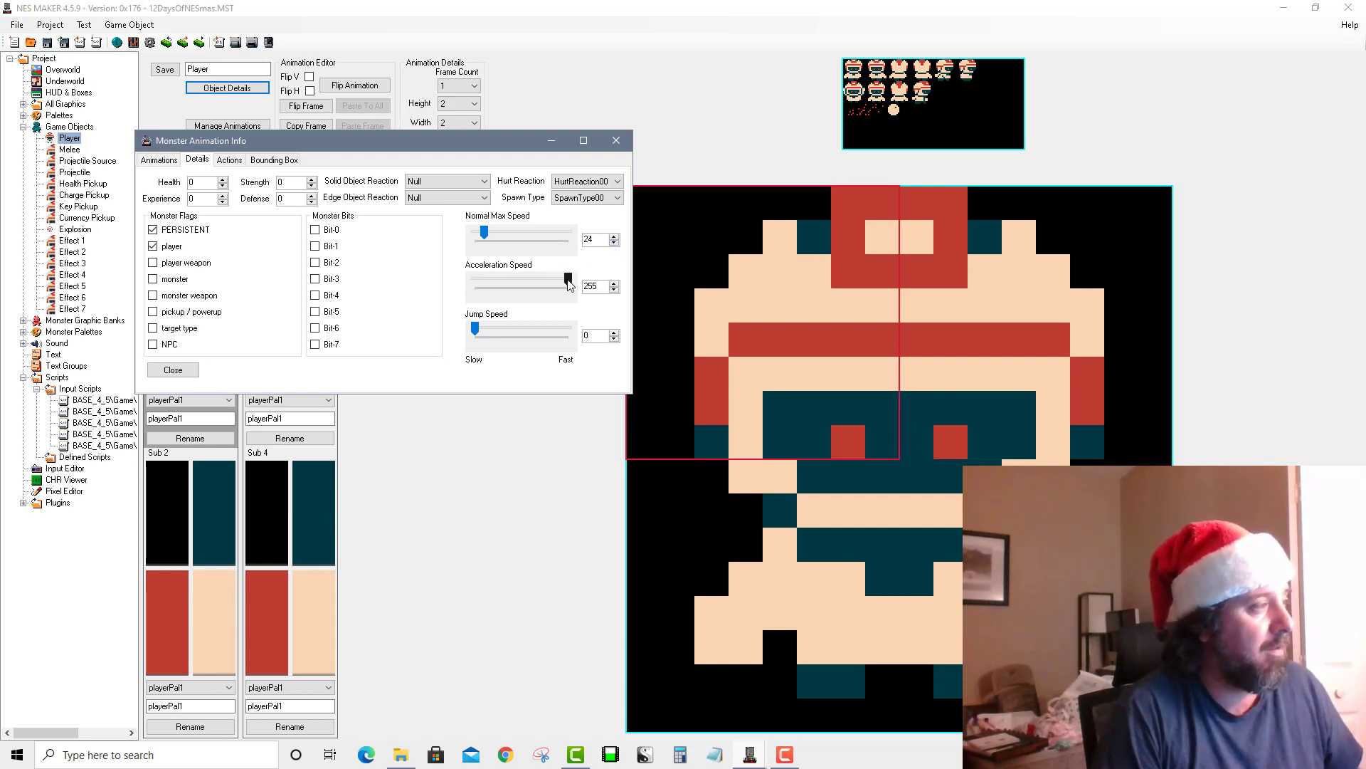
pyautogui.click(173, 370)
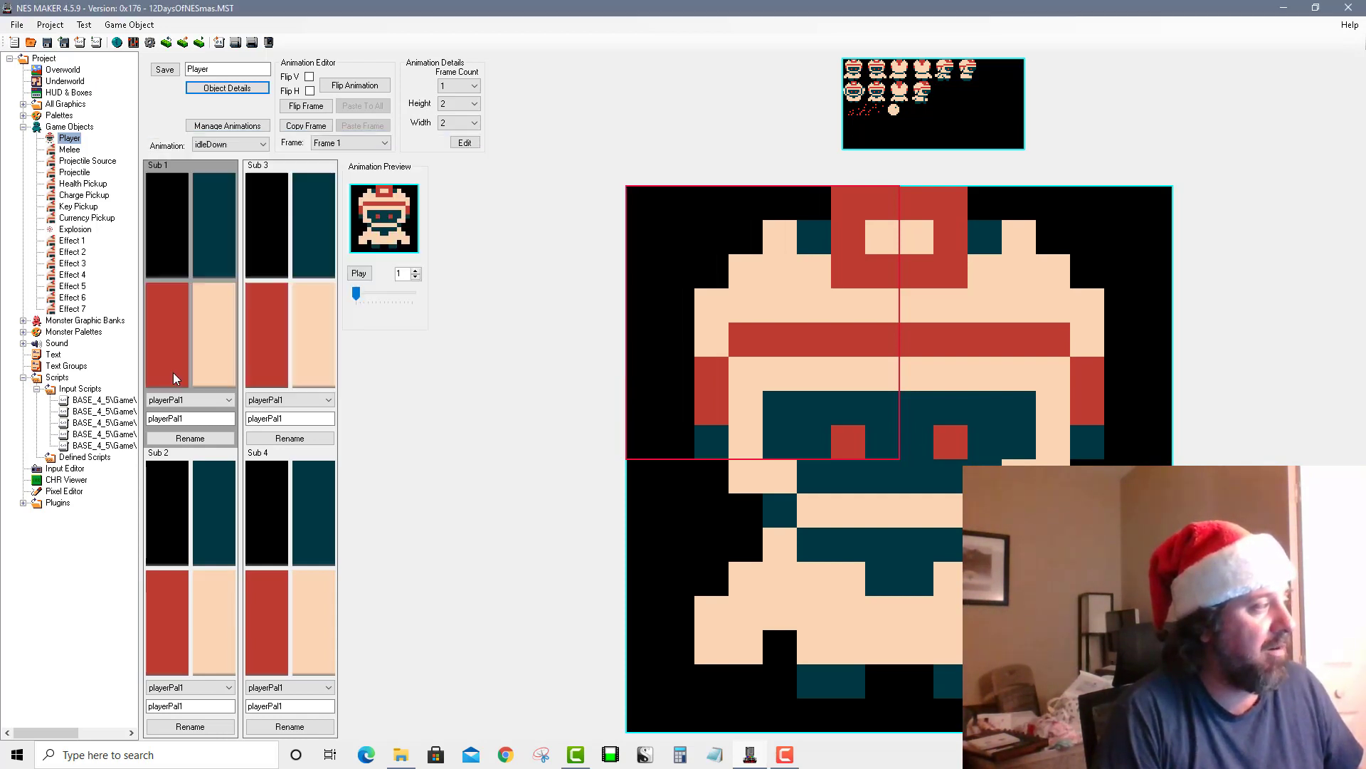
# Export and test the game again, walking the player in all four directions to check the slower speed
pyautogui.click(235, 44)
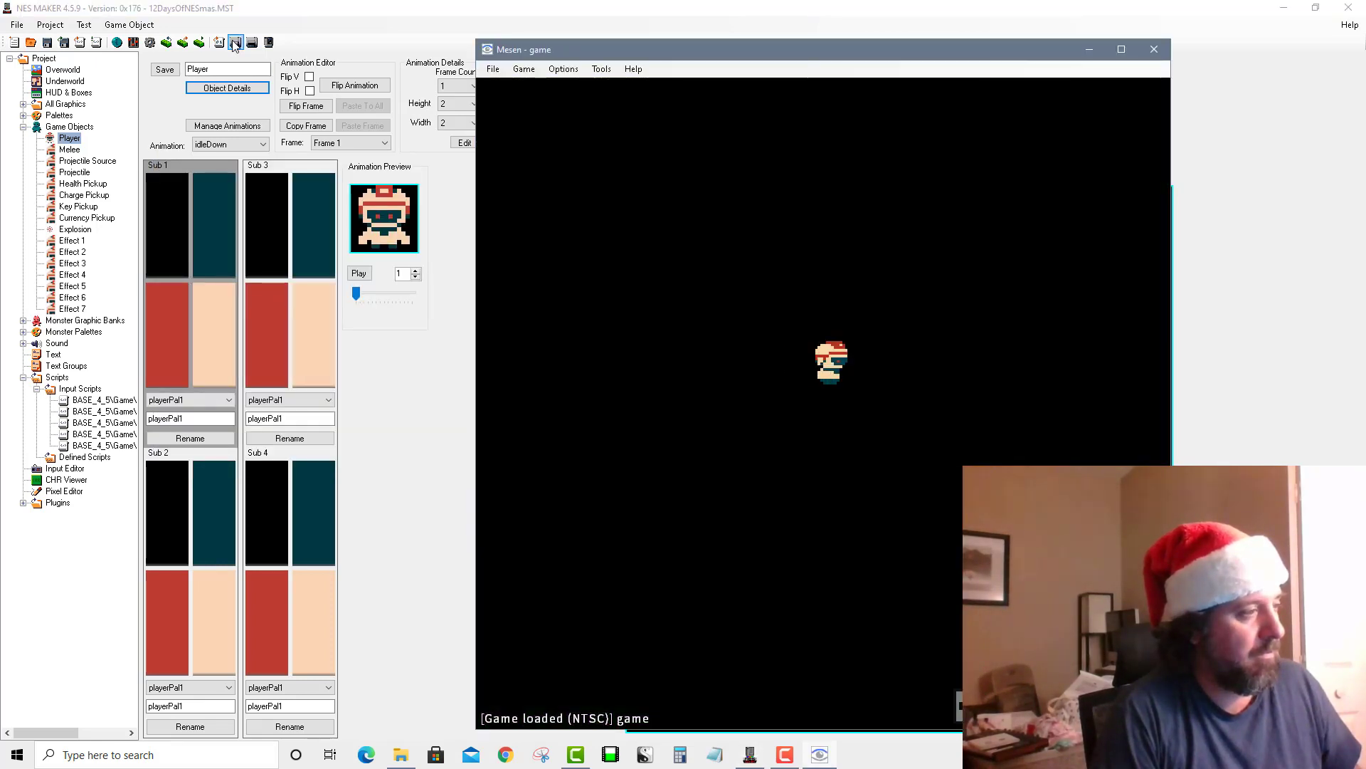
pyautogui.press('Right')
pyautogui.press('Down')
pyautogui.press('Left')
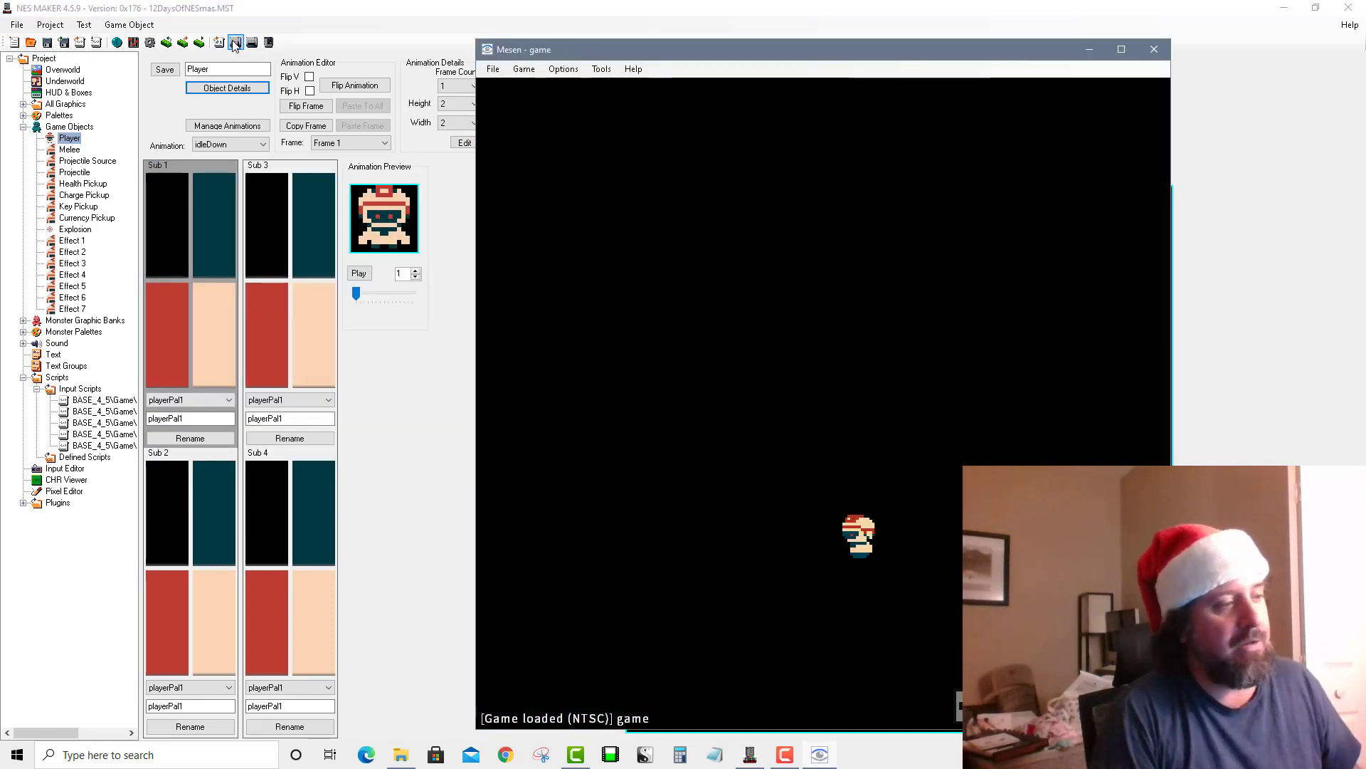
pyautogui.press('Left')
pyautogui.press('Up')
pyautogui.press('Right')
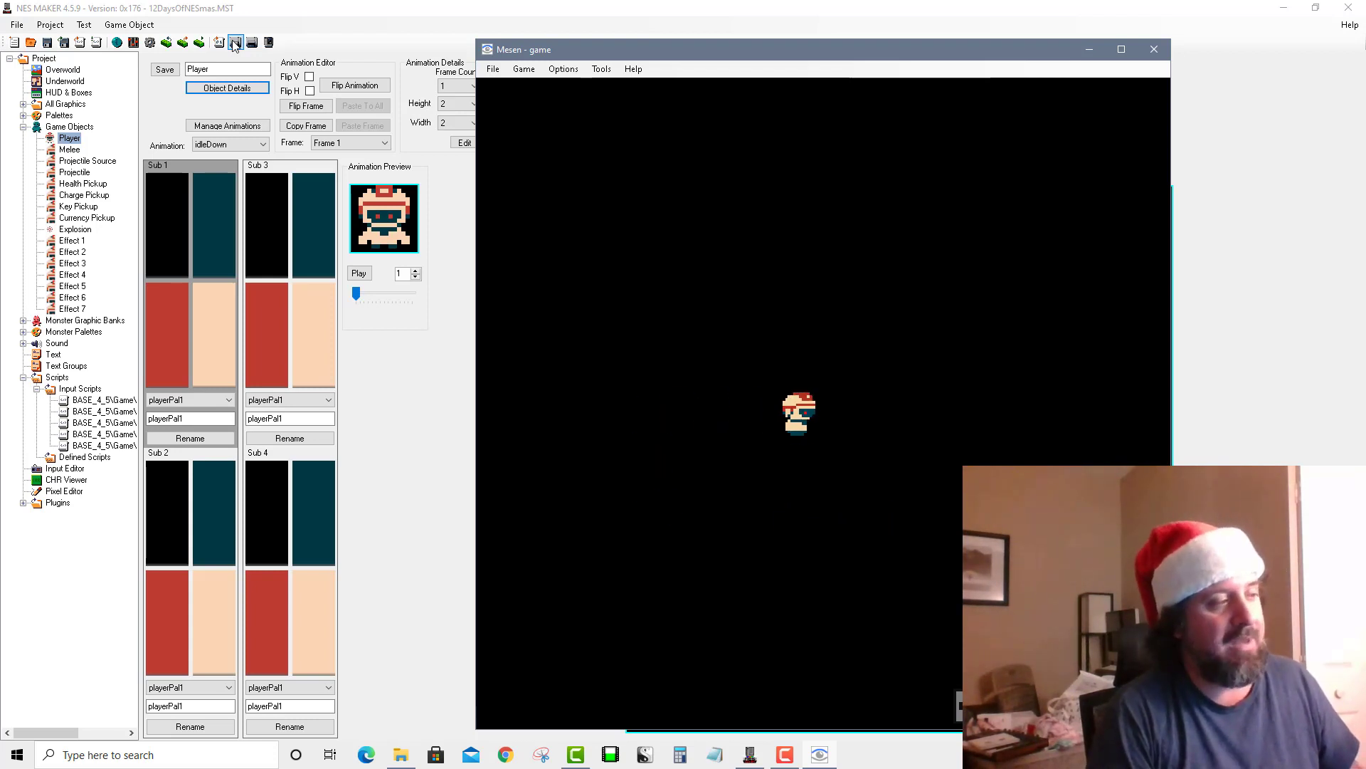
pyautogui.press('Down')
pyautogui.press('Right')
pyautogui.press('Up')
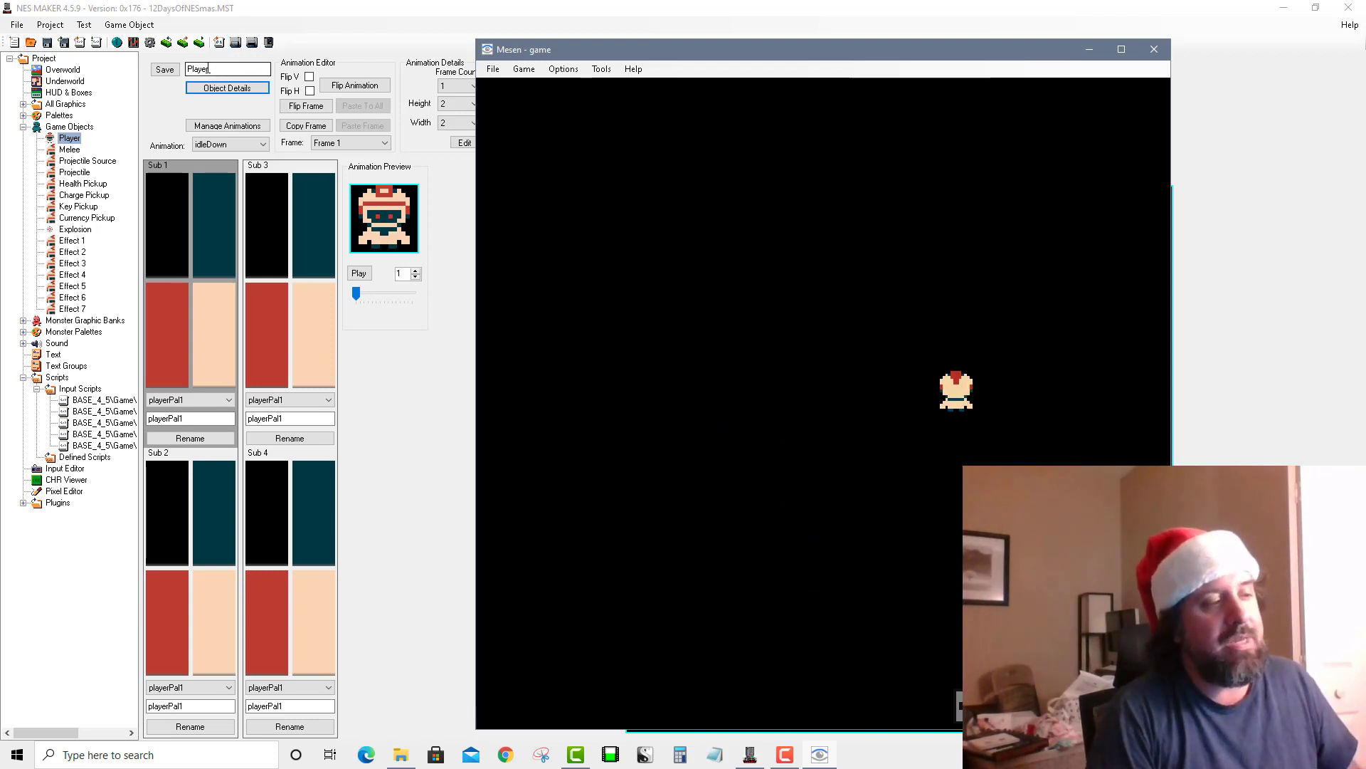
pyautogui.press('Left')
pyautogui.press('Down')
pyautogui.press('Right')
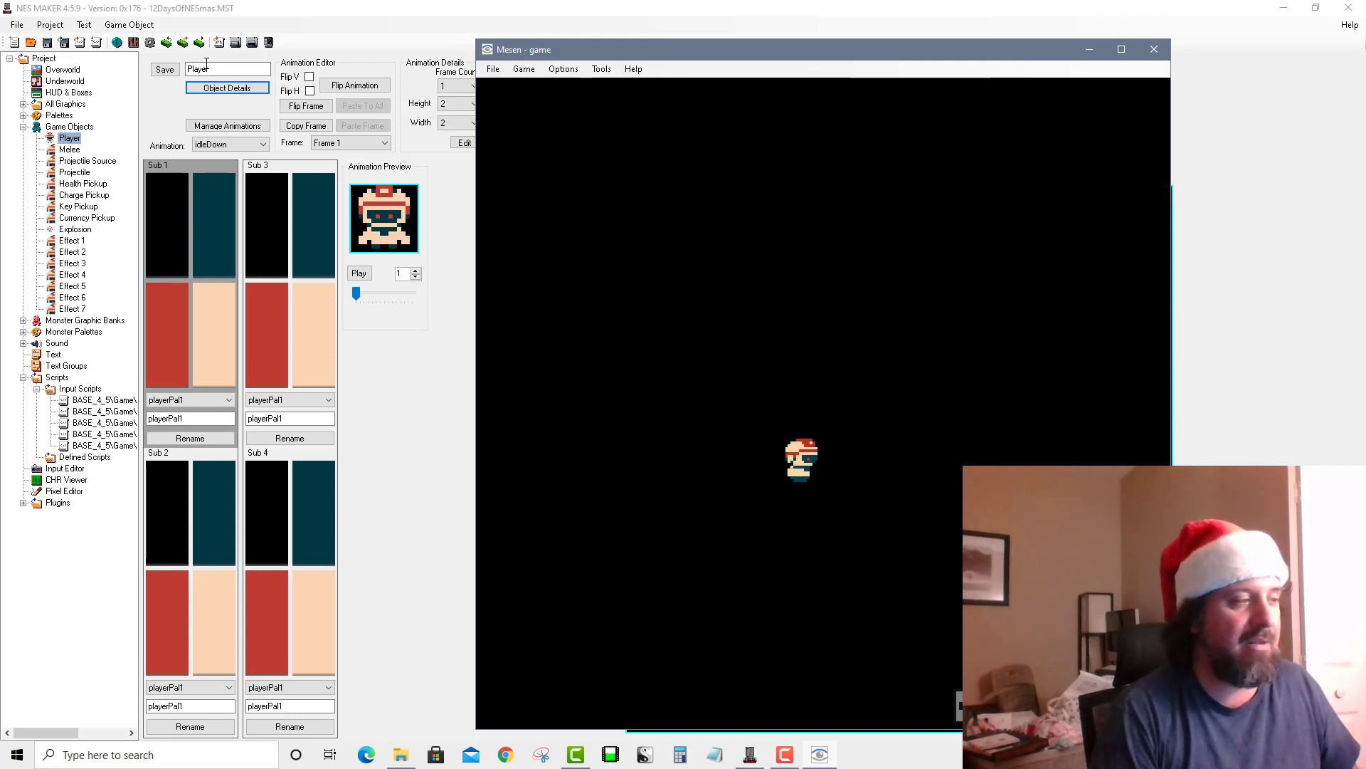
pyautogui.press('Up')
pyautogui.press('Left')
pyautogui.press('Down')
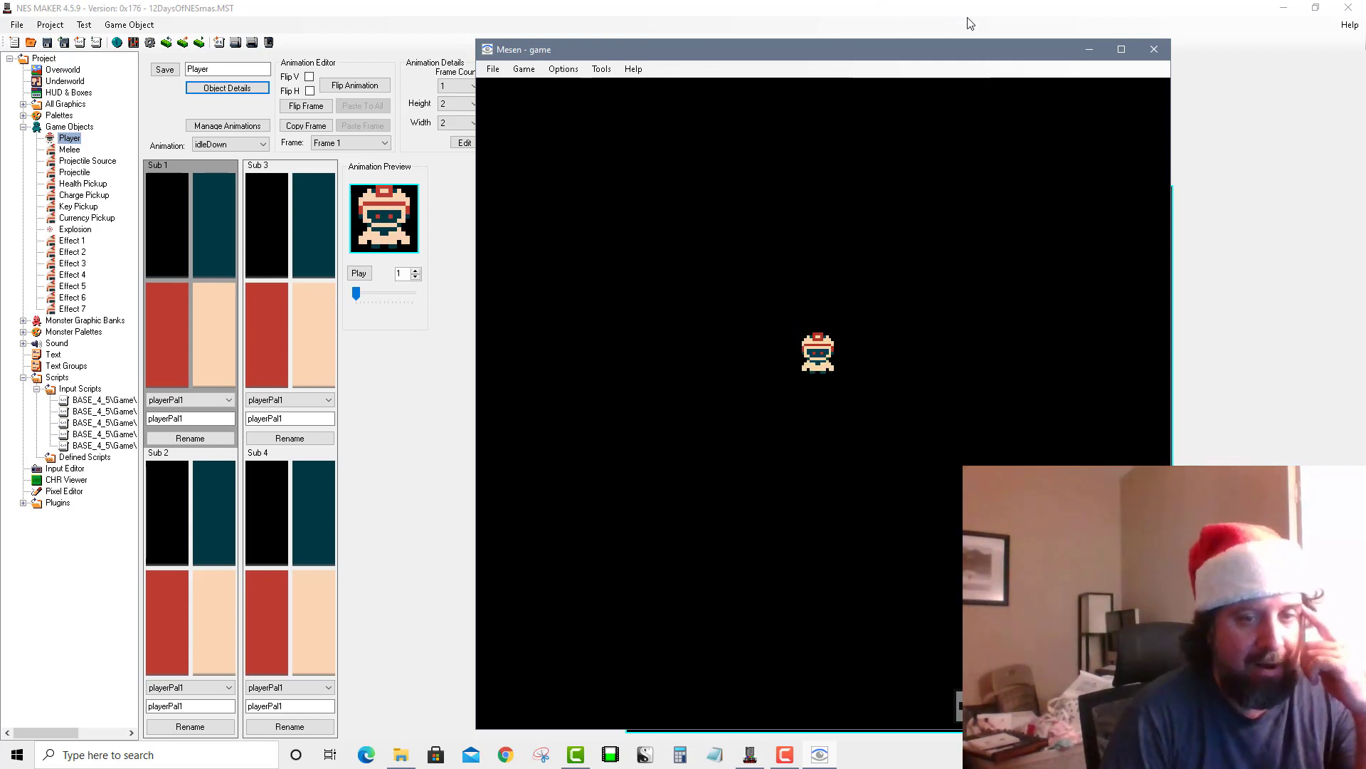
# Close the emulator and review the Player object's details and its action steps 0 and 1
pyautogui.click(1163, 47)
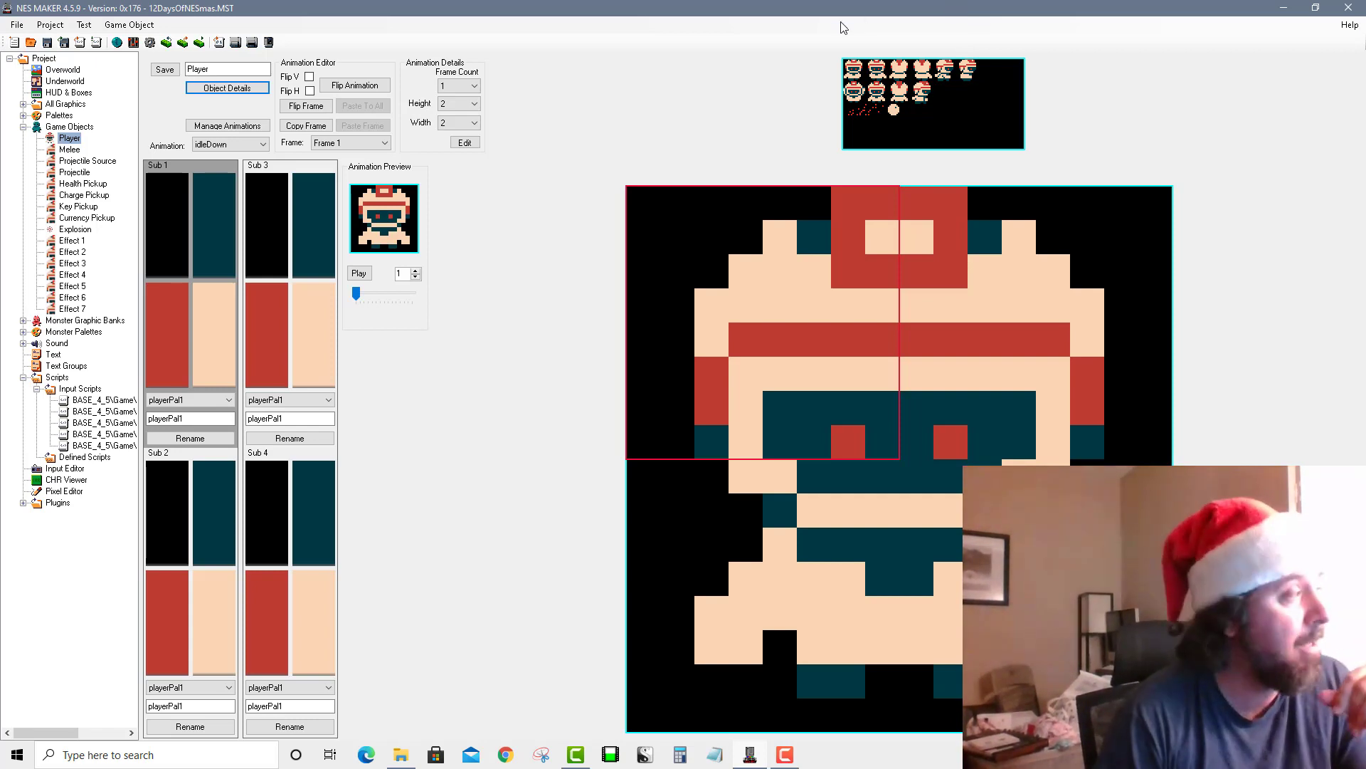
pyautogui.click(240, 91)
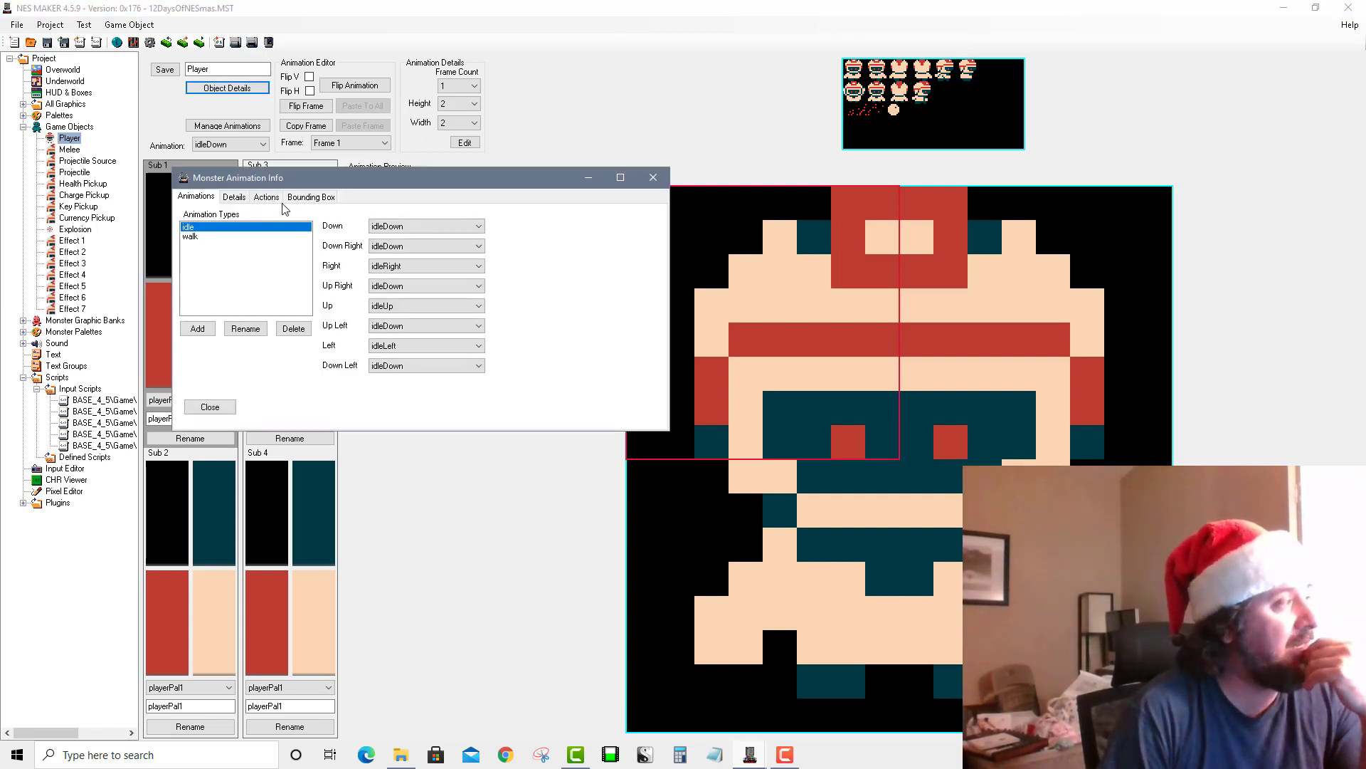
pyautogui.click(235, 197)
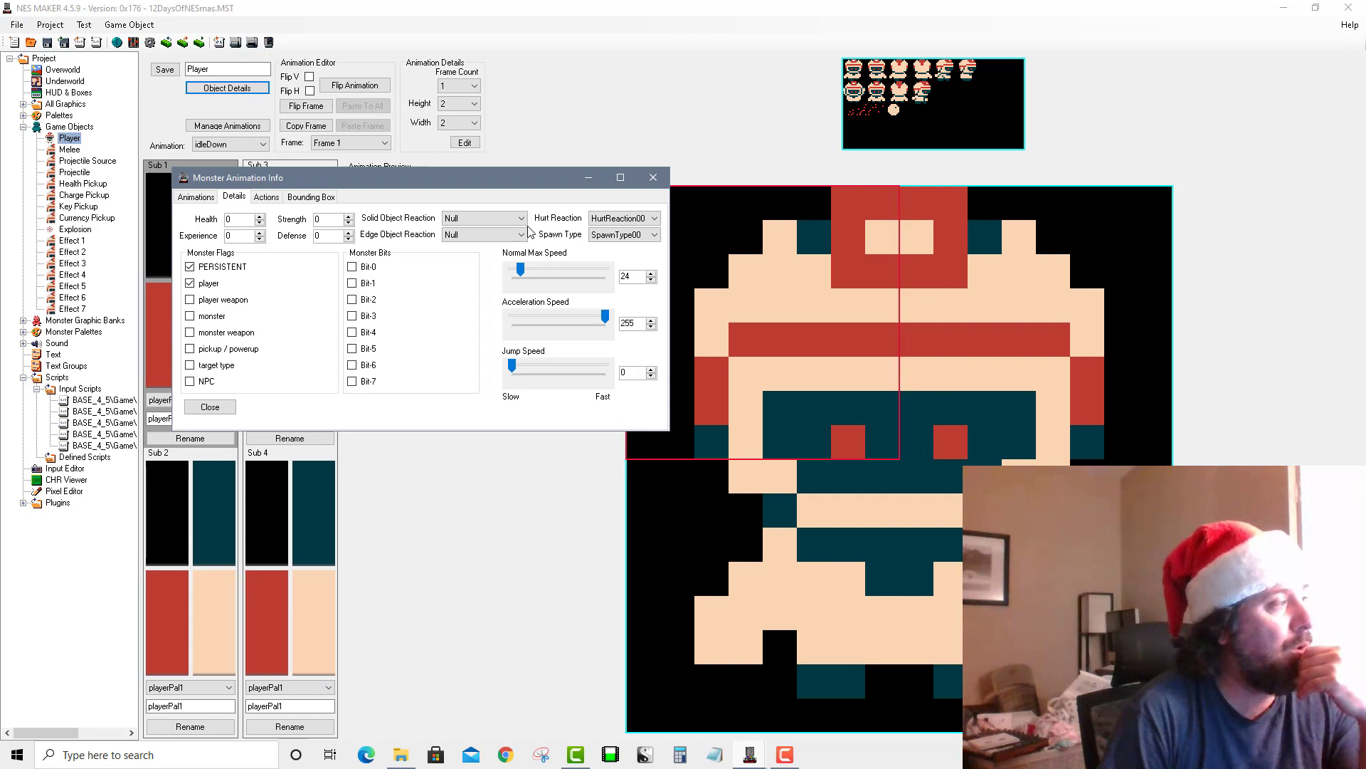
pyautogui.click(266, 197)
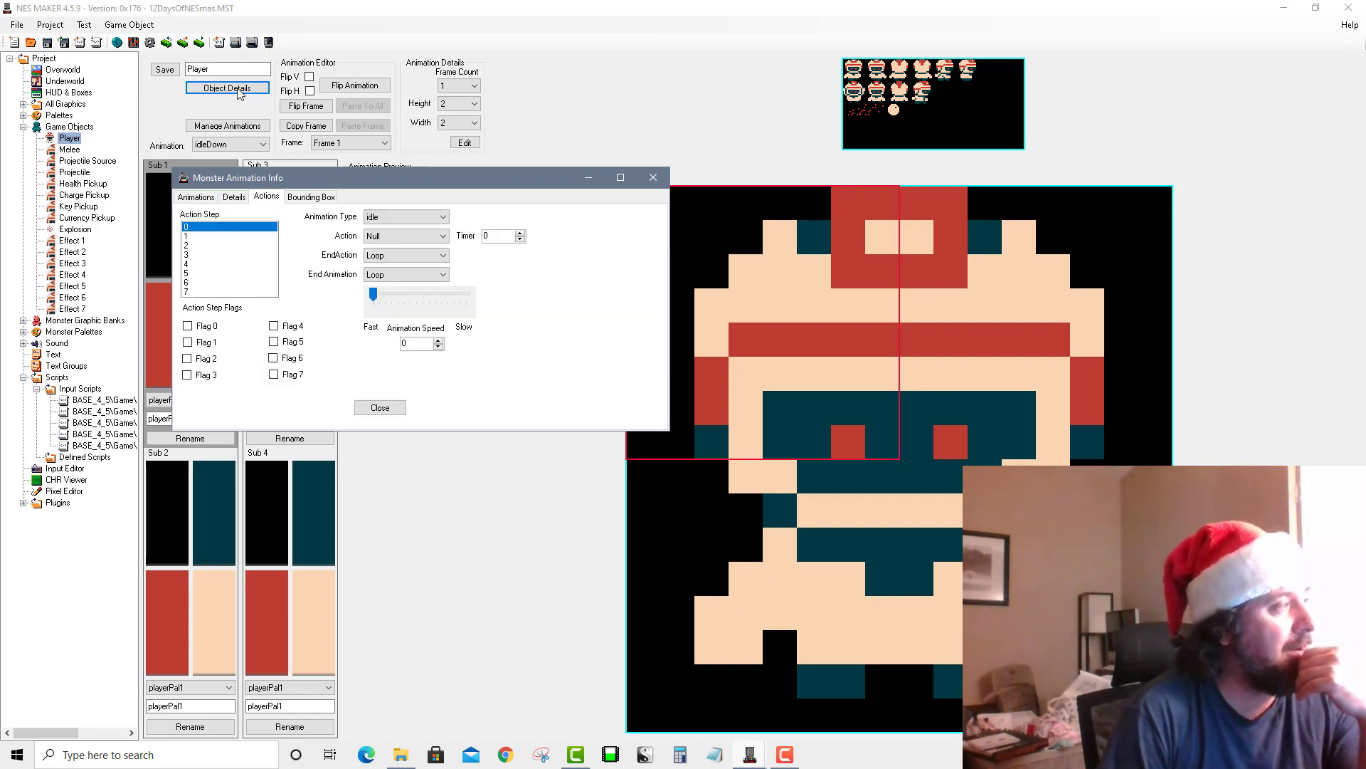
pyautogui.click(206, 237)
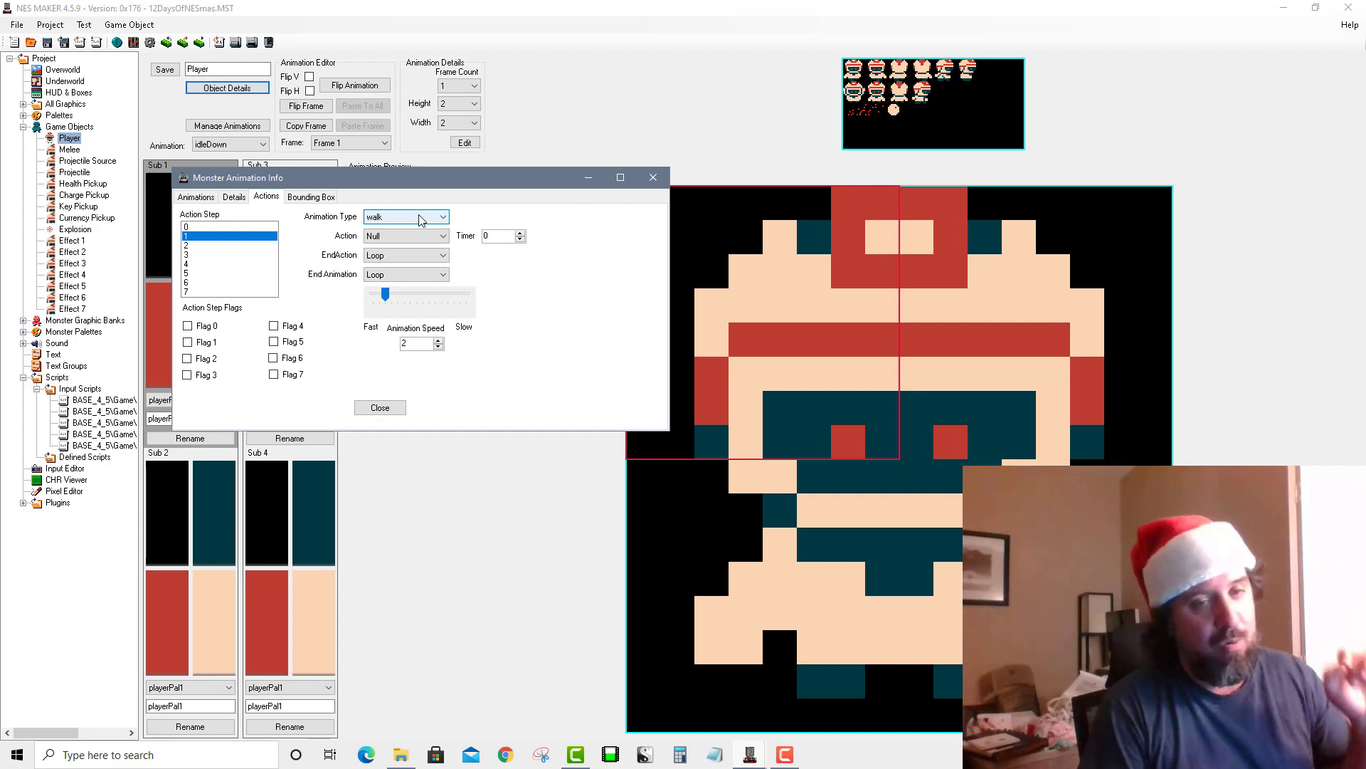
pyautogui.click(224, 226)
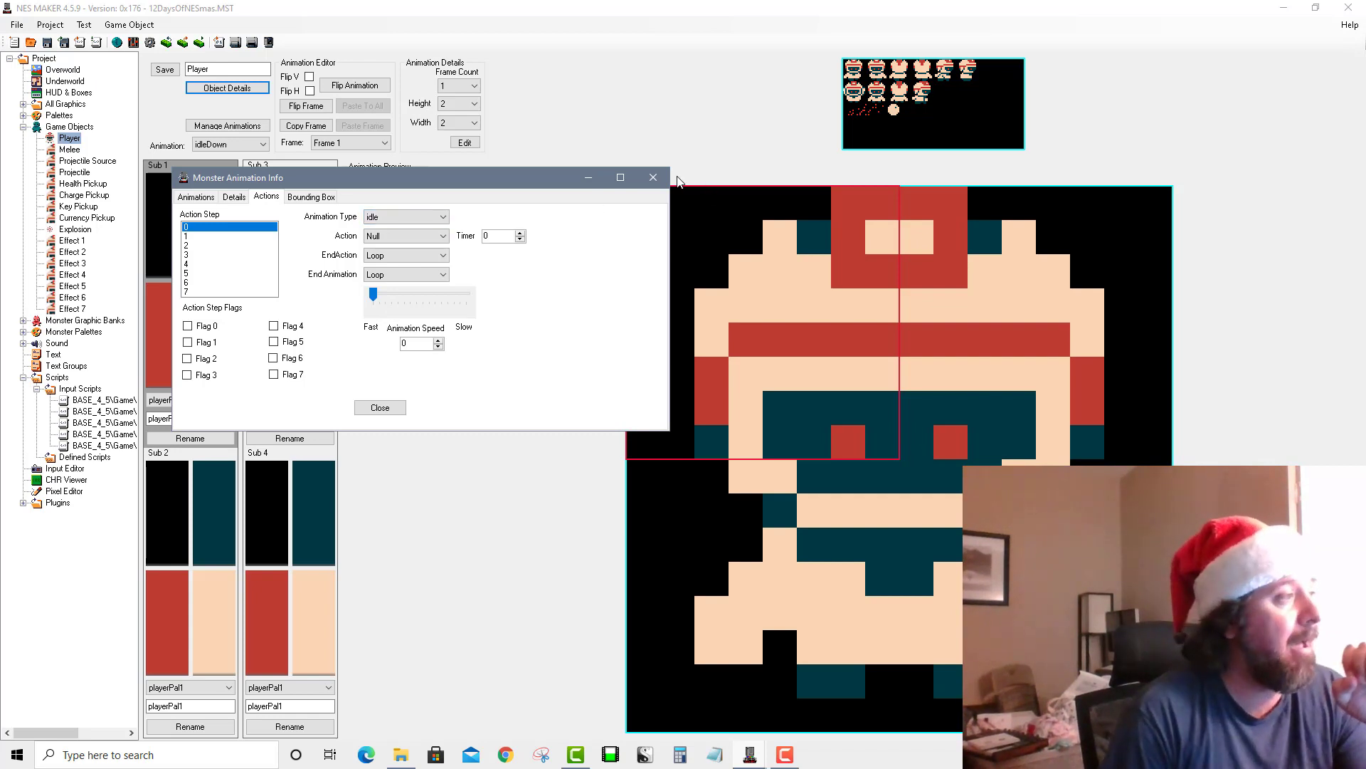
pyautogui.click(654, 177)
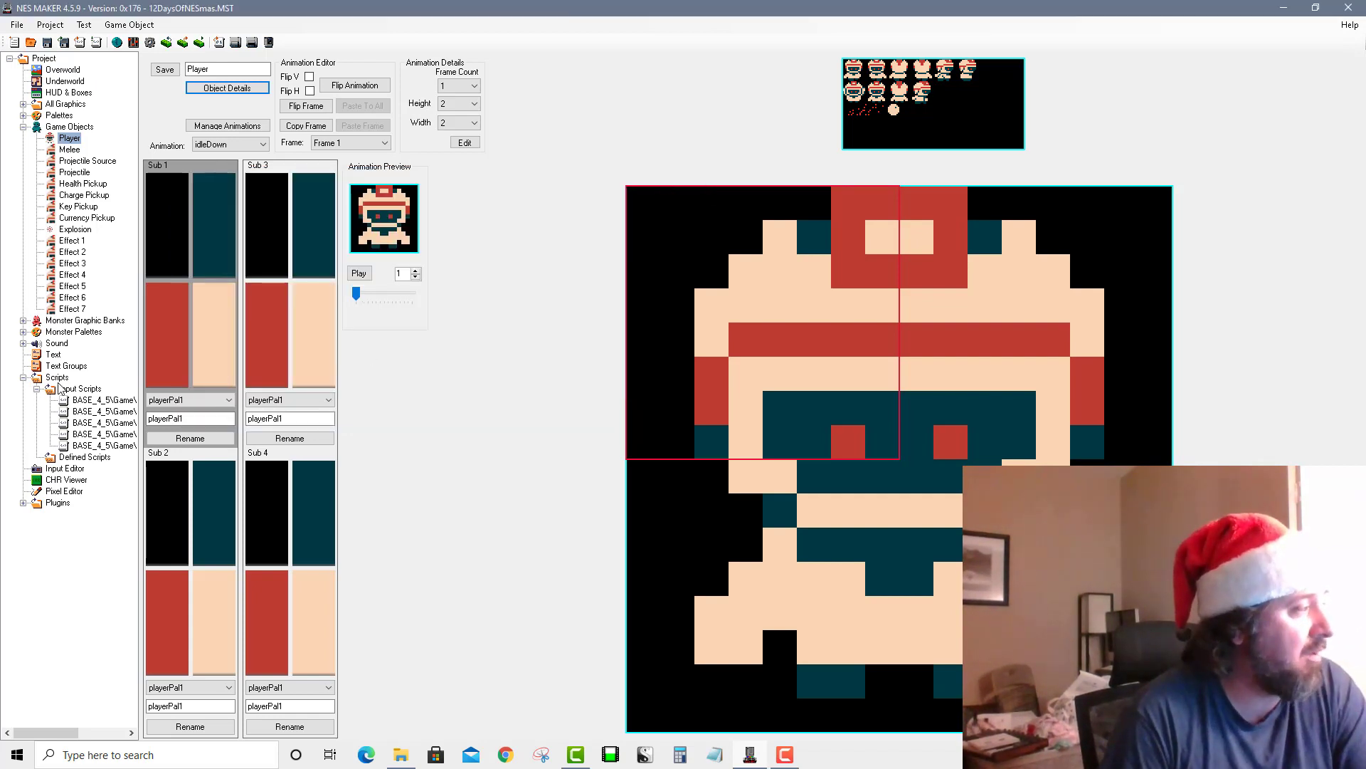
# Add changeActionToMoving.asm and changeActionToStop.asm from BASE_4_5\Game\inputScripts to the project's input scripts
pyautogui.click(78, 388)
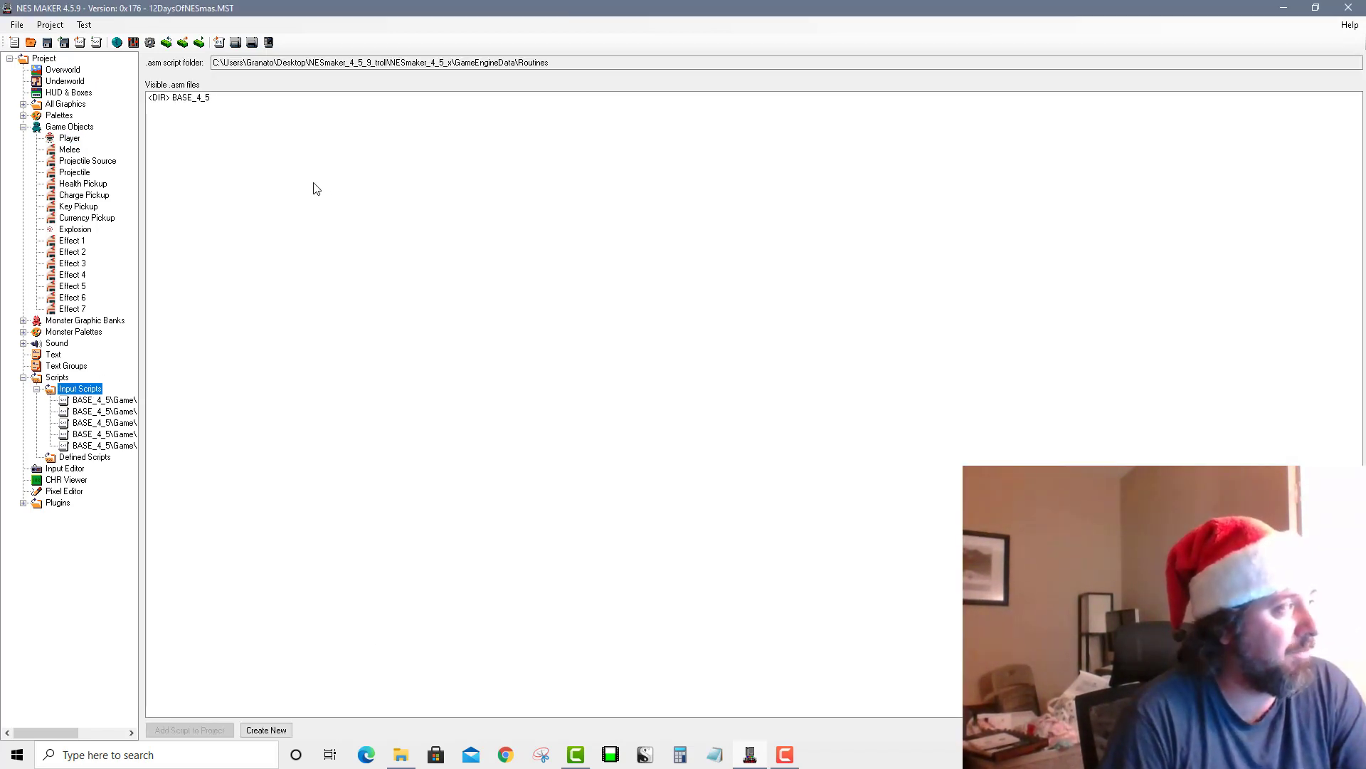
pyautogui.doubleClick(200, 97)
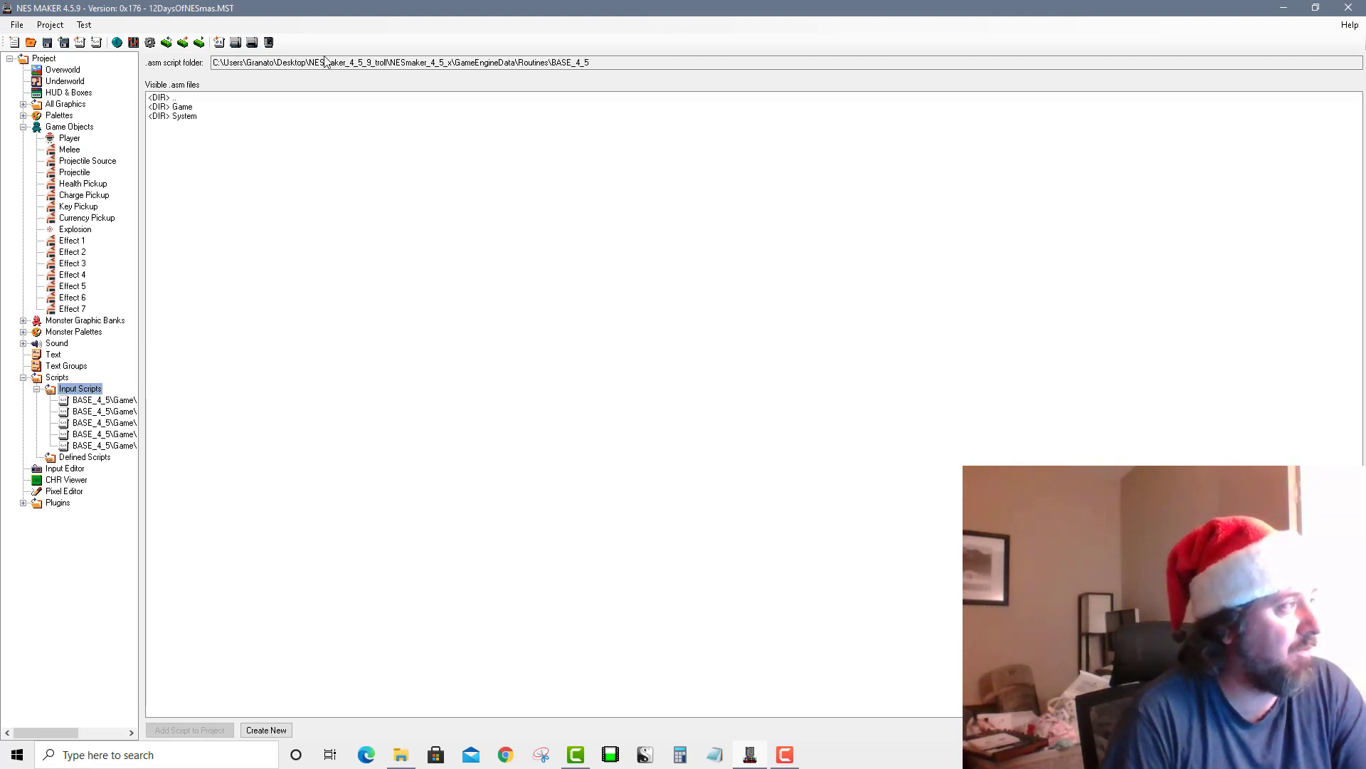
pyautogui.doubleClick(182, 106)
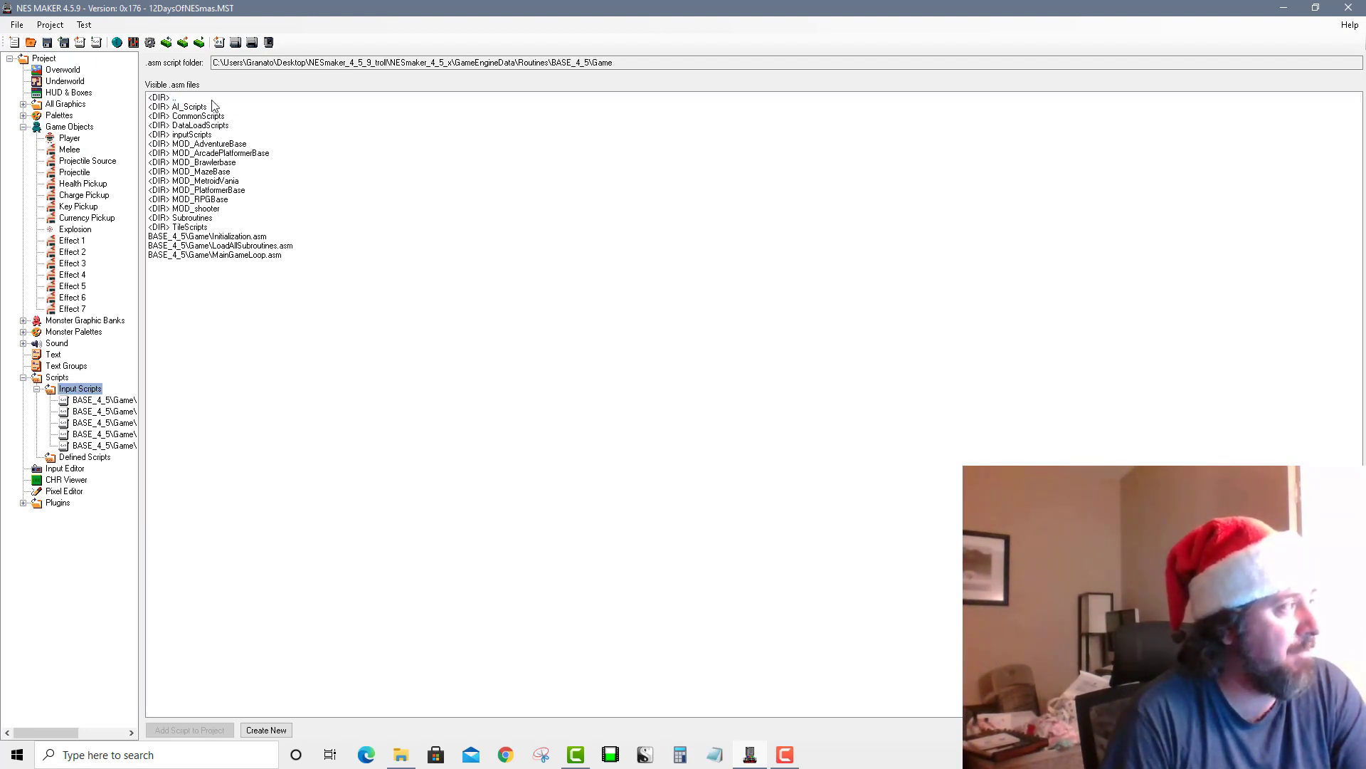
pyautogui.doubleClick(199, 132)
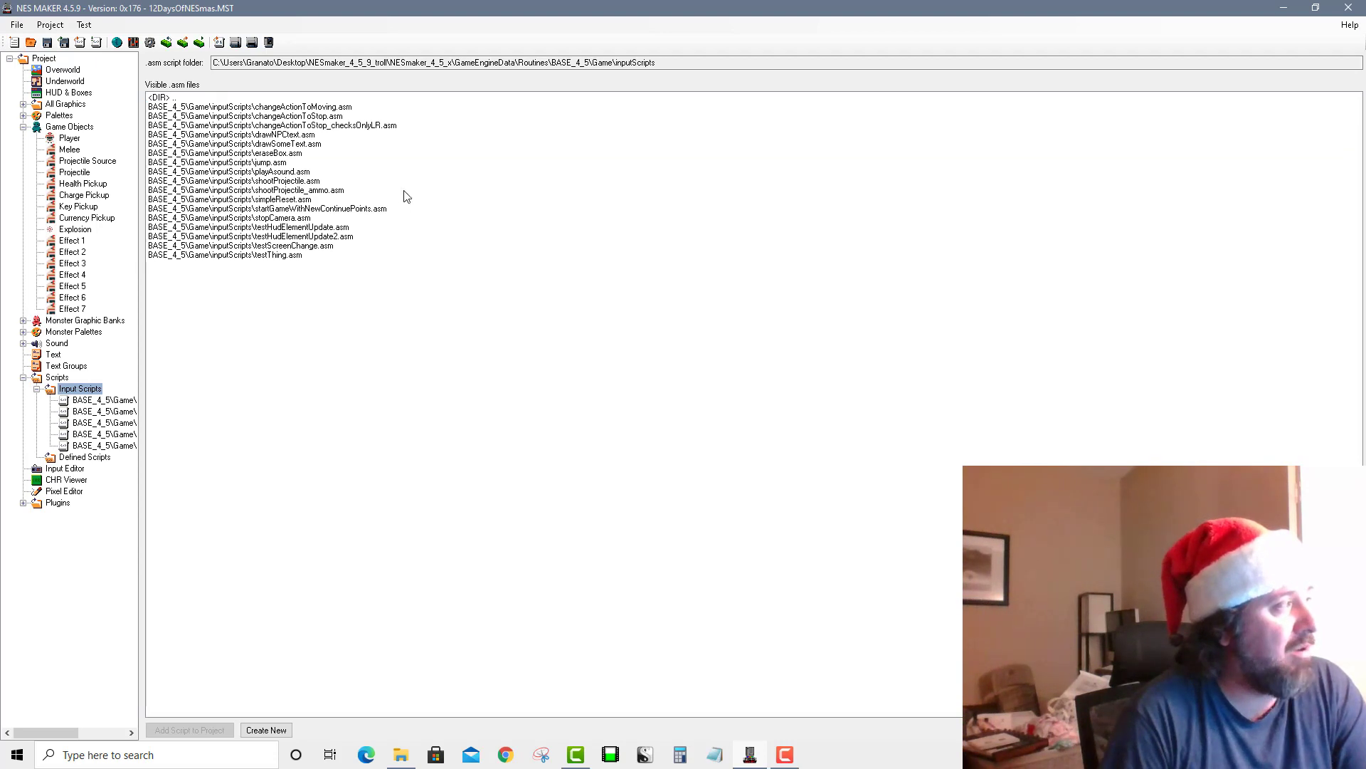
pyautogui.click(326, 107)
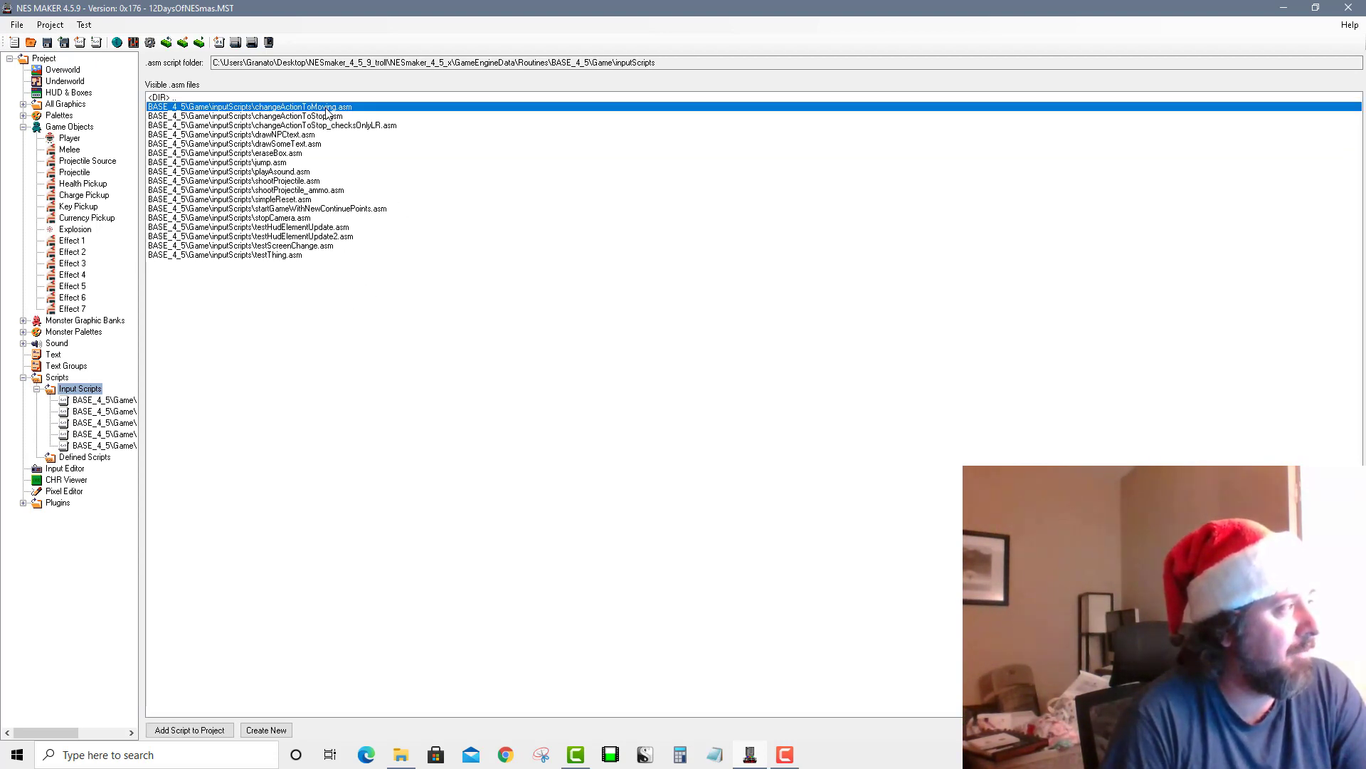
pyautogui.doubleClick(327, 108)
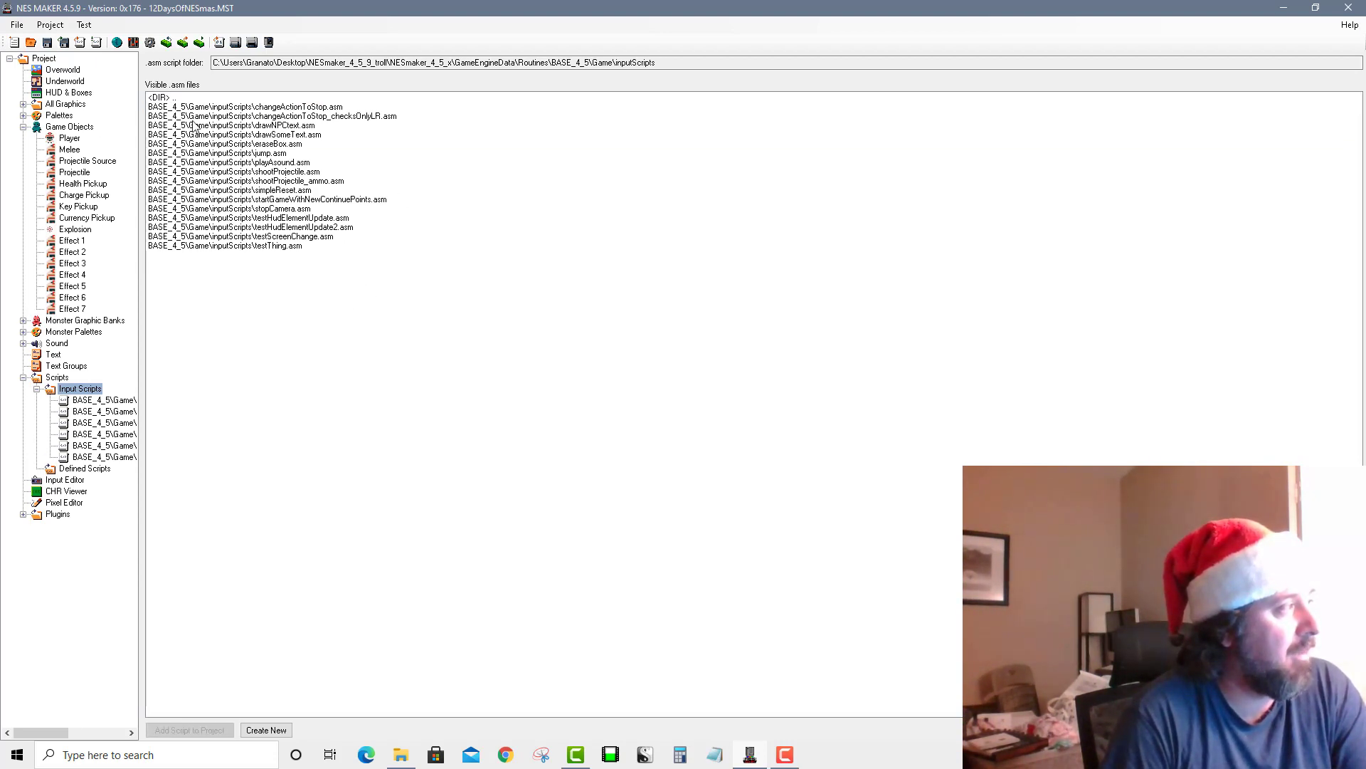
pyautogui.doubleClick(323, 108)
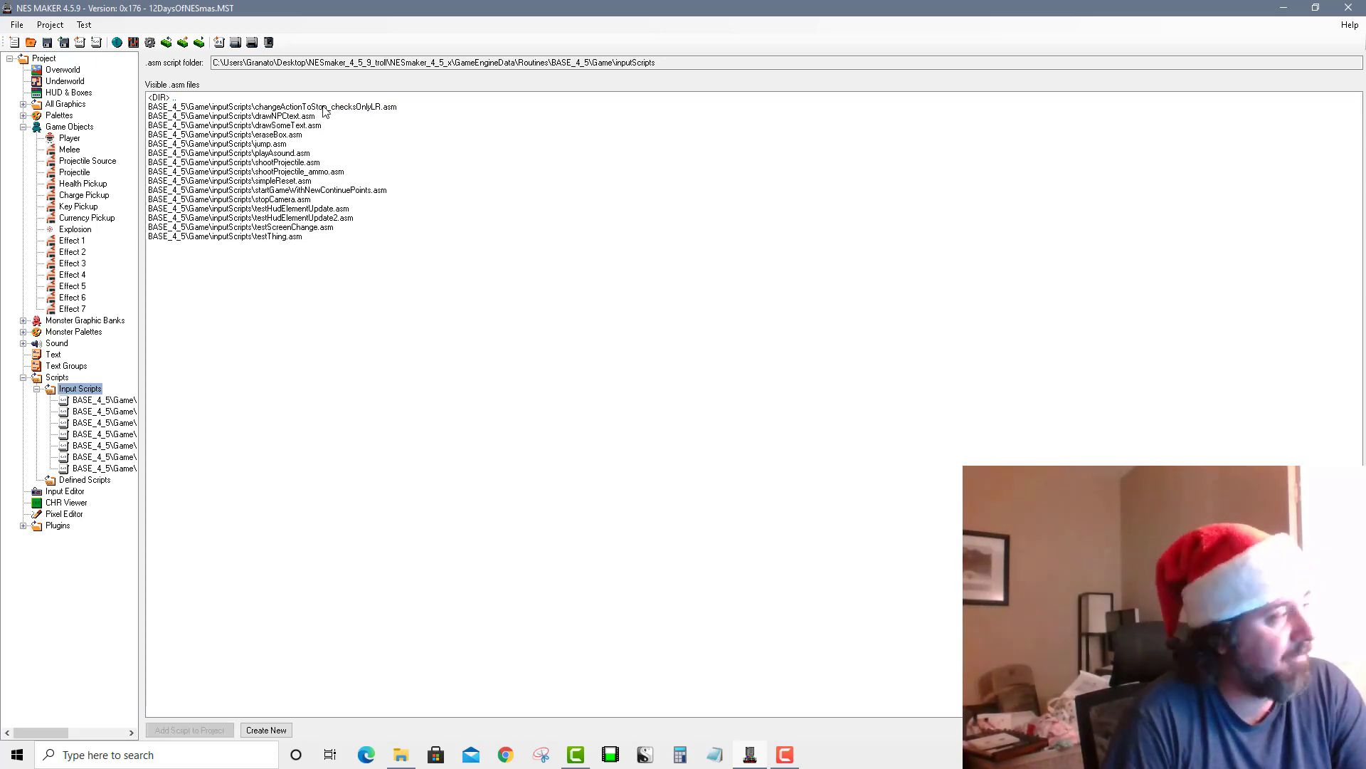
# Open the changeActionToMoving.asm input script and examine its hurt check and ChangeActionStep call
pyautogui.click(123, 458)
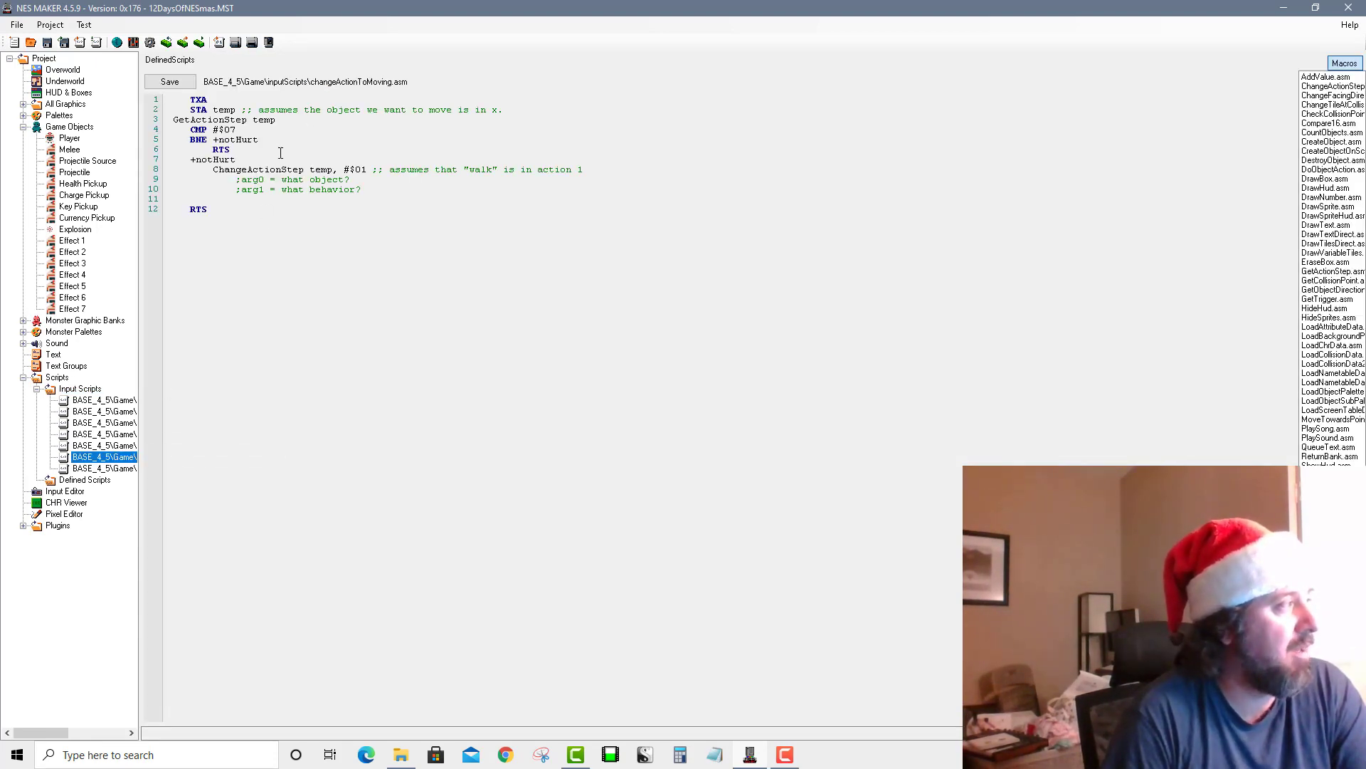
pyautogui.moveTo(281, 153); pyautogui.dragTo(167, 121)
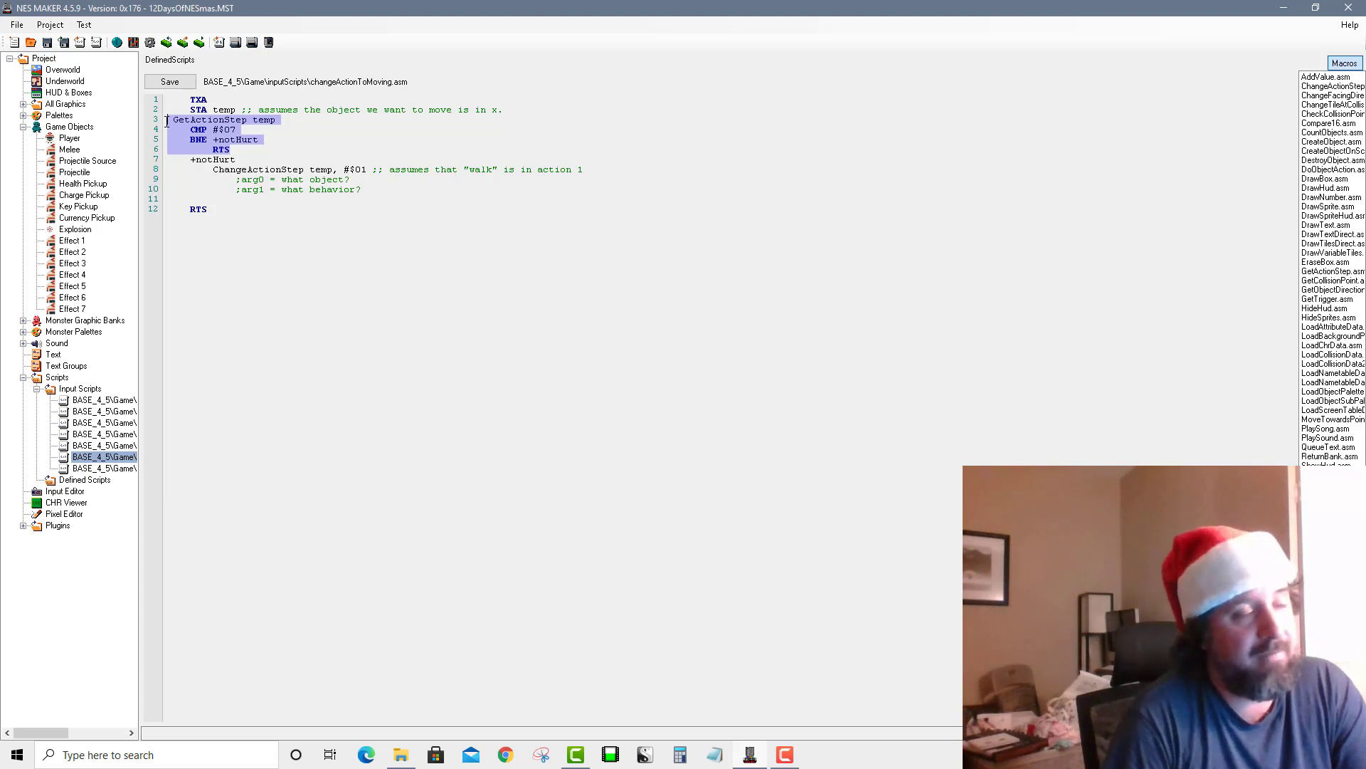
pyautogui.click(235, 158)
pyautogui.doubleClick(229, 159)
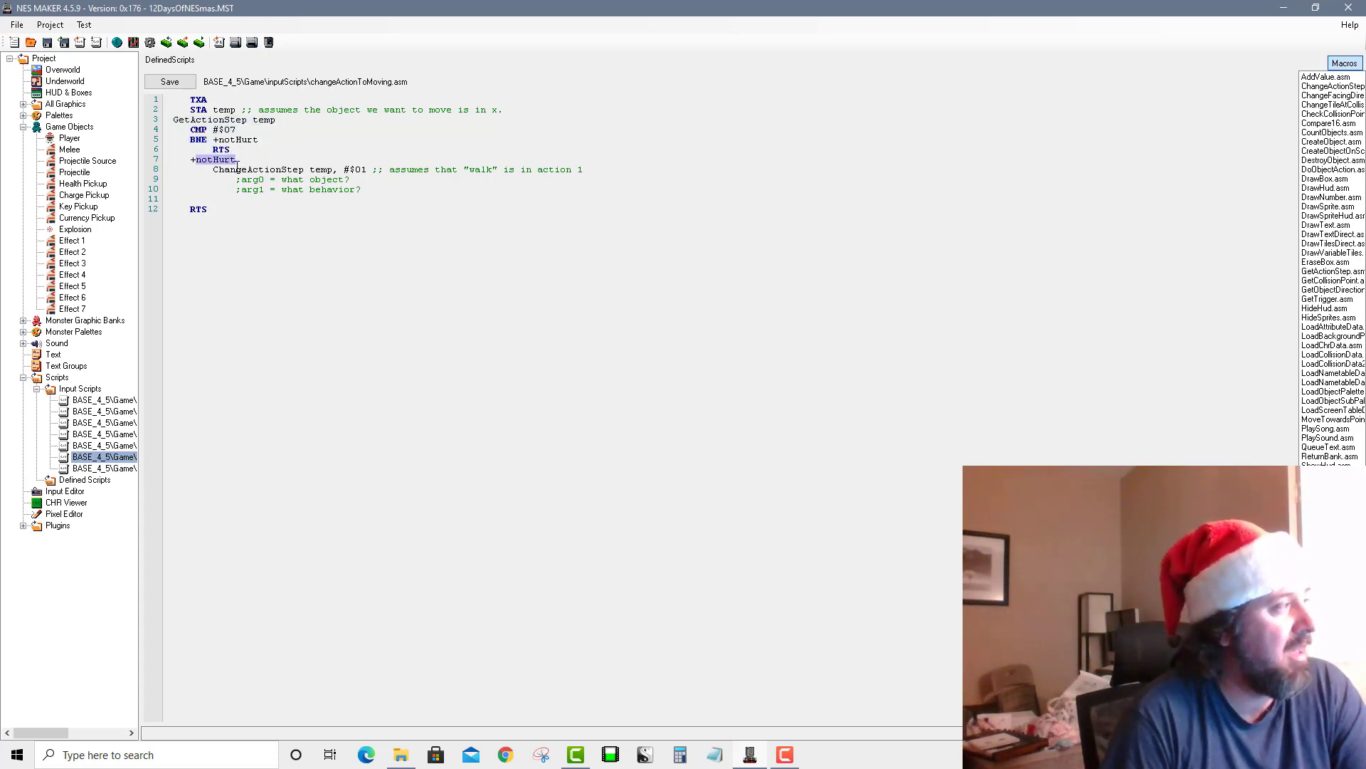
pyautogui.click(239, 170)
pyautogui.doubleClick(242, 170)
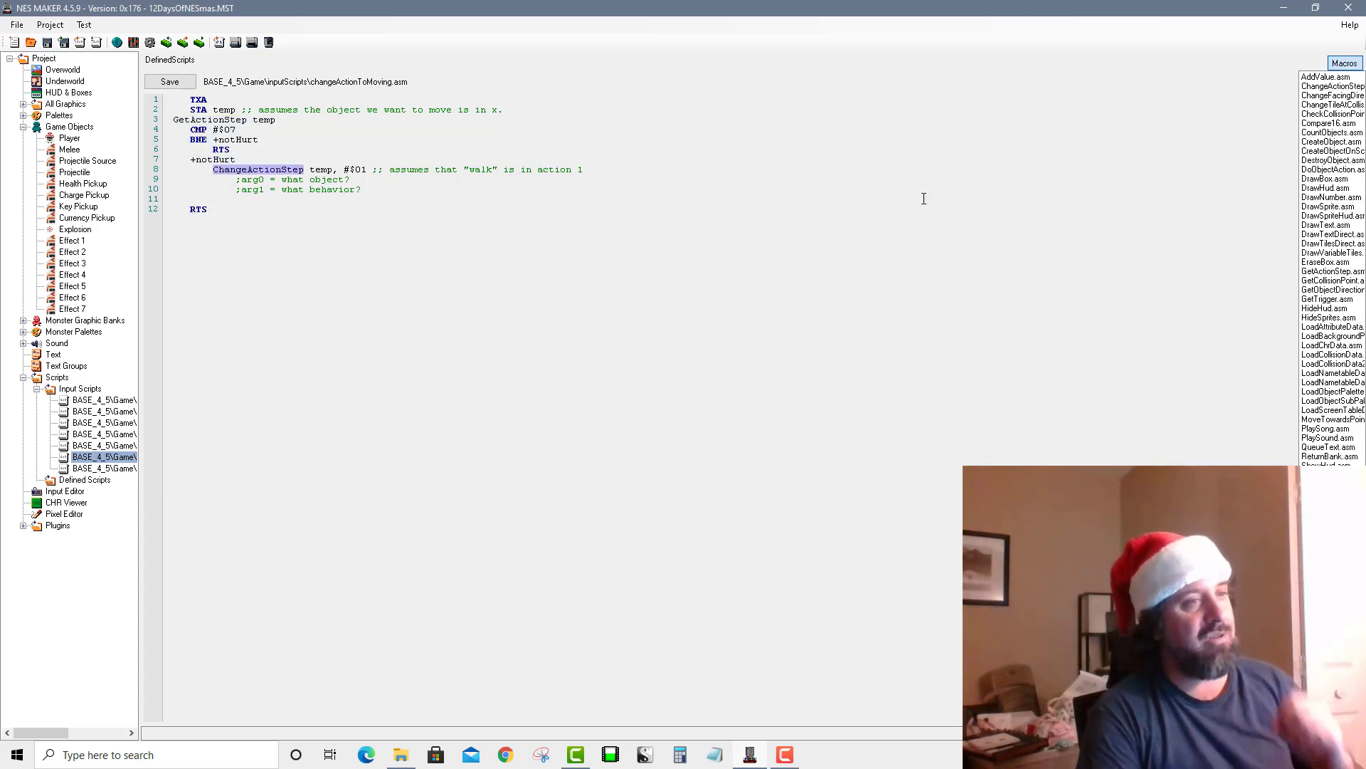
# Look up the ChangeActionStep macro's definition and compare its object and step arguments with the script's call
pyautogui.click(1325, 88)
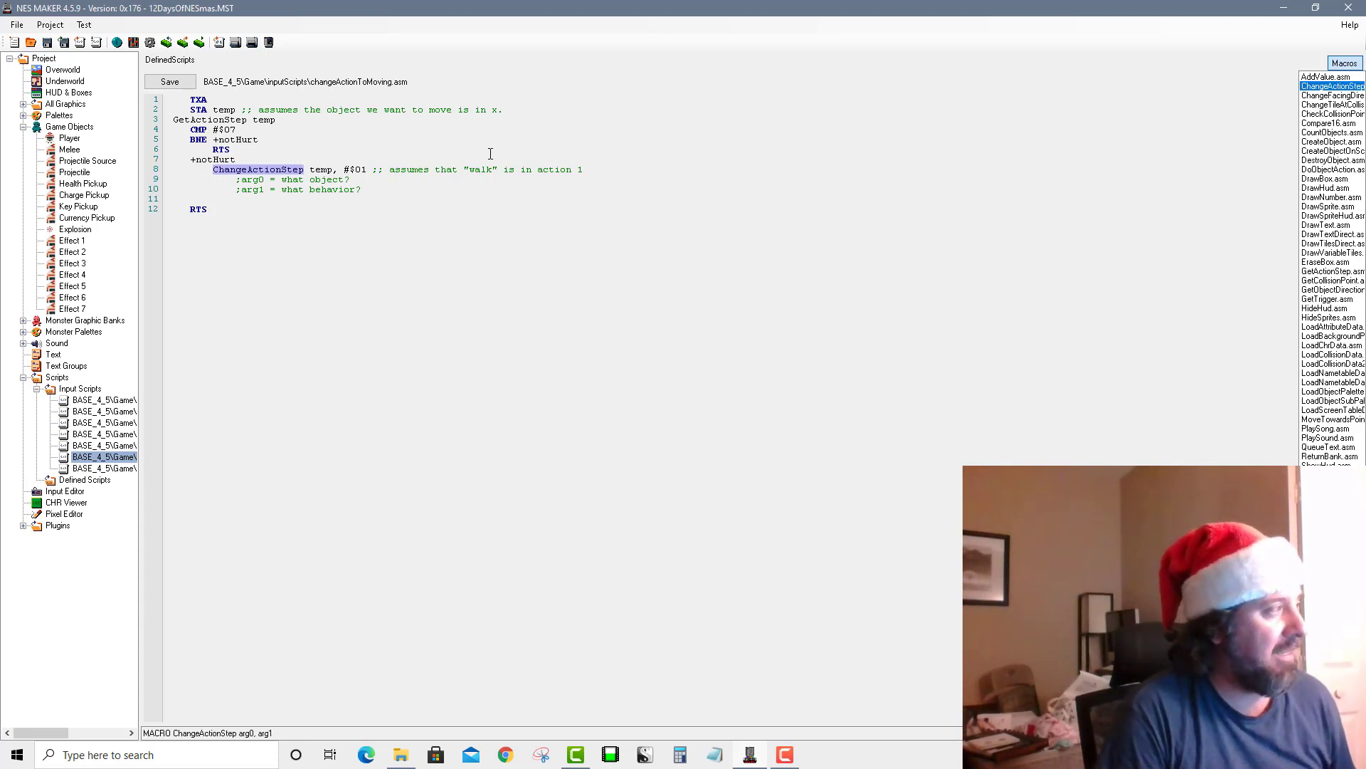
pyautogui.doubleClick(324, 170)
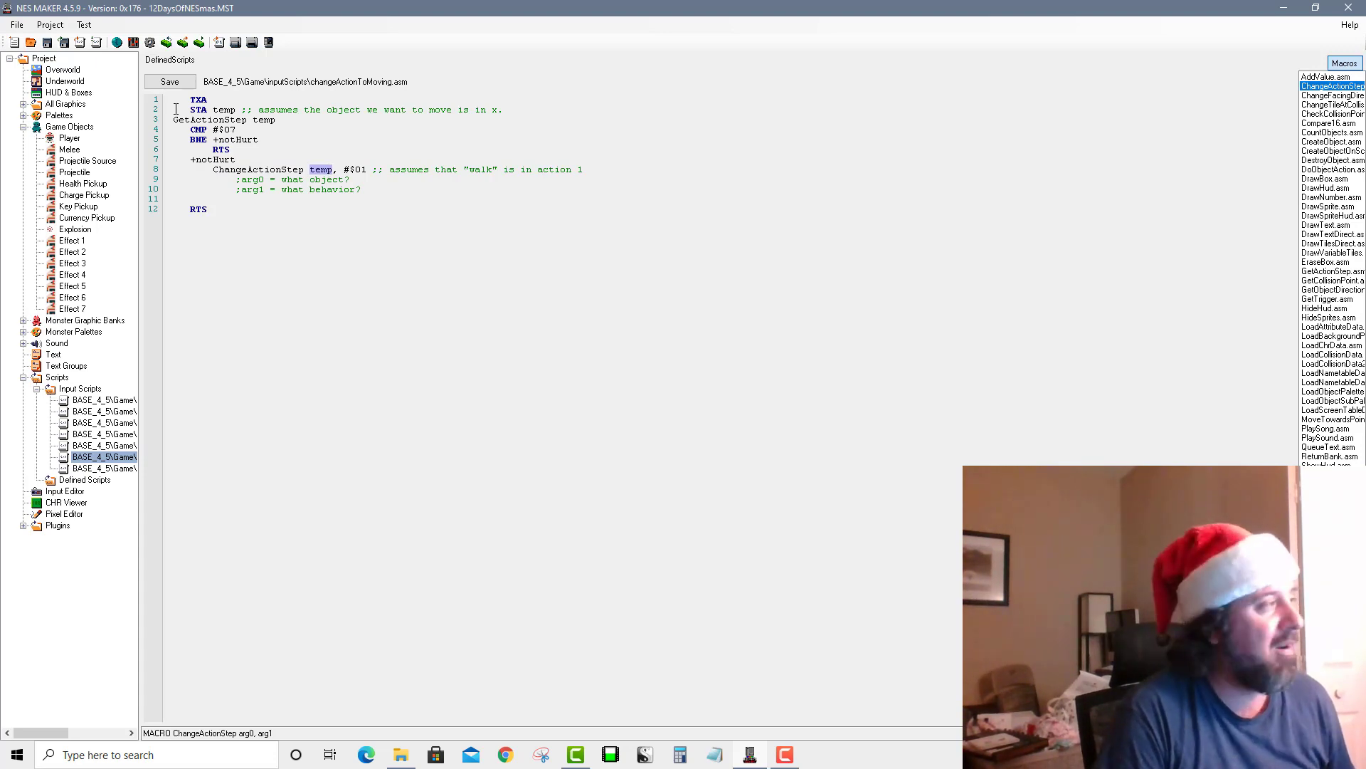
pyautogui.doubleClick(360, 170)
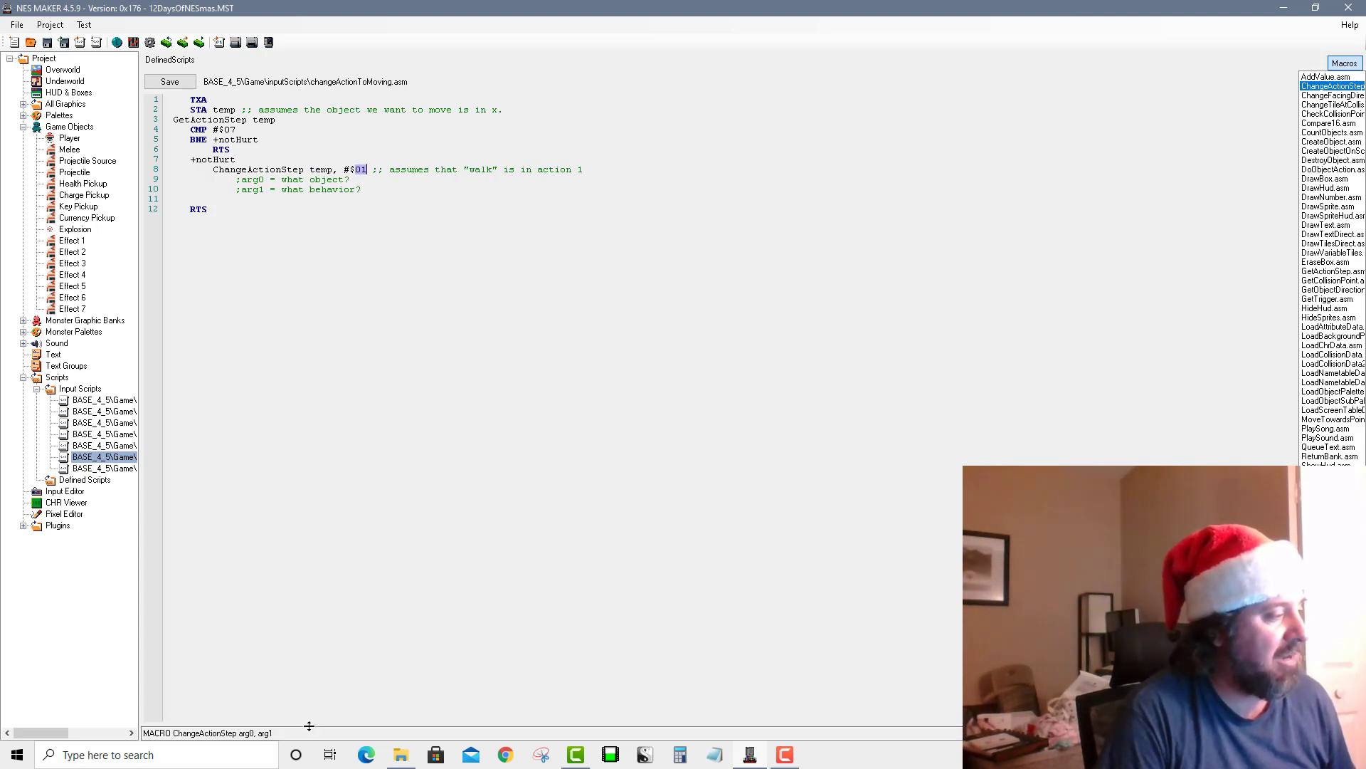
pyautogui.moveTo(308, 722); pyautogui.dragTo(322, 659)
pyautogui.tripleClick(244, 684)
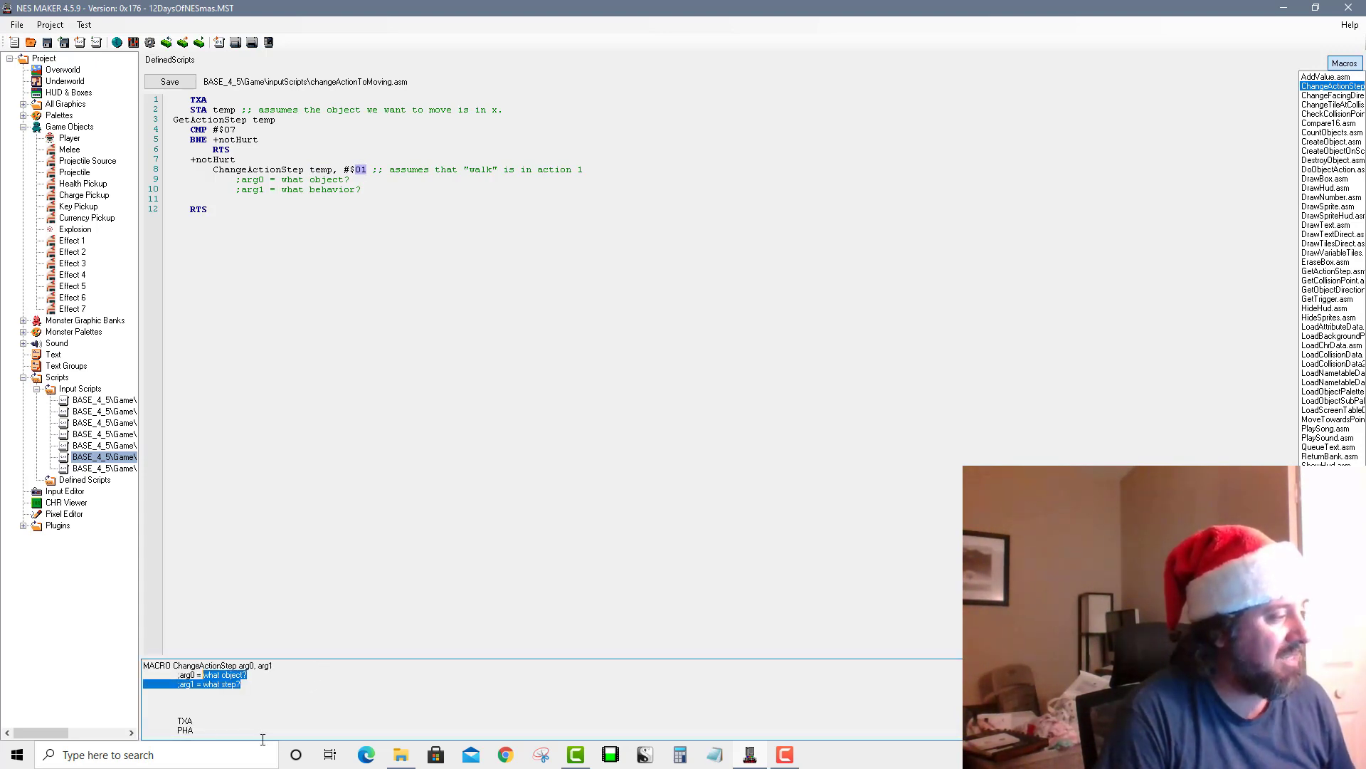
pyautogui.click(247, 684)
pyautogui.moveTo(246, 684); pyautogui.dragTo(218, 685)
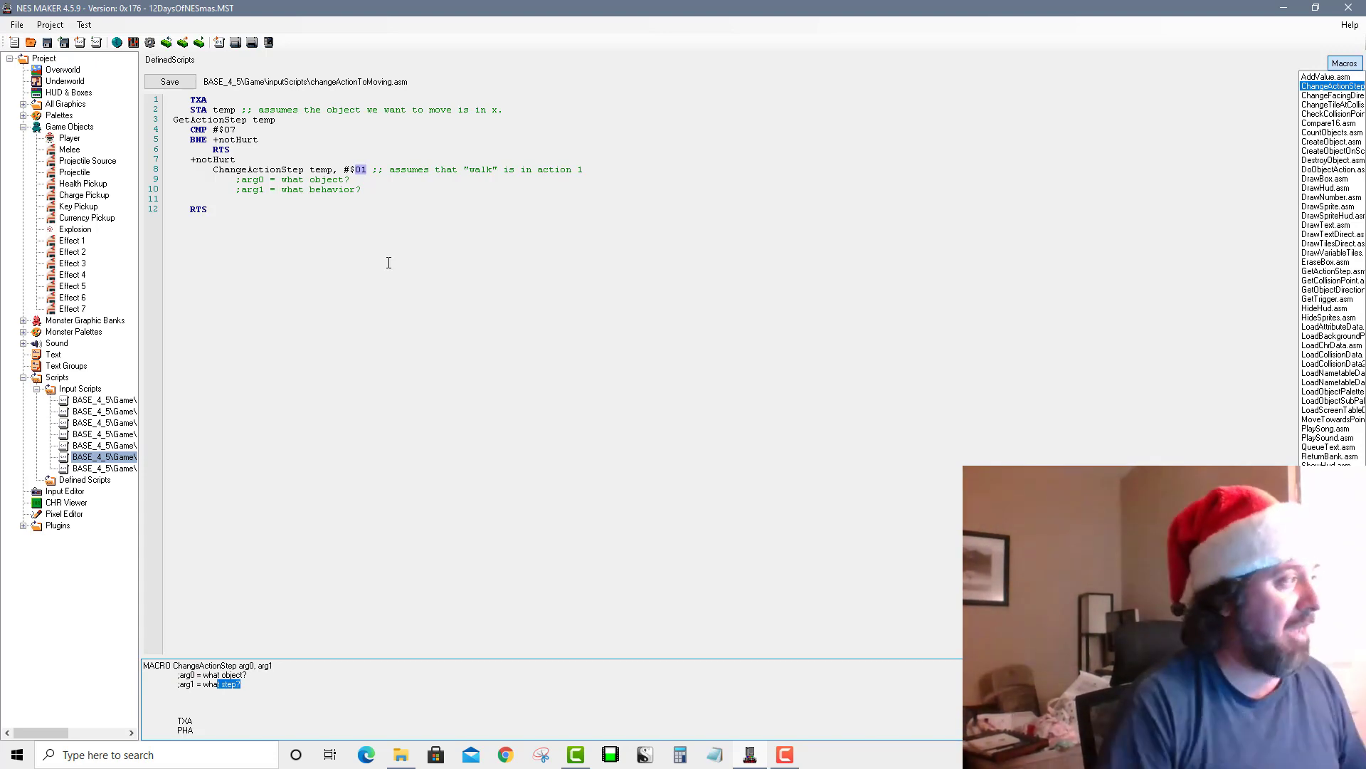
pyautogui.doubleClick(318, 171)
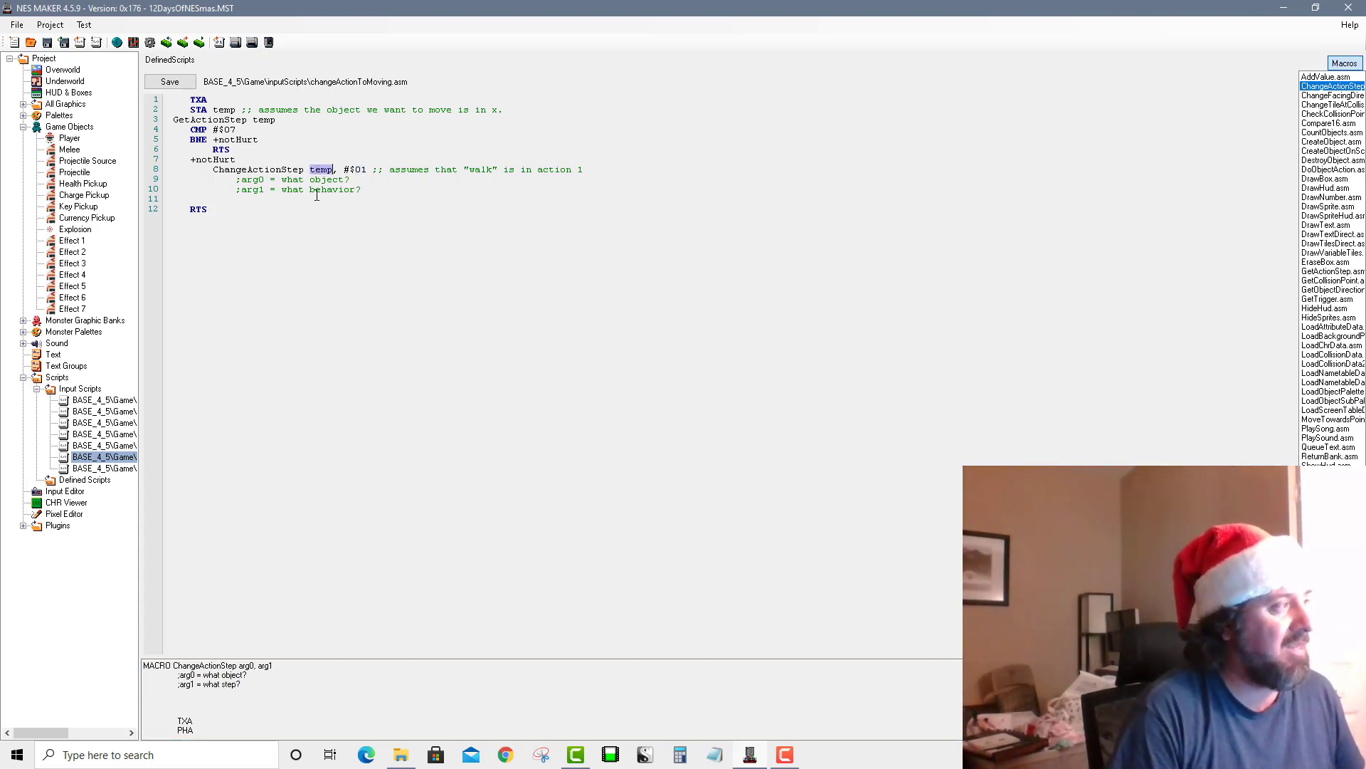
pyautogui.moveTo(367, 170); pyautogui.dragTo(579, 179)
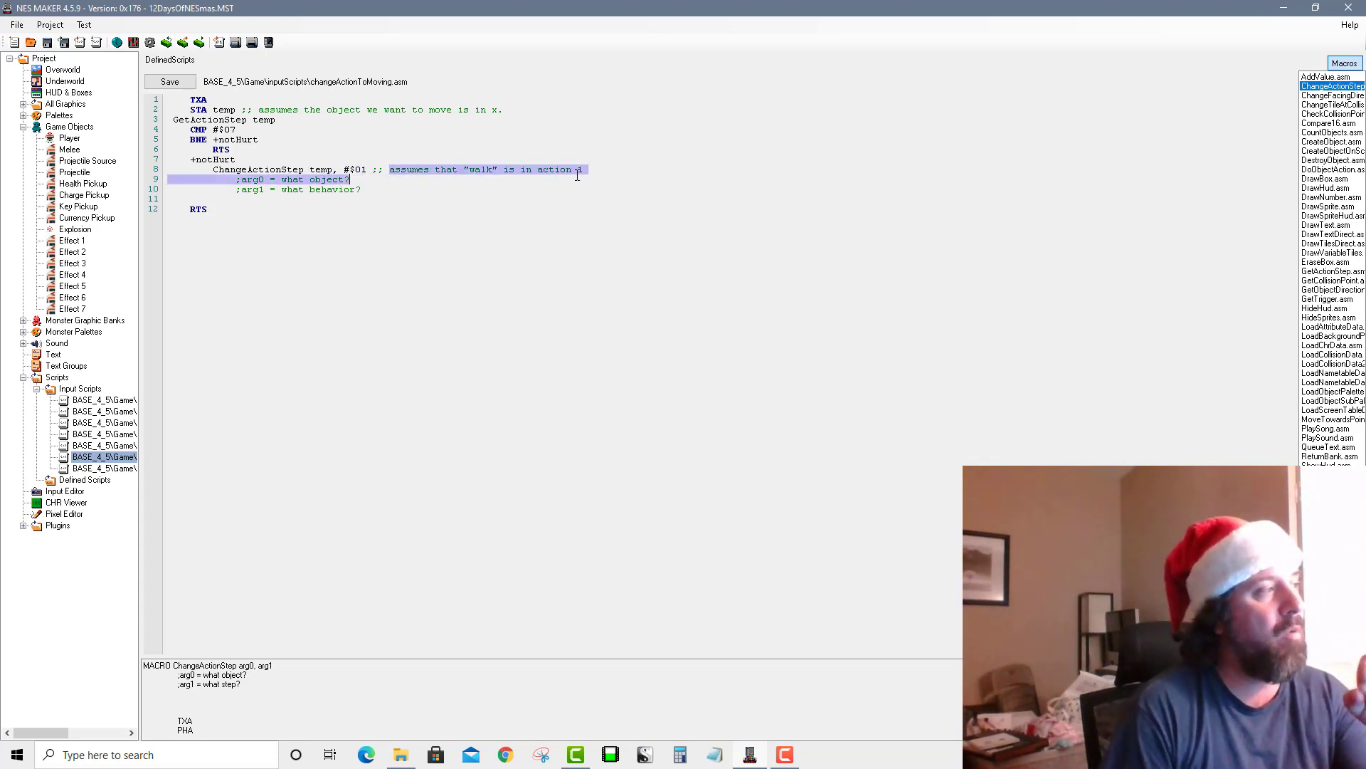
pyautogui.click(613, 183)
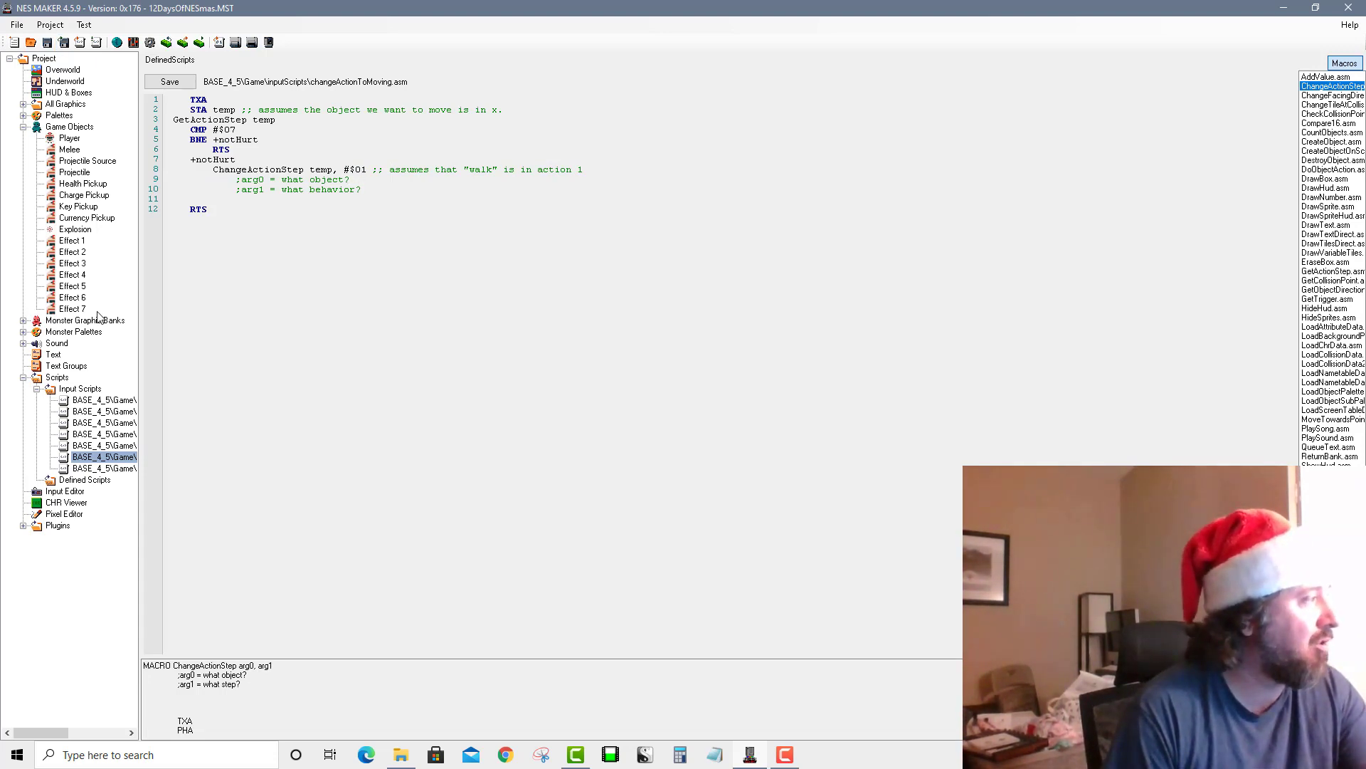
# Reopen the Player object's action settings, check action step 5, and close the details
pyautogui.click(69, 138)
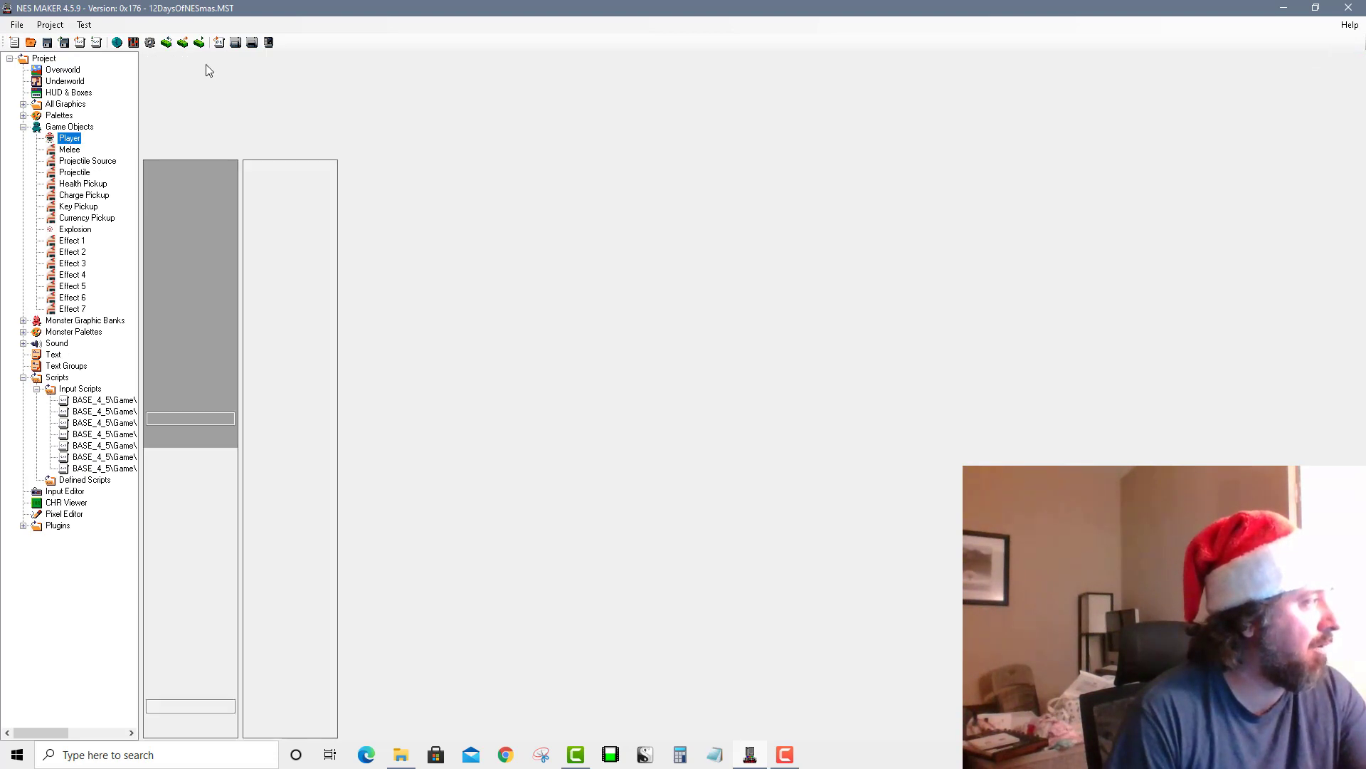
pyautogui.click(208, 89)
pyautogui.click(118, 48)
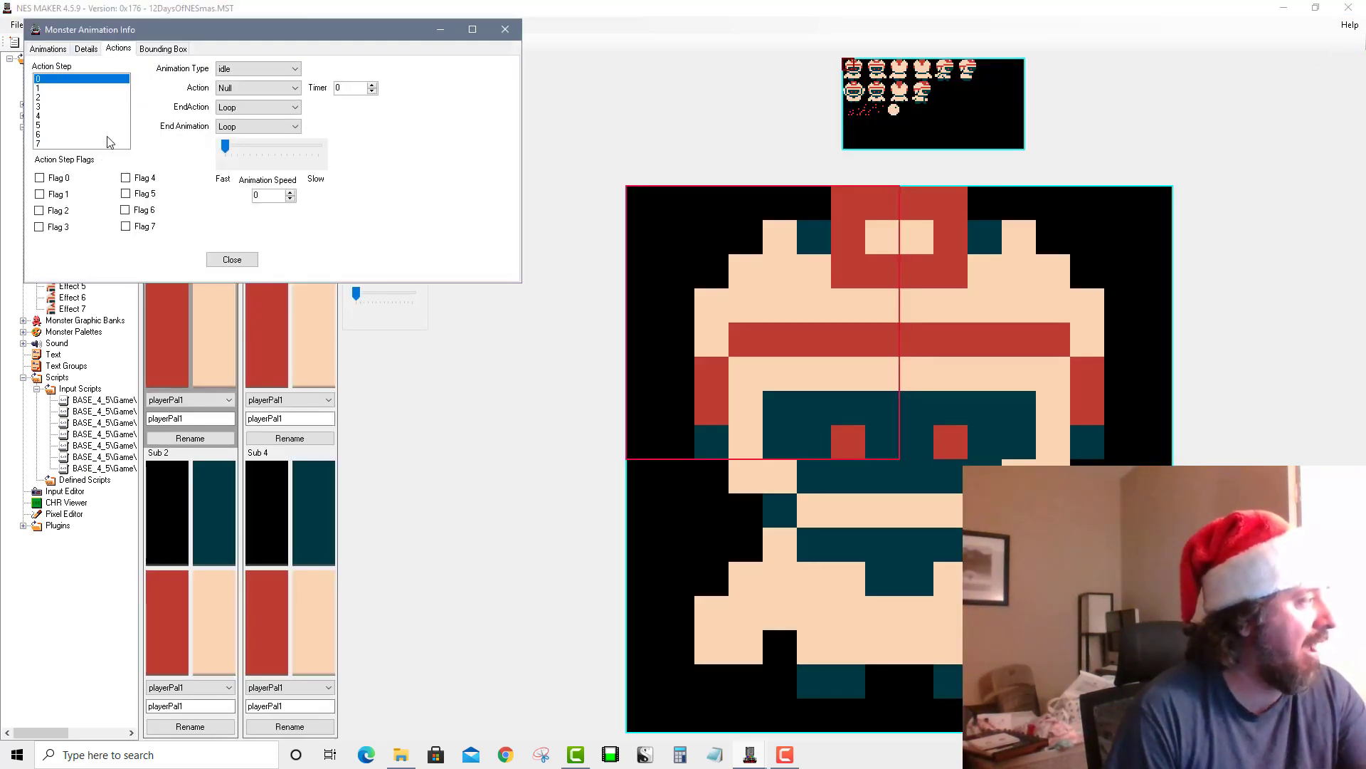
pyautogui.click(58, 125)
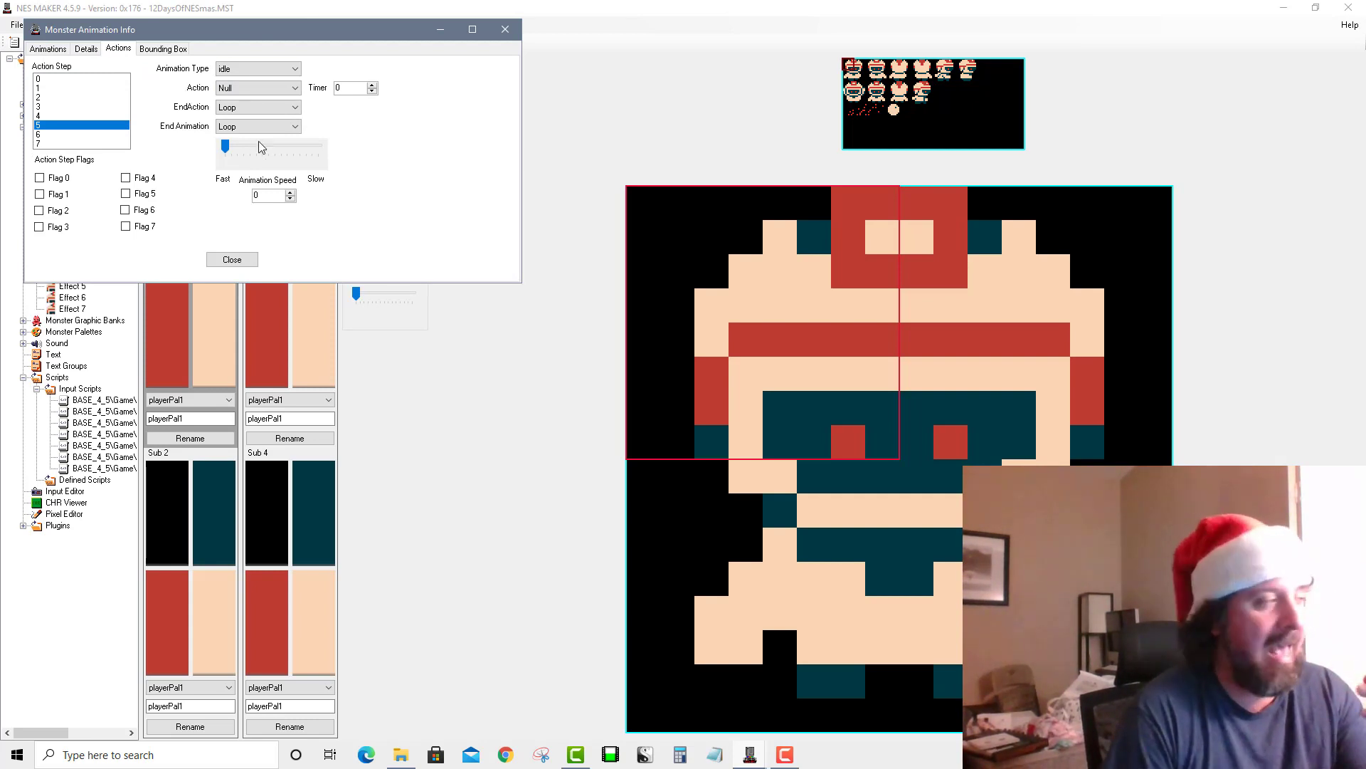
pyautogui.click(505, 29)
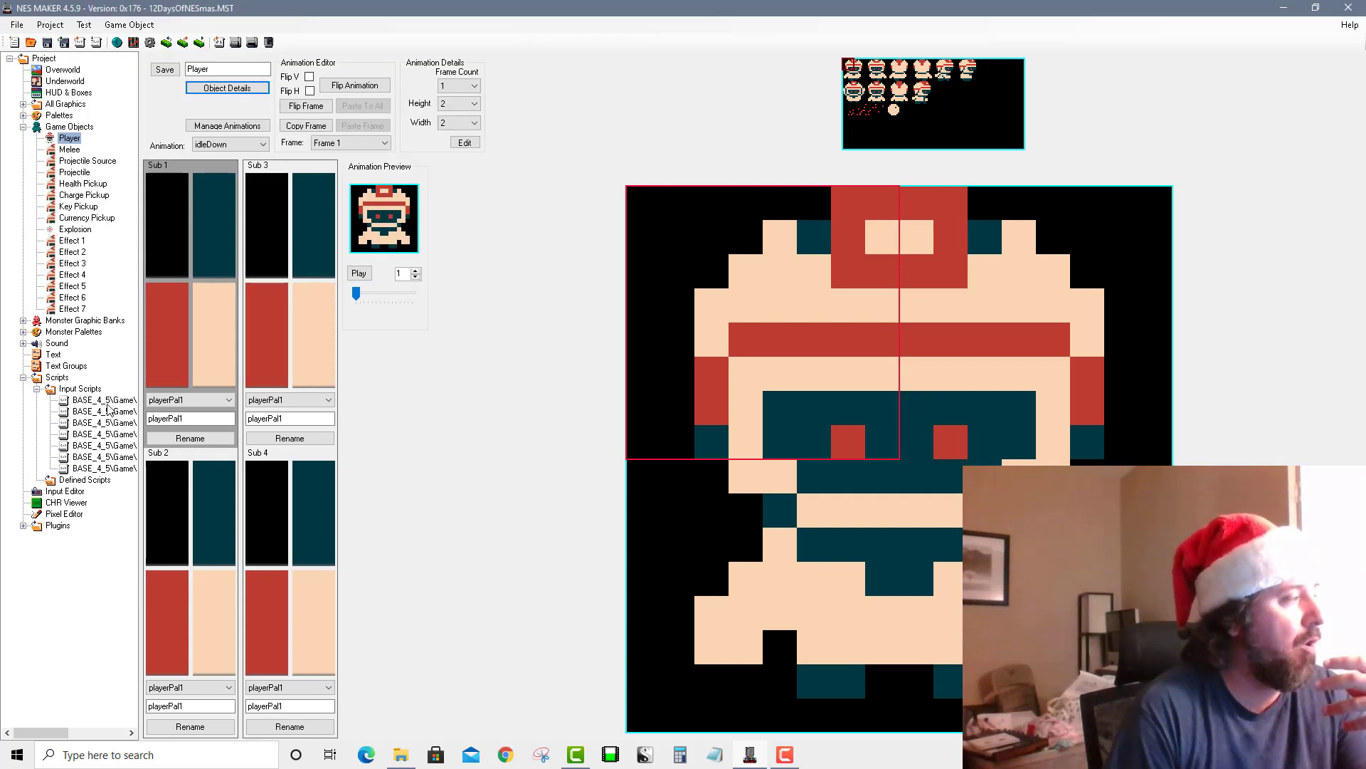
# Assign changeActionToMoving.asm to the Press event of Controller 1's Right direction, targeting the Player in the Main Game state
pyautogui.click(65, 491)
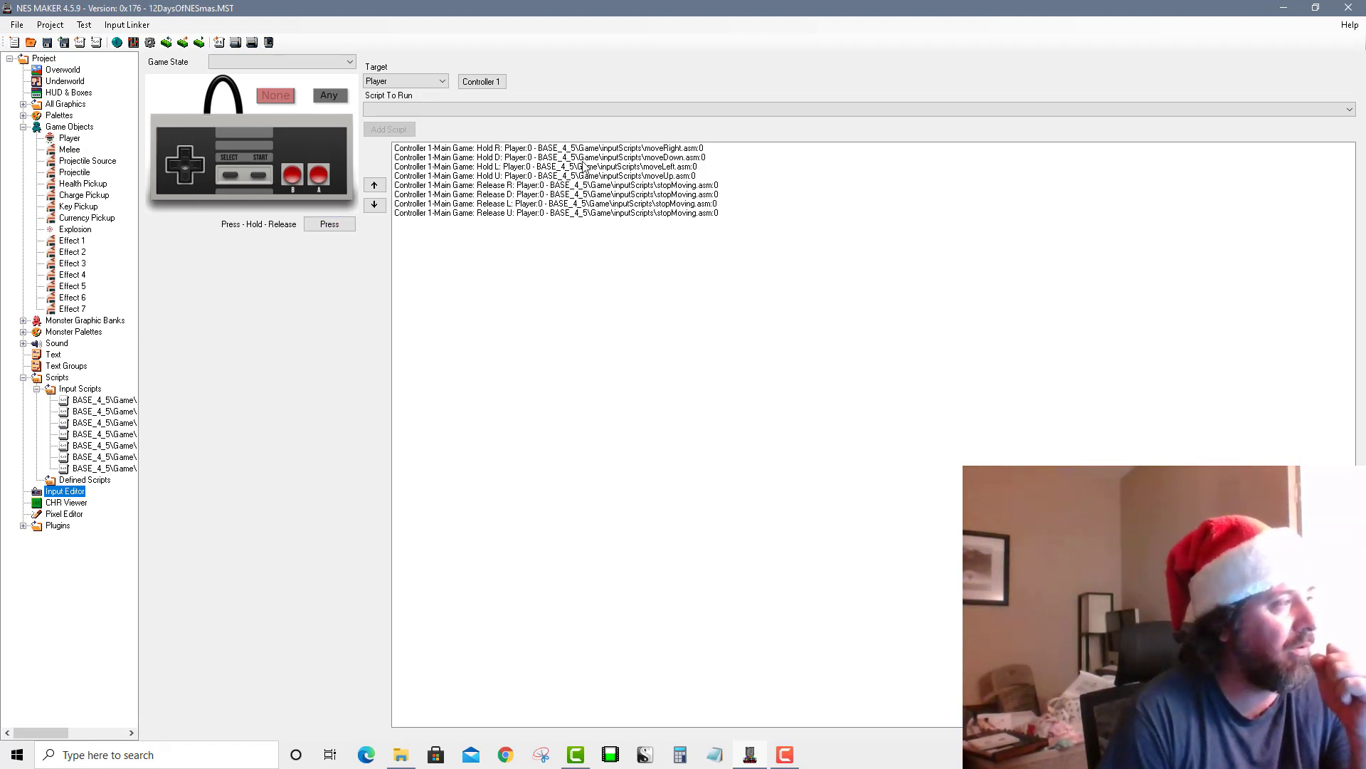
pyautogui.click(198, 168)
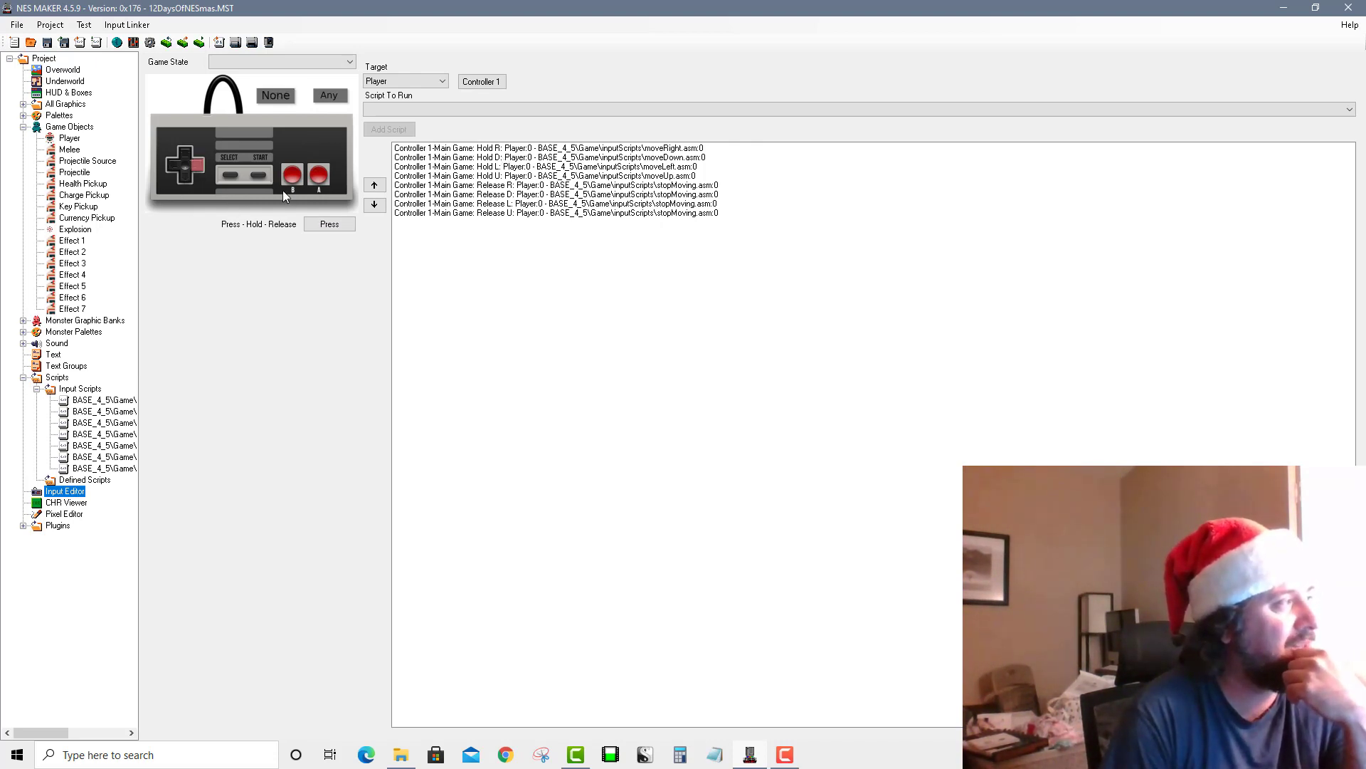
pyautogui.click(266, 63)
pyautogui.click(276, 74)
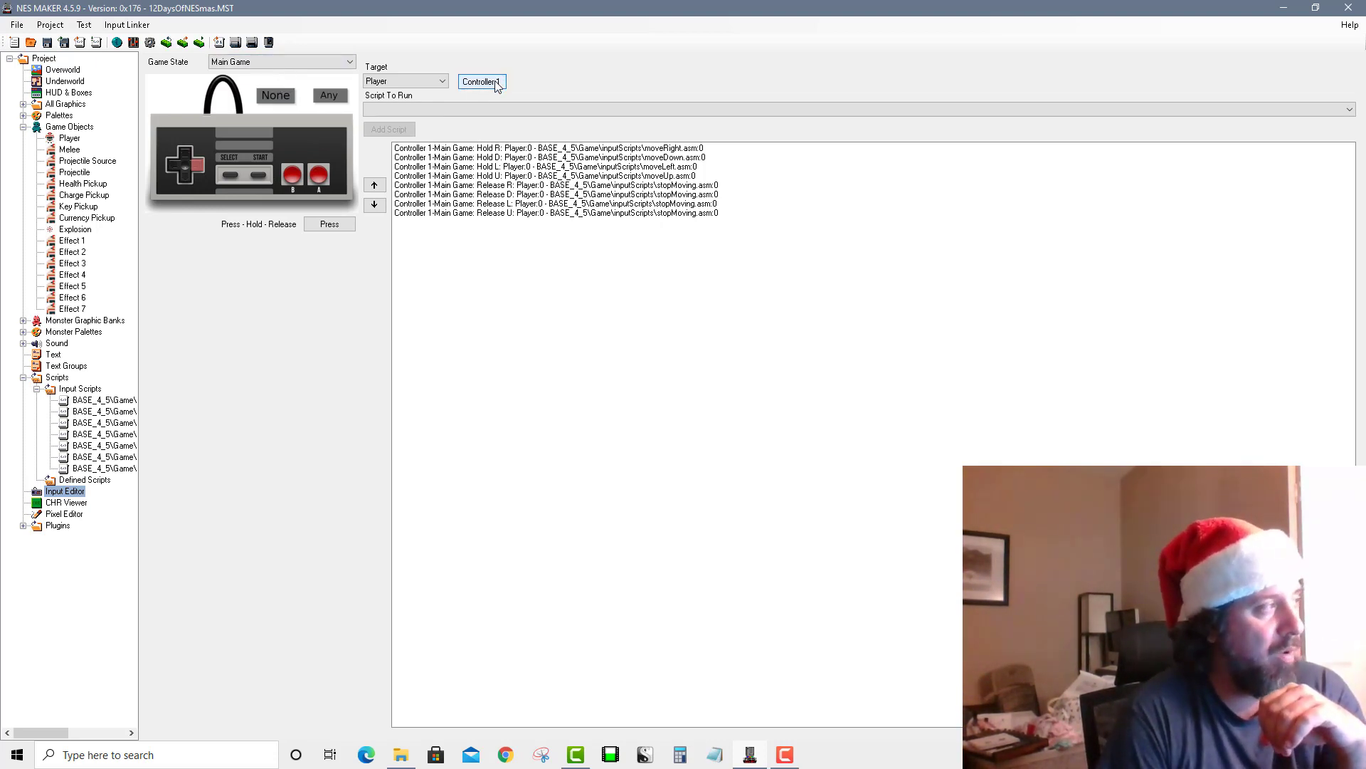
pyautogui.click(463, 109)
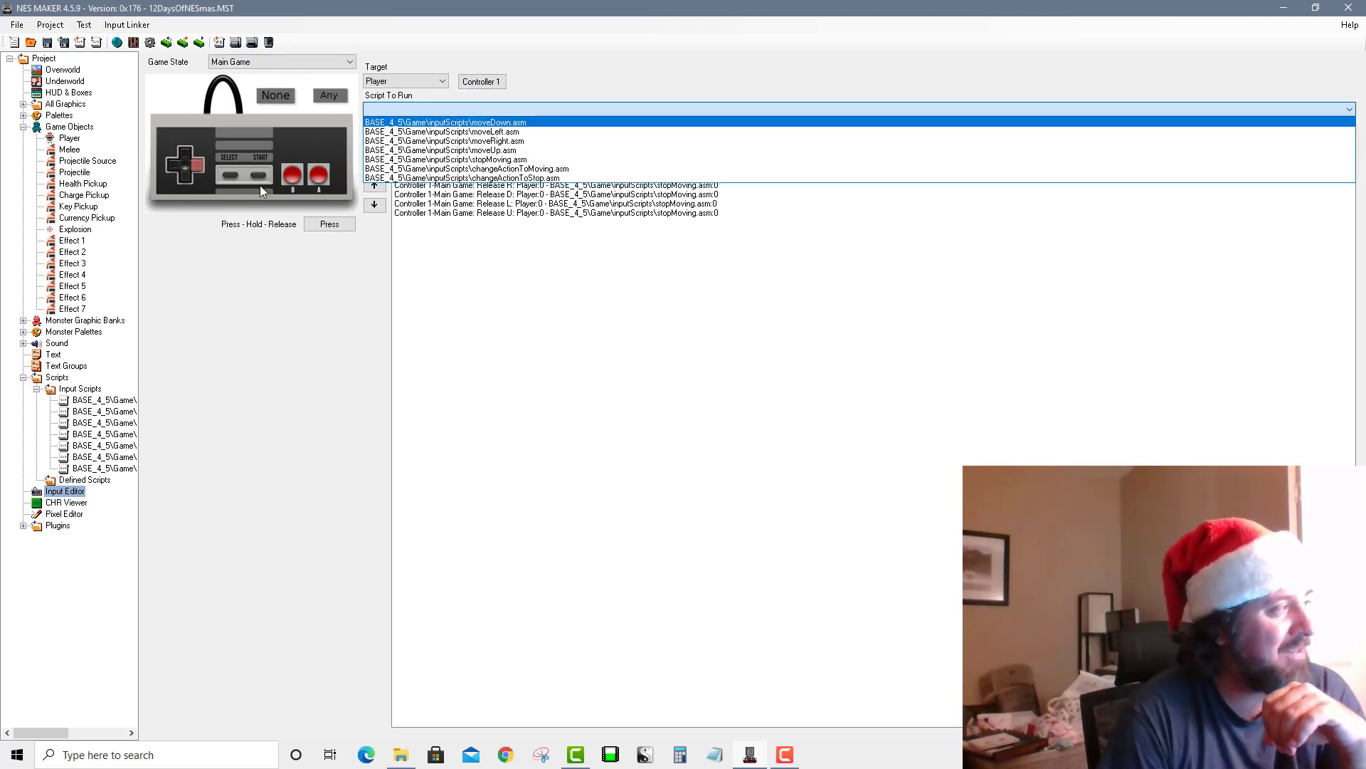
pyautogui.click(530, 168)
pyautogui.click(389, 129)
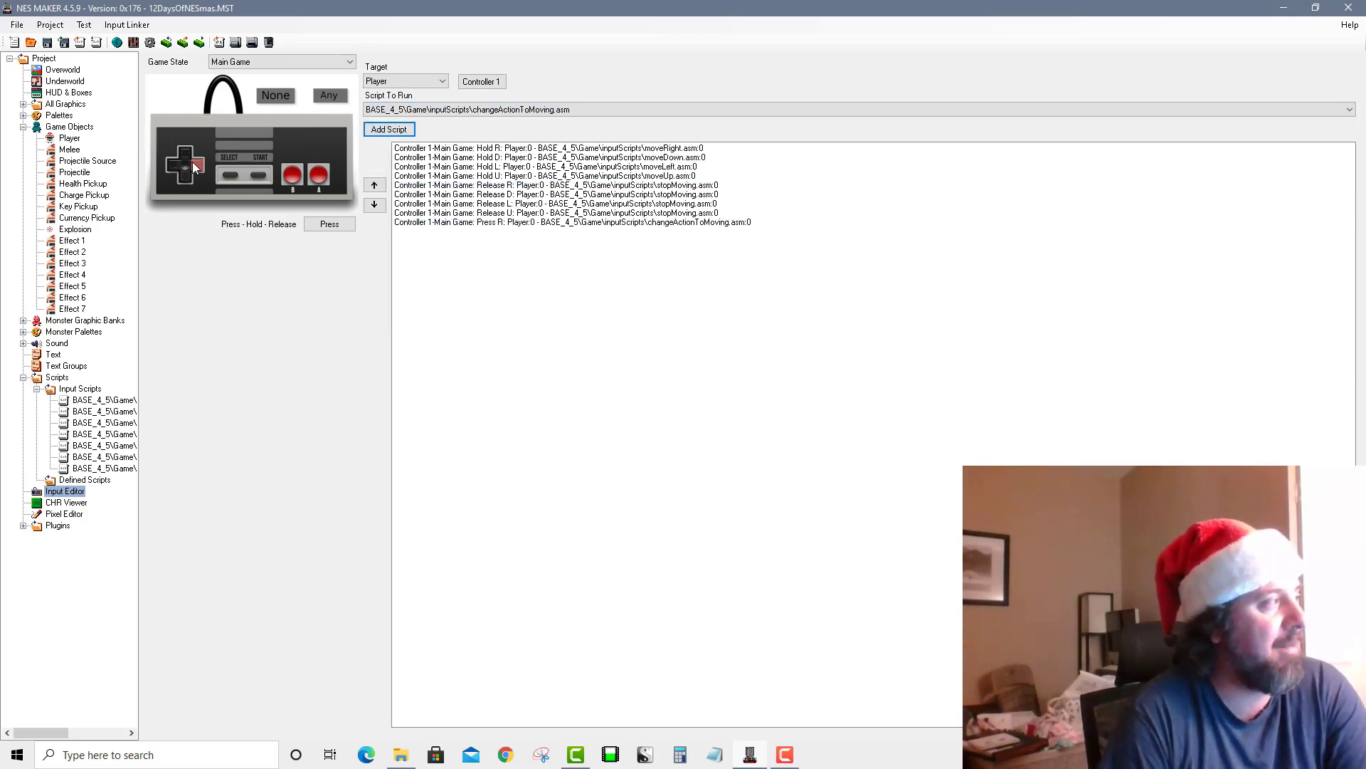
# Assign changeActionToMoving.asm to the Press events of Controller 1's Down, Left and Up directions for the Player in the Main Game state
pyautogui.click(192, 161)
pyautogui.click(182, 174)
pyautogui.click(389, 129)
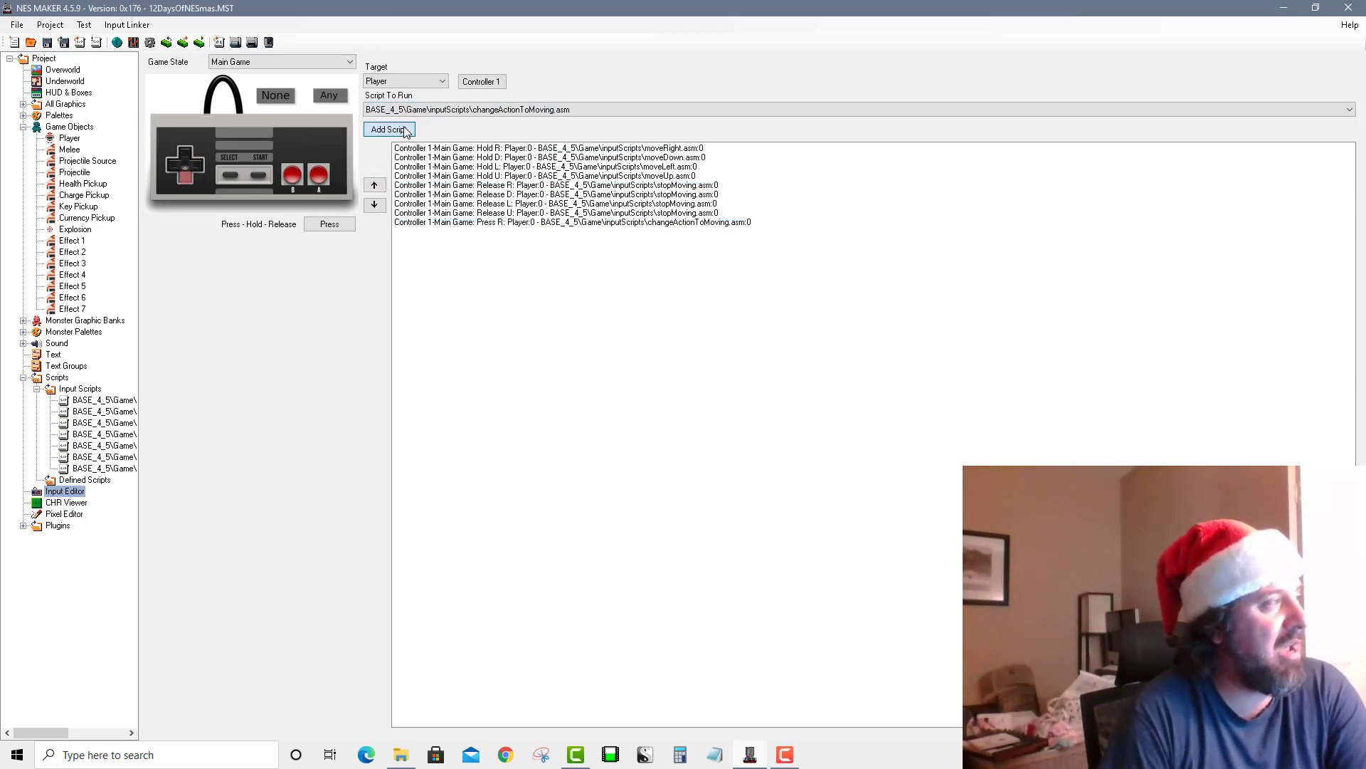
pyautogui.click(170, 164)
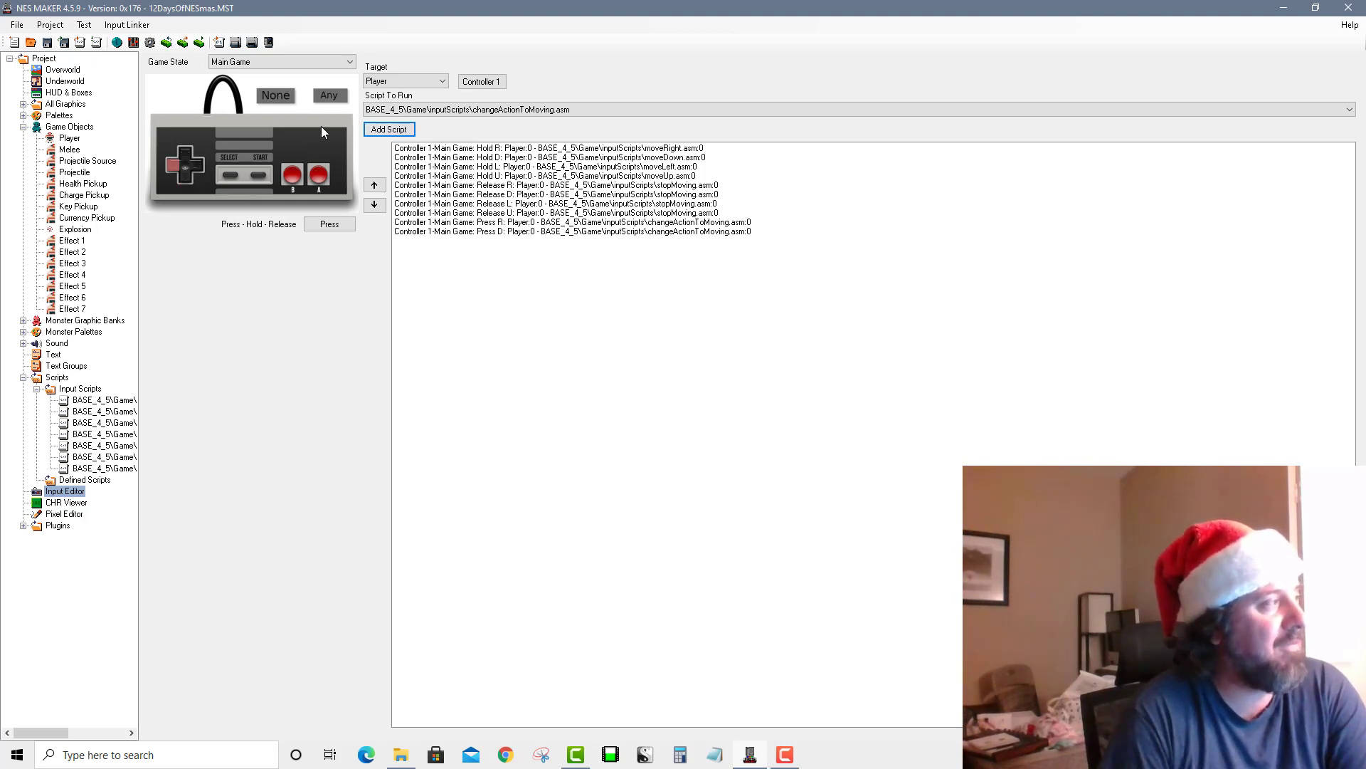
pyautogui.click(389, 129)
pyautogui.click(182, 153)
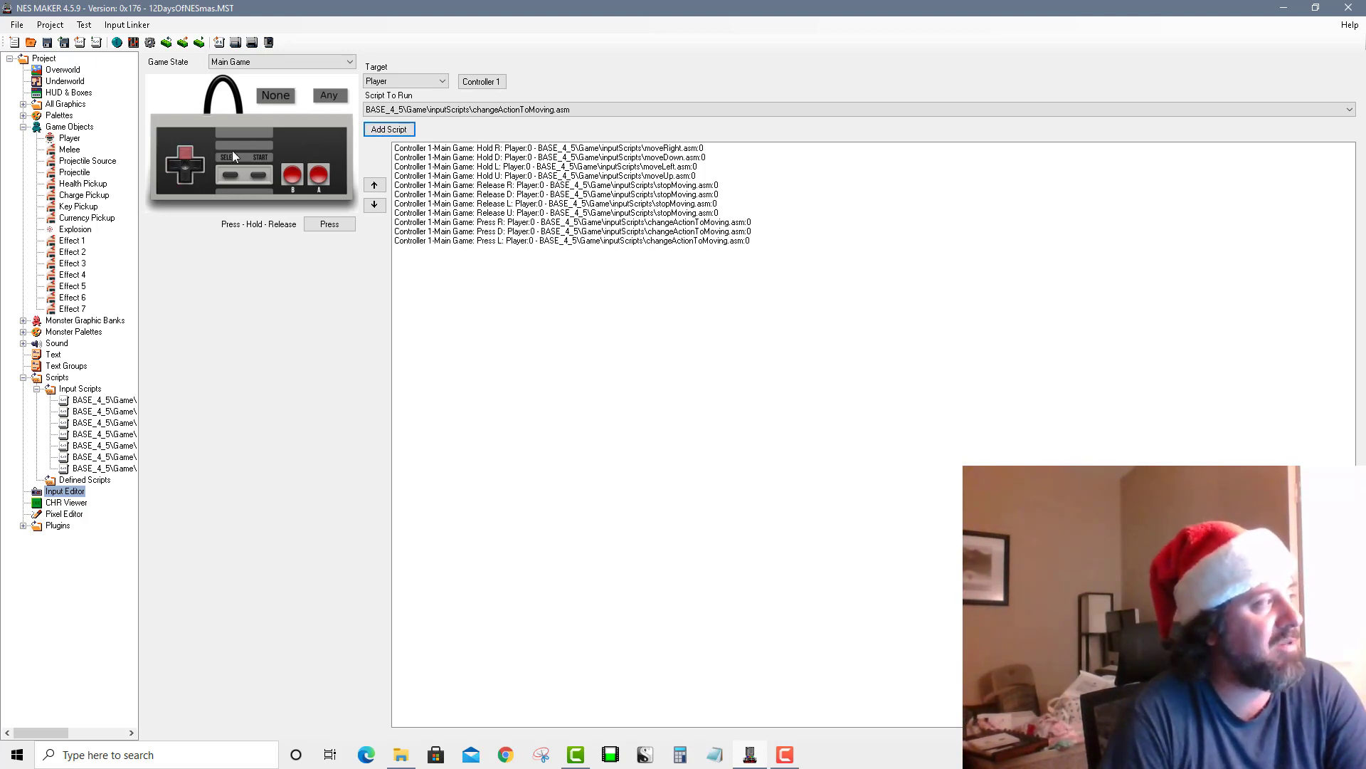
pyautogui.click(389, 129)
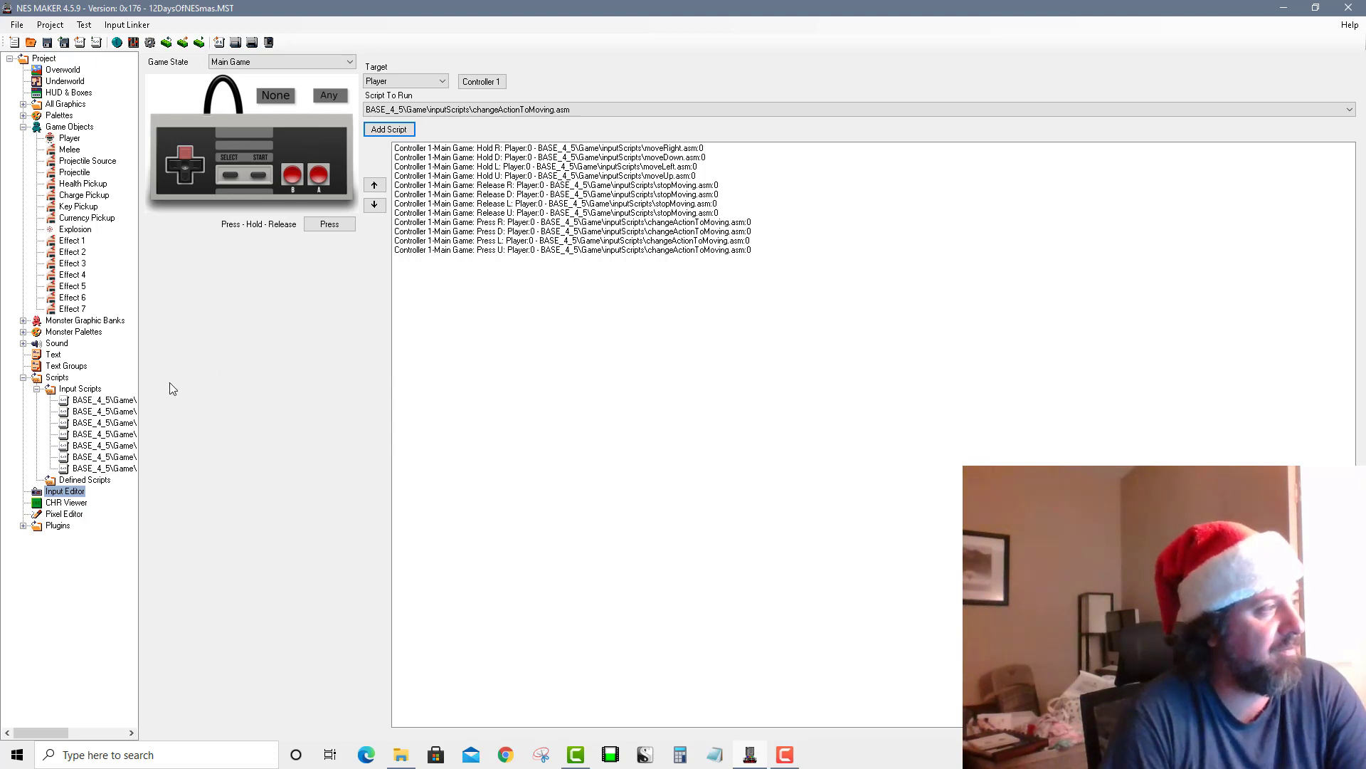
# Assign changeActionToStop.asm to the Release events of Controller 1's Right, Down, Left and Up directions for the Player in the Main Game state
pyautogui.click(313, 224)
pyautogui.click(307, 225)
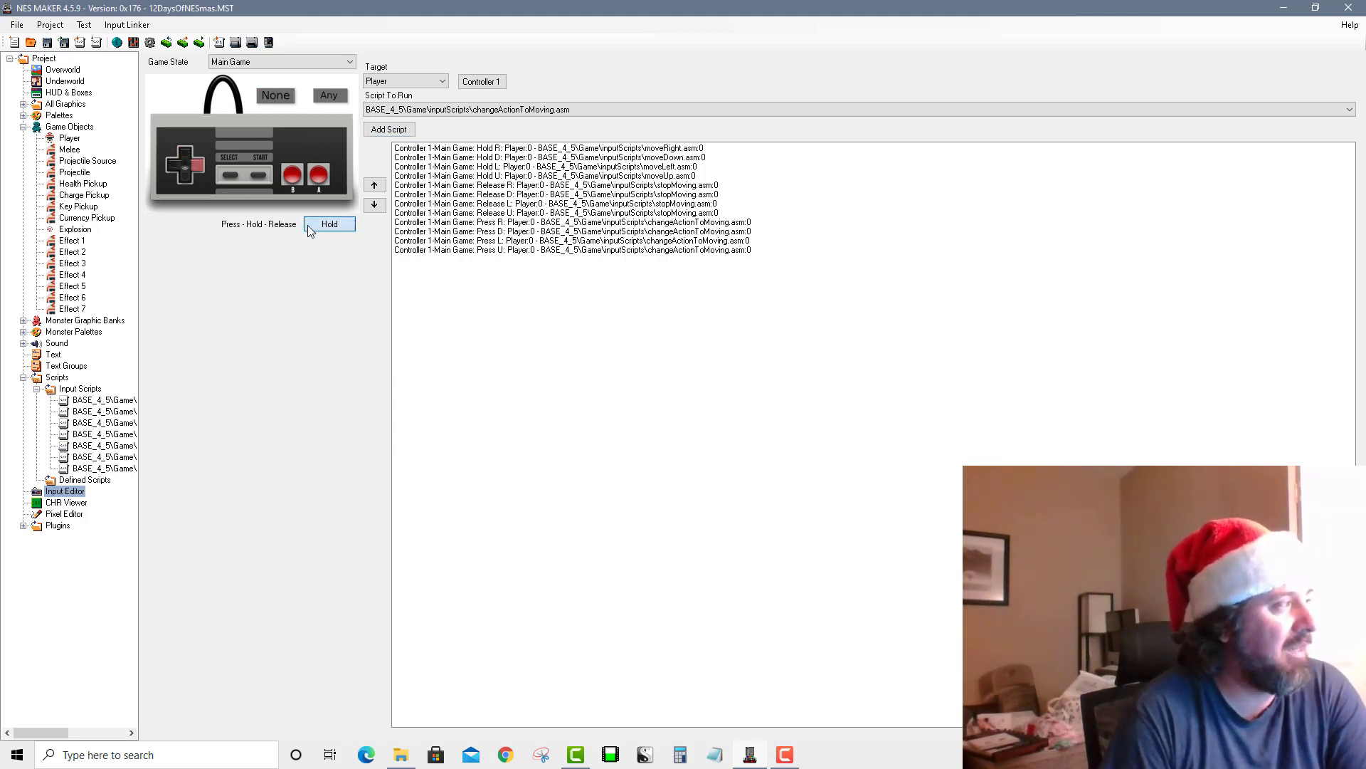
pyautogui.click(540, 109)
pyautogui.click(545, 177)
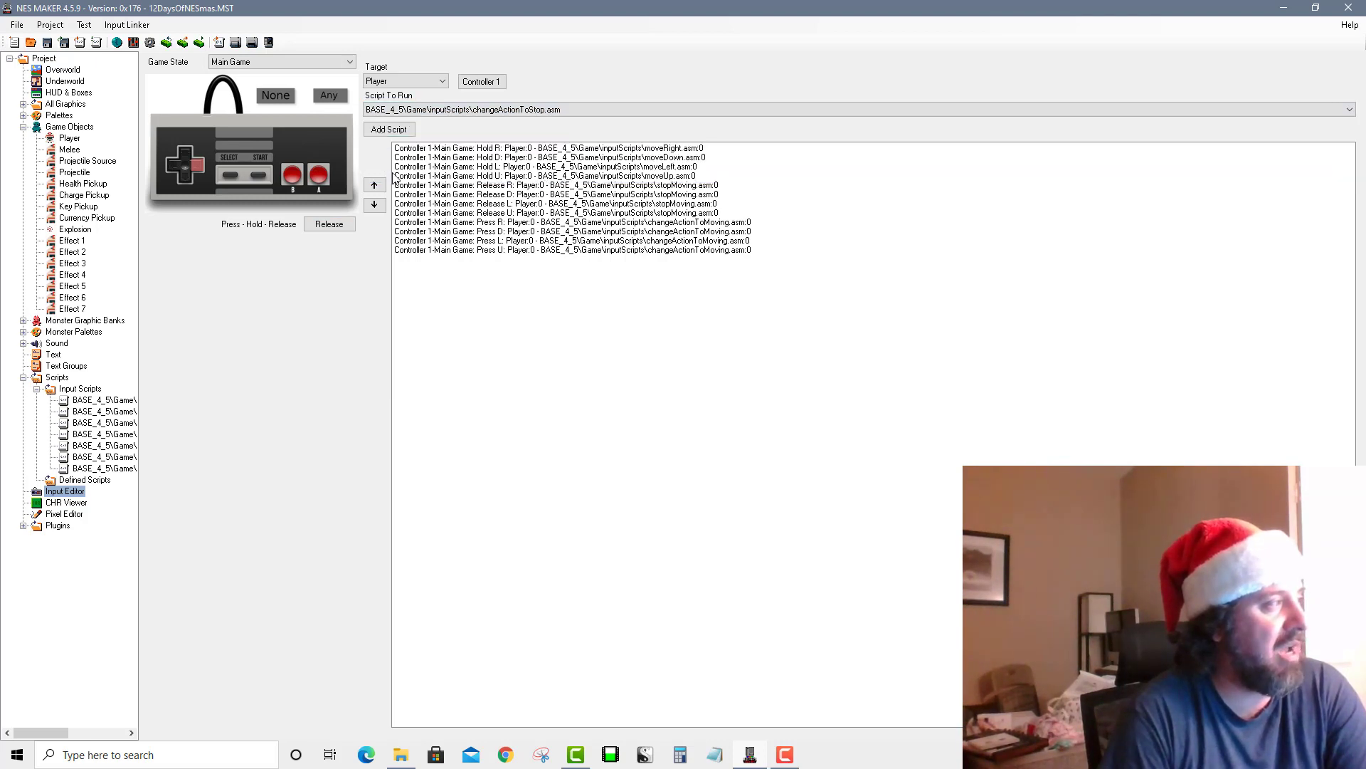
pyautogui.click(393, 132)
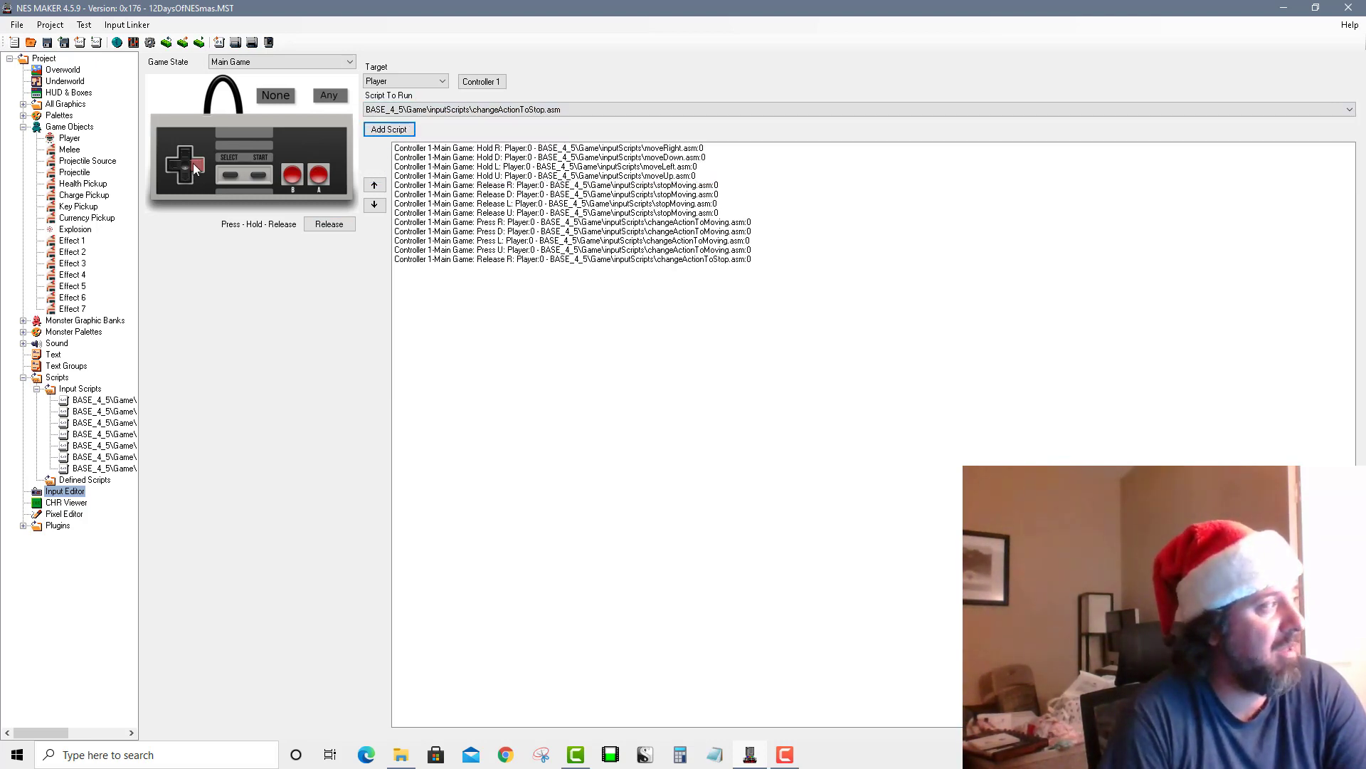
pyautogui.click(185, 176)
pyautogui.click(398, 135)
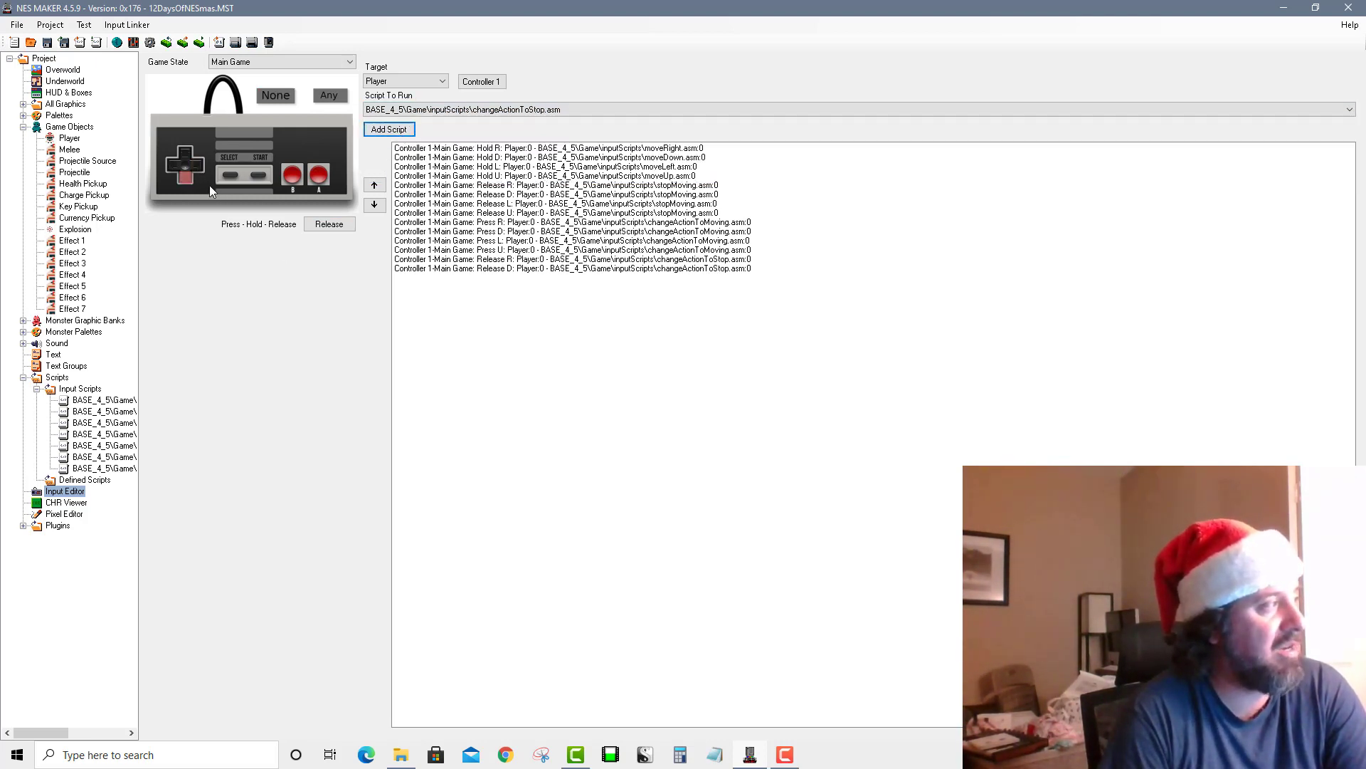
pyautogui.click(173, 164)
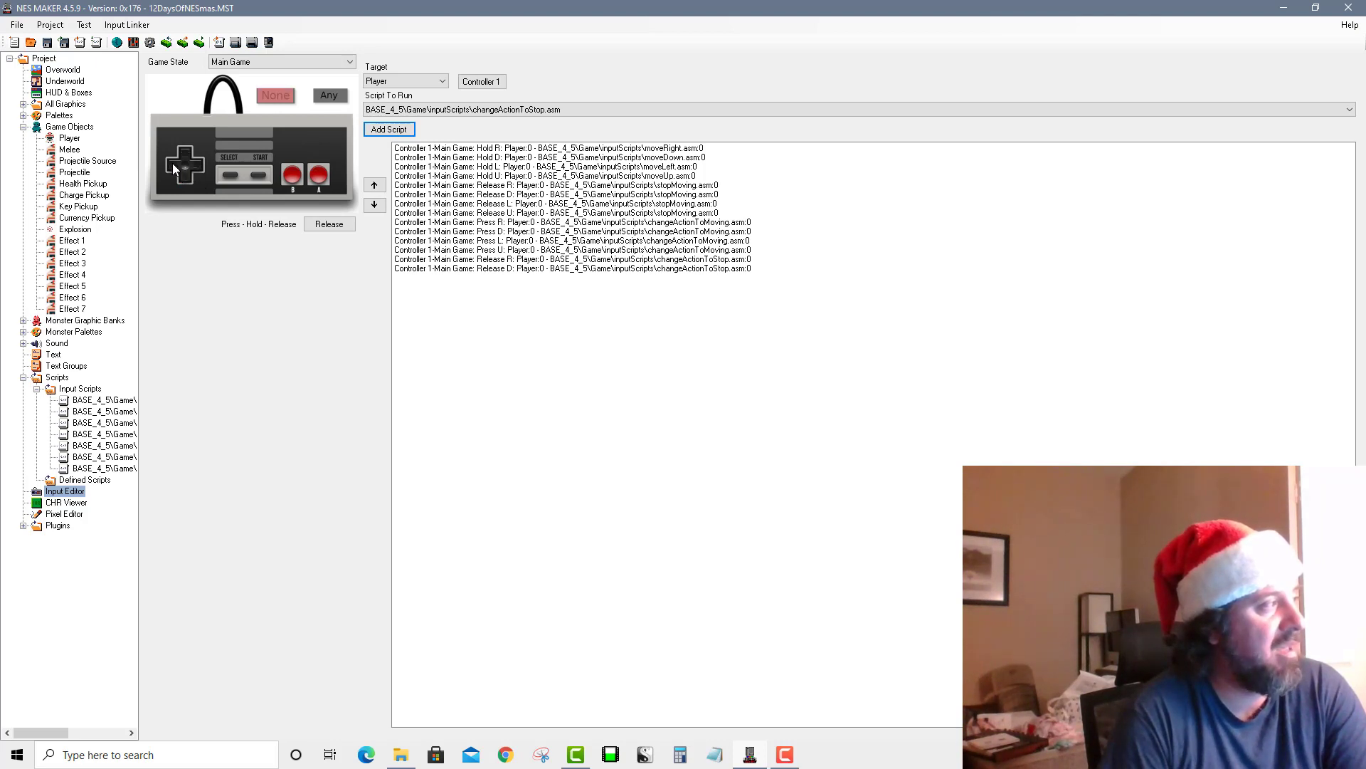
pyautogui.click(404, 131)
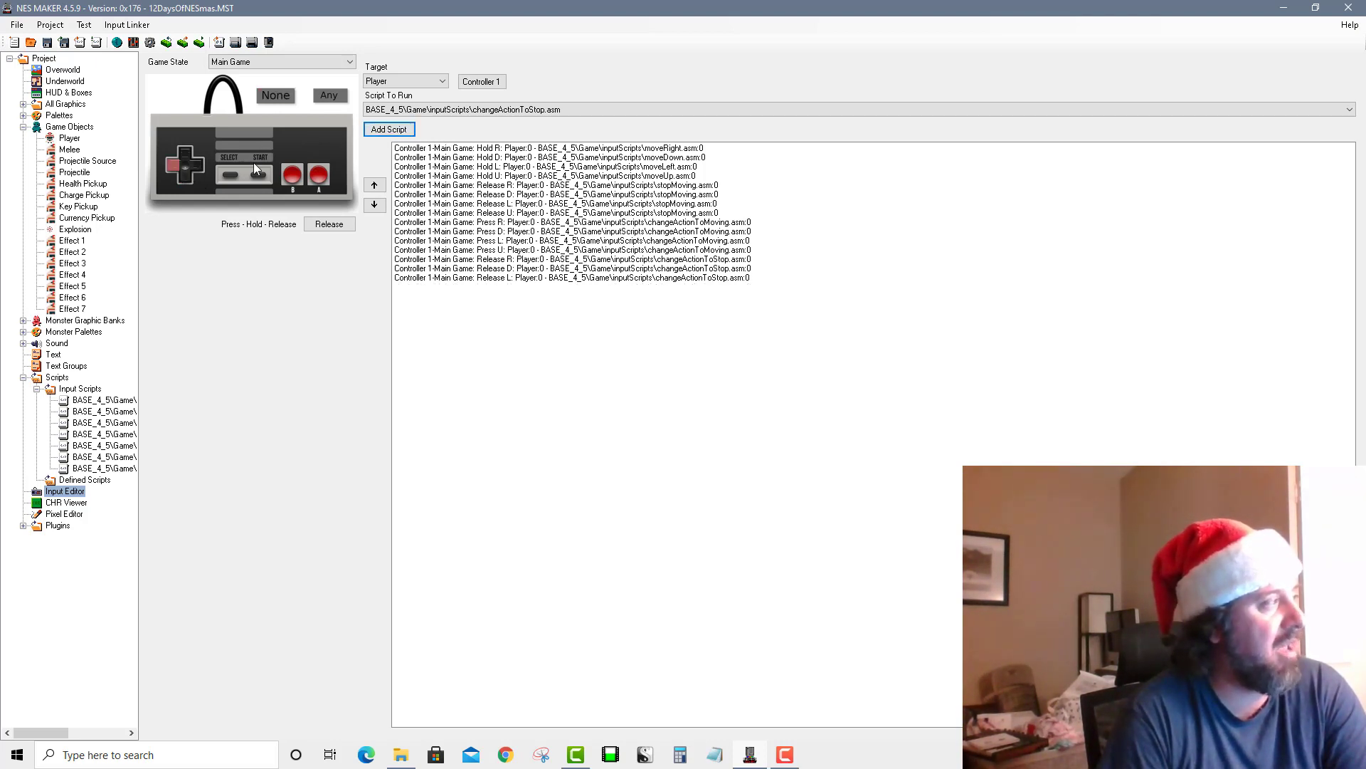
pyautogui.click(185, 154)
pyautogui.click(380, 132)
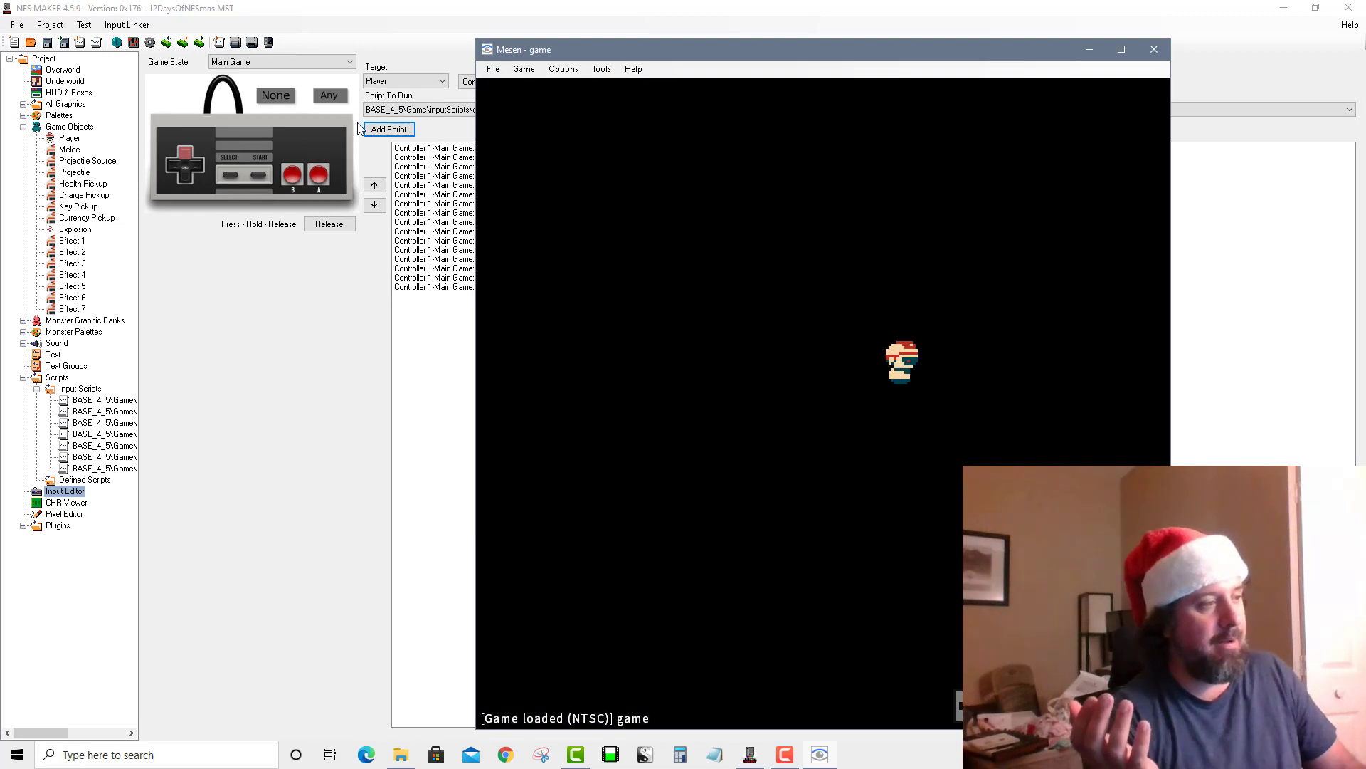
# Walk the player in all four directions in the running game to test the walk and stop animations, and close the emulator
pyautogui.press('Left')
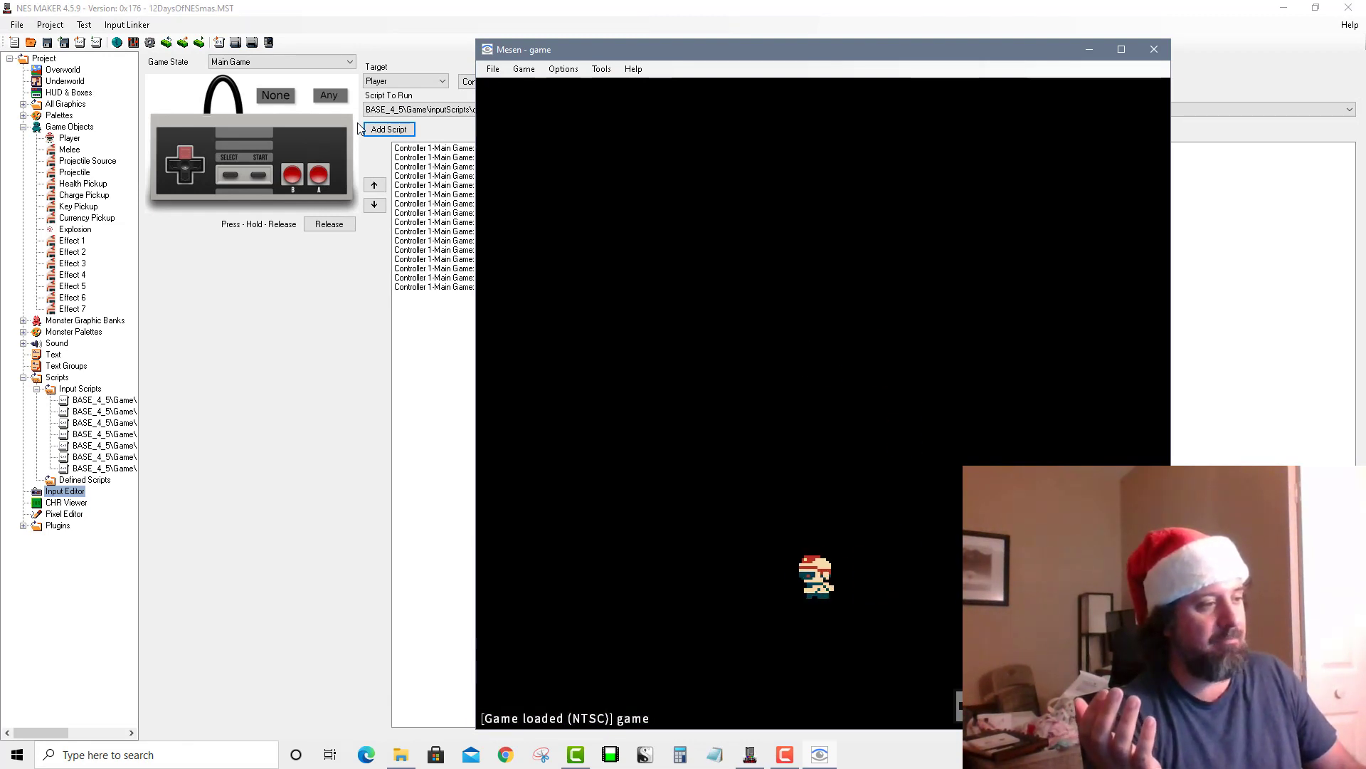
pyautogui.press('Up')
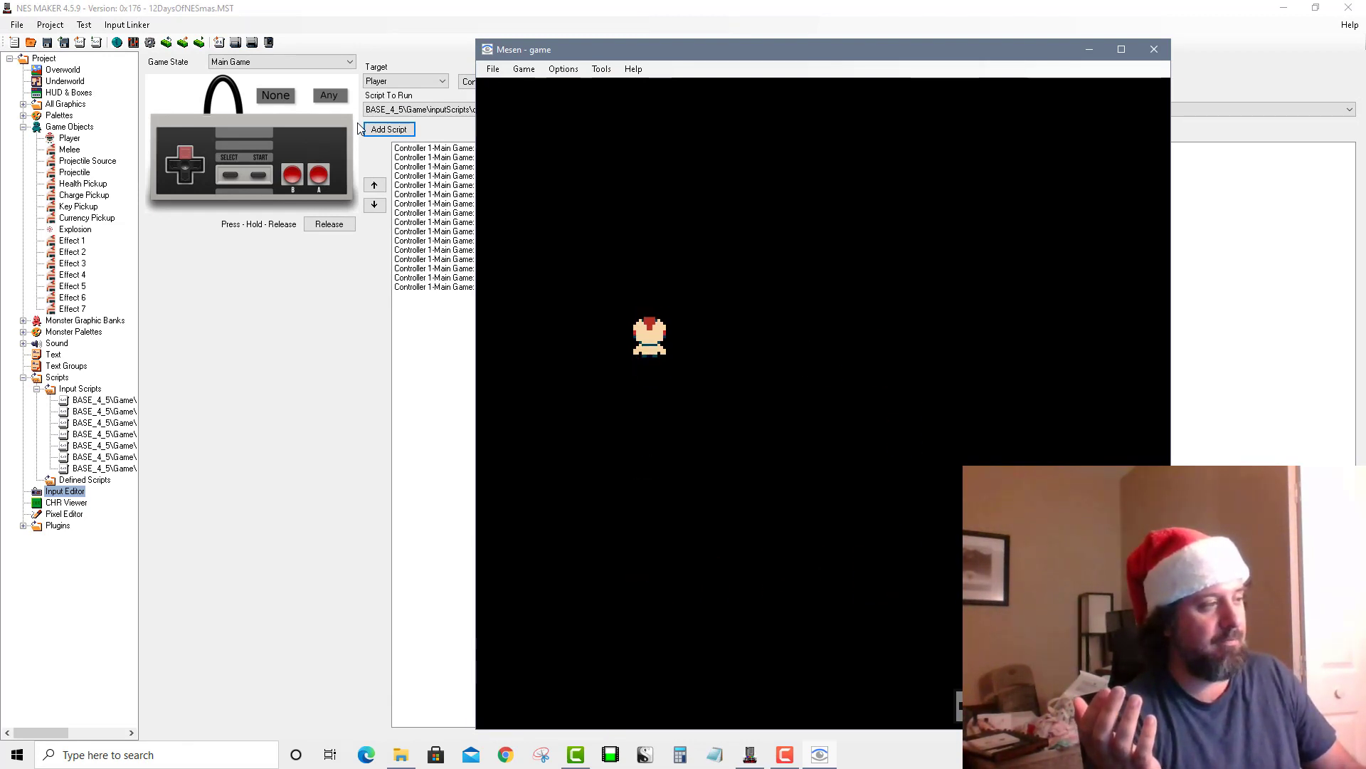
pyautogui.press('Right')
pyautogui.press('Down')
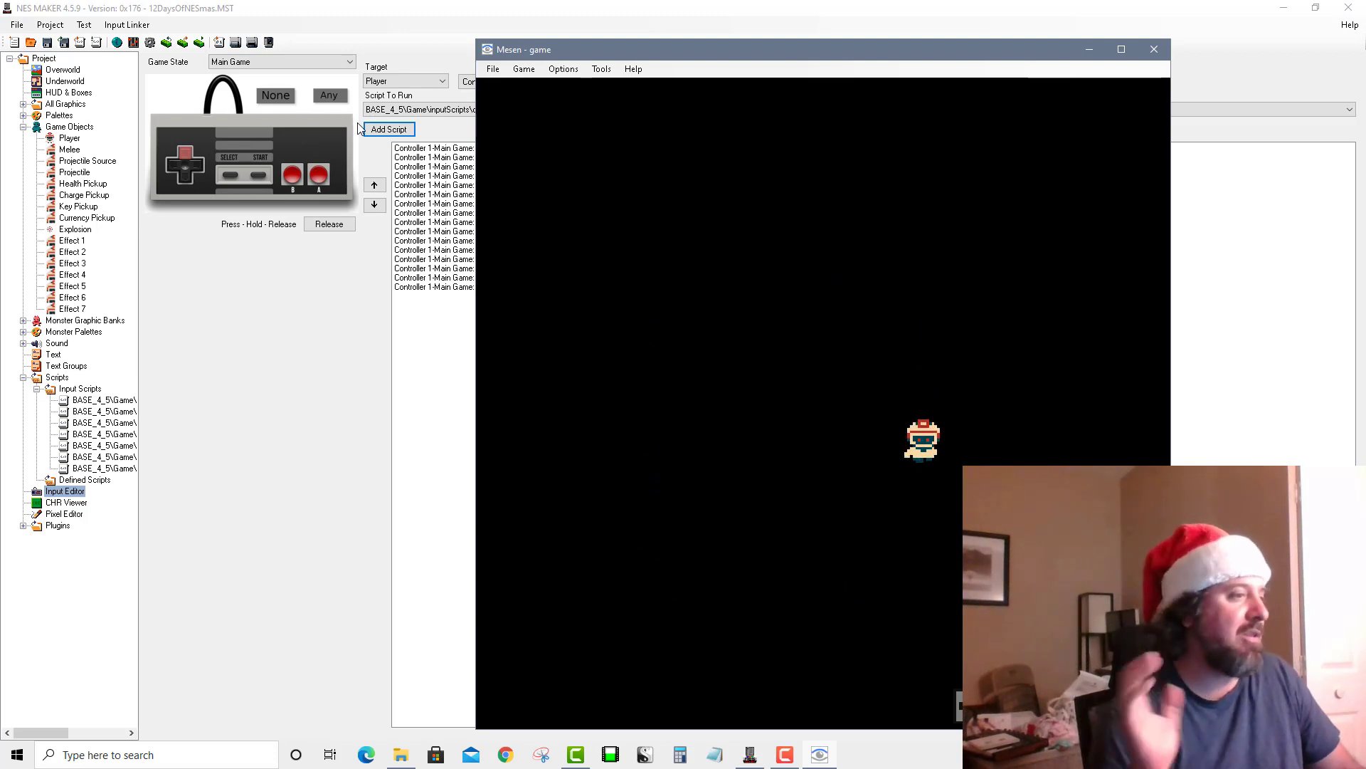
pyautogui.press('Left')
pyautogui.press('Up')
pyautogui.press('Right')
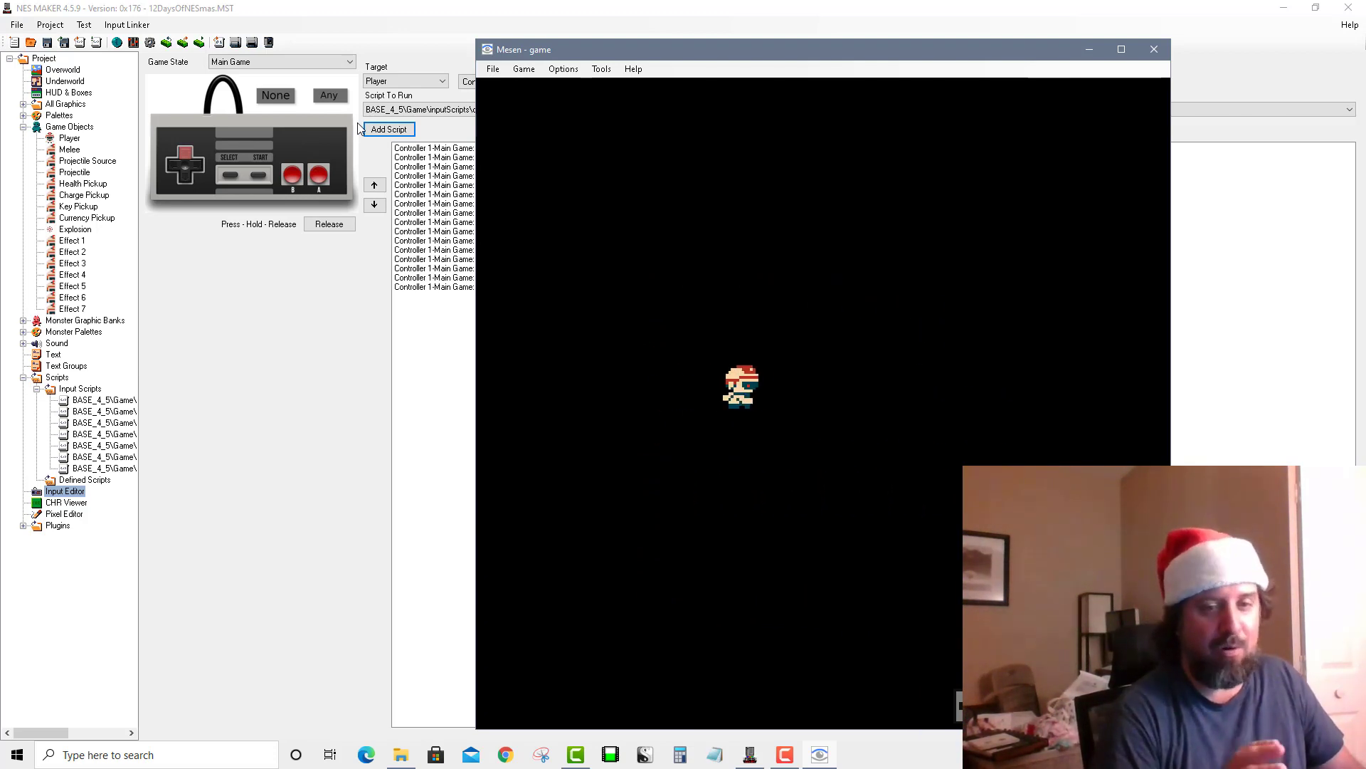
pyautogui.press('Right')
pyautogui.press('Down')
pyautogui.press('Left')
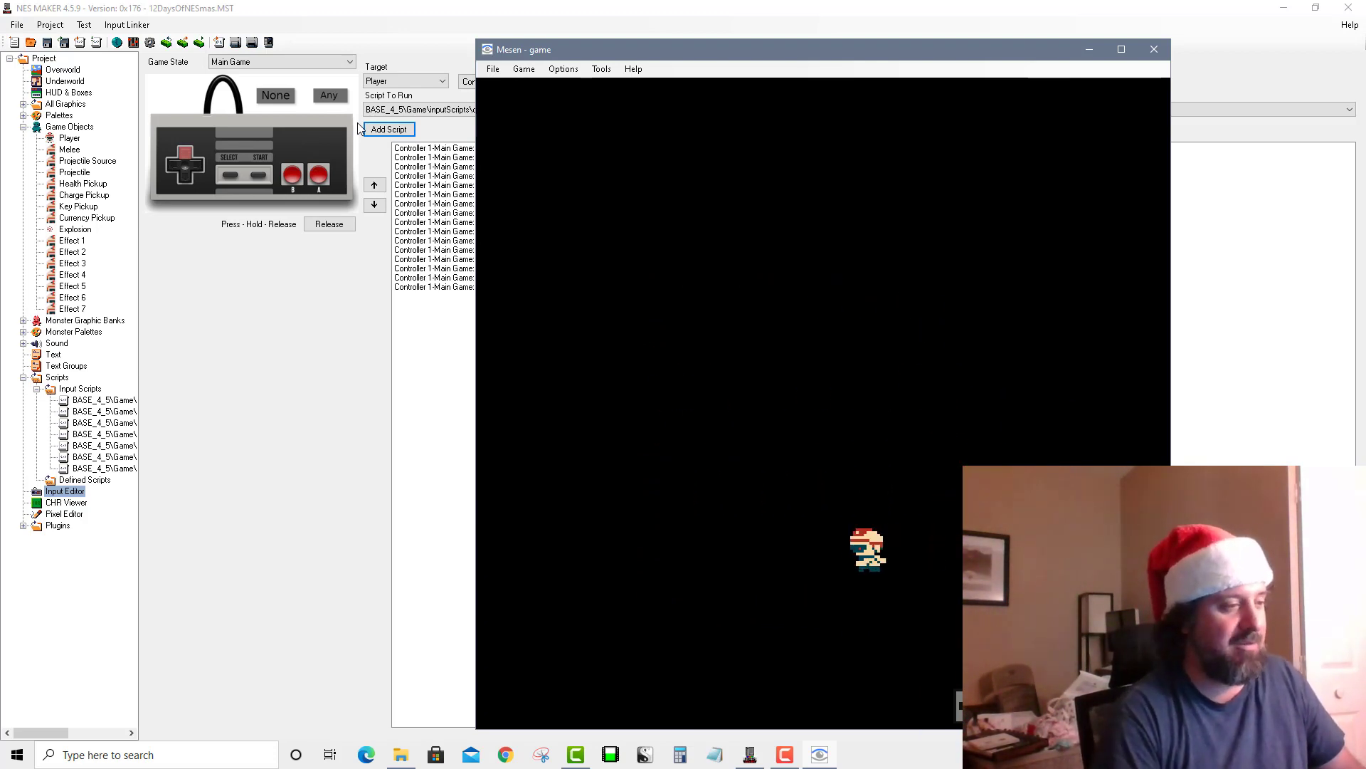
pyautogui.press('Up')
pyautogui.press('Right')
pyautogui.press('Down')
pyautogui.press('Left')
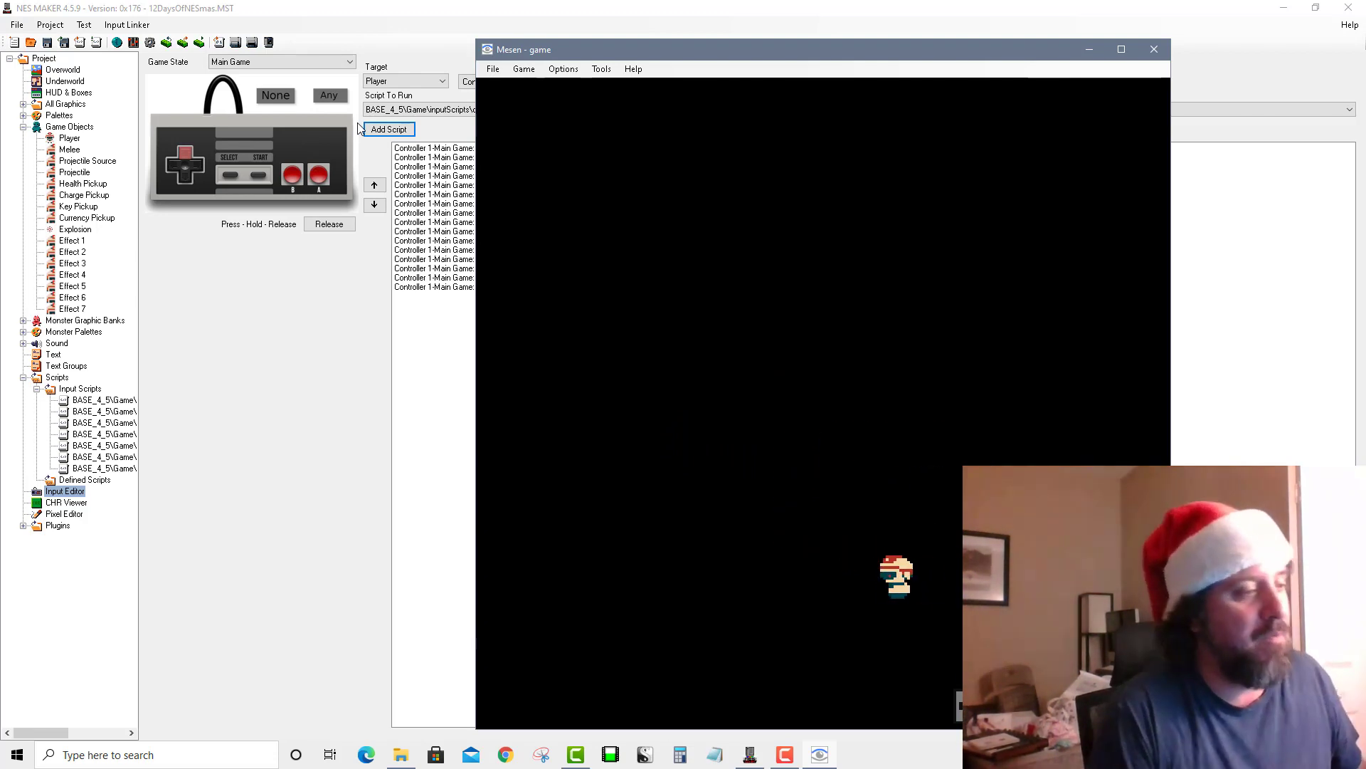
pyautogui.press('Left')
pyautogui.press('Up')
pyautogui.press('Right')
pyautogui.press('Down')
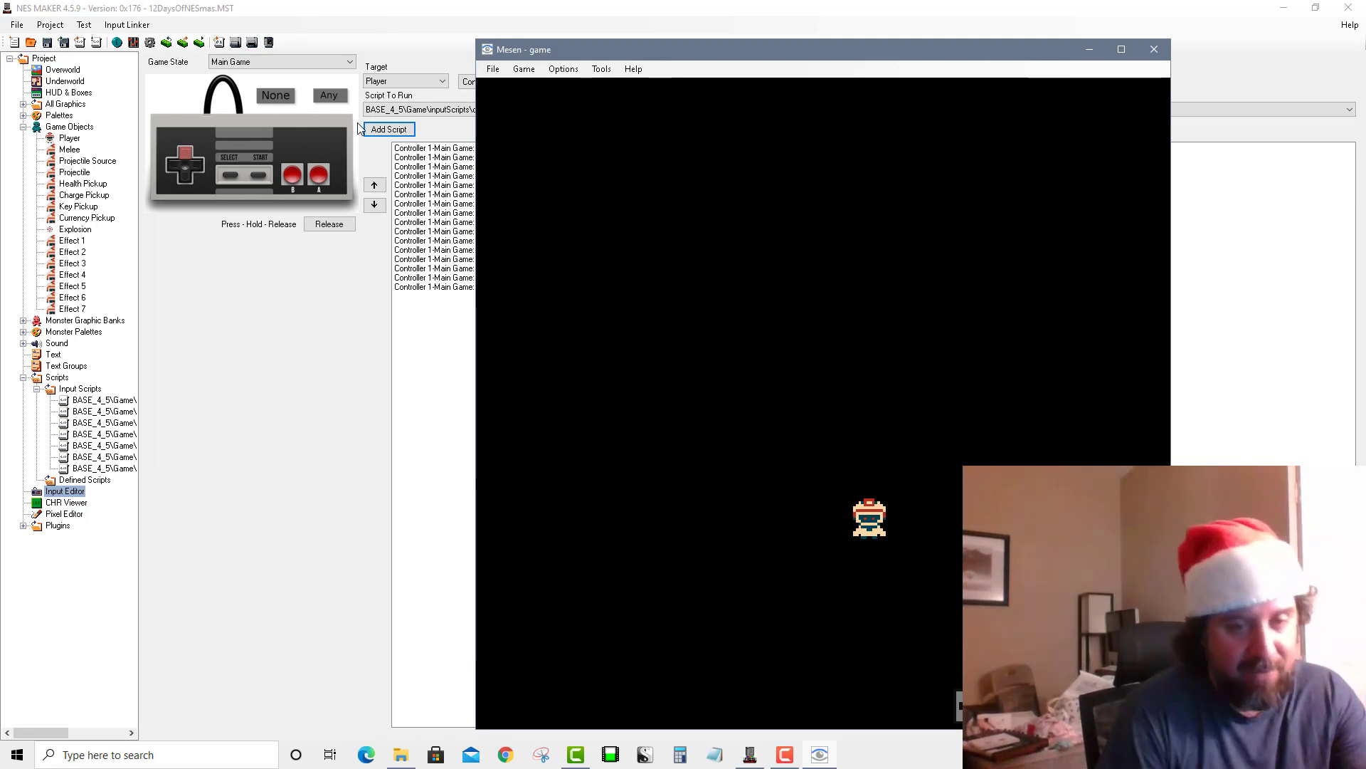
pyautogui.click(1153, 51)
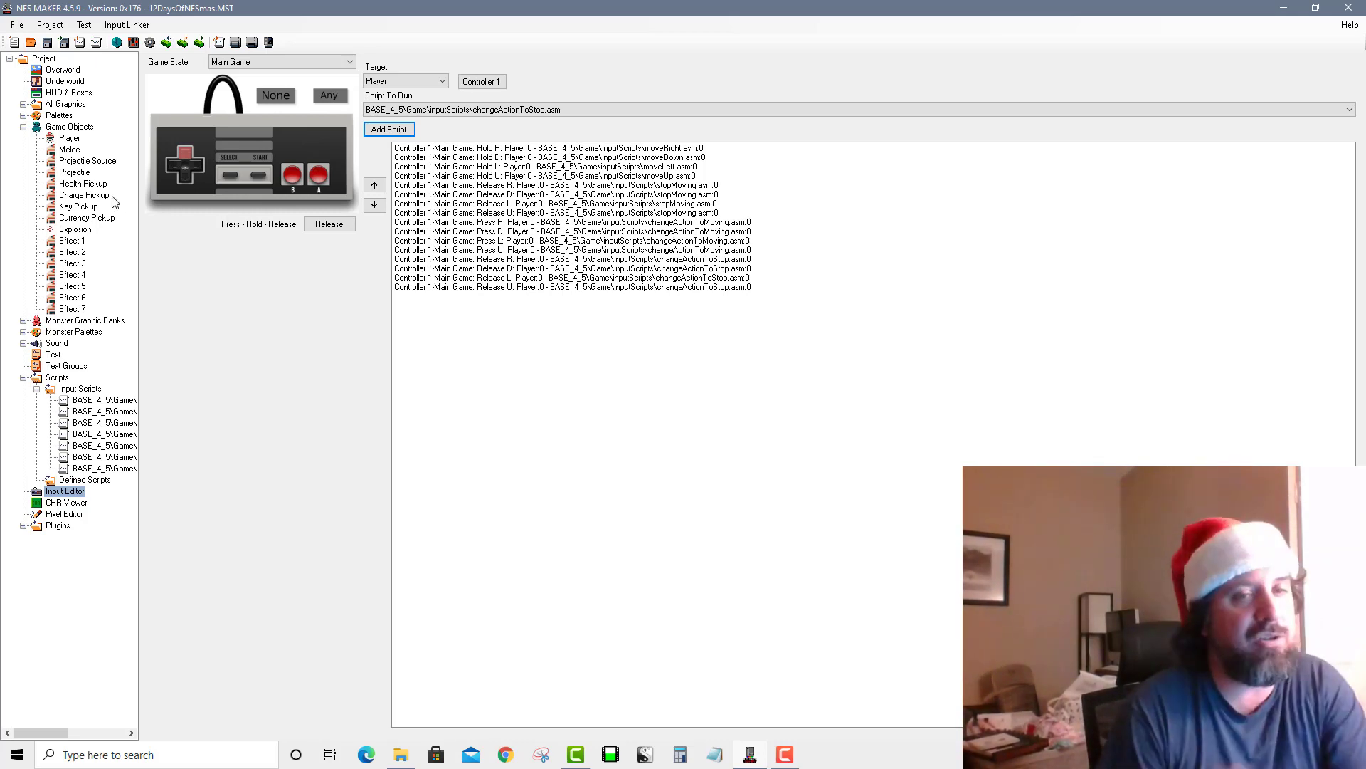
# Add simpleReset.asm from BASE_4_5\Game\inputScripts to the project's input scripts and open it to examine its code
pyautogui.click(76, 389)
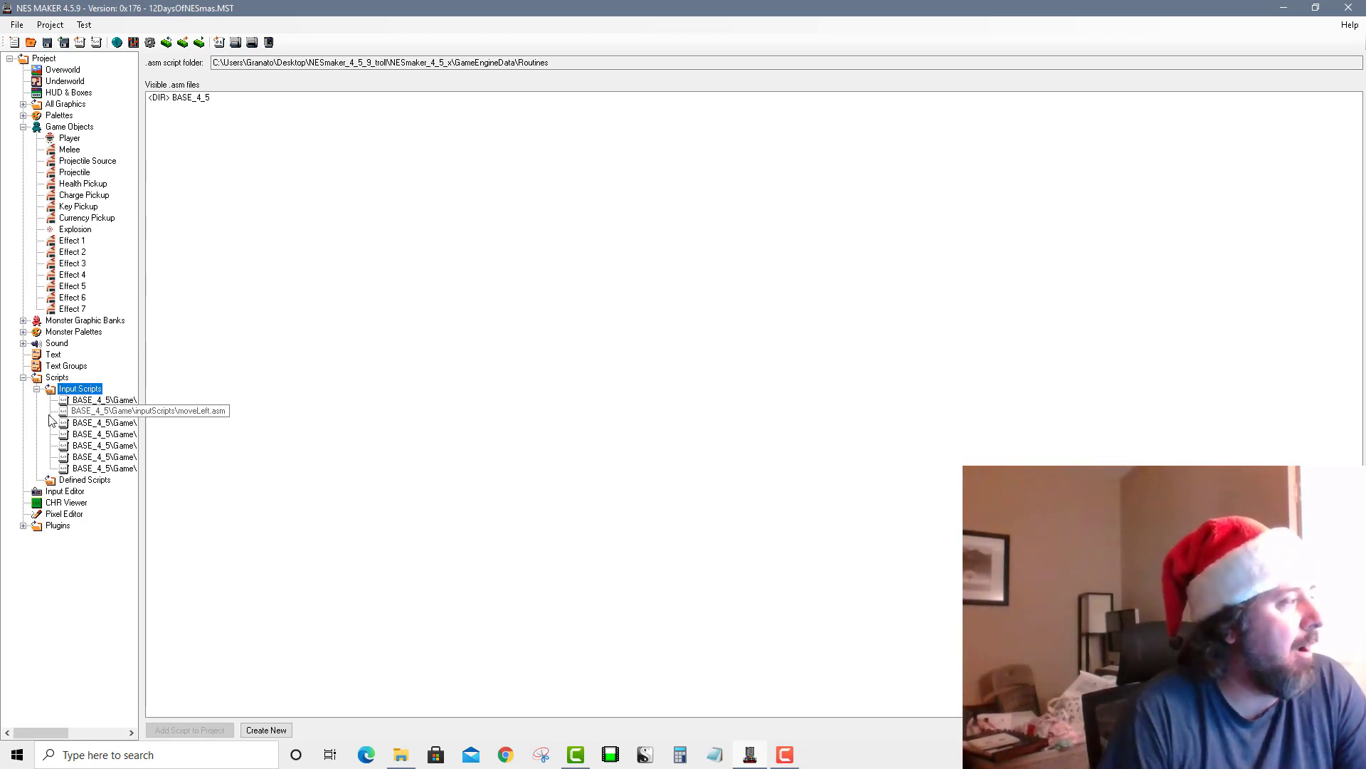
pyautogui.doubleClick(203, 100)
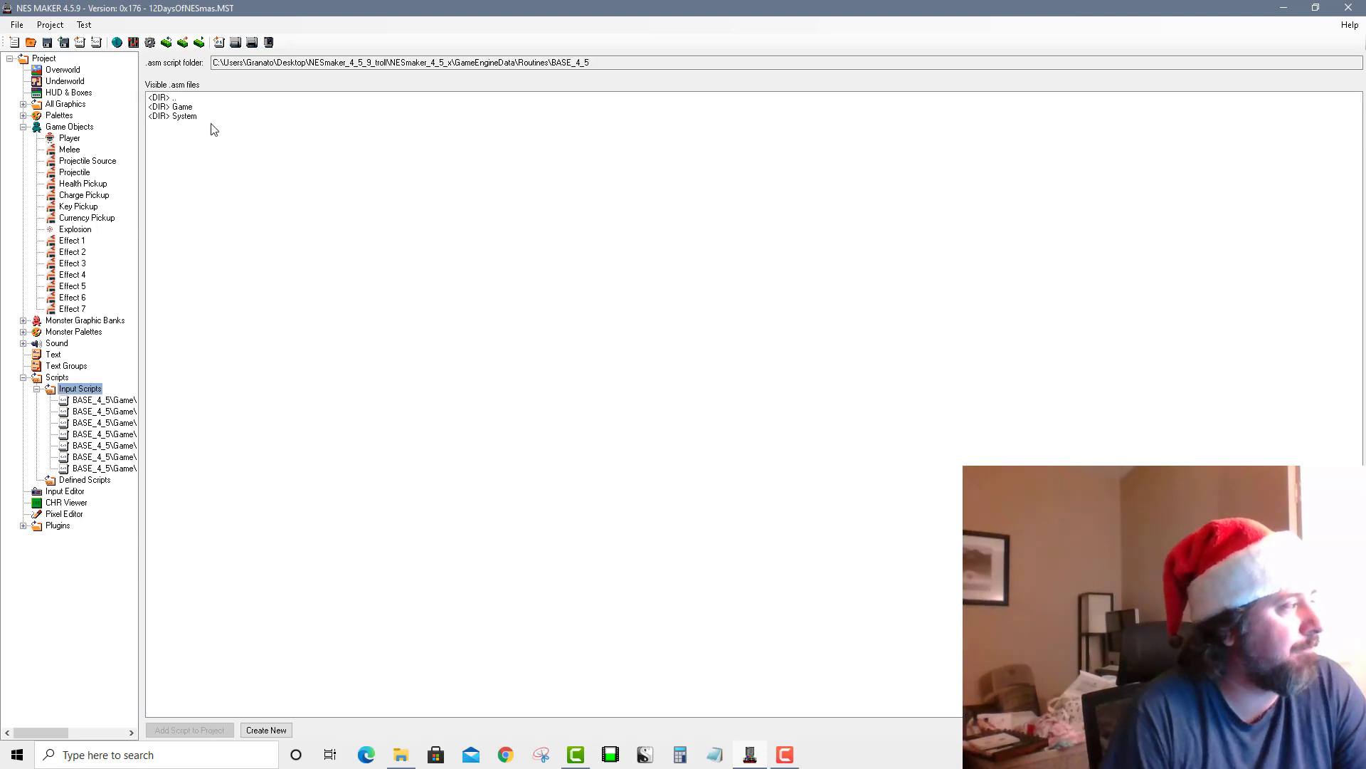
pyautogui.doubleClick(213, 108)
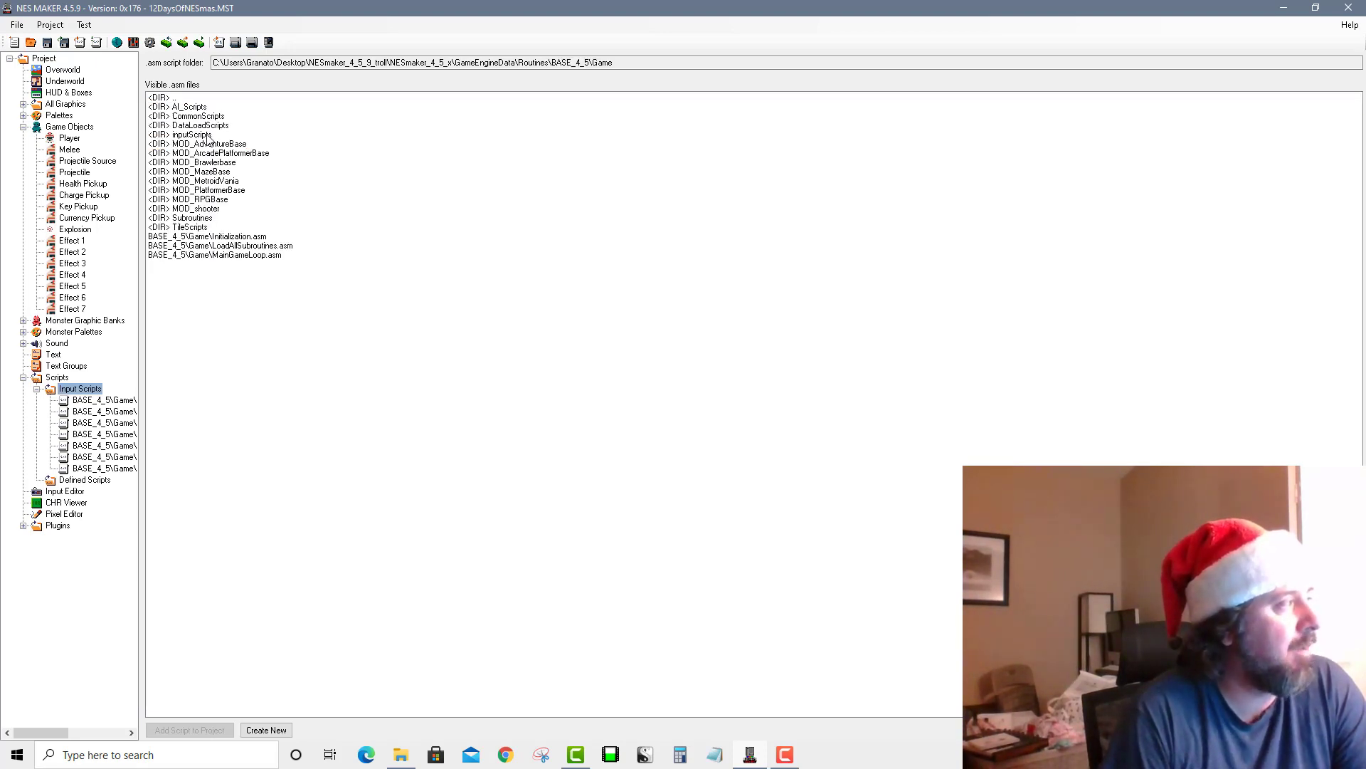
pyautogui.click(207, 135)
pyautogui.doubleClick(207, 135)
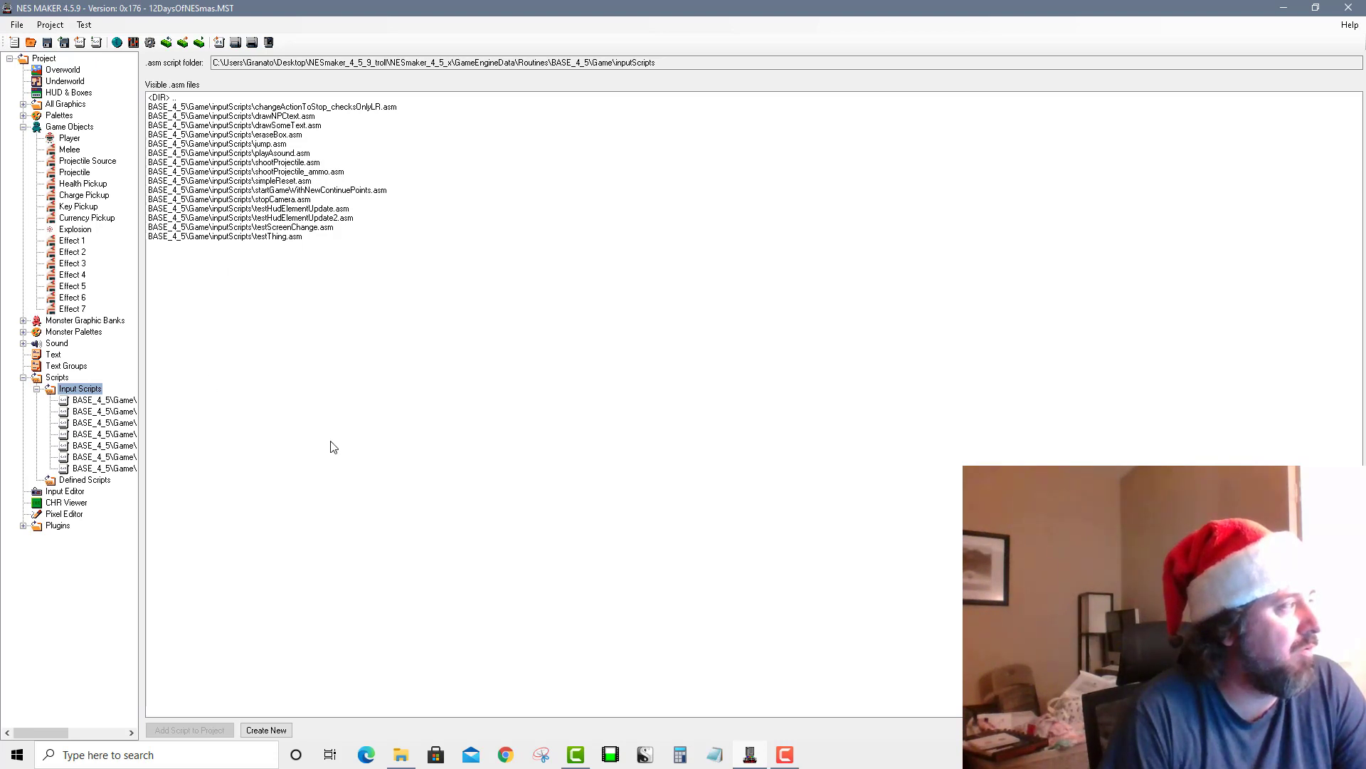
pyautogui.doubleClick(263, 182)
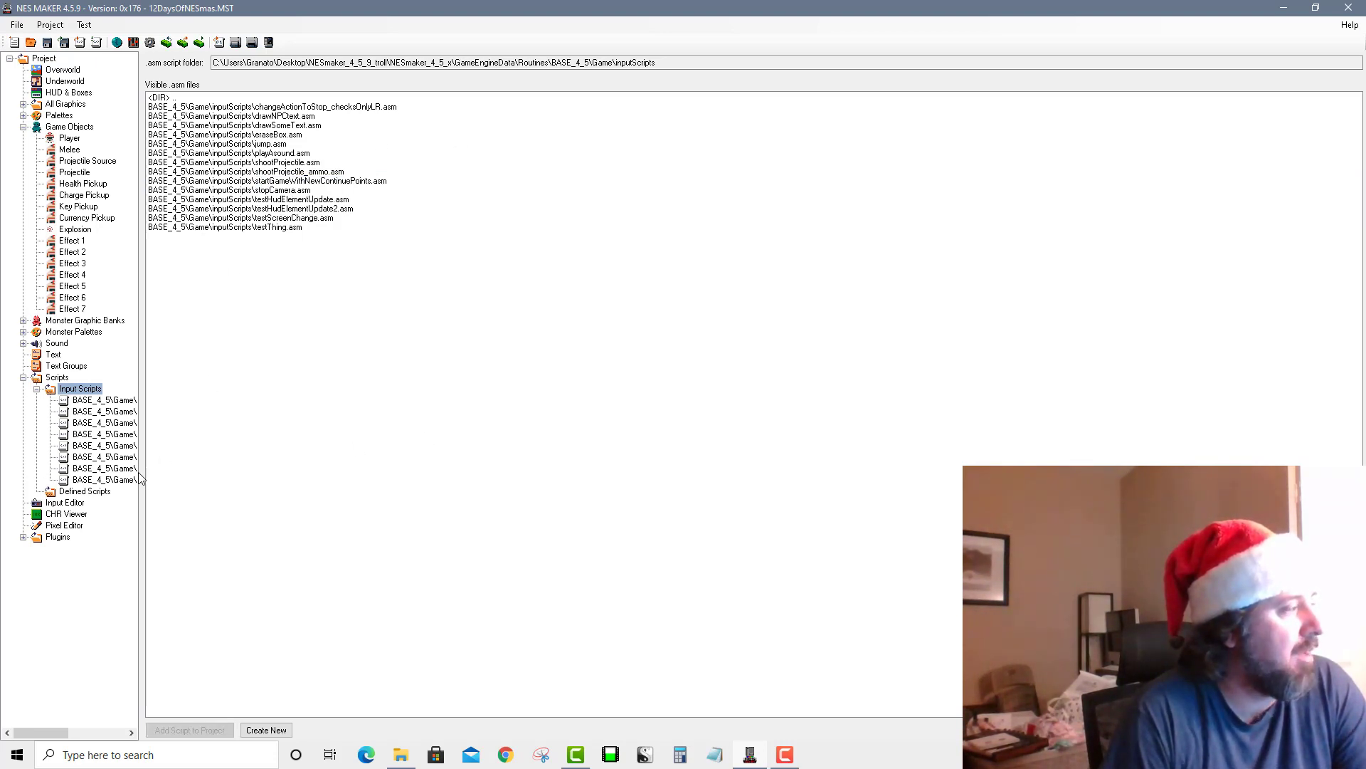
pyautogui.click(120, 481)
pyautogui.moveTo(229, 100); pyautogui.dragTo(156, 117)
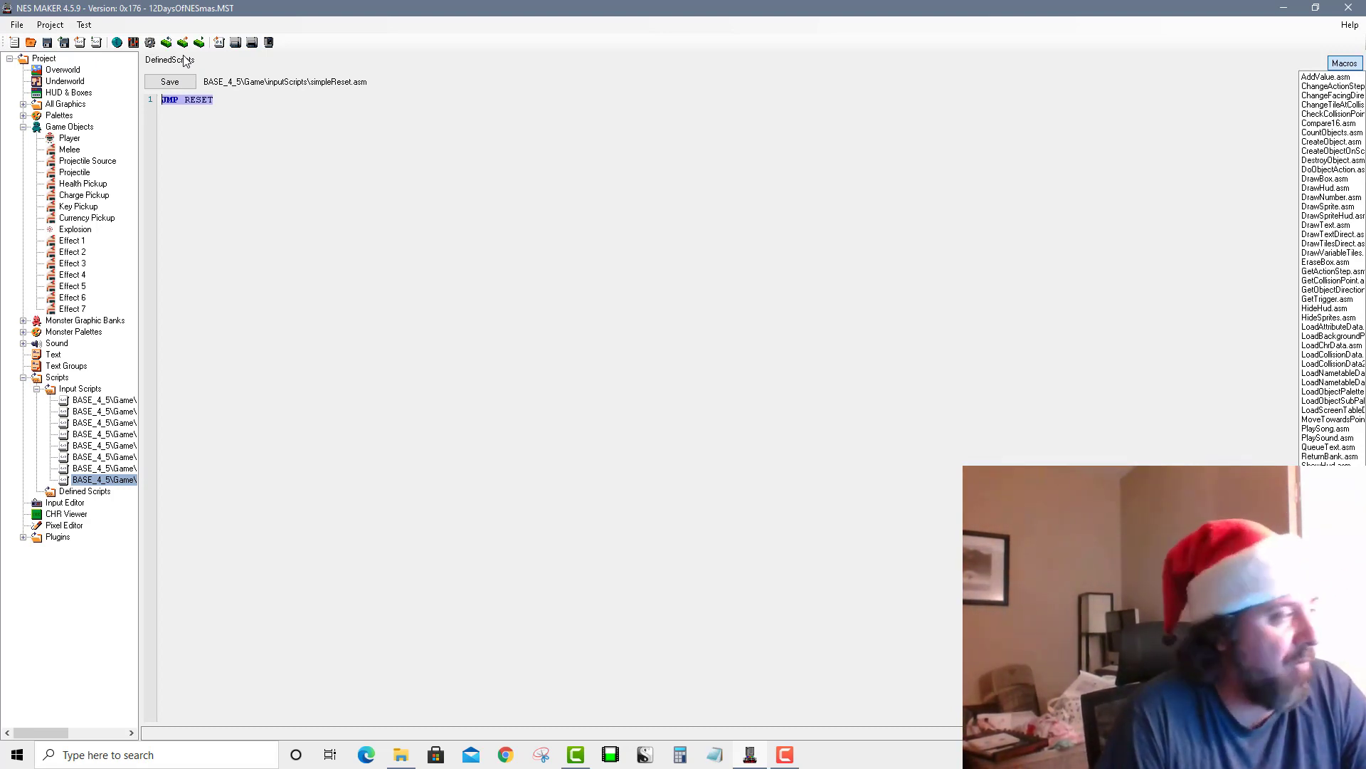
# Assign simpleReset.asm to the Press event of Controller 1's B button, targeting the Player in the Main Game state
pyautogui.click(64, 502)
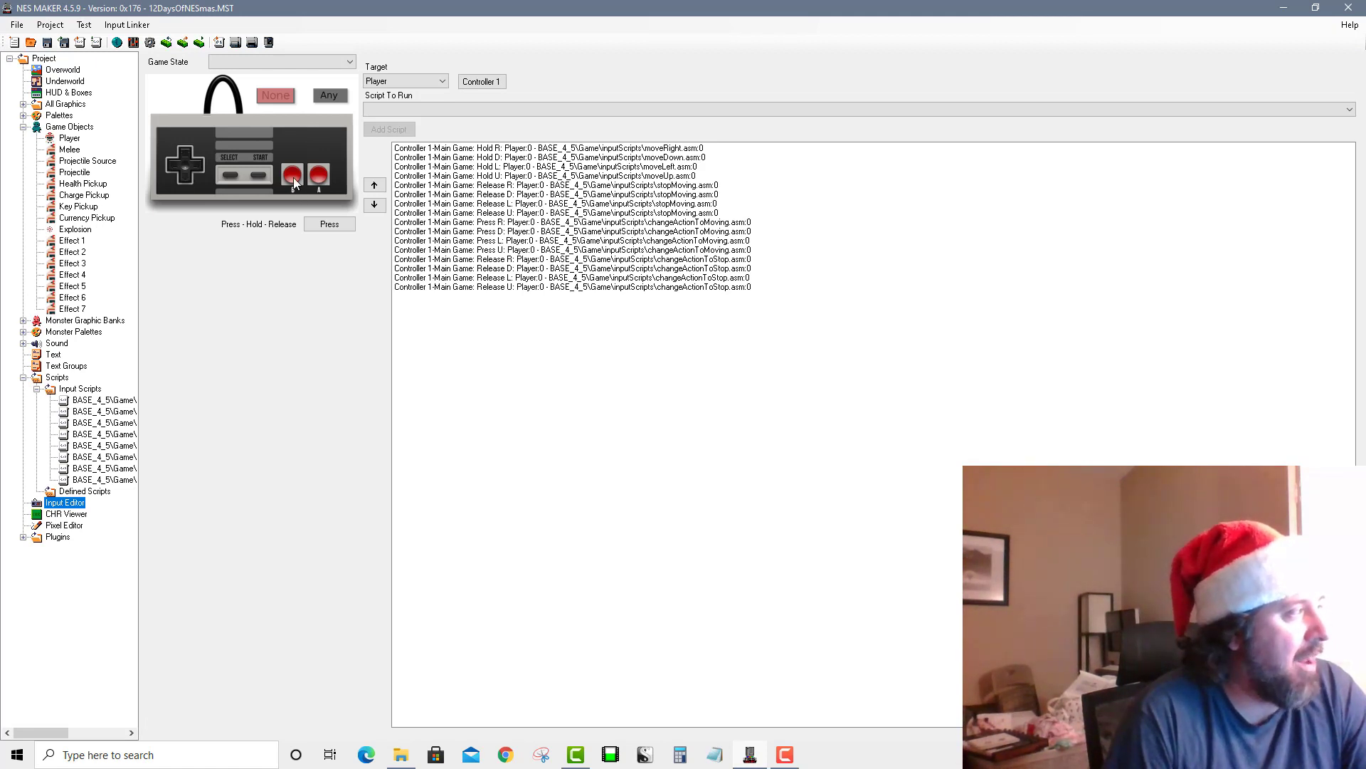
pyautogui.click(307, 62)
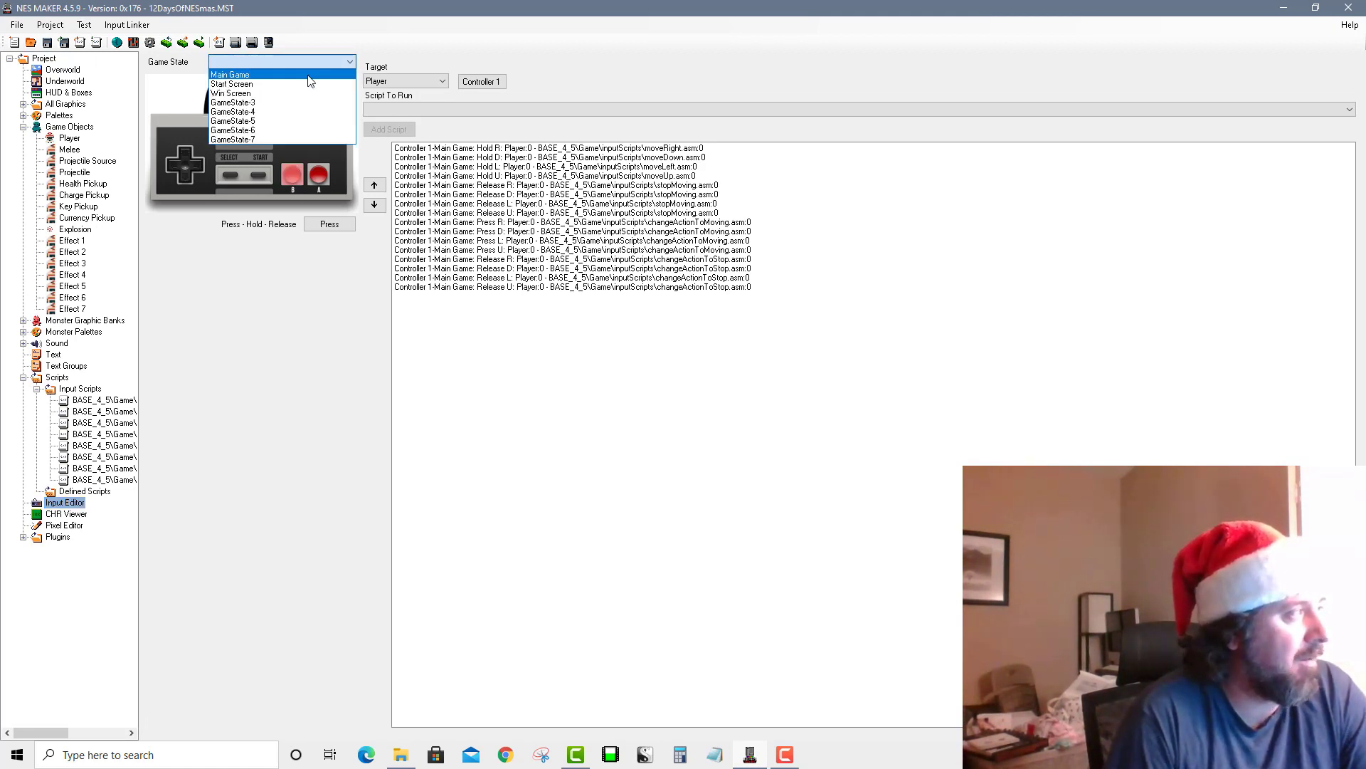
pyautogui.click(311, 80)
pyautogui.click(493, 111)
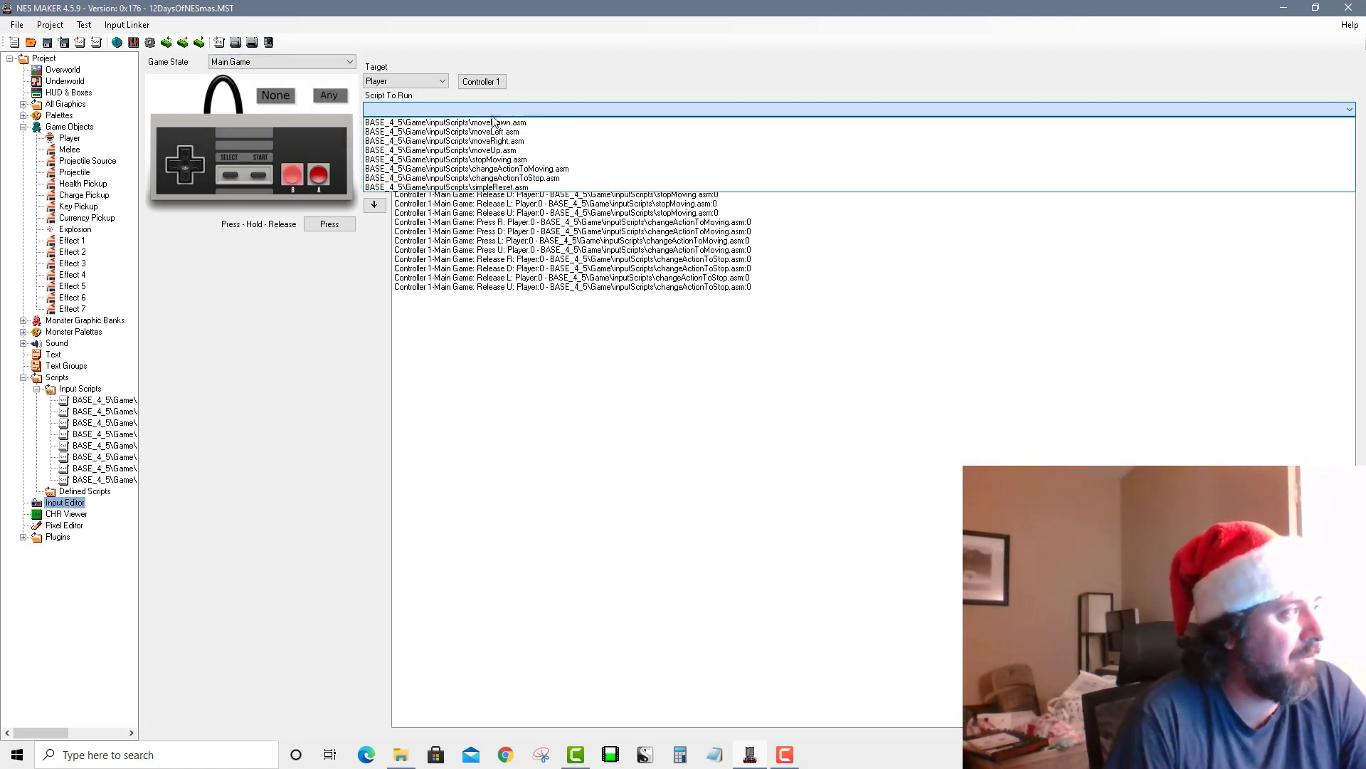
pyautogui.click(527, 187)
pyautogui.click(389, 129)
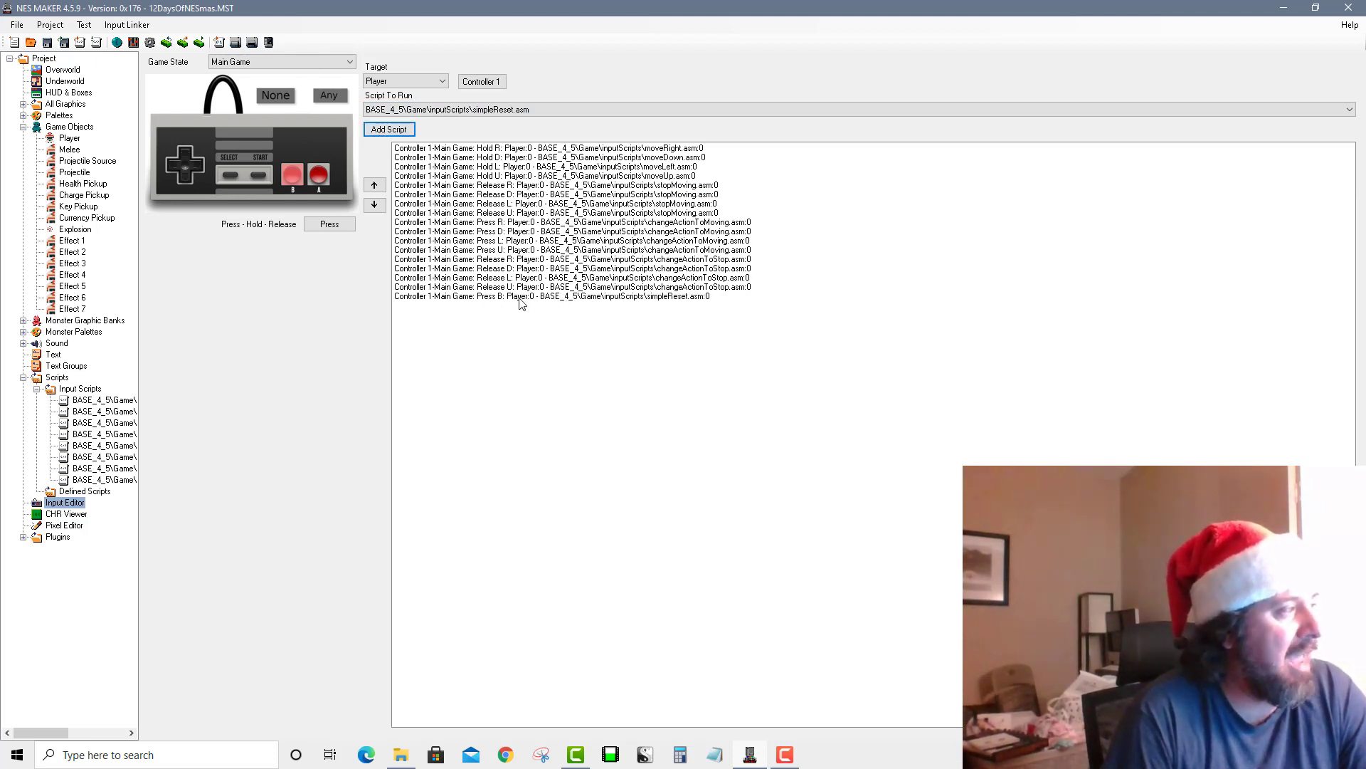
# Export and test the game, walking the player in all four directions to check the movement and the B button's reset
pyautogui.click(235, 42)
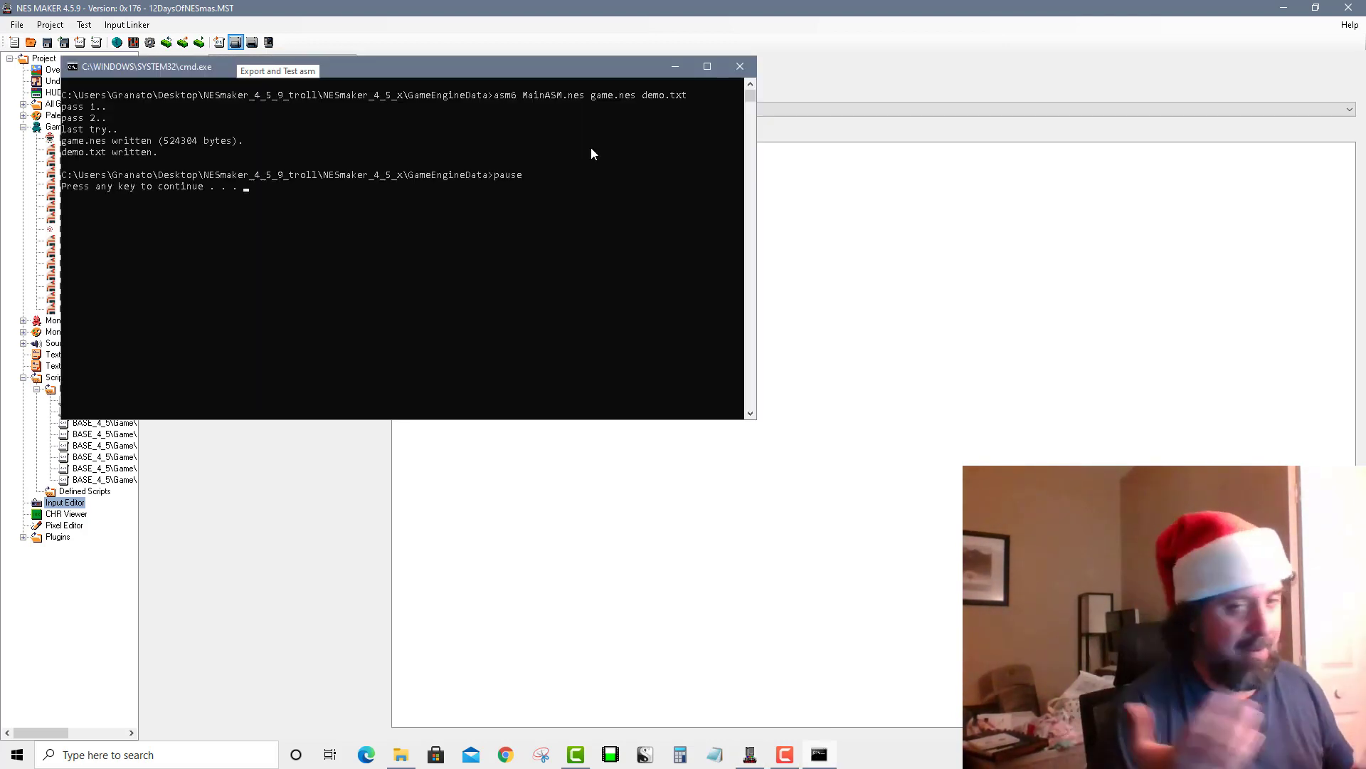
pyautogui.press('Return')
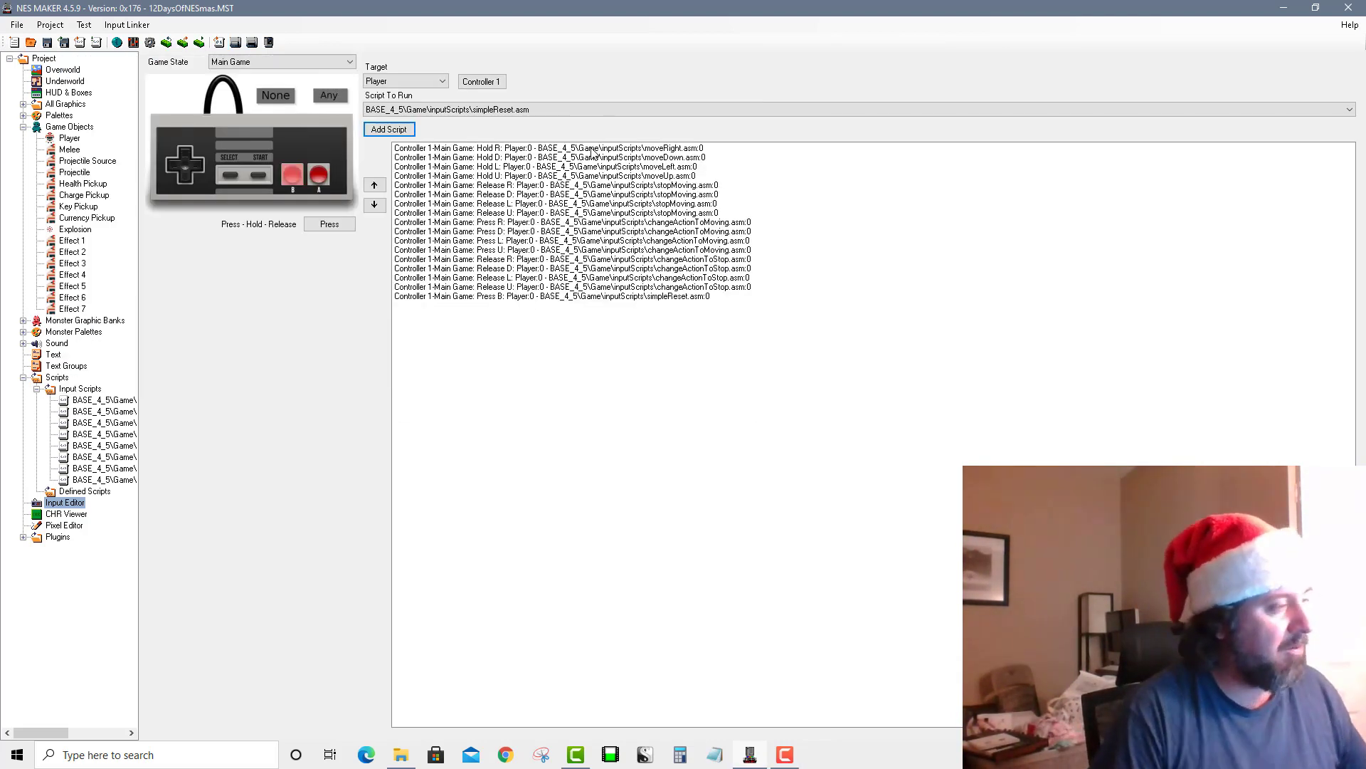
pyautogui.press('Right')
pyautogui.press('Up')
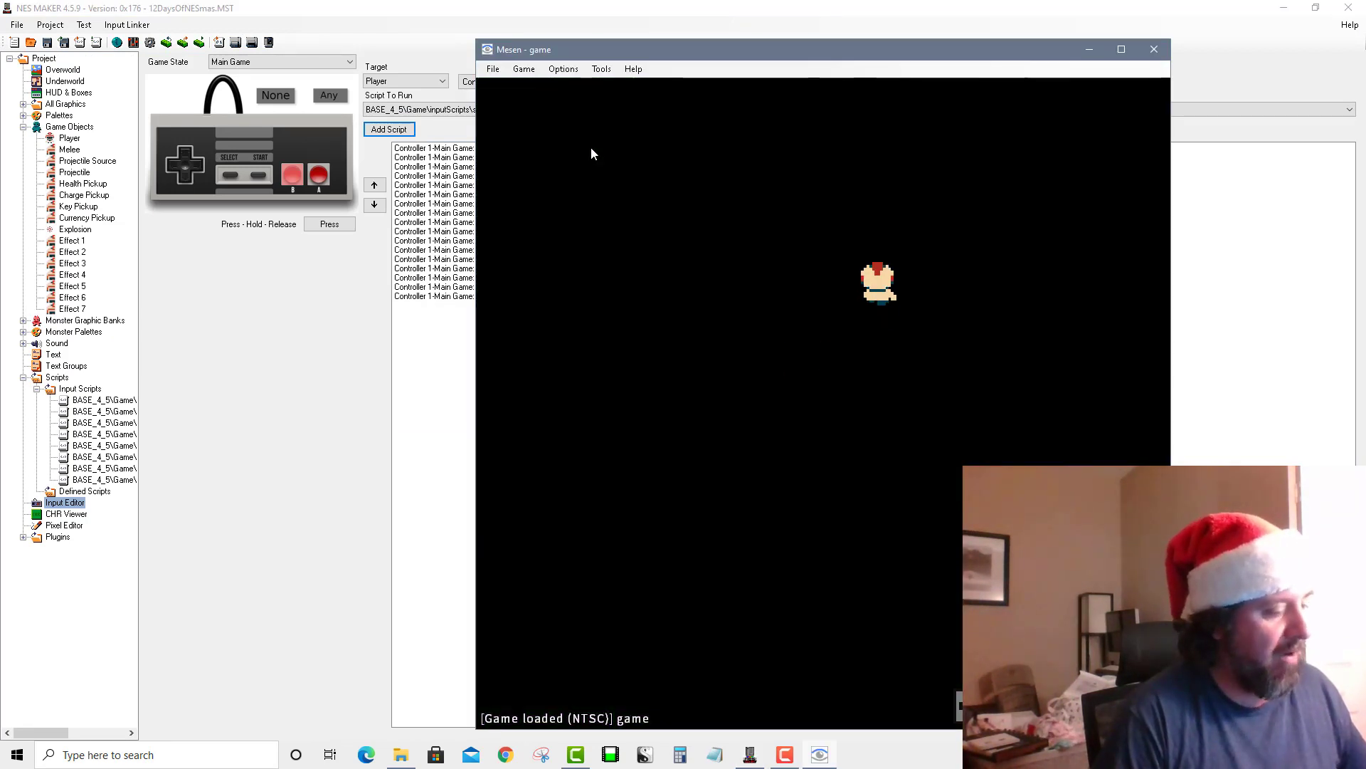
pyautogui.press('Left')
pyautogui.press('Down')
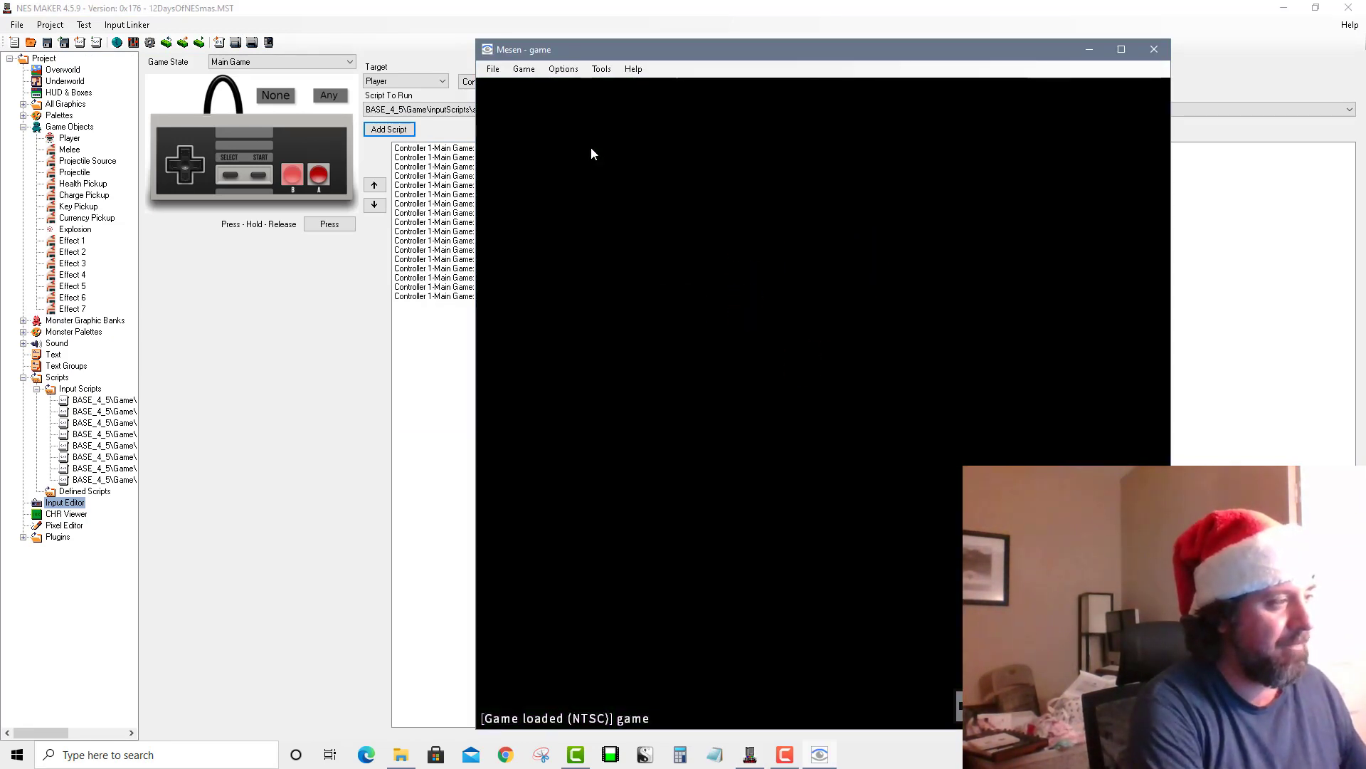
pyautogui.press('Right')
pyautogui.press('Up')
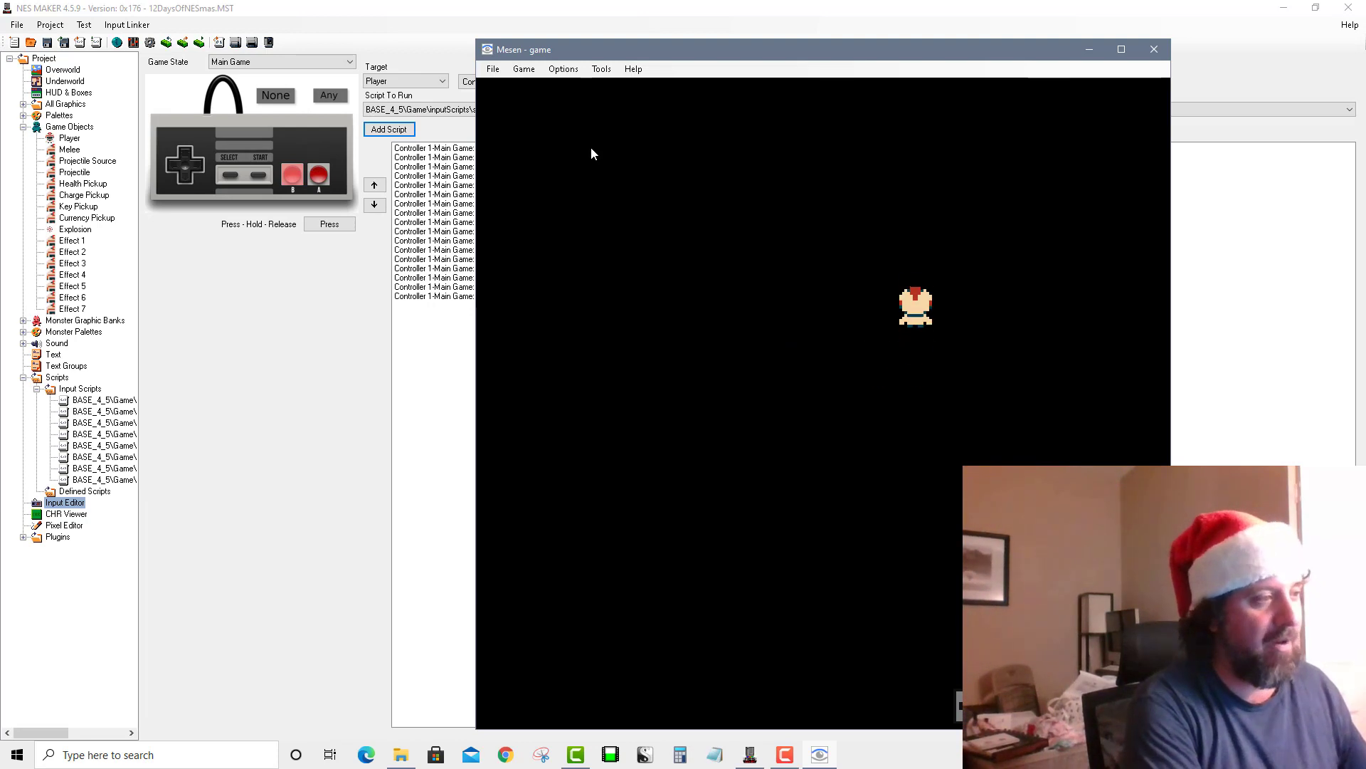
pyautogui.press('Up')
pyautogui.press('Right')
pyautogui.press('Down')
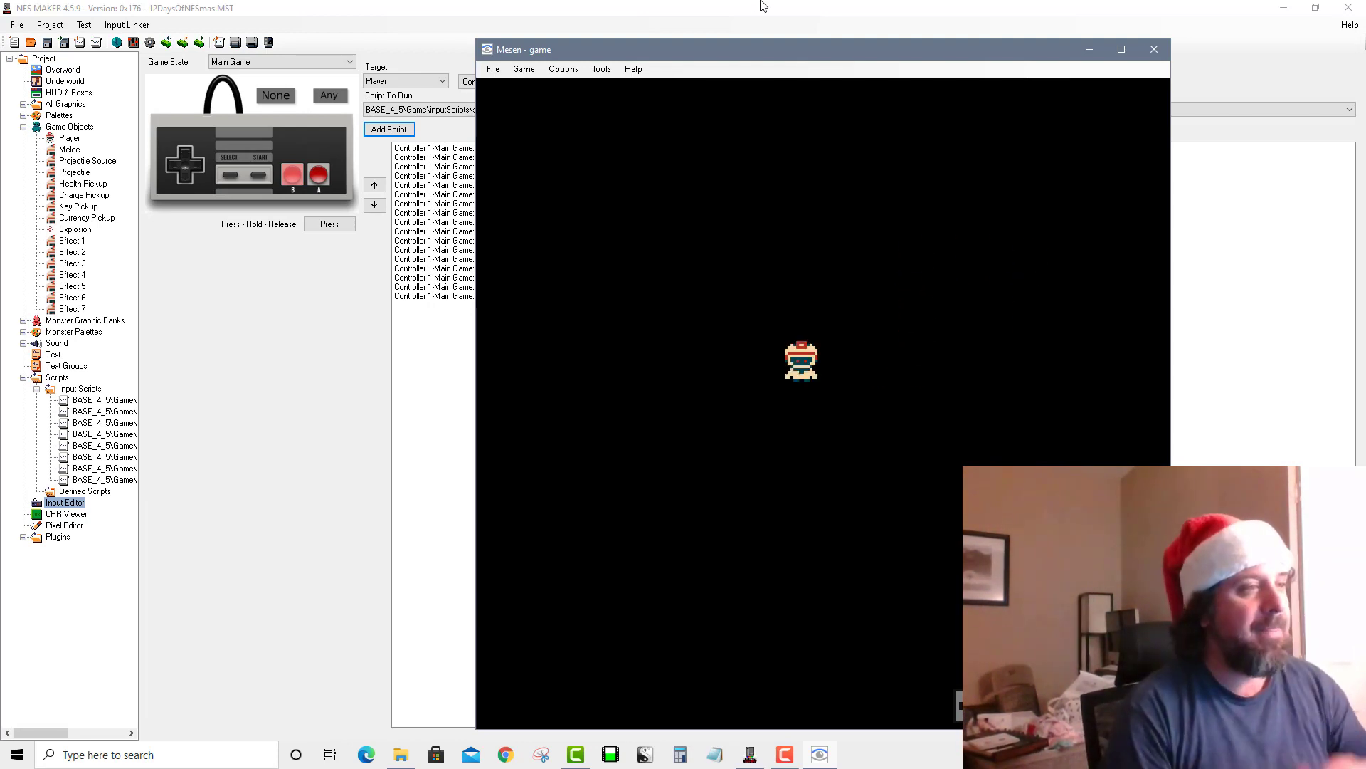
# Close the emulator, remove simpleReset.asm from Controller 1's B press and assign it to Controller 2's B press instead
pyautogui.click(1159, 52)
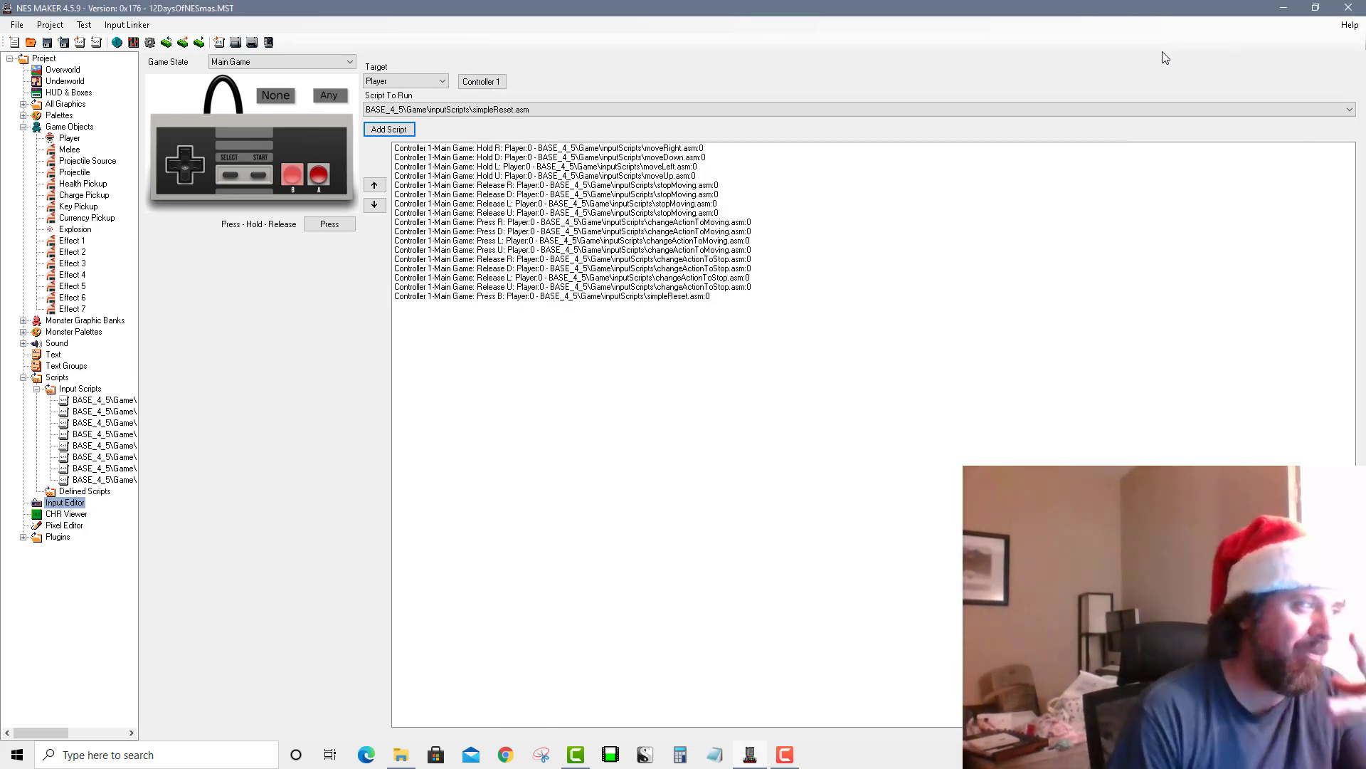
pyautogui.click(572, 298)
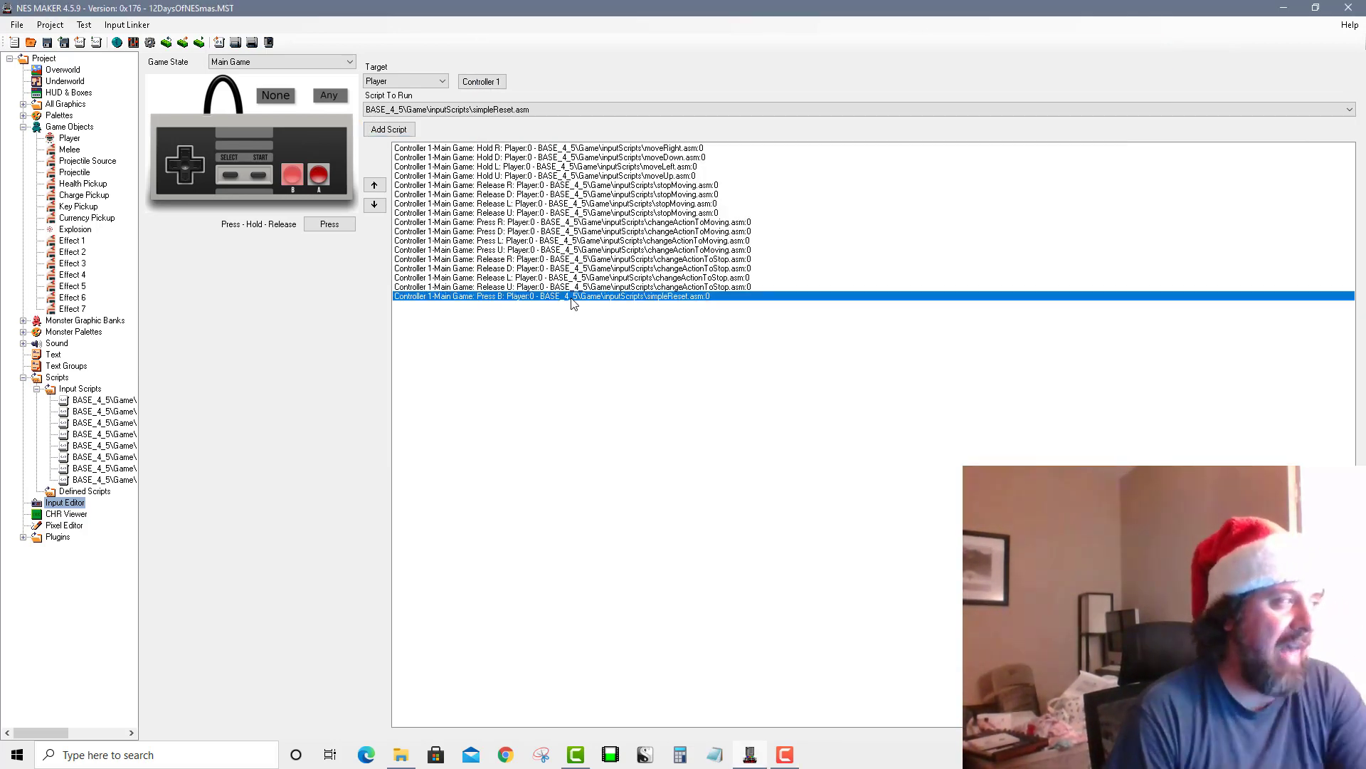
pyautogui.rightClick(571, 298)
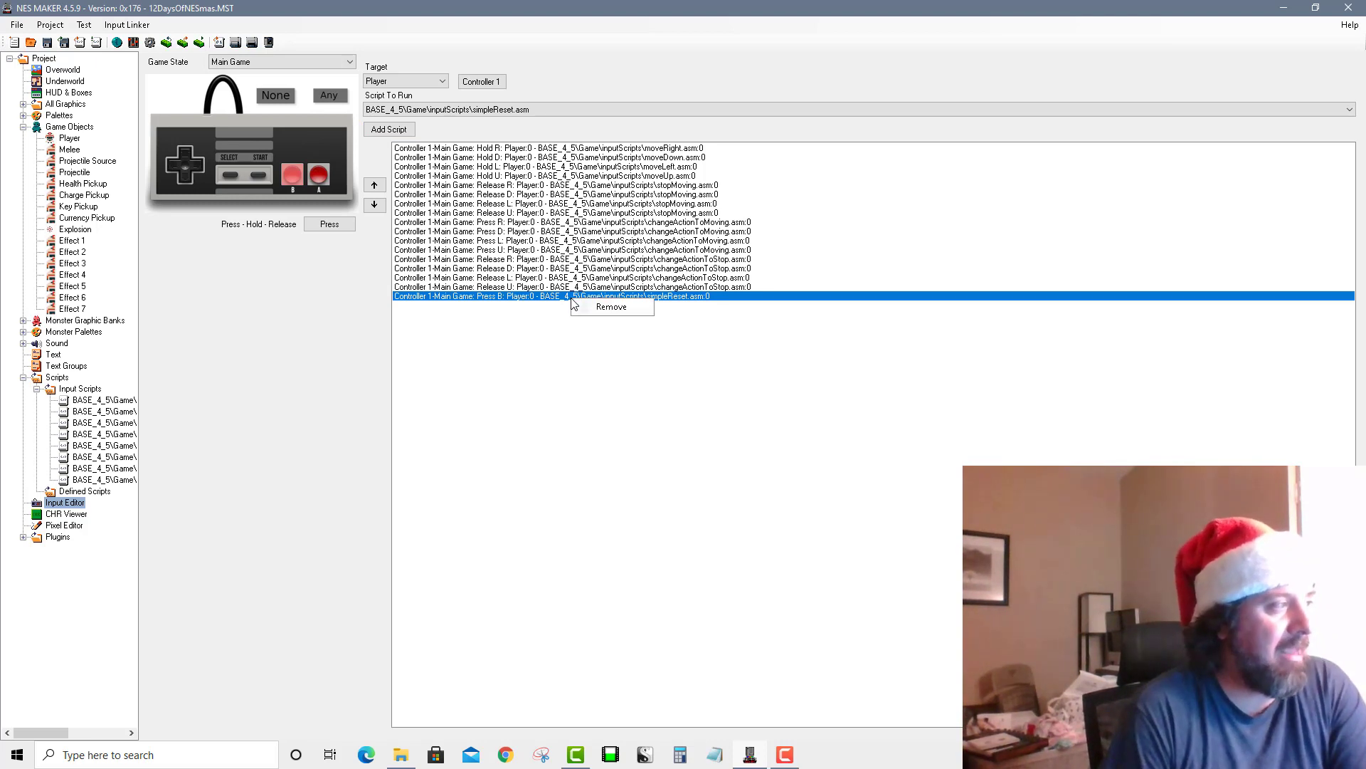
pyautogui.click(623, 315)
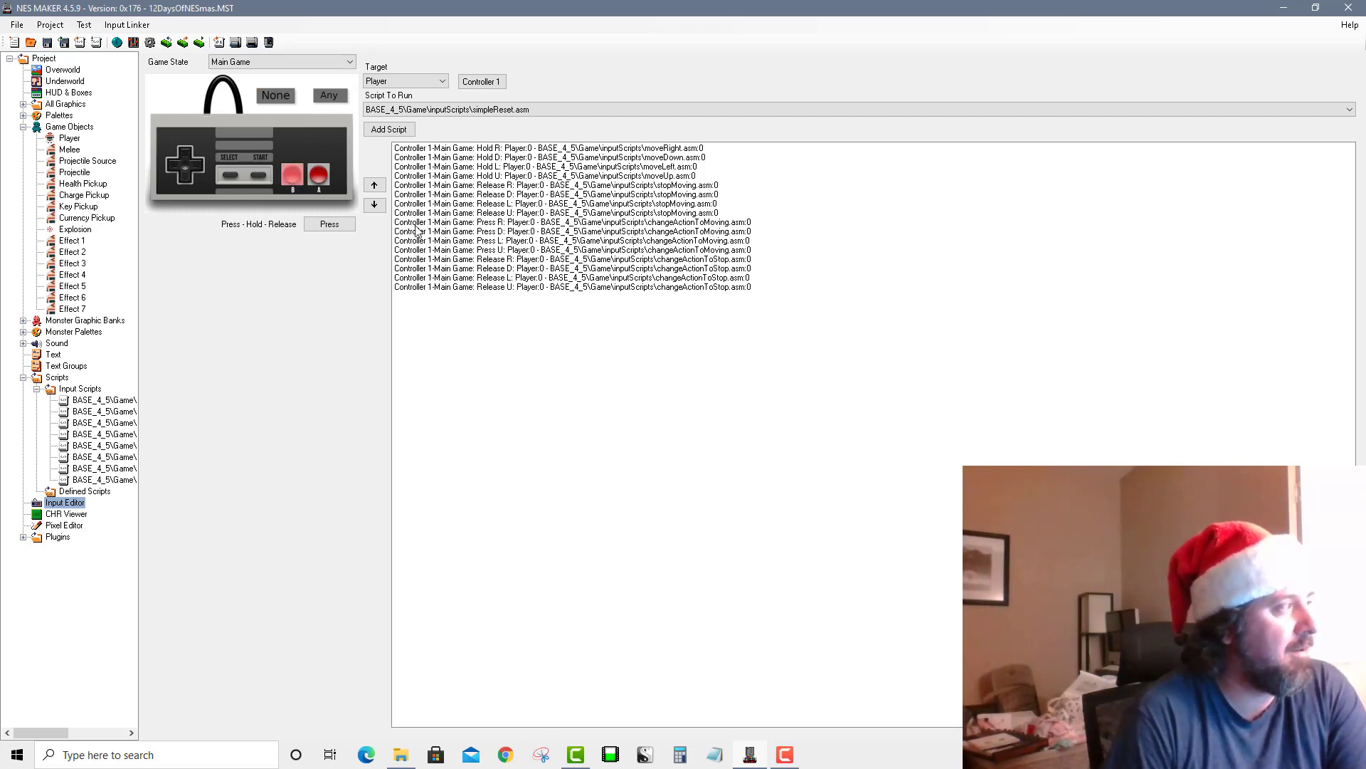
pyautogui.click(476, 83)
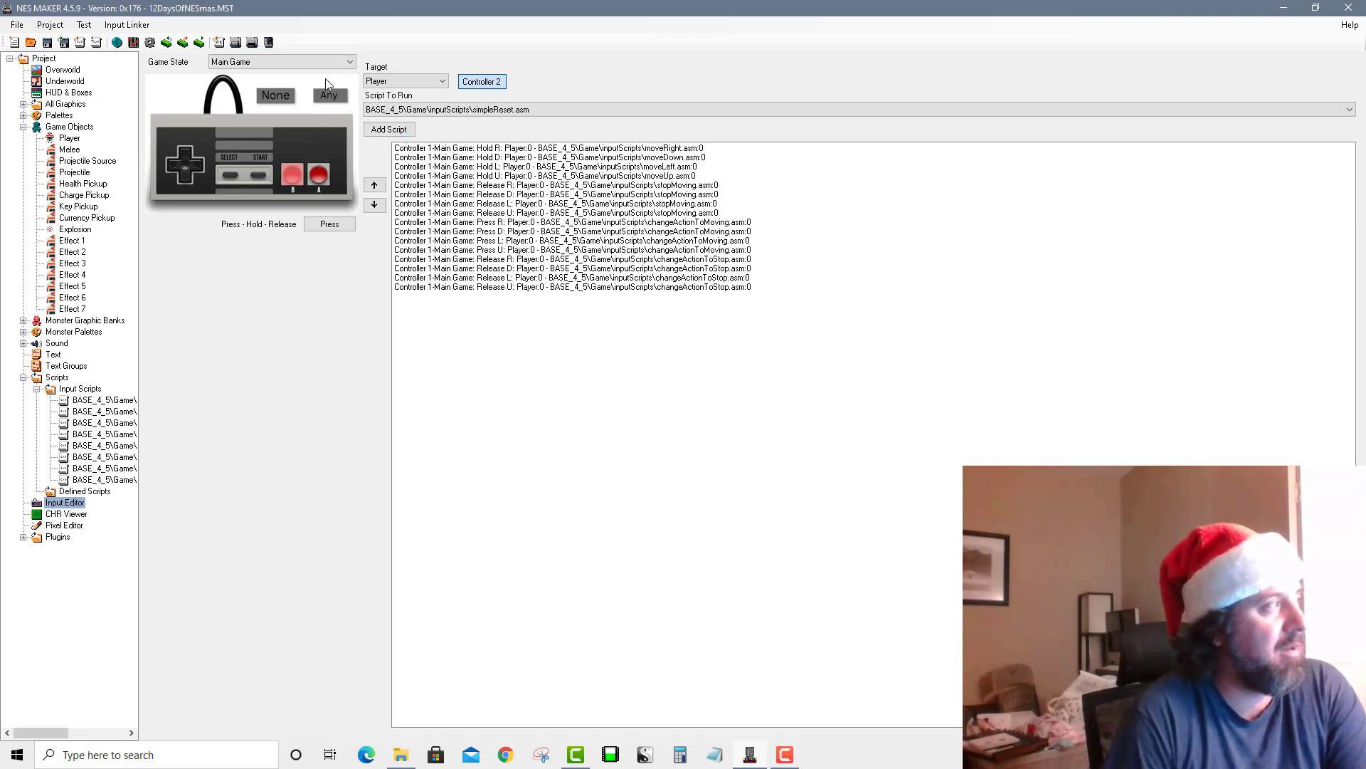
pyautogui.click(389, 130)
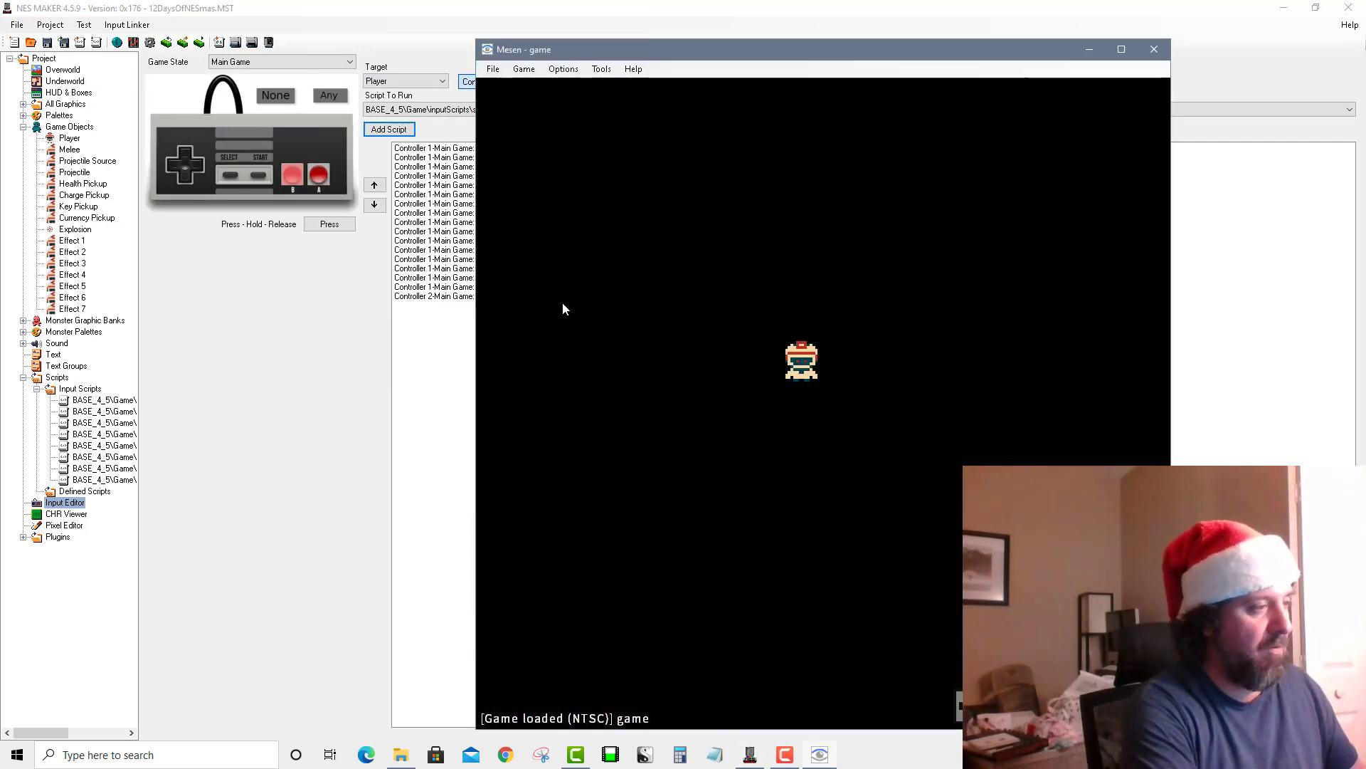
# Walk the player around in all four directions in the running game to test movement and Controller 2's reset
pyautogui.press('Down')
pyautogui.press('Left')
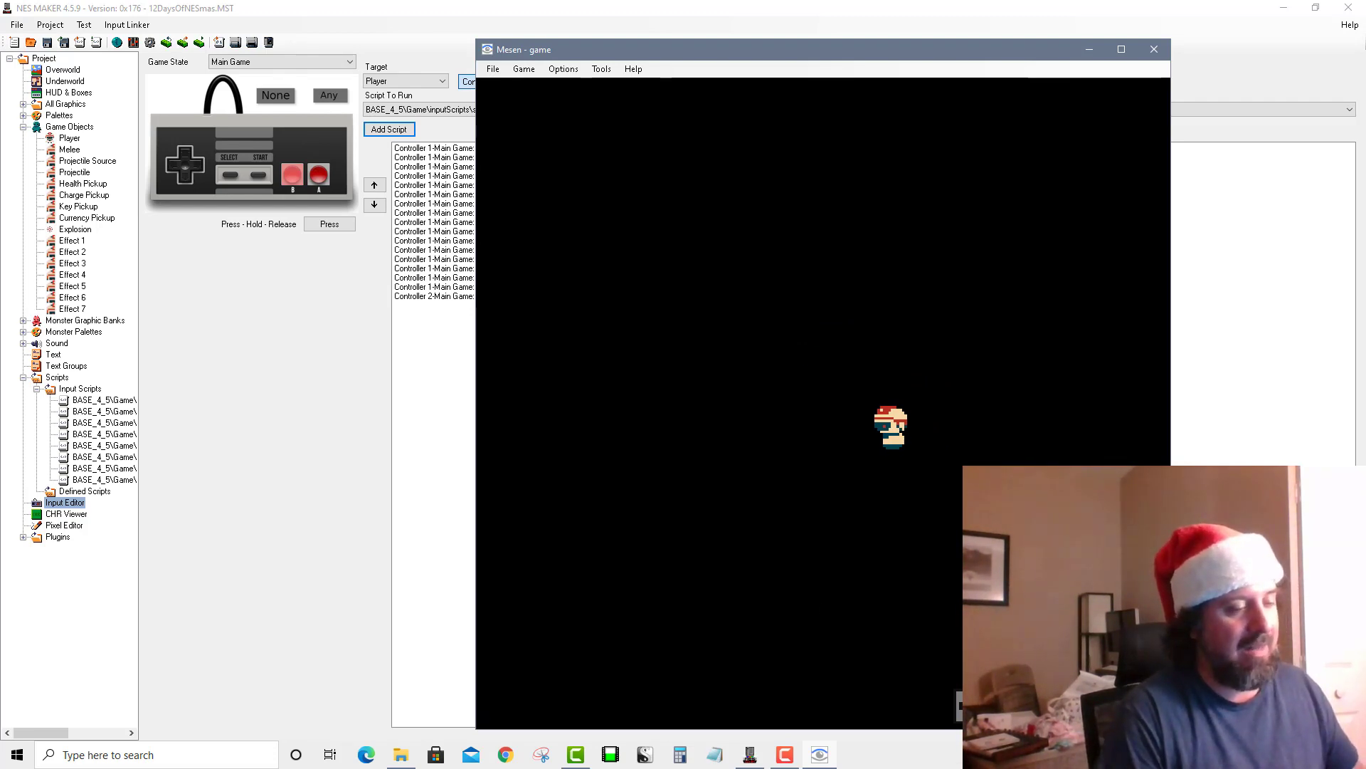
pyautogui.press('Left')
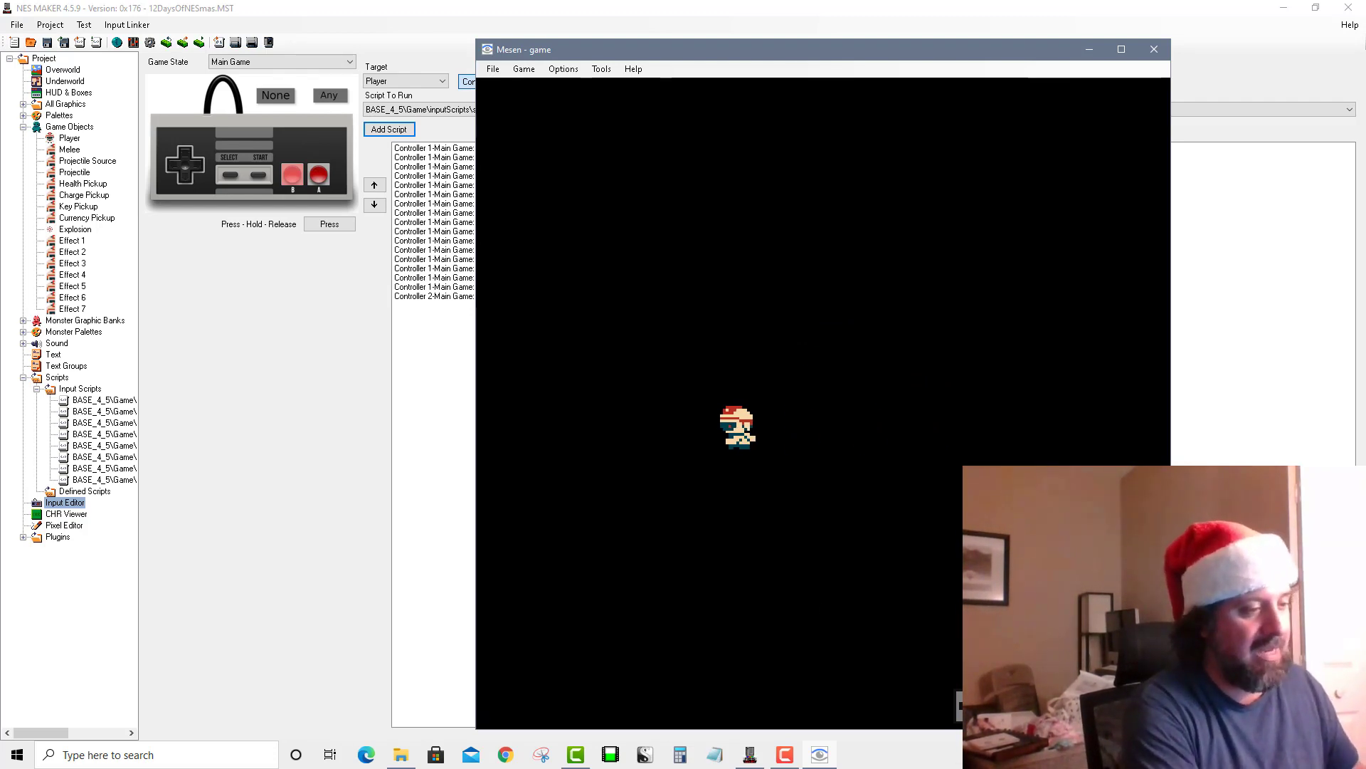
pyautogui.press('Up')
pyautogui.press('Right')
pyautogui.press('Down')
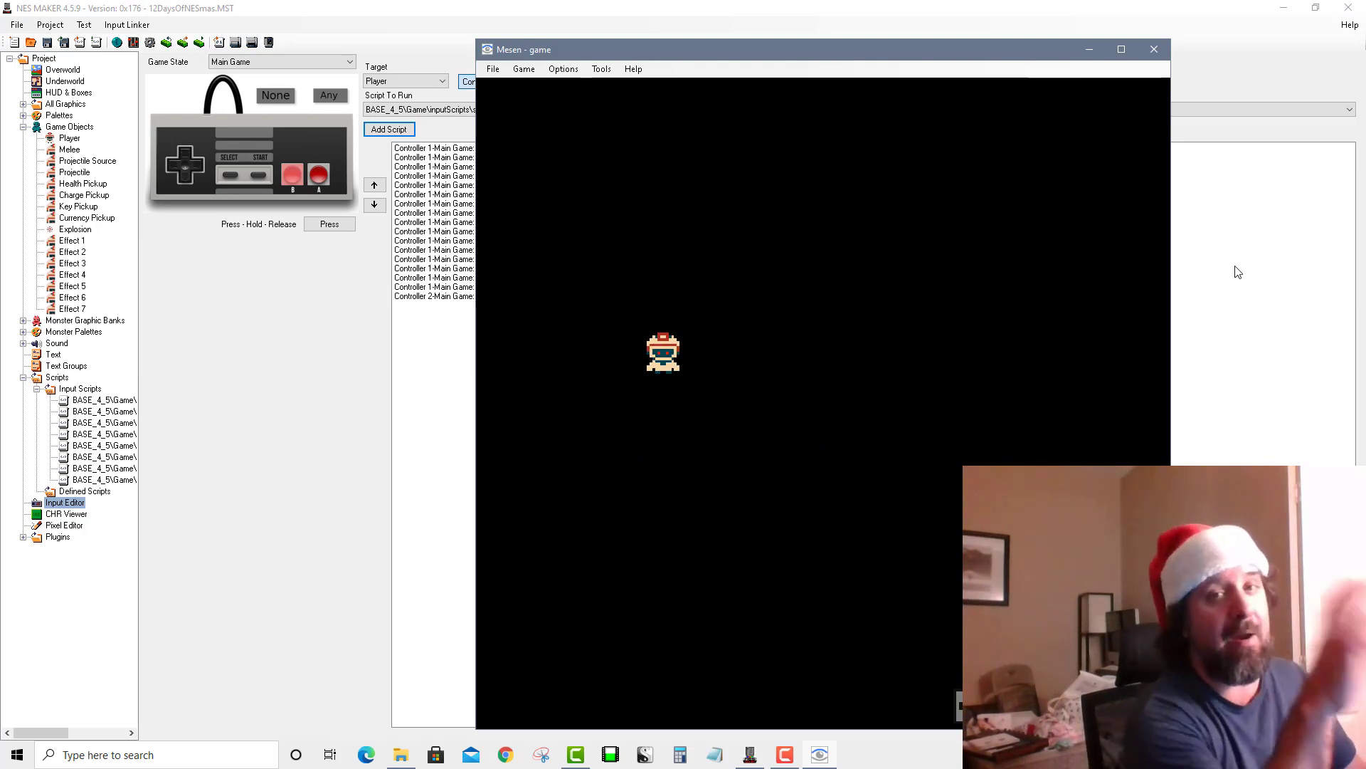
pyautogui.press('Right')
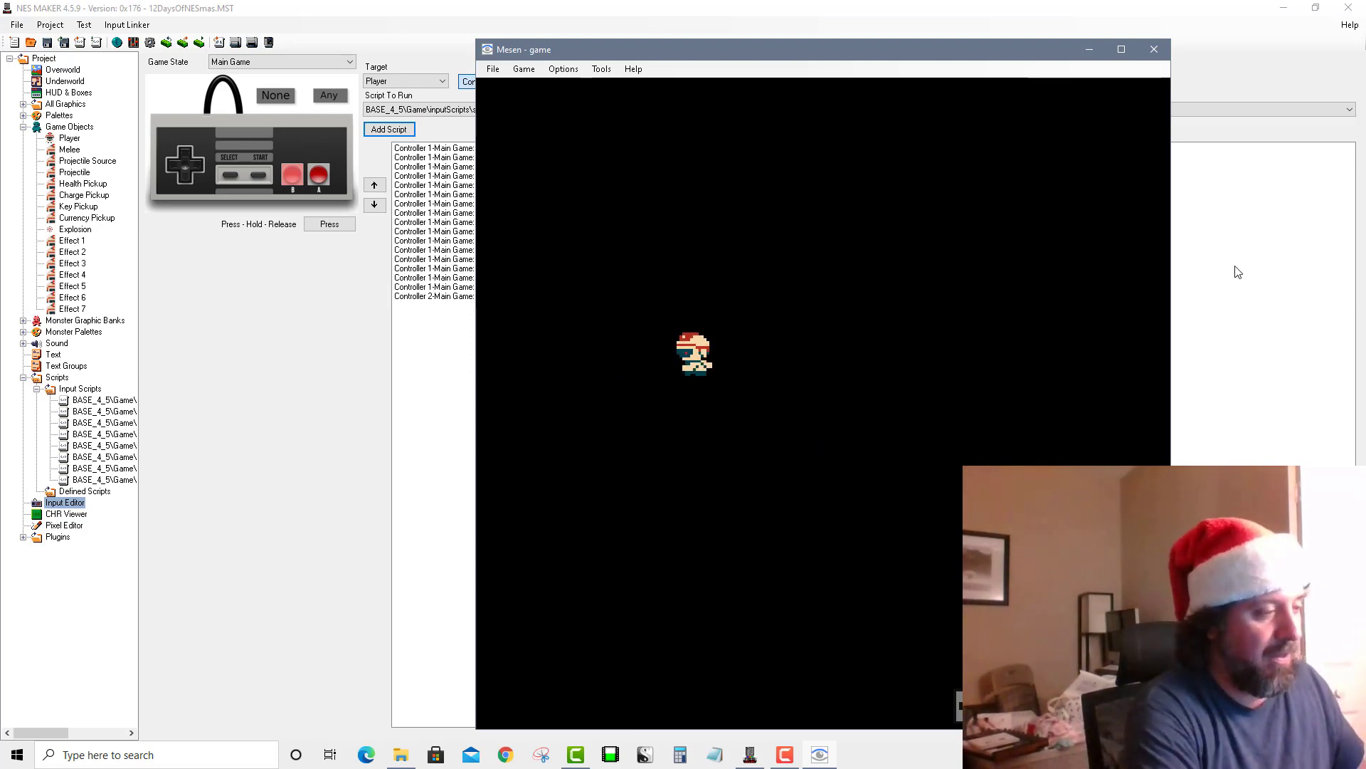
pyautogui.press('Left')
pyautogui.press('Down')
pyautogui.press('Right')
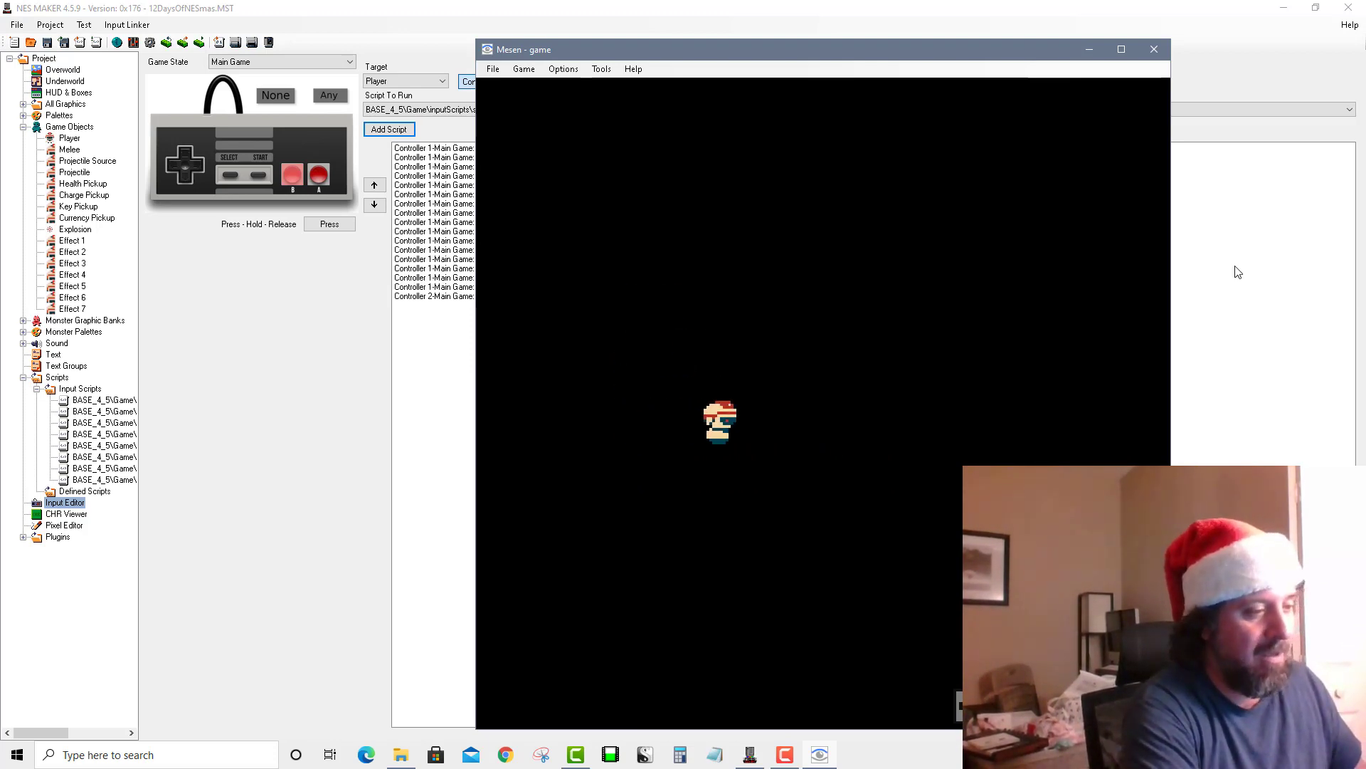
pyautogui.press('Right')
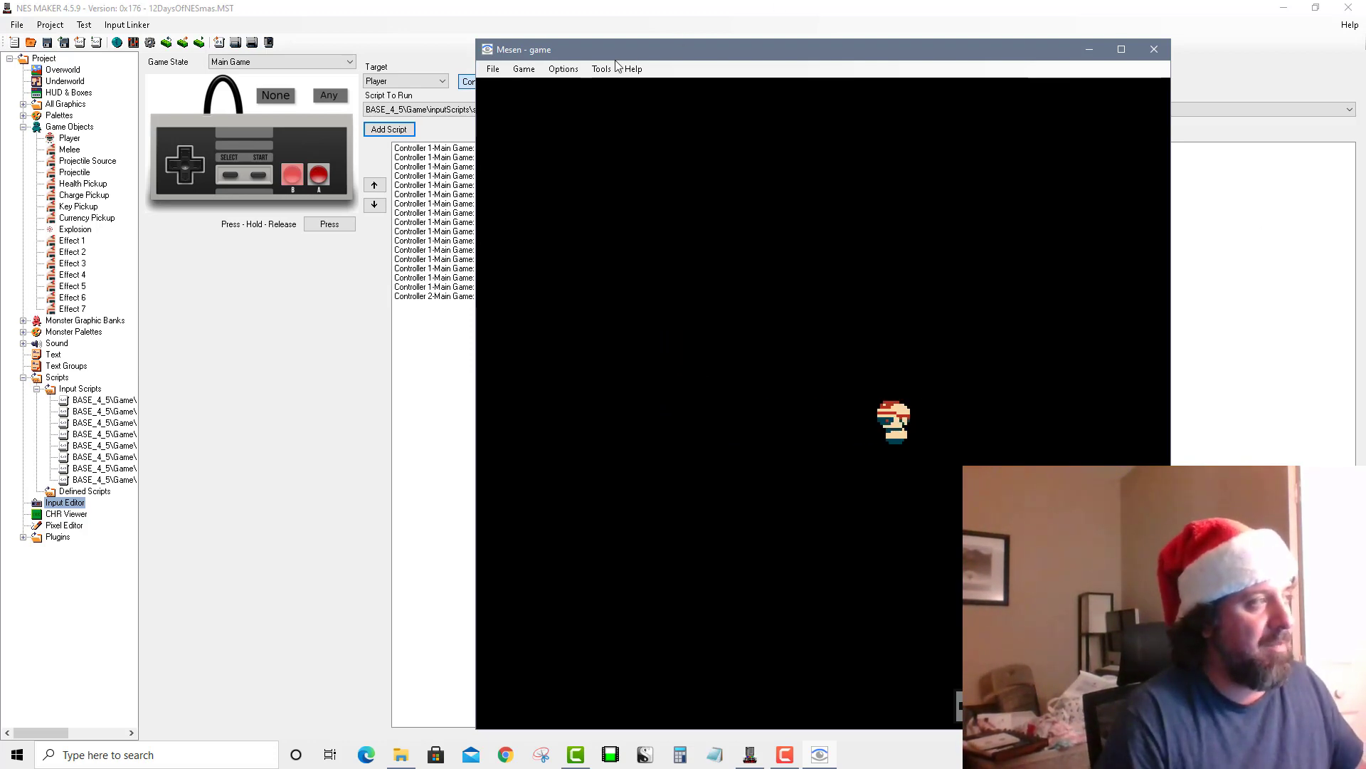
# Open the key bindings of Player 2's Standard Controller in the emulator's input settings, and accept the settings
pyautogui.click(563, 68)
pyautogui.click(587, 165)
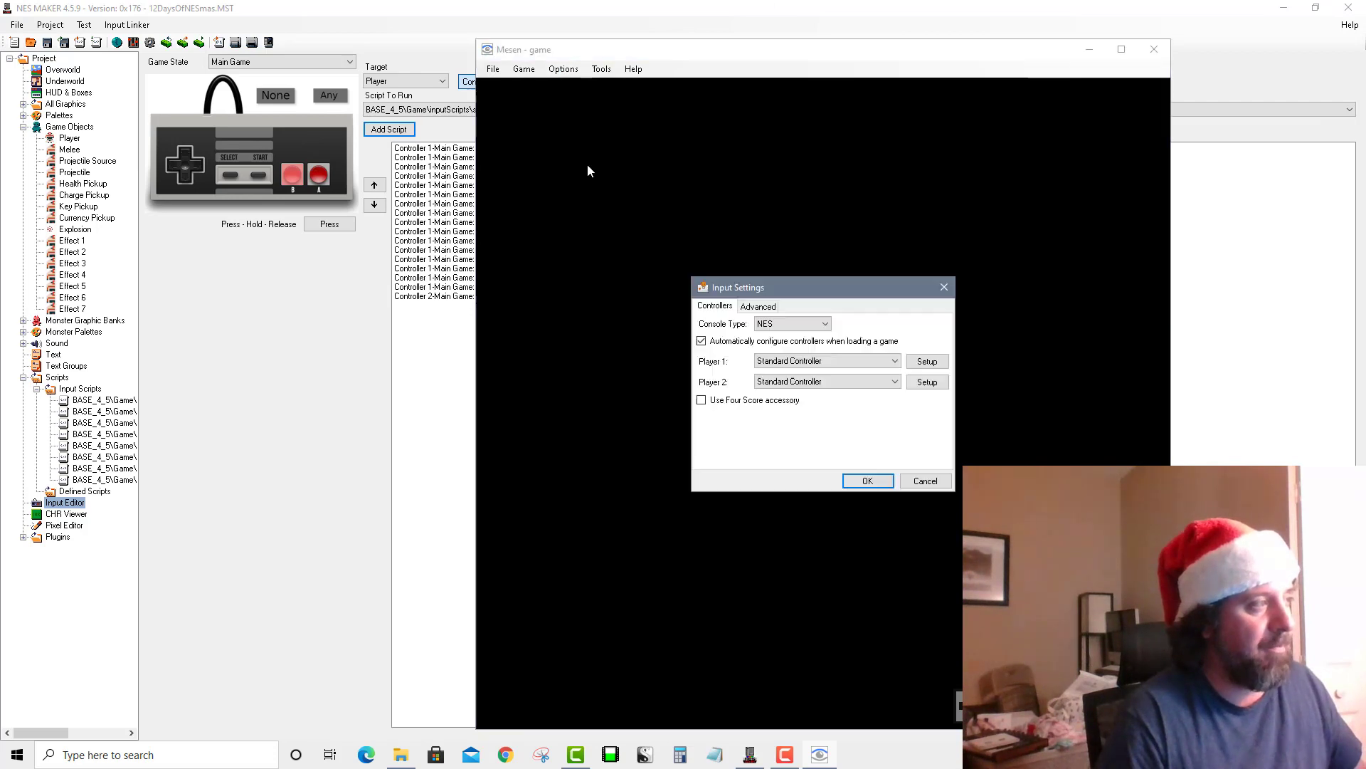
pyautogui.click(926, 388)
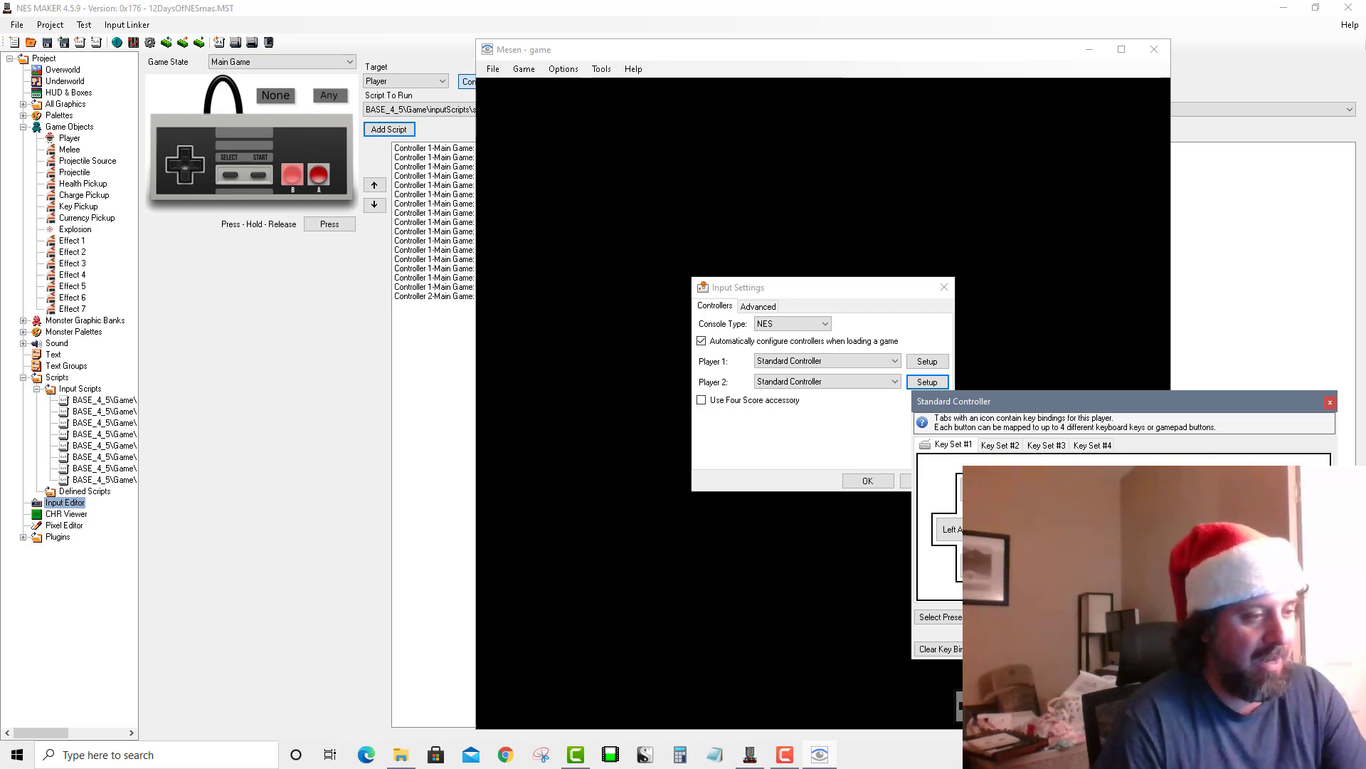
pyautogui.press('Escape')
pyautogui.click(867, 480)
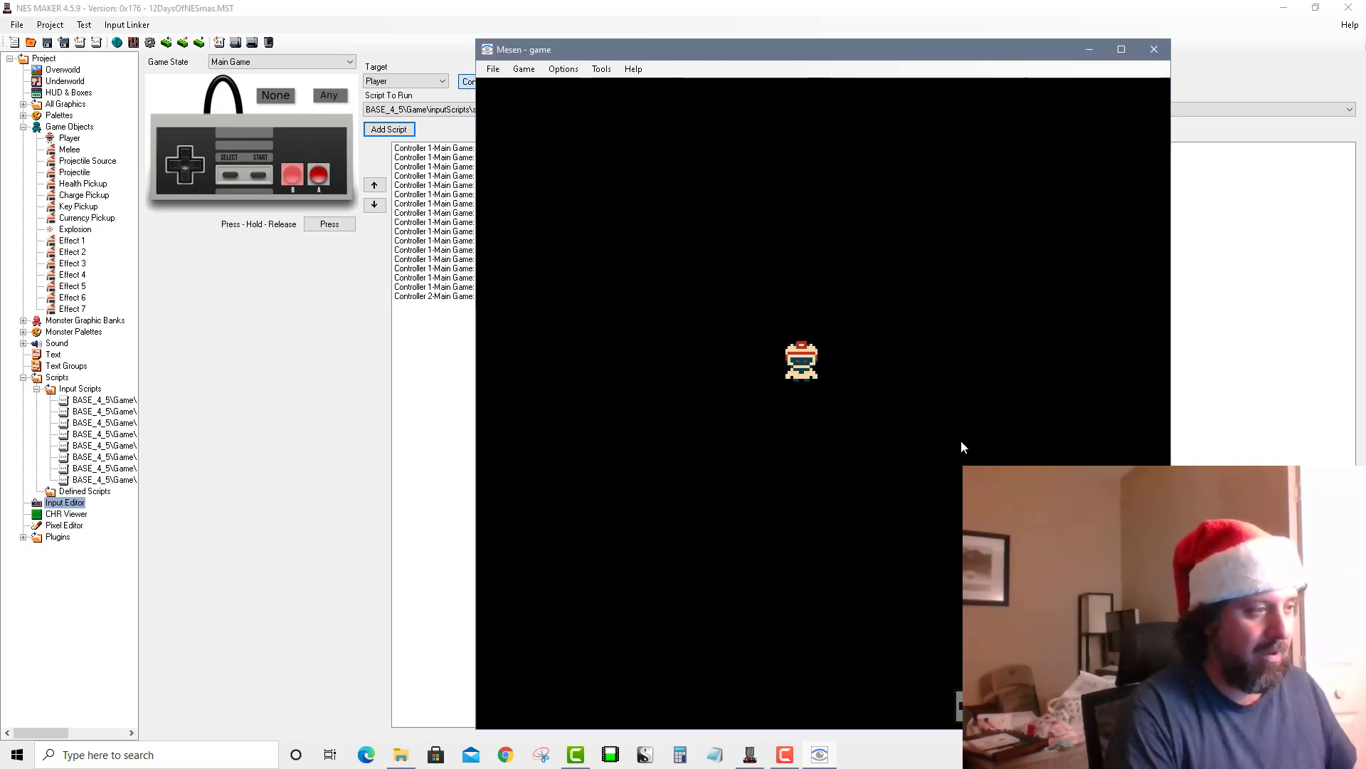
# Test the Controller 2 reset in the running game while walking the player down, right and up
pyautogui.press('Down')
pyautogui.press('Right')
pyautogui.press('Up')
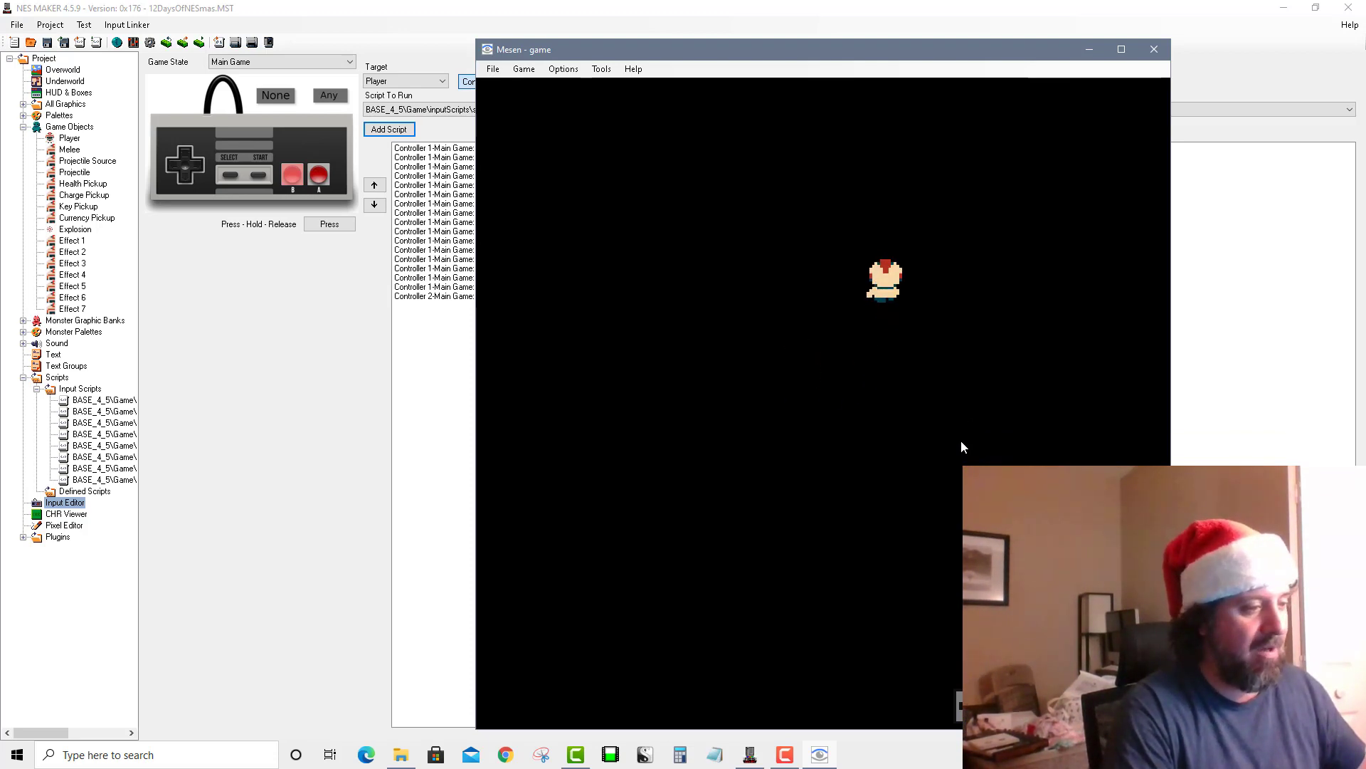
pyautogui.press('Right')
pyautogui.press('Down')
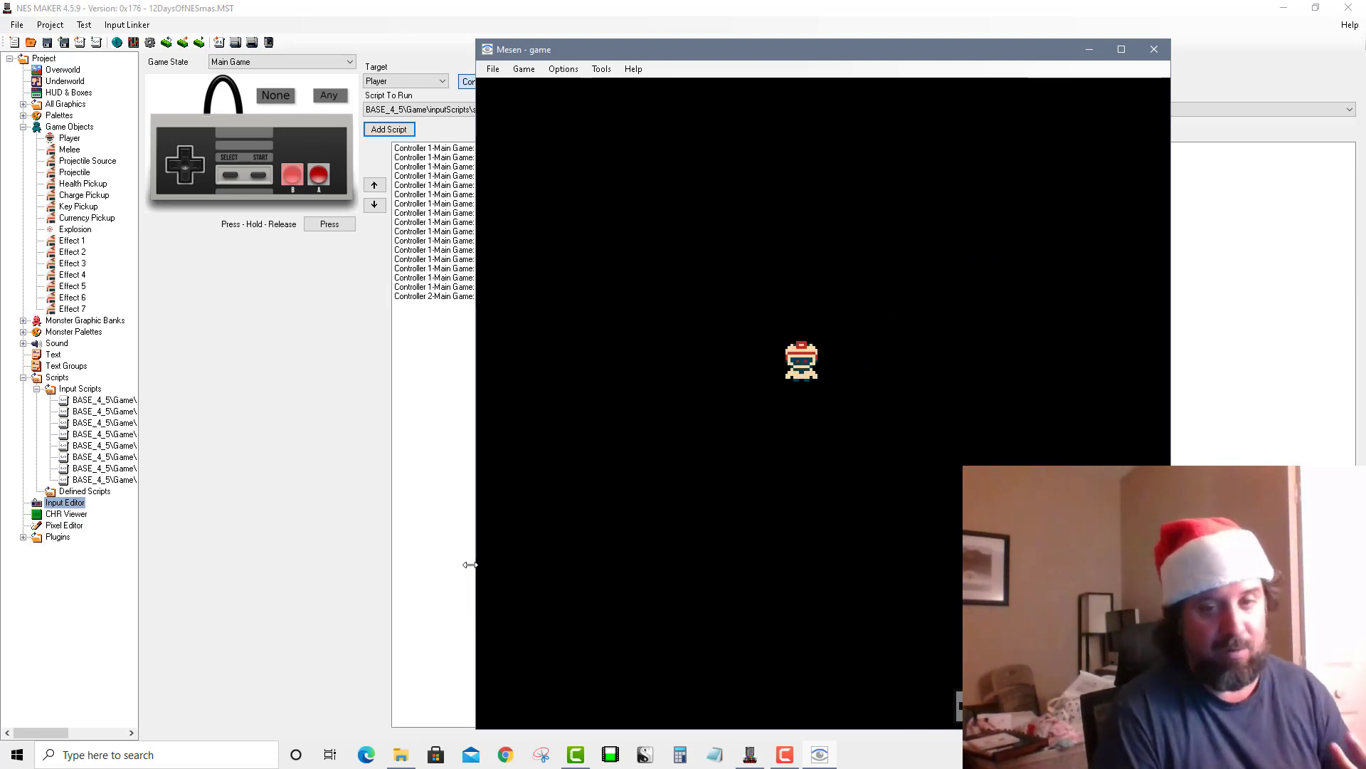
# Close the emulator and remove the simpleReset.asm assignment from Controller 2's B press
pyautogui.click(1153, 49)
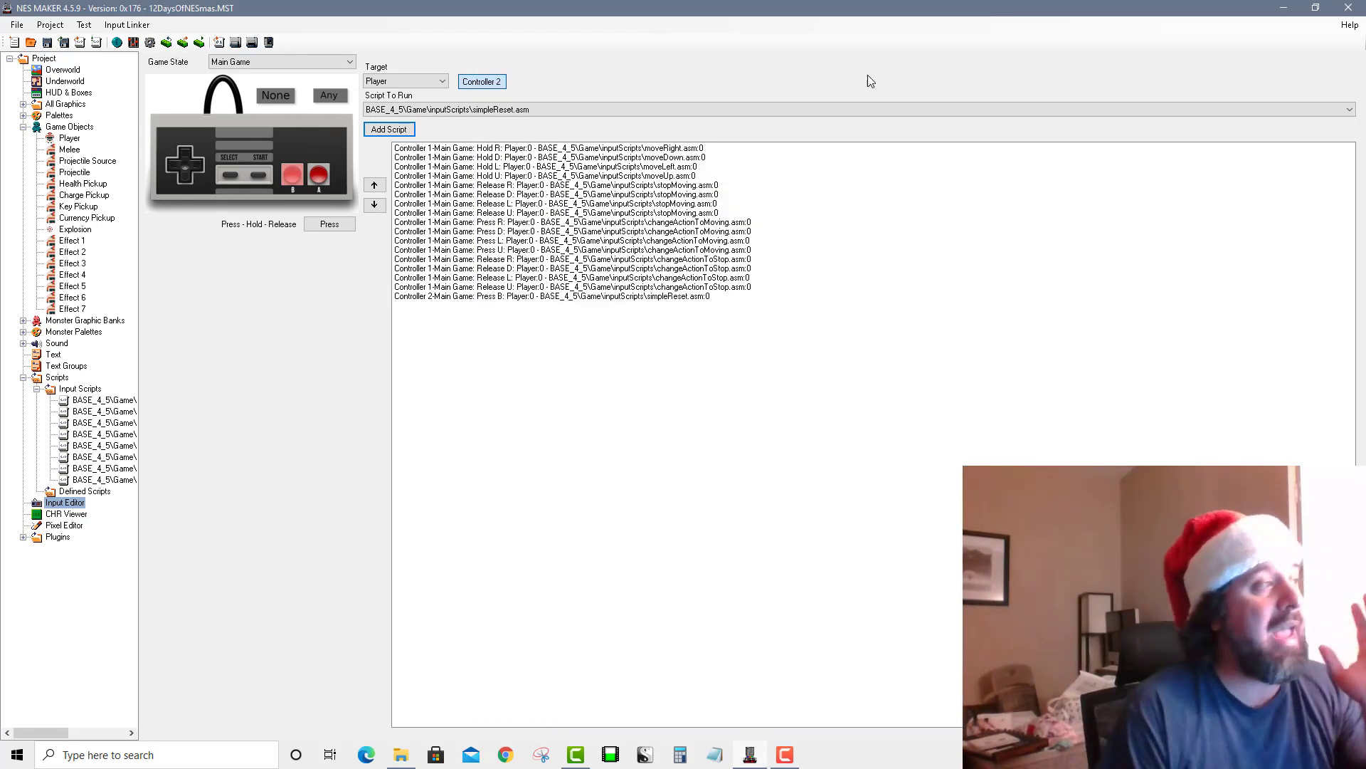
pyautogui.rightClick(621, 303)
pyautogui.click(648, 307)
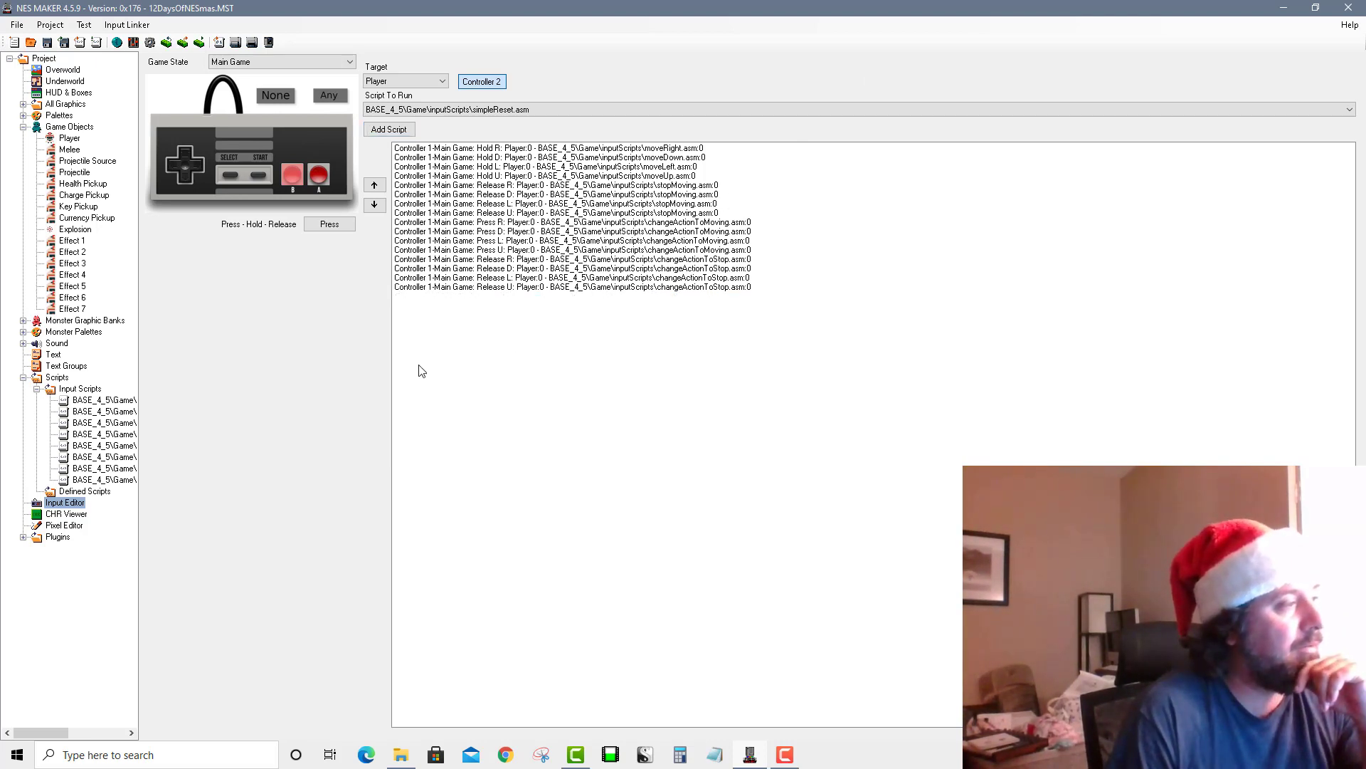
# Use the snowball tile for the Melee game object's default animation frame and rename the object Snowball
pyautogui.click(74, 153)
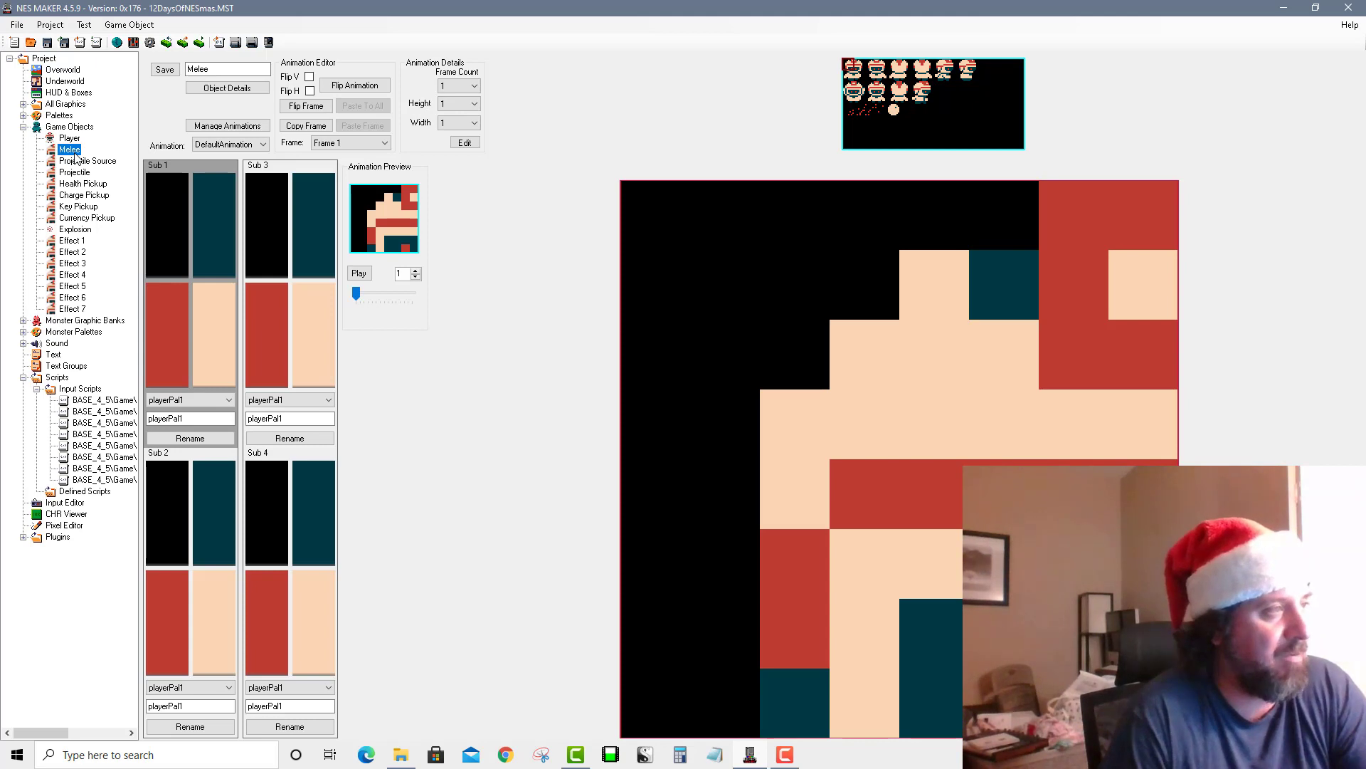
pyautogui.click(892, 108)
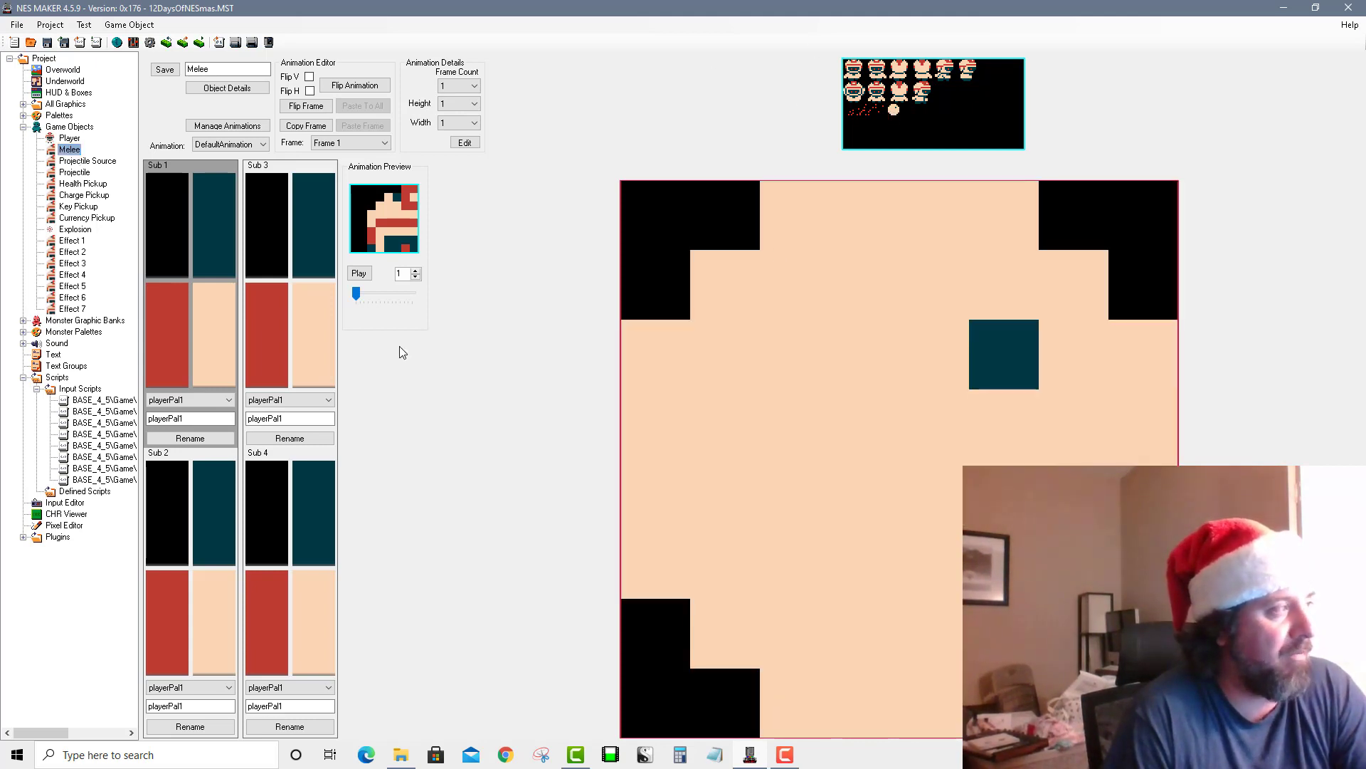
pyautogui.doubleClick(206, 69)
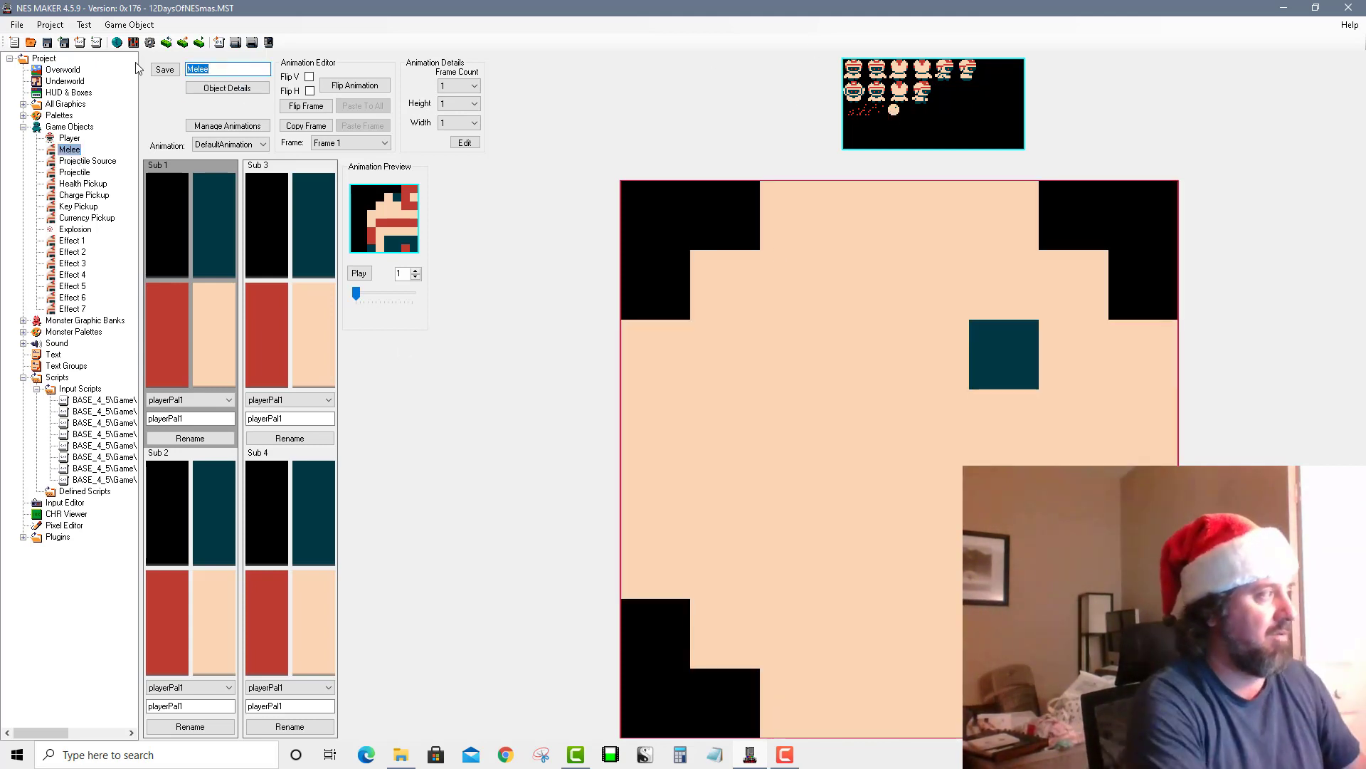
pyautogui.write('Sn')
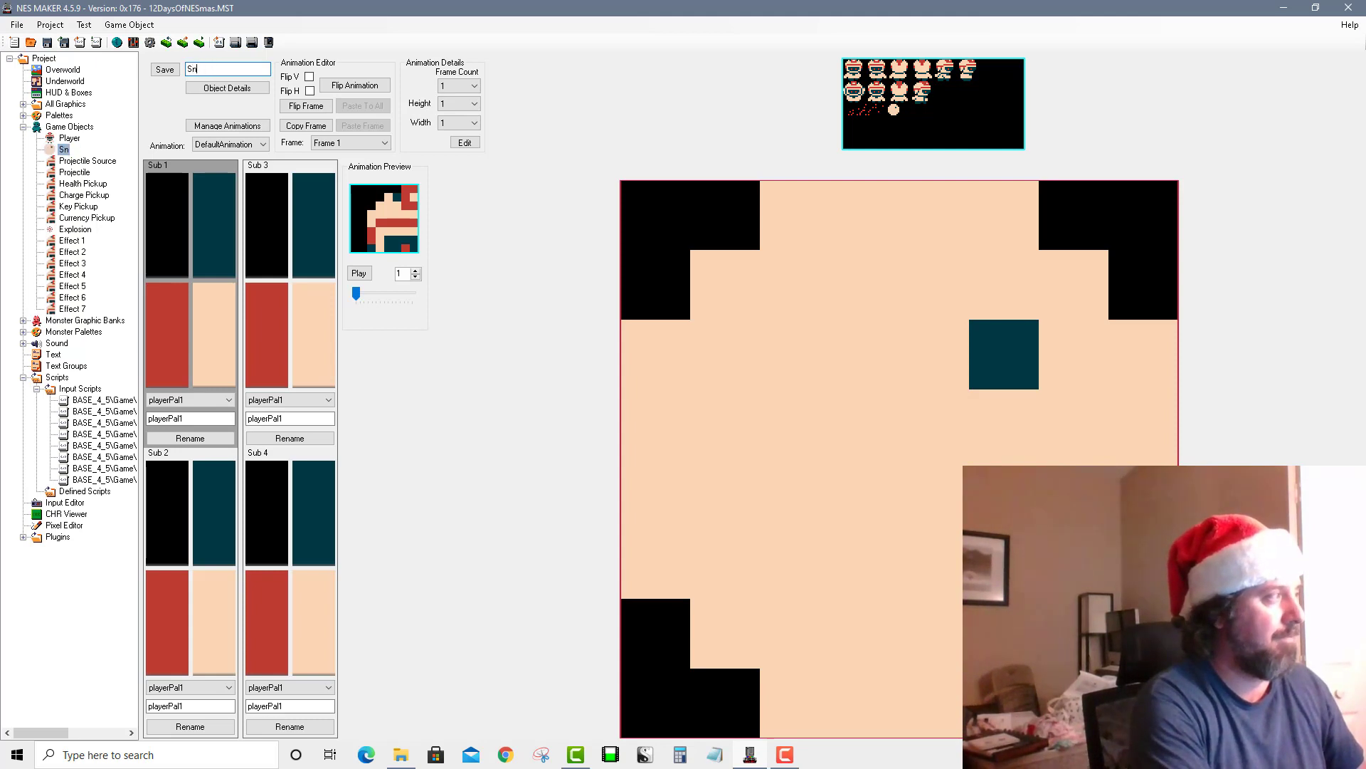
pyautogui.write('owball')
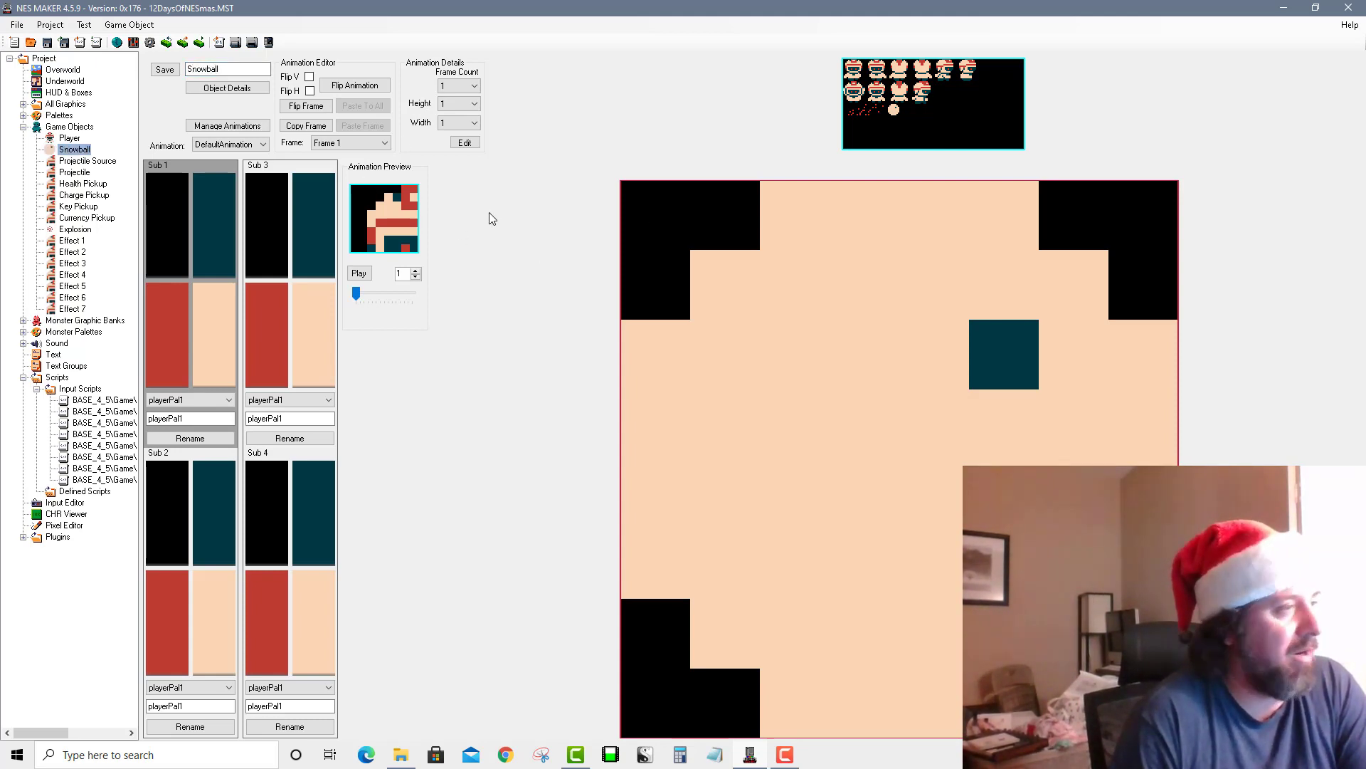
# Raise the Snowball's normal max and acceleration speeds to the fast end in its object details, and draw its bounding box around the sprite
pyautogui.click(242, 91)
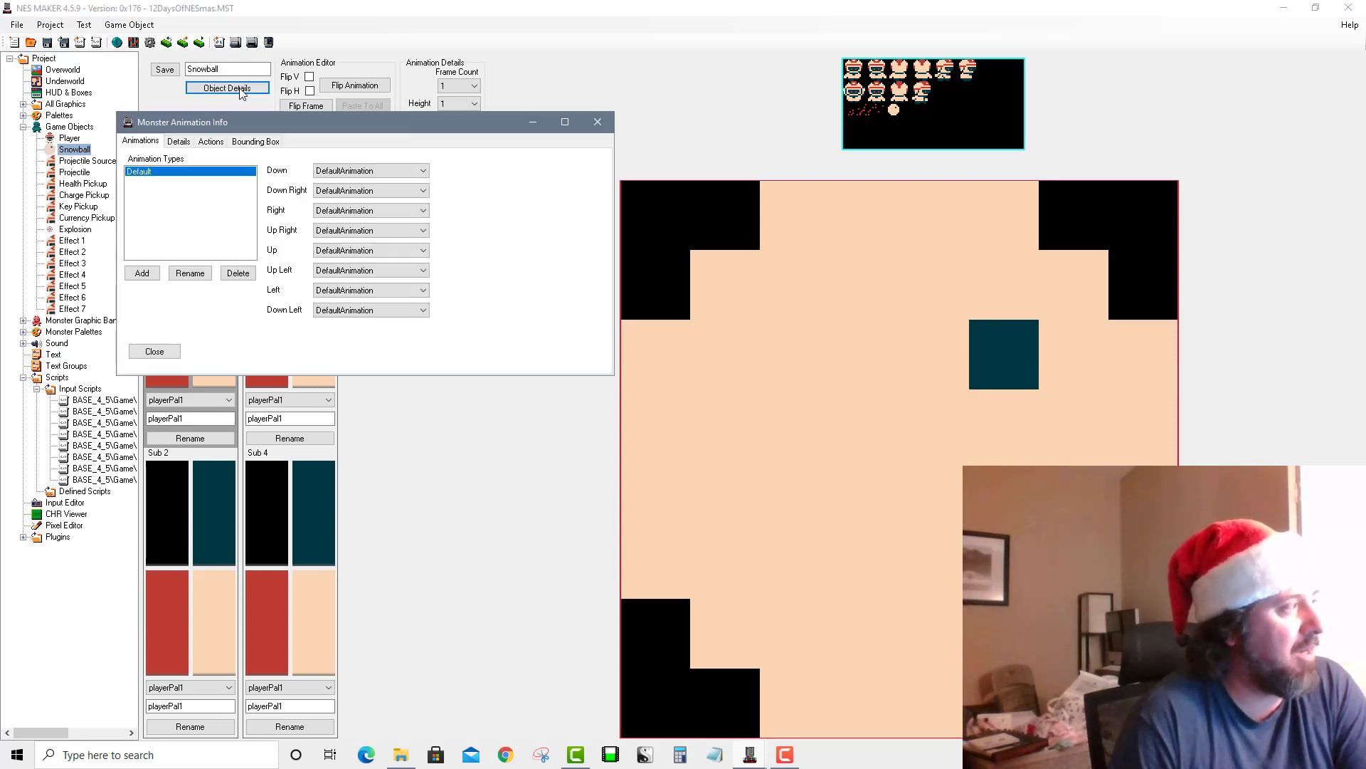
pyautogui.click(179, 141)
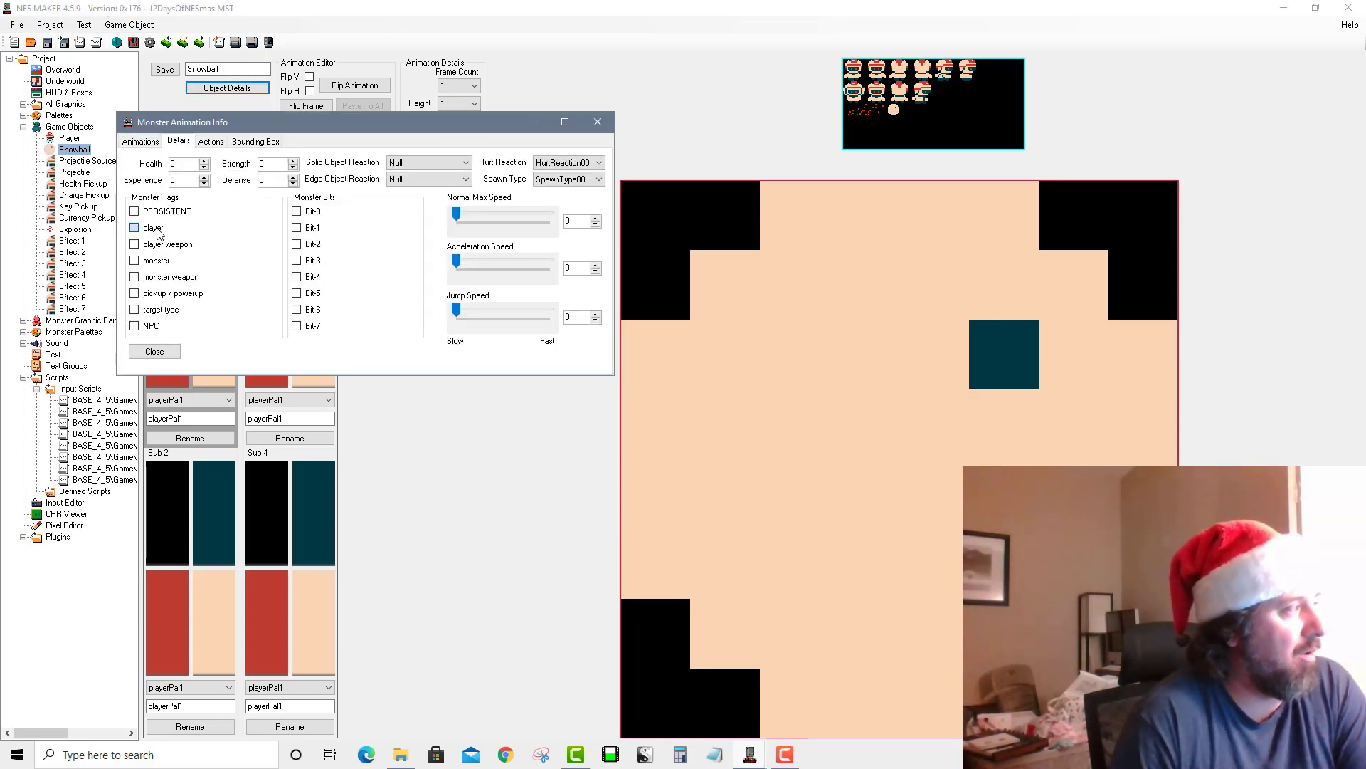
pyautogui.moveTo(456, 213)
pyautogui.mouseDown()
pyautogui.moveTo(498, 263)
pyautogui.moveTo(550, 262)
pyautogui.mouseUp()
pyautogui.click(211, 142)
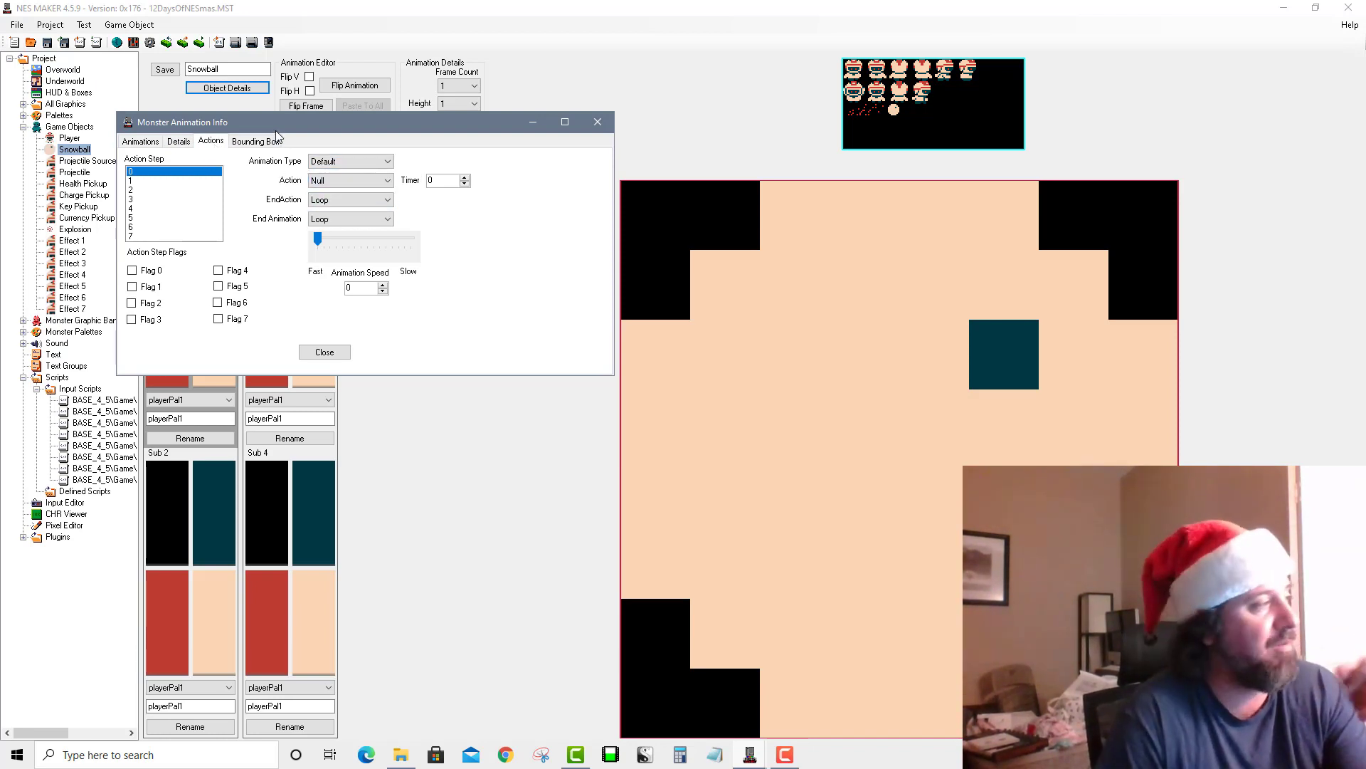
pyautogui.click(256, 141)
pyautogui.moveTo(338, 180); pyautogui.dragTo(507, 356)
pyautogui.click(170, 363)
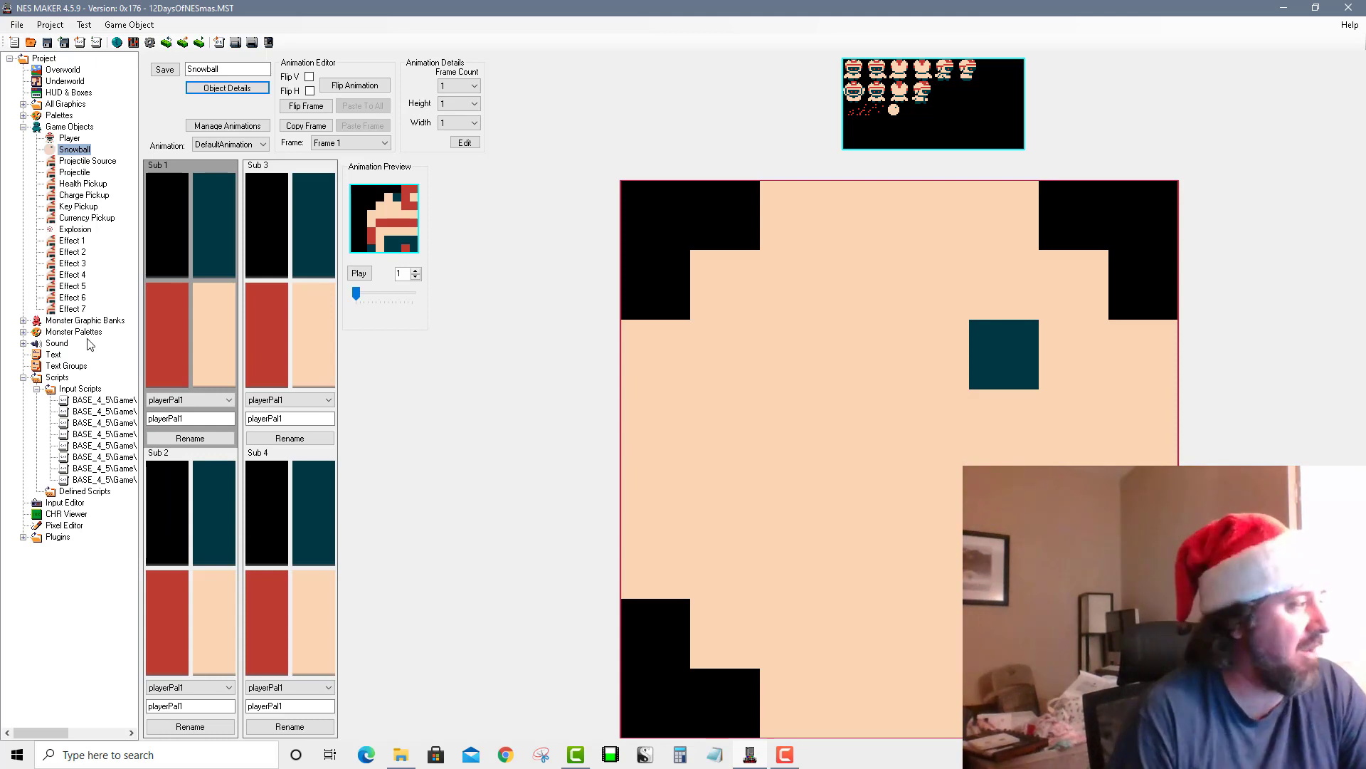
# Add shootProjectile.asm from BASE_4_5\Game\inputScripts to the project's input scripts and open its code
pyautogui.click(72, 389)
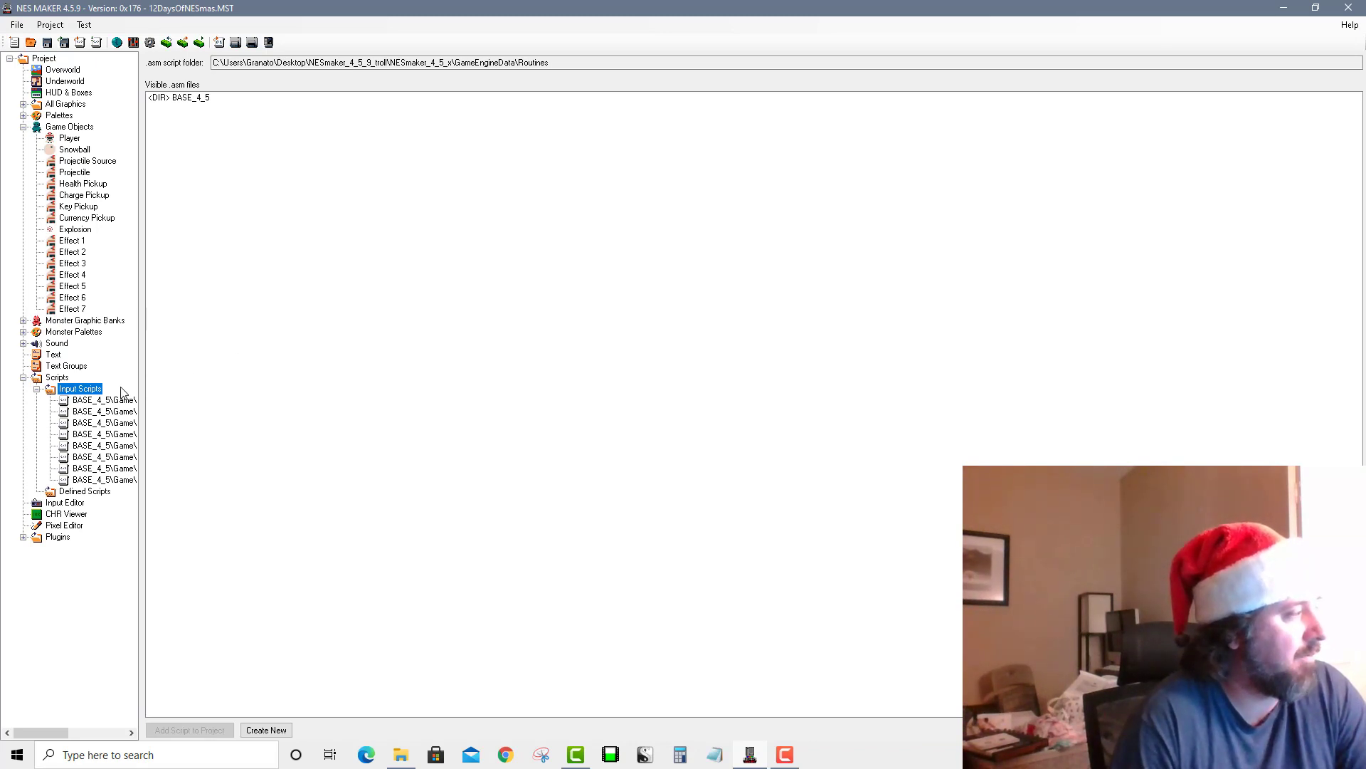
pyautogui.doubleClick(199, 98)
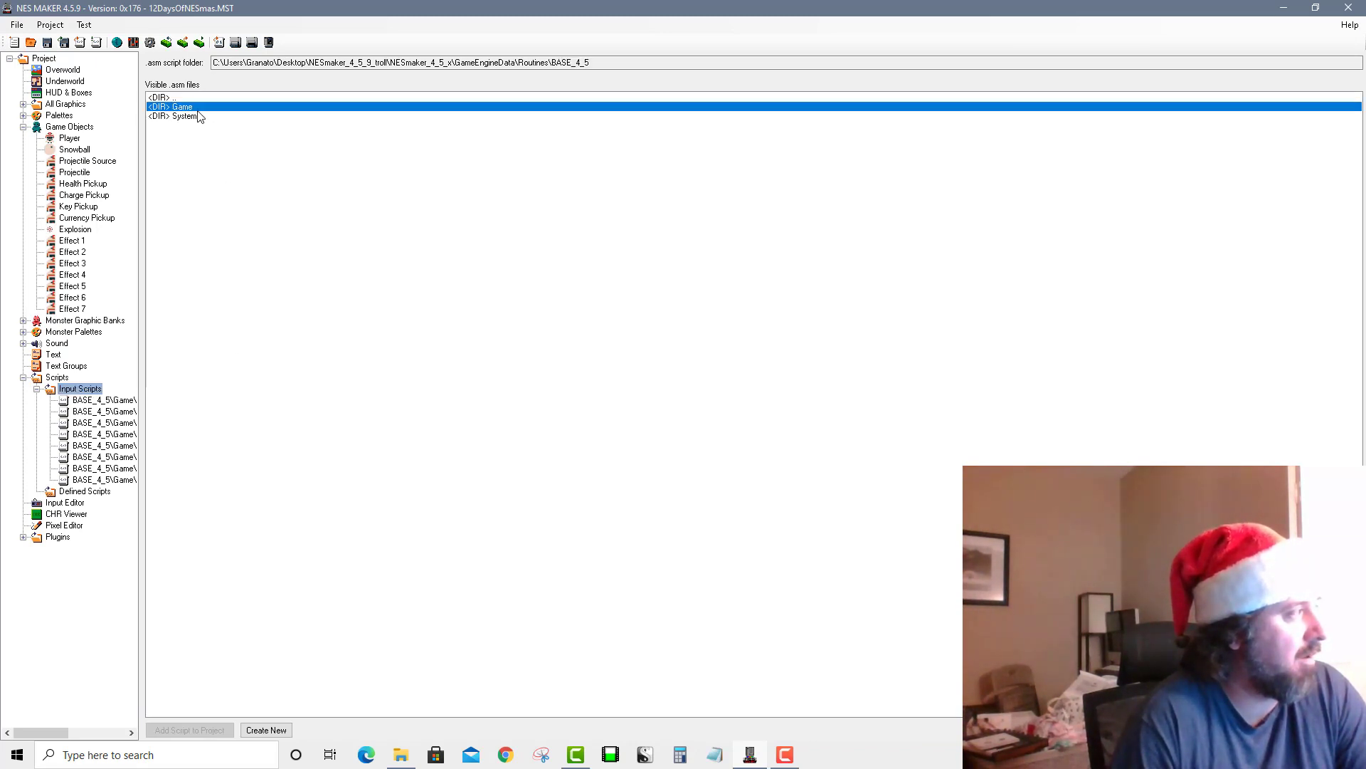
pyautogui.doubleClick(200, 107)
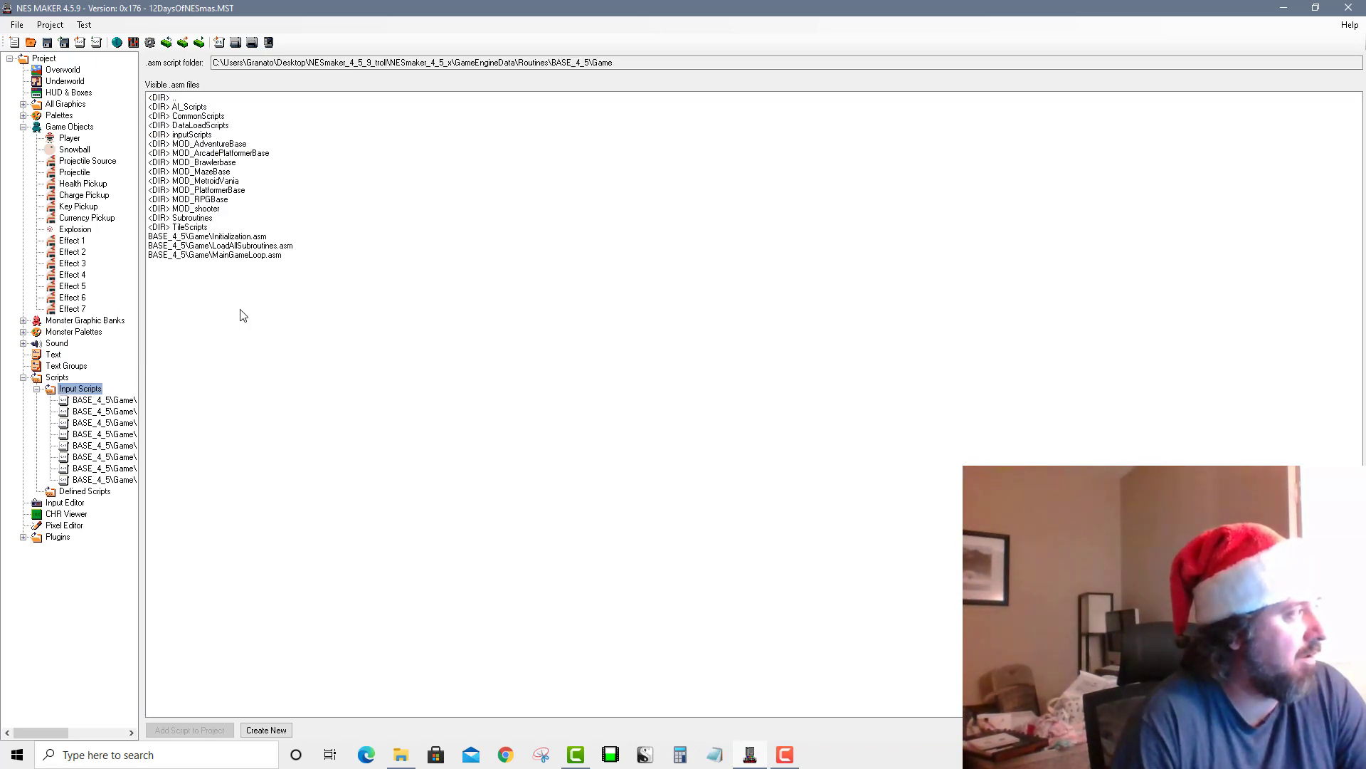
pyautogui.doubleClick(203, 134)
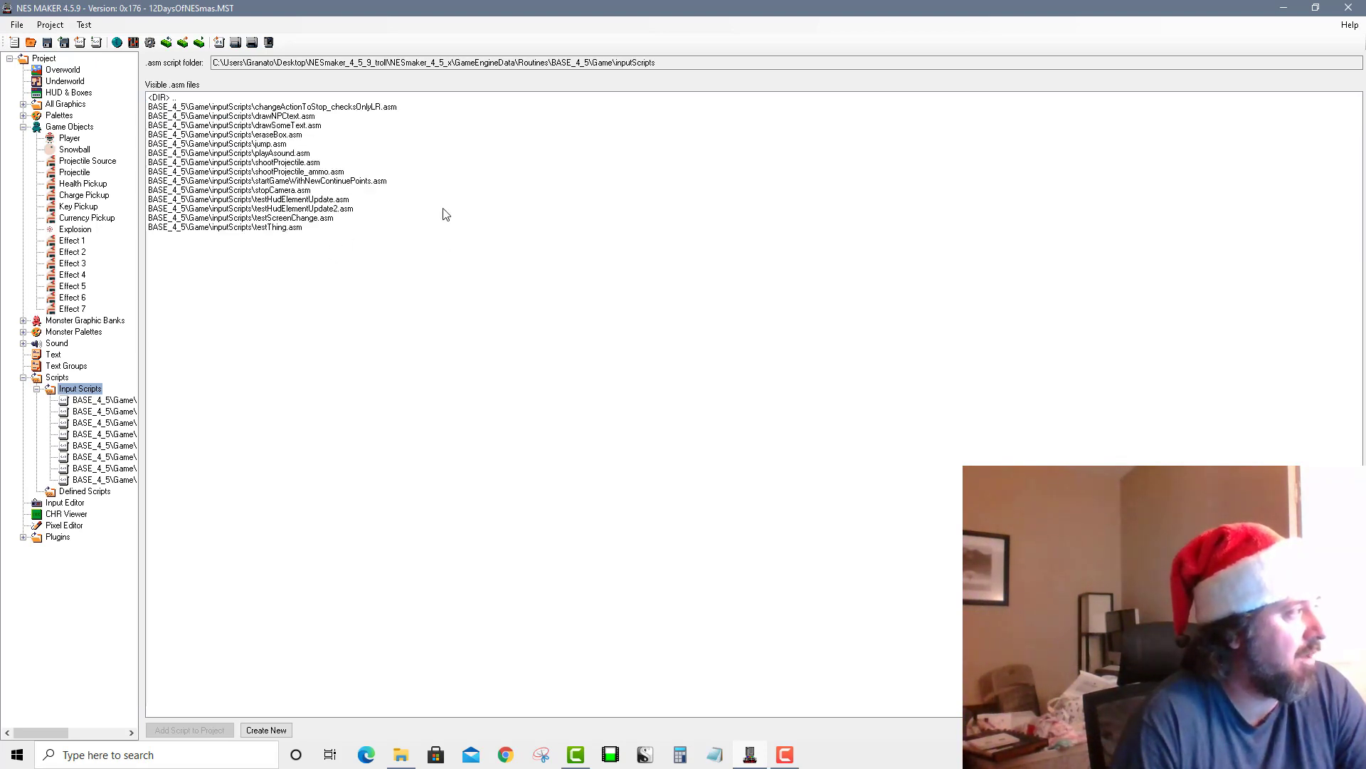
pyautogui.click(283, 163)
pyautogui.doubleClick(283, 163)
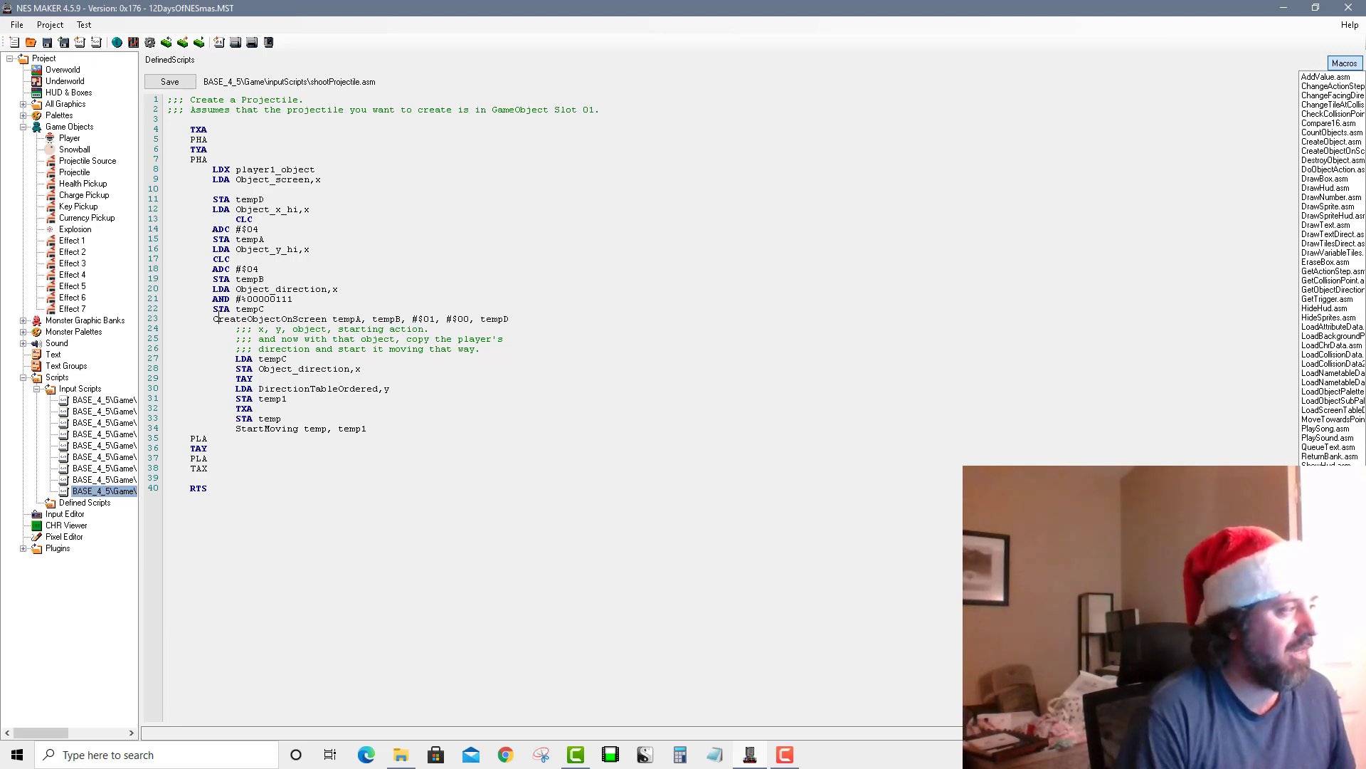
# Look up the arguments of the CreateObjectOnScreen macro used in shootProjectile.asm
pyautogui.doubleClick(243, 320)
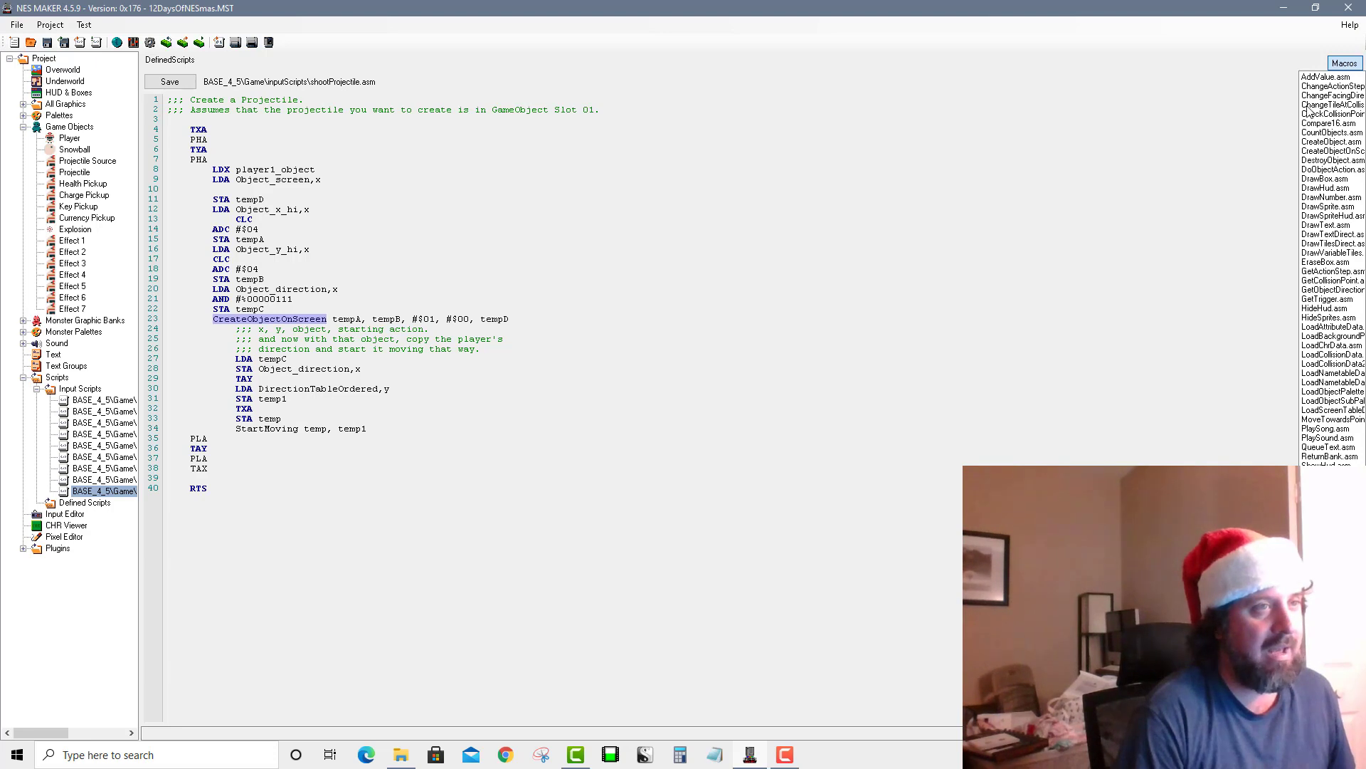
pyautogui.click(1324, 152)
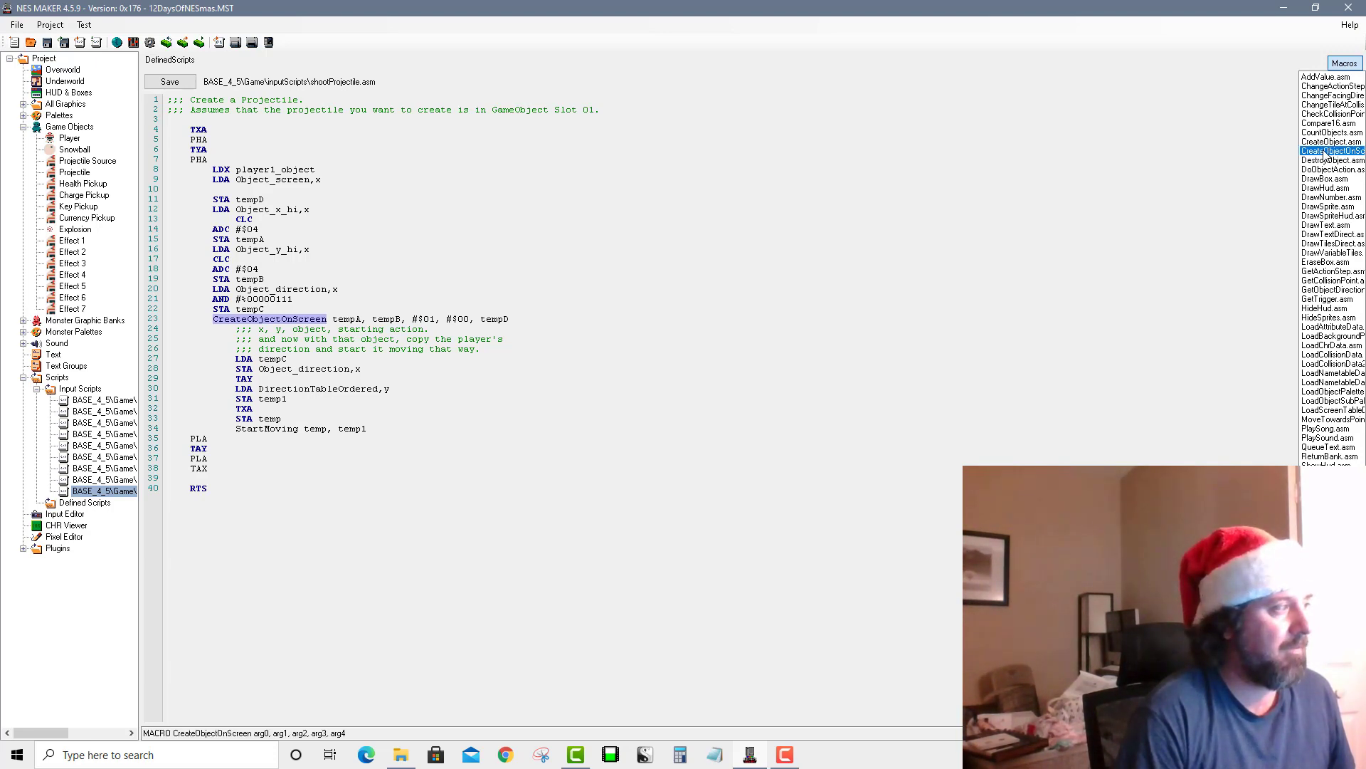
# Examine the CreateObjectOnScreen macro definition and its comments on the object, beginning state and screen arguments
pyautogui.click(609, 727)
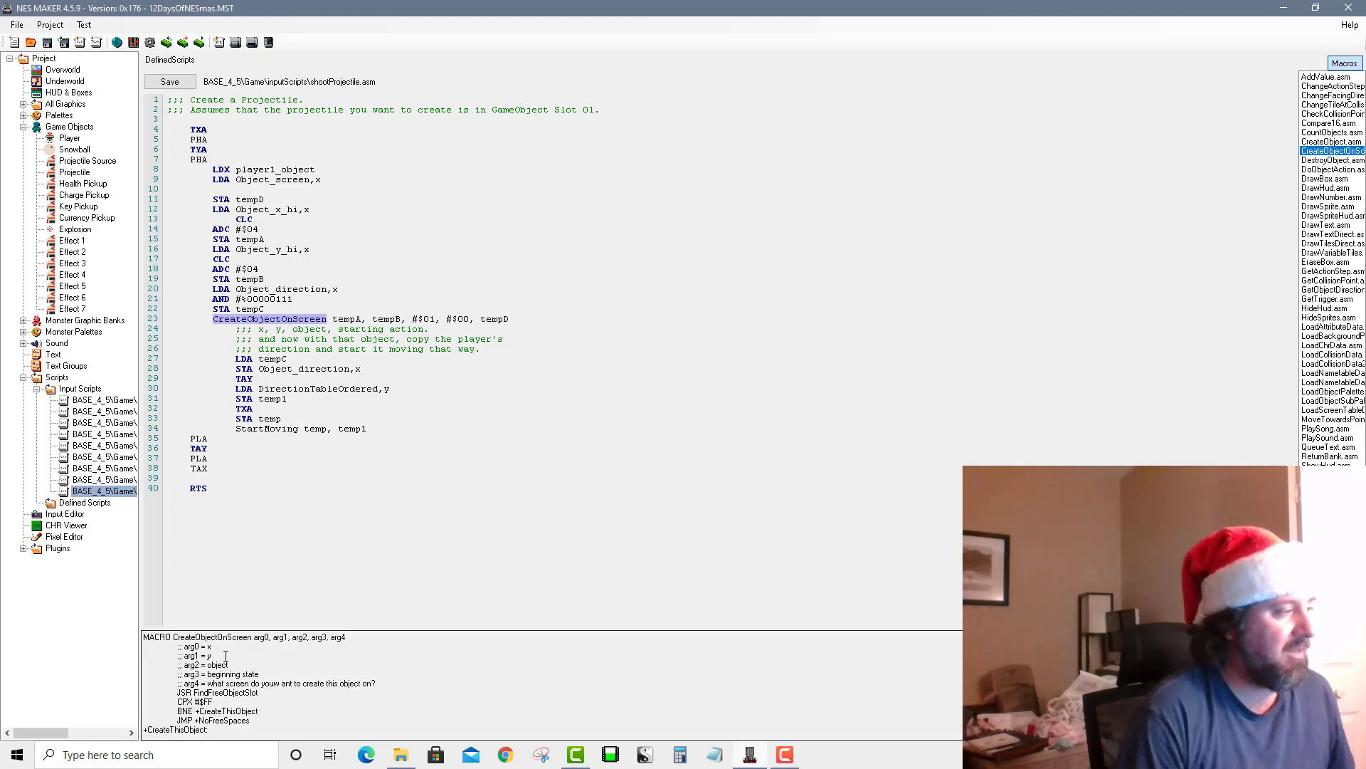
pyautogui.doubleClick(219, 666)
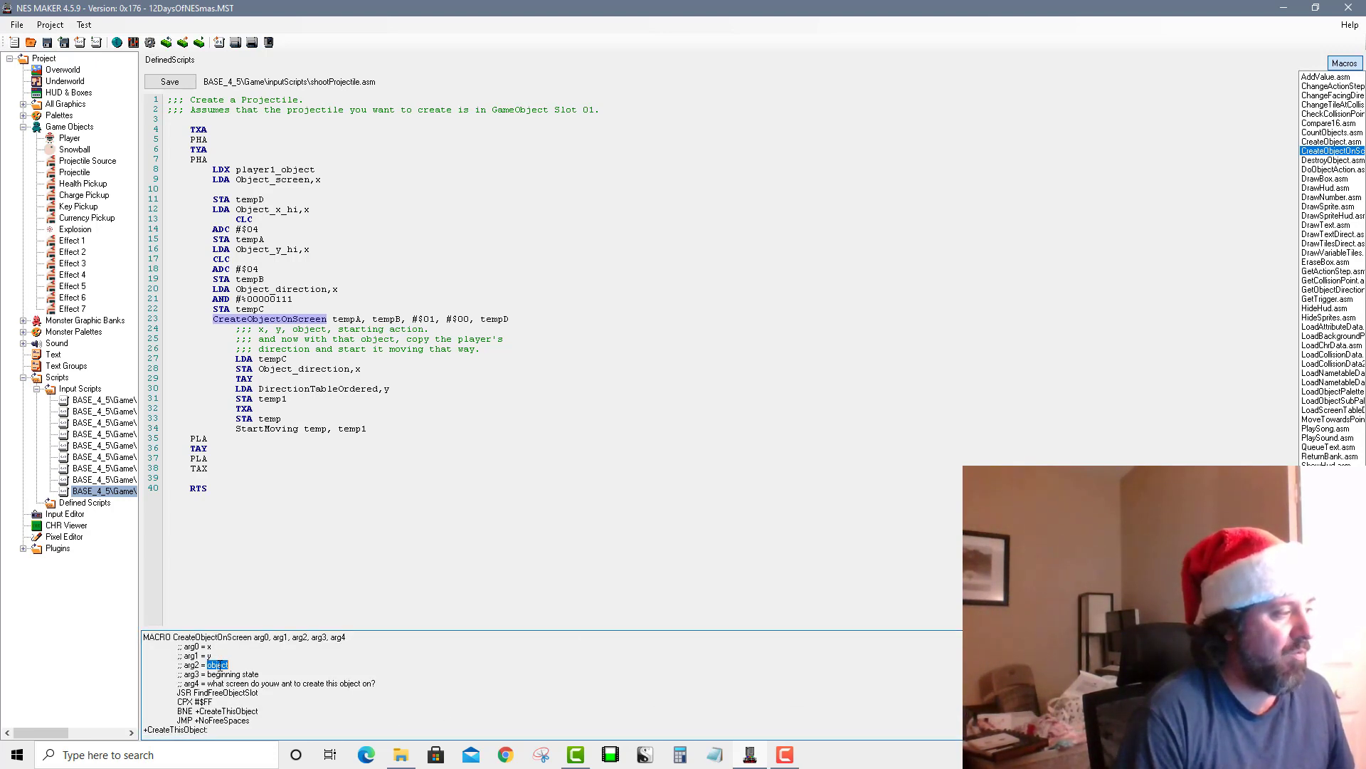
pyautogui.doubleClick(230, 673)
pyautogui.click(229, 673)
pyautogui.doubleClick(230, 673)
pyautogui.click(230, 673)
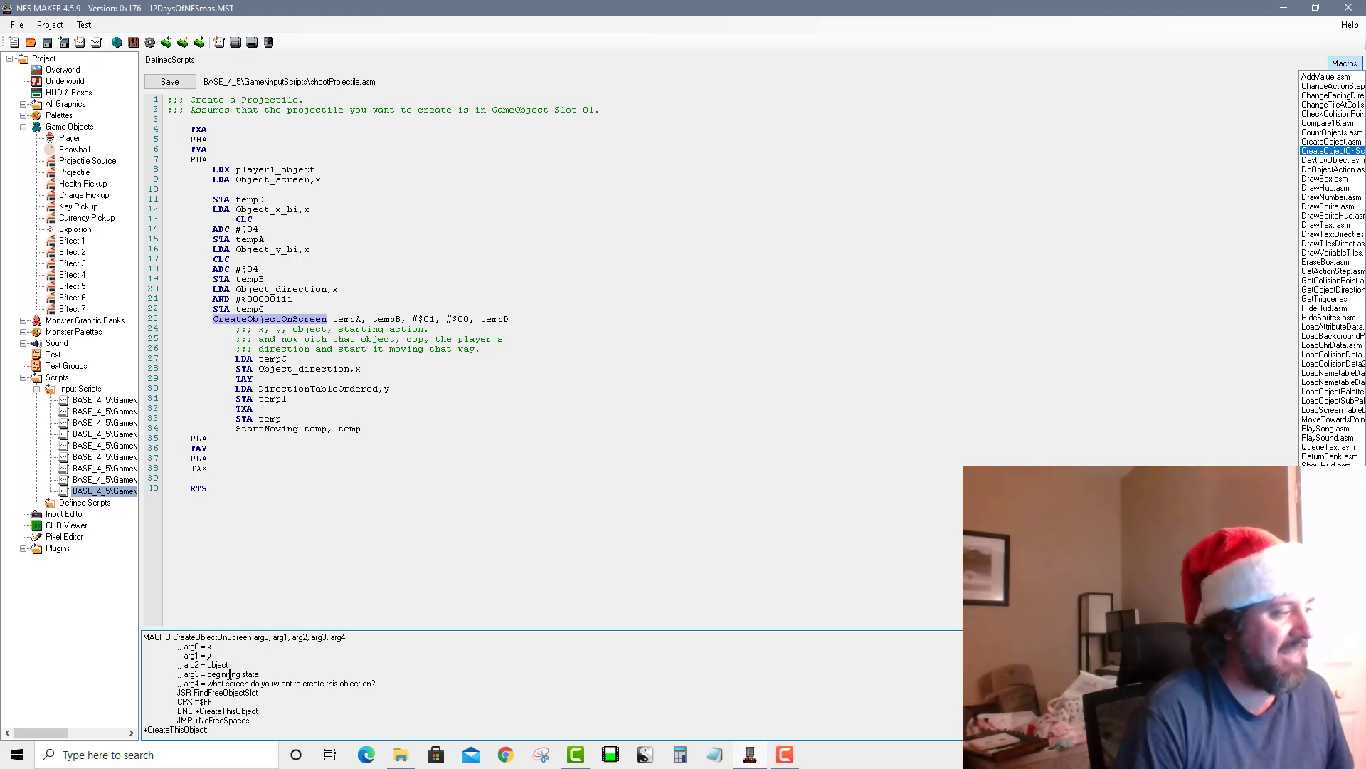
pyautogui.moveTo(227, 683); pyautogui.dragTo(383, 683)
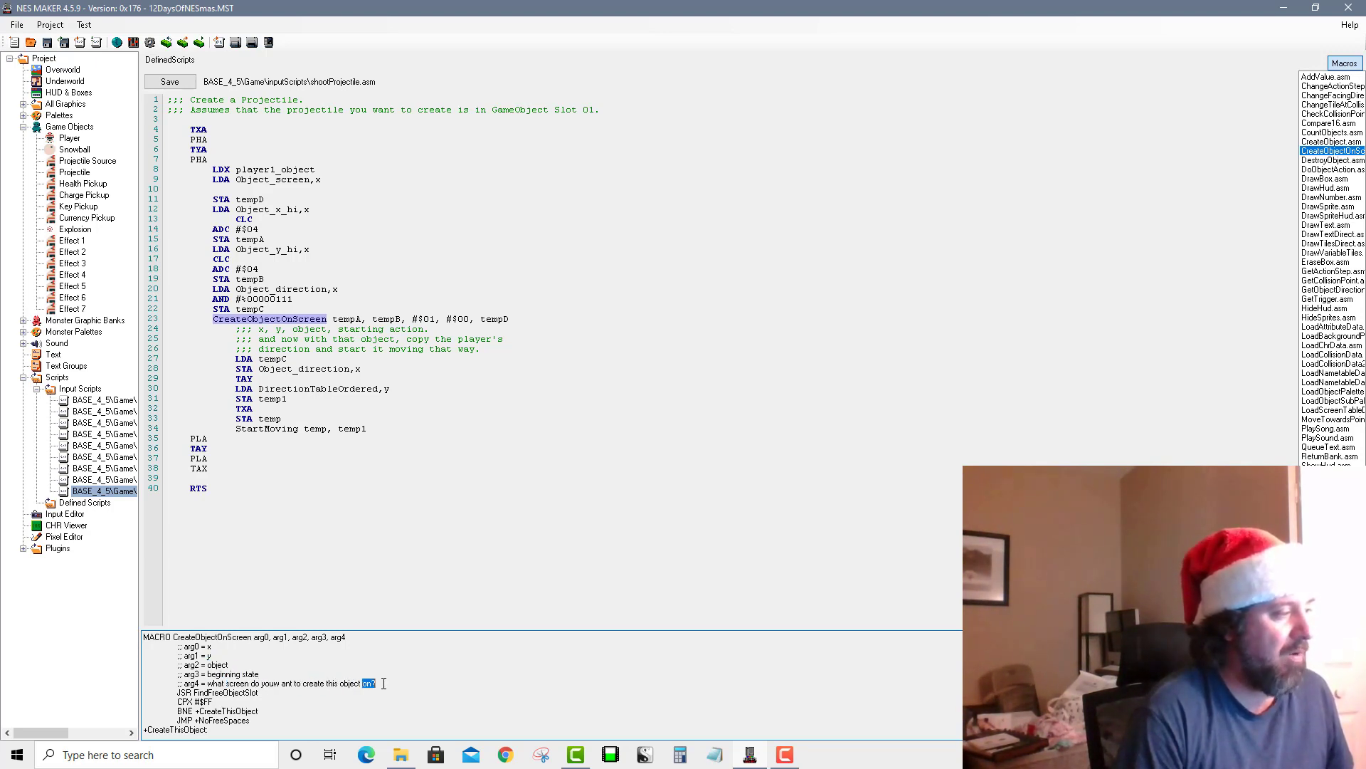
# Match the arguments tempA, tempB and #$01 in the script's CreateObjectOnScreen call to the macro's x, y and object arguments
pyautogui.click(307, 314)
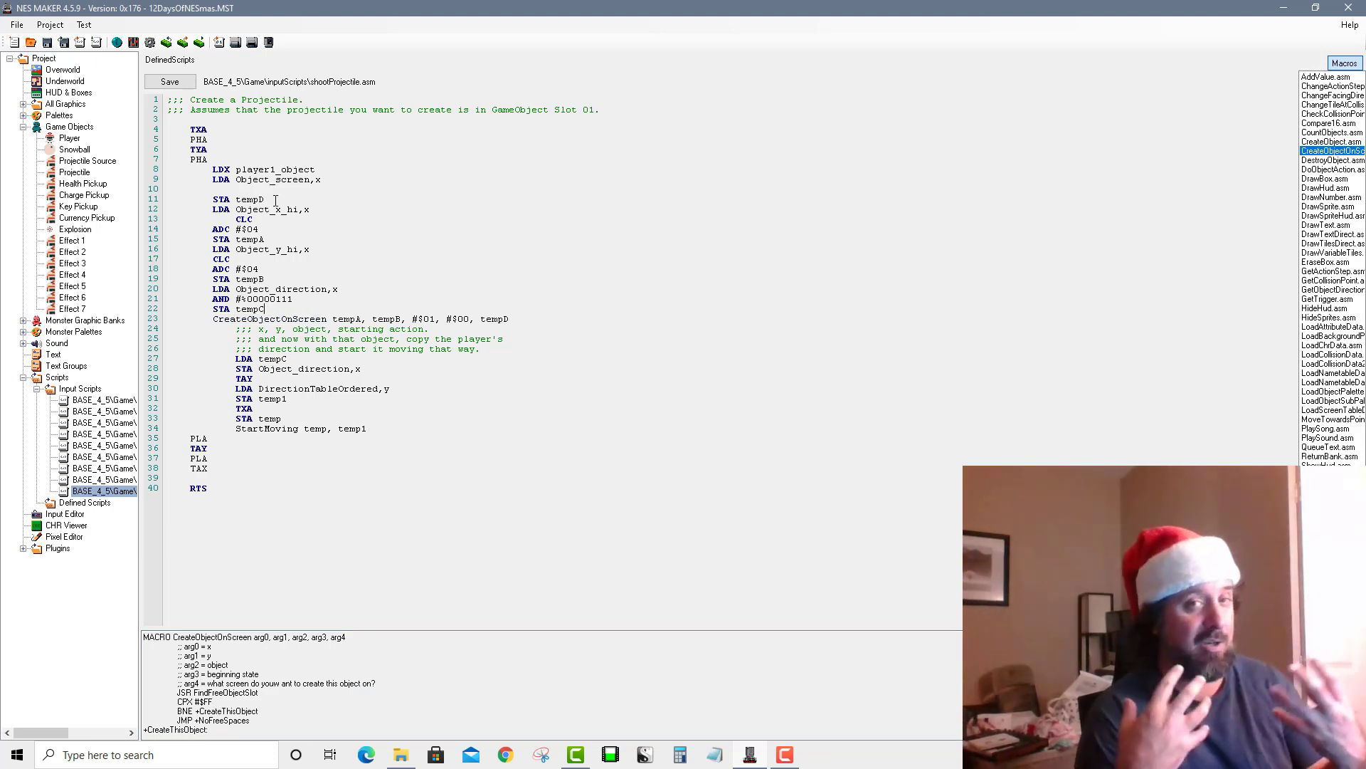
pyautogui.doubleClick(347, 319)
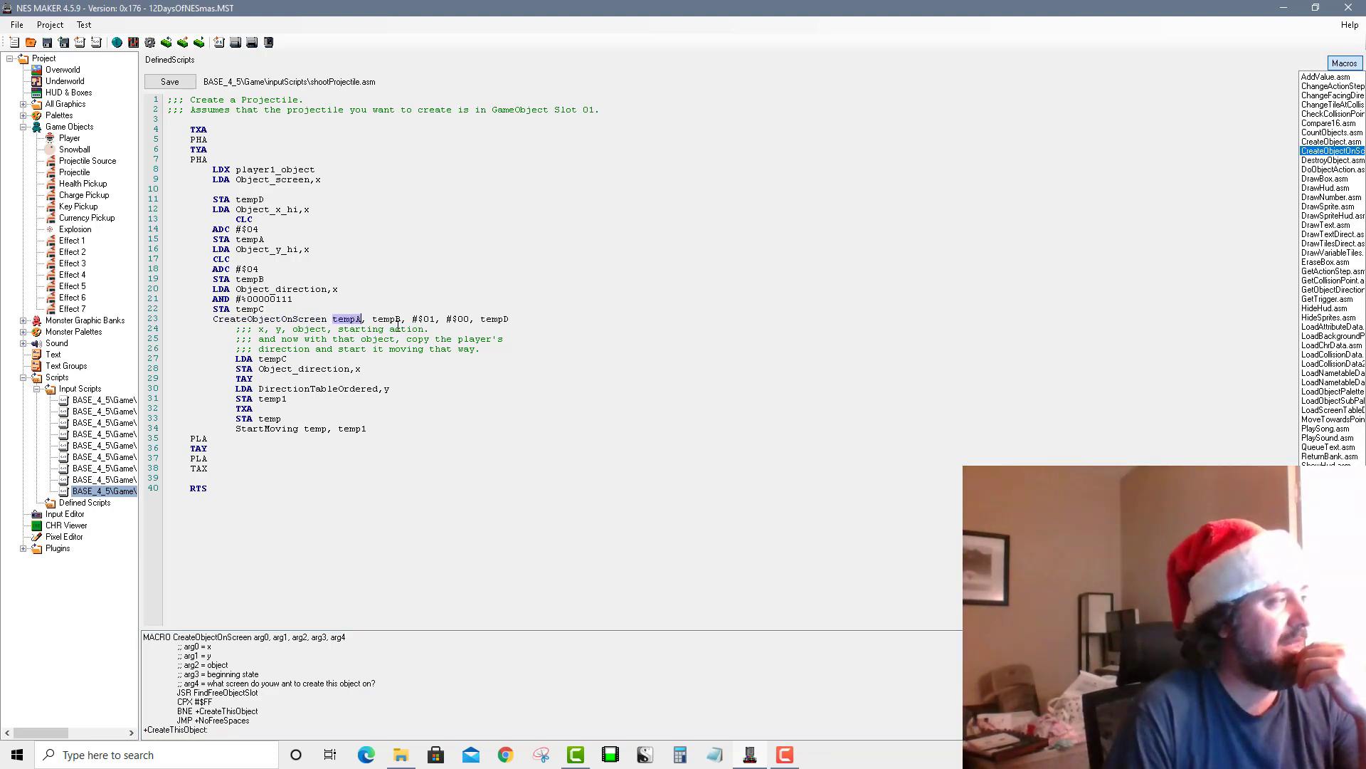
pyautogui.doubleClick(386, 319)
pyautogui.doubleClick(427, 319)
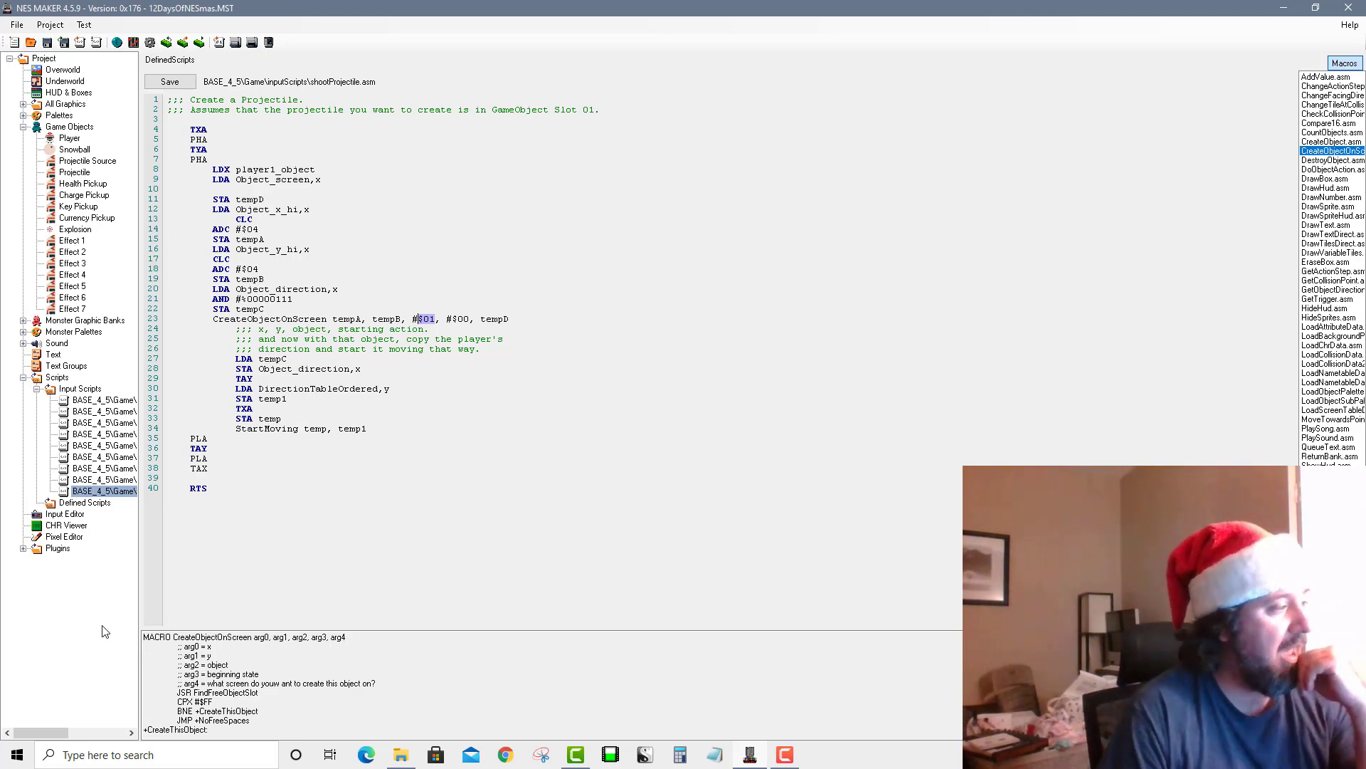
# Check the Snowball's action steps in its object details, close them and return to the shootProjectile.asm code
pyautogui.click(73, 150)
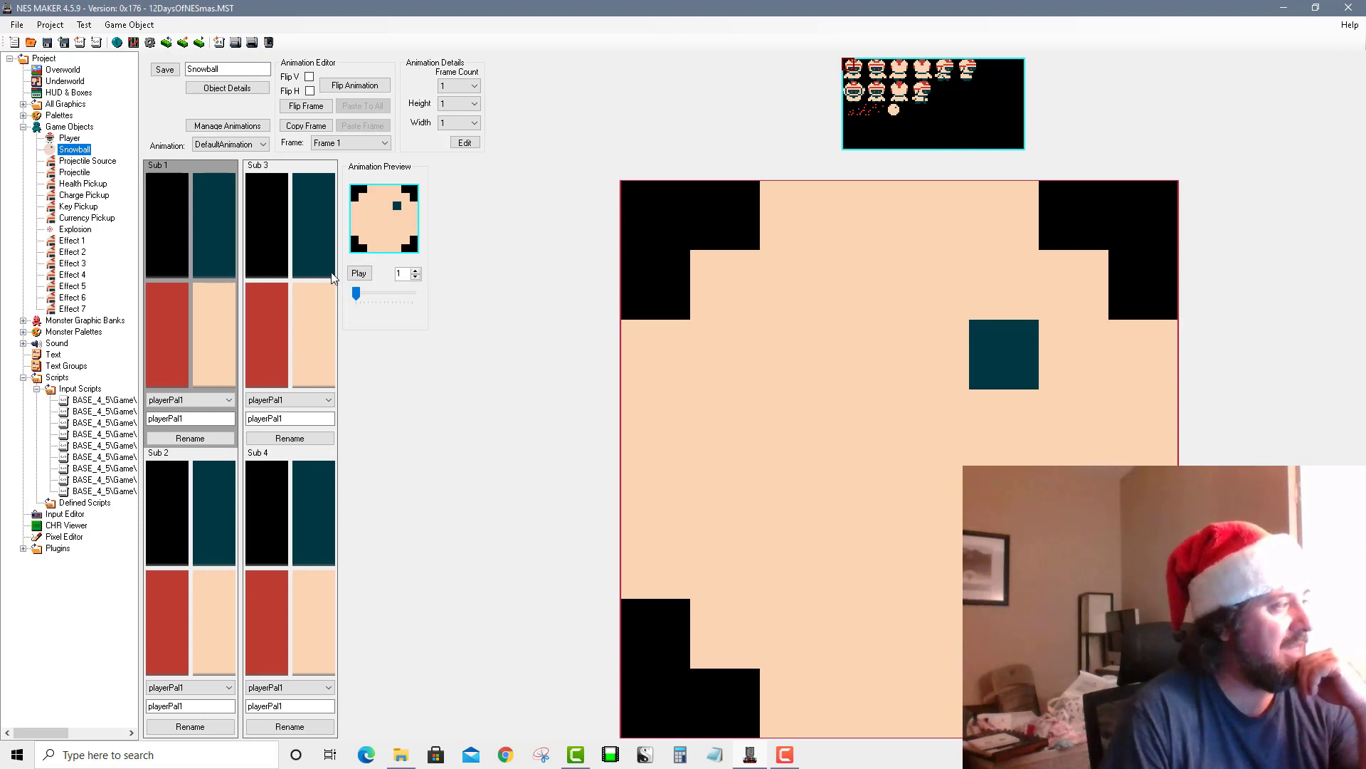
pyautogui.click(266, 89)
pyautogui.click(230, 161)
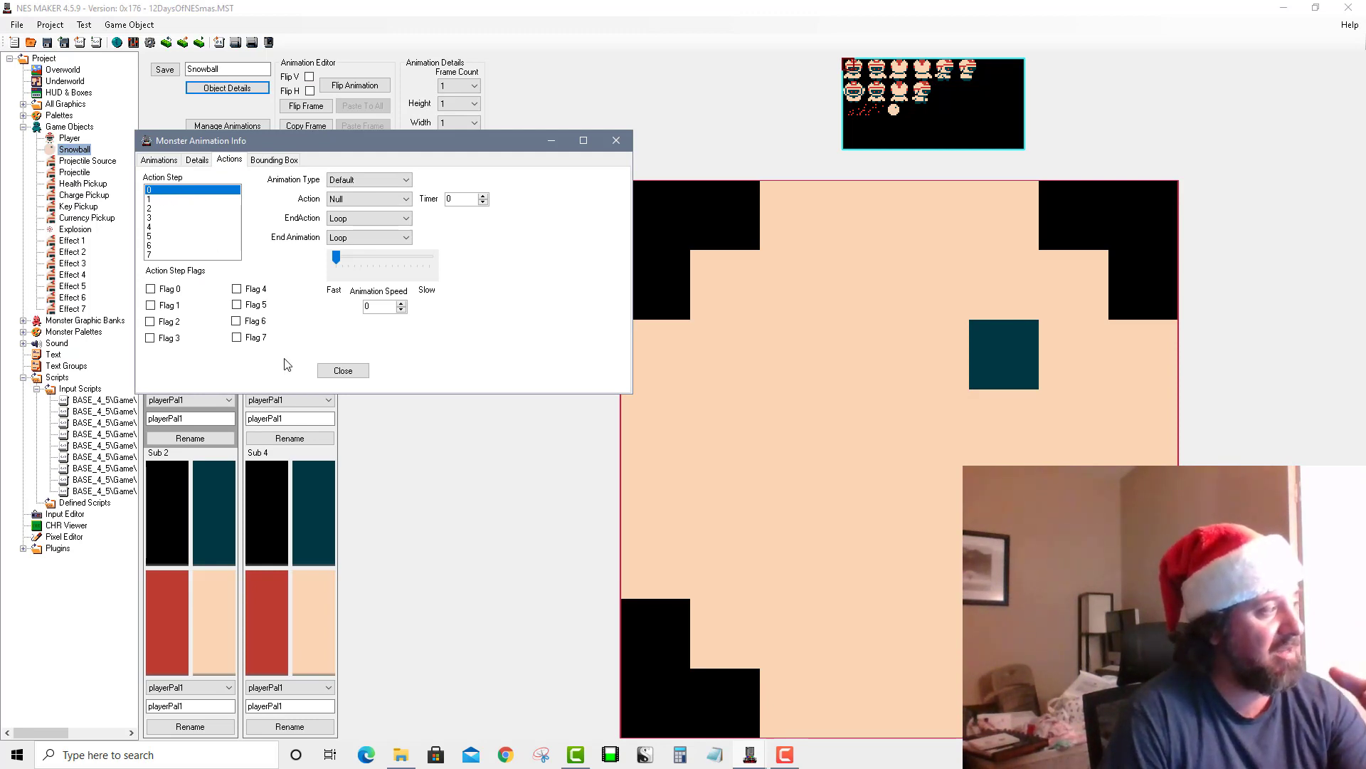
pyautogui.click(343, 370)
pyautogui.click(104, 491)
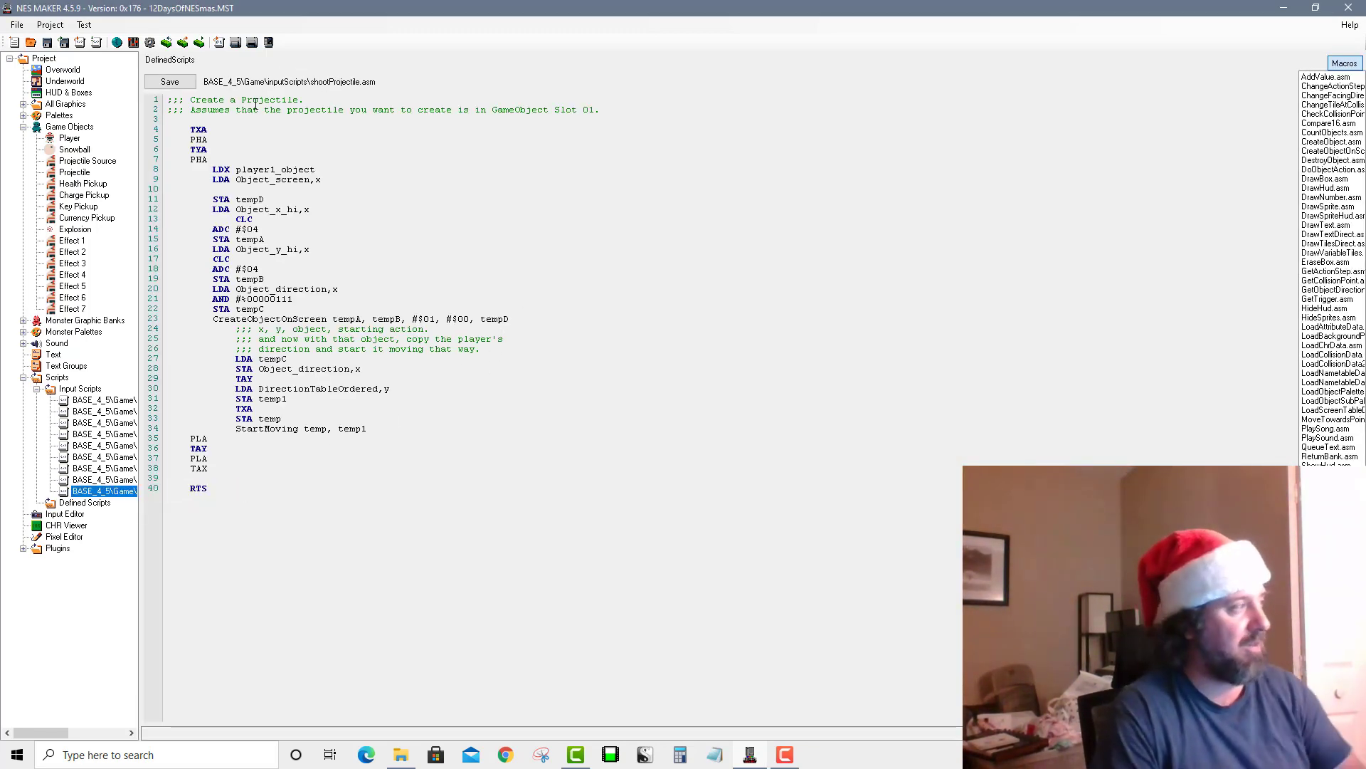
pyautogui.click(244, 193)
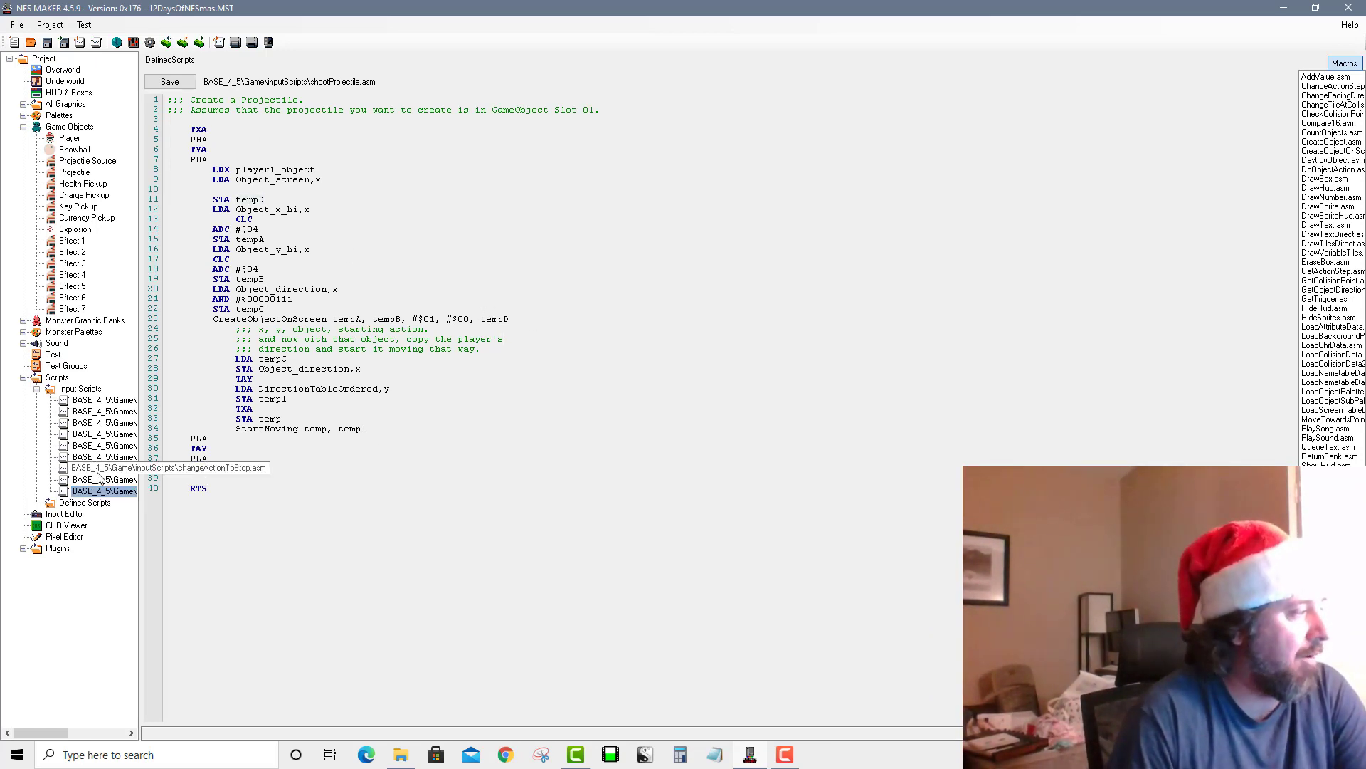
# In the Input Editor, assign shootProjectile.asm to pressing B on controller 1 for the Player in the Main Game state
pyautogui.click(61, 516)
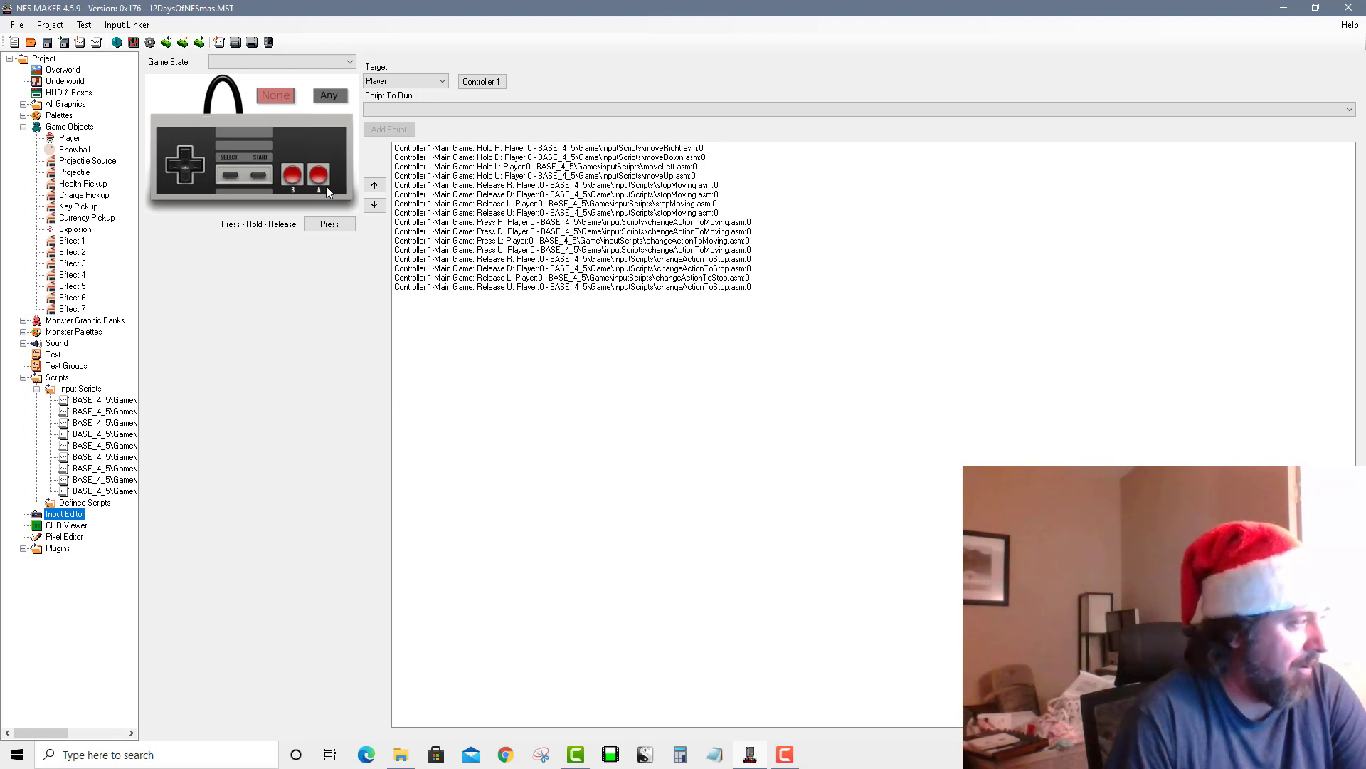
pyautogui.click(292, 177)
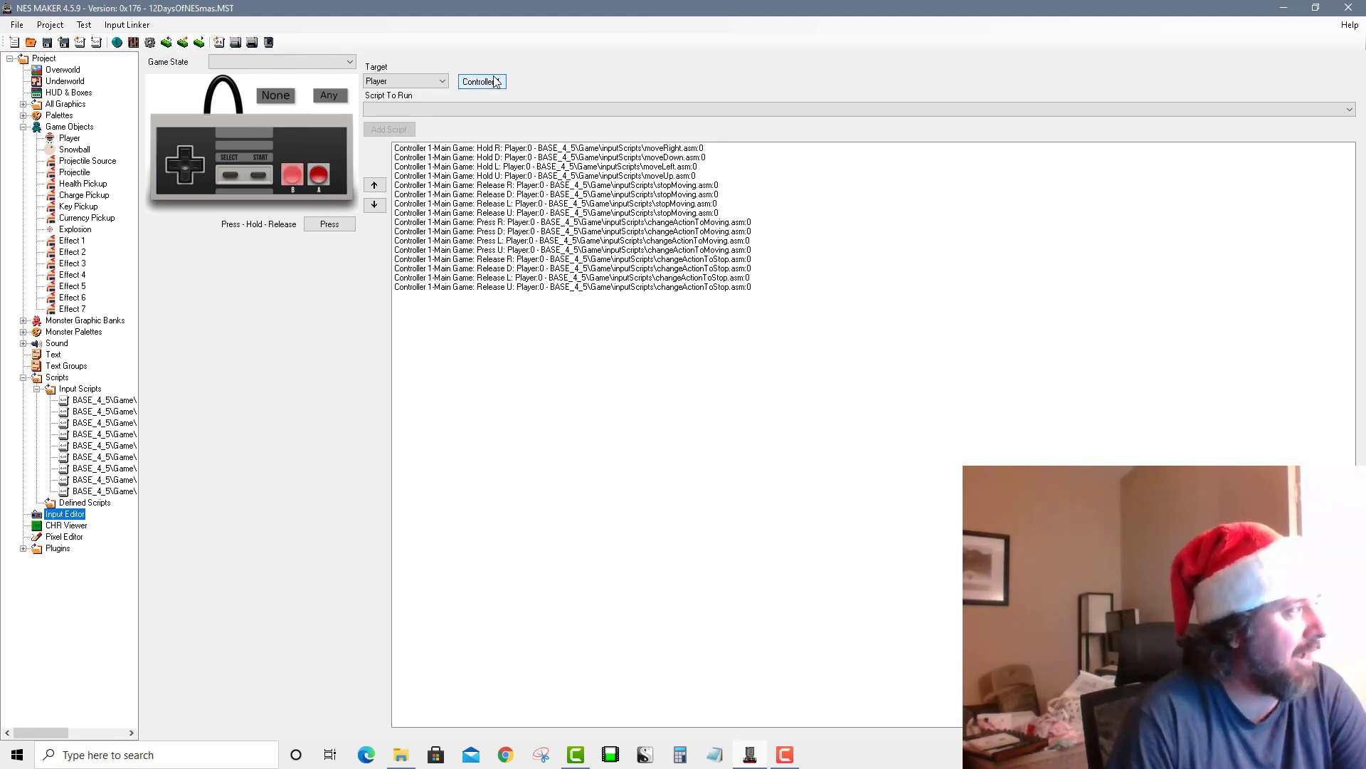
pyautogui.click(320, 62)
pyautogui.click(306, 74)
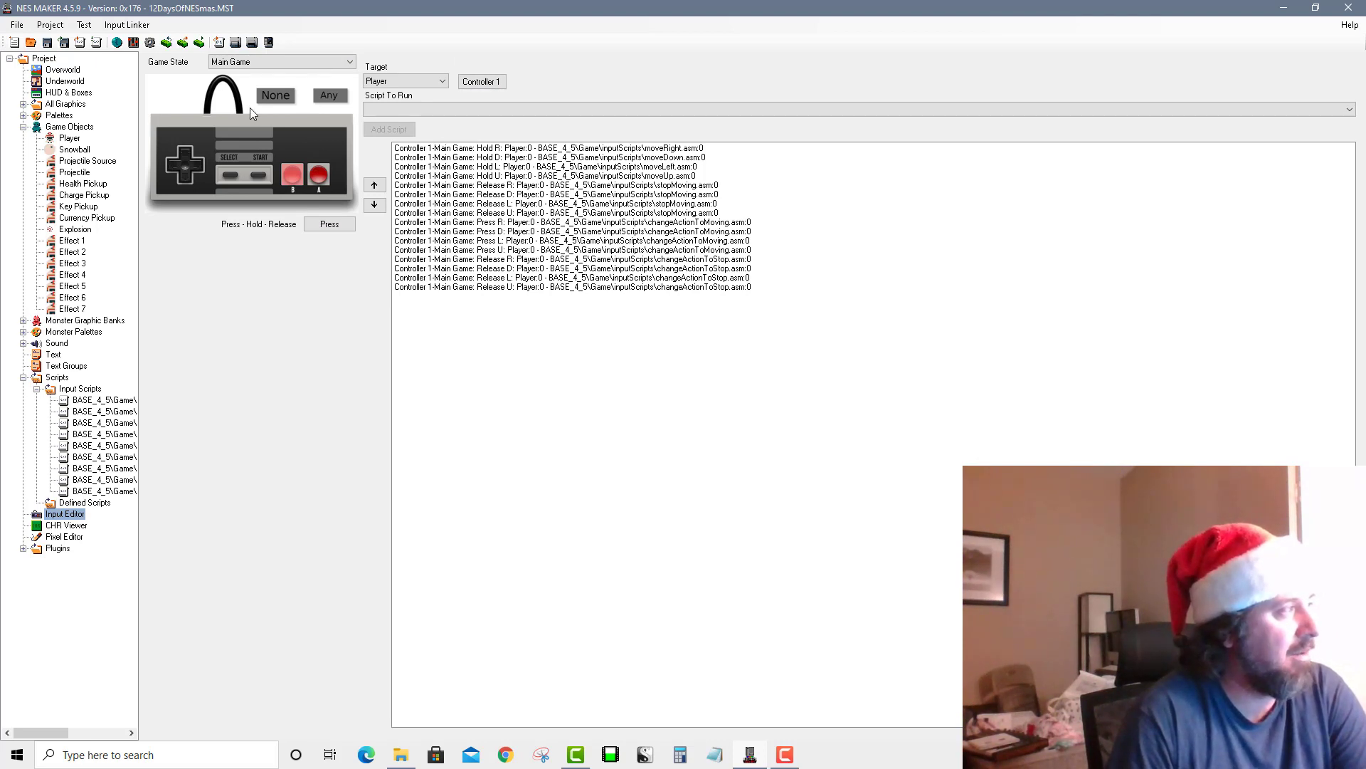
pyautogui.click(470, 110)
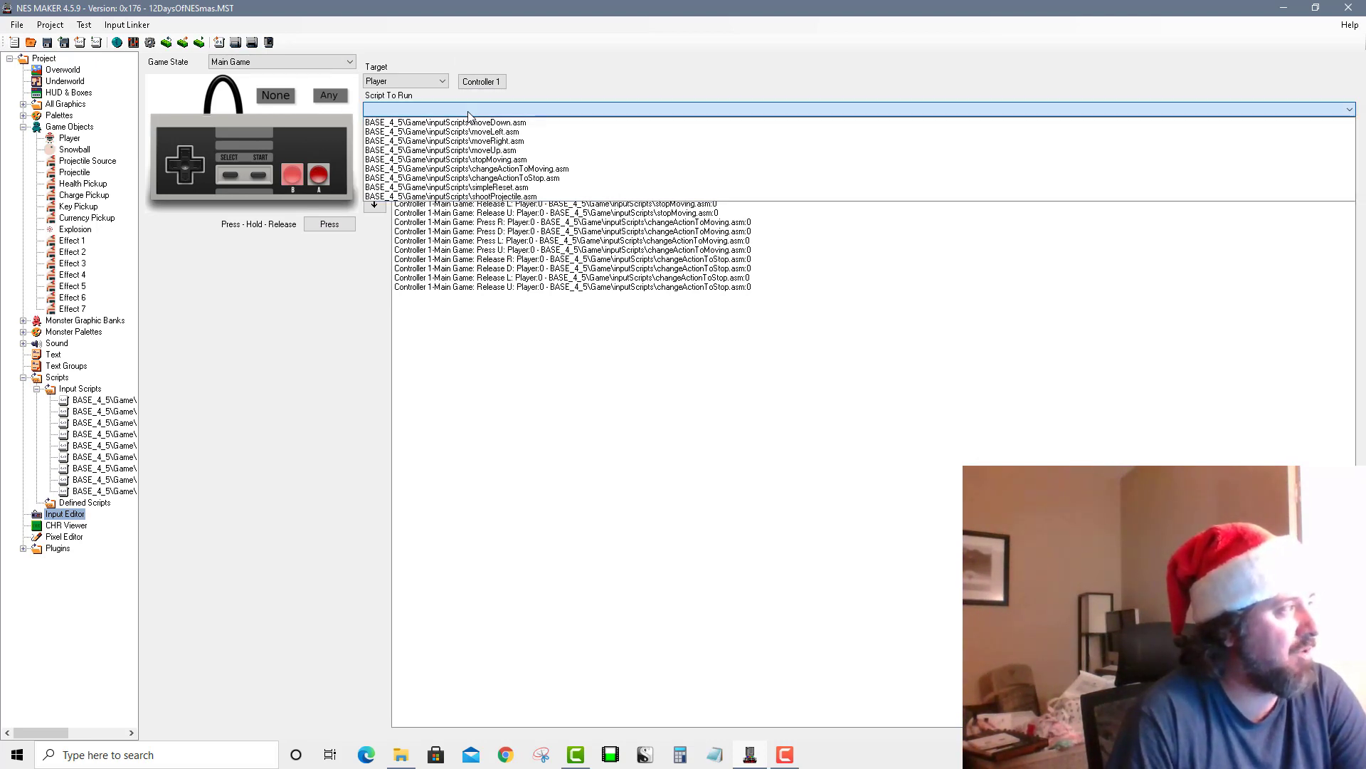
pyautogui.click(534, 199)
pyautogui.click(389, 128)
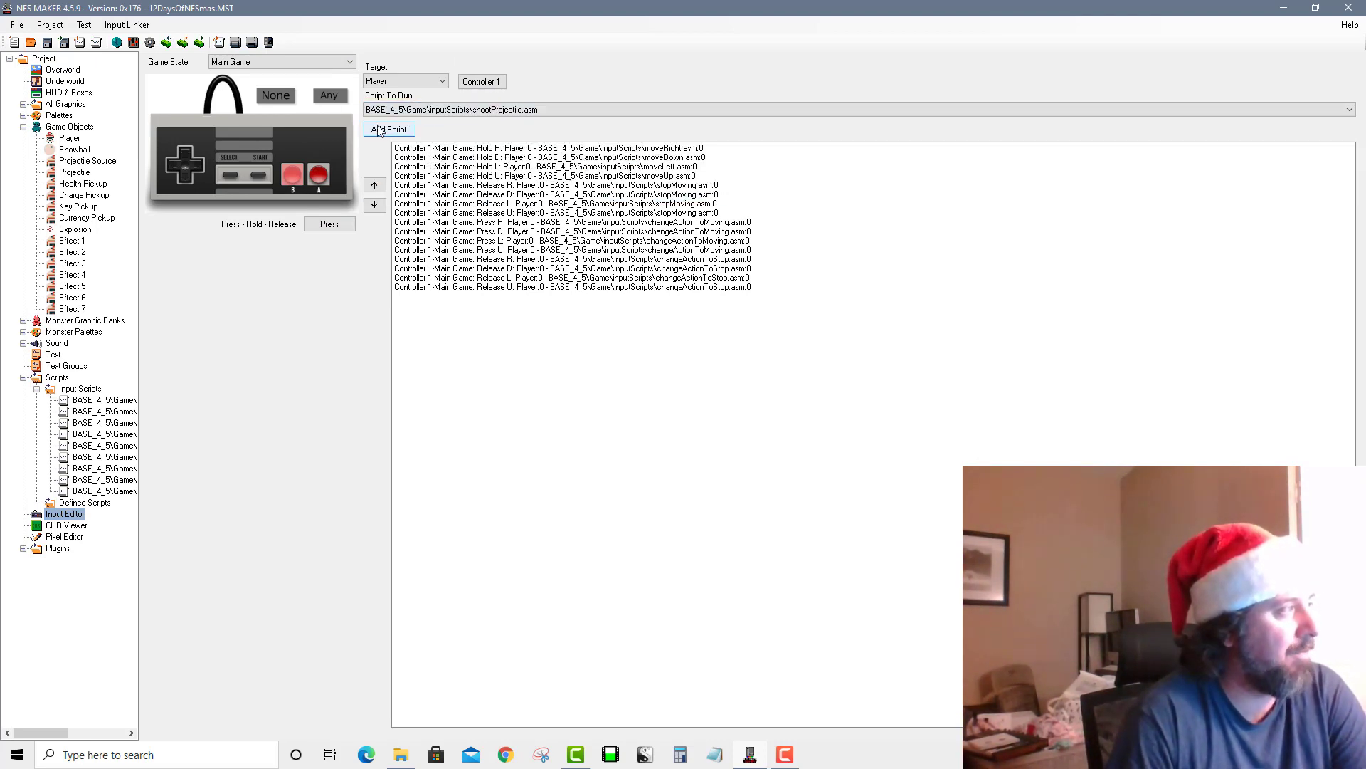
# Test the game by moving the player around and shooting snowballs in different directions, and close the emulator
pyautogui.click(236, 42)
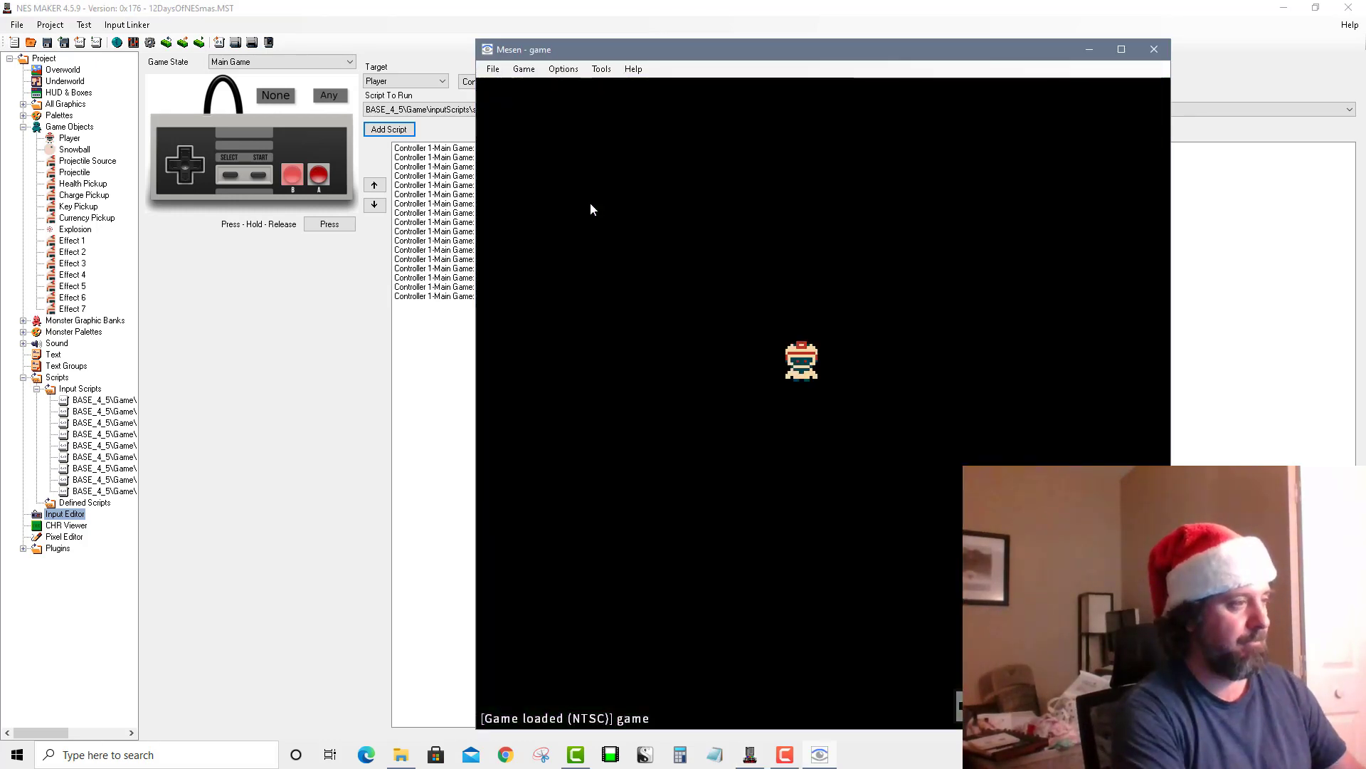
pyautogui.press('Up')
pyautogui.press('Left')
pyautogui.press('Right')
pyautogui.press('Down')
pyautogui.press('Right')
pyautogui.press('a')
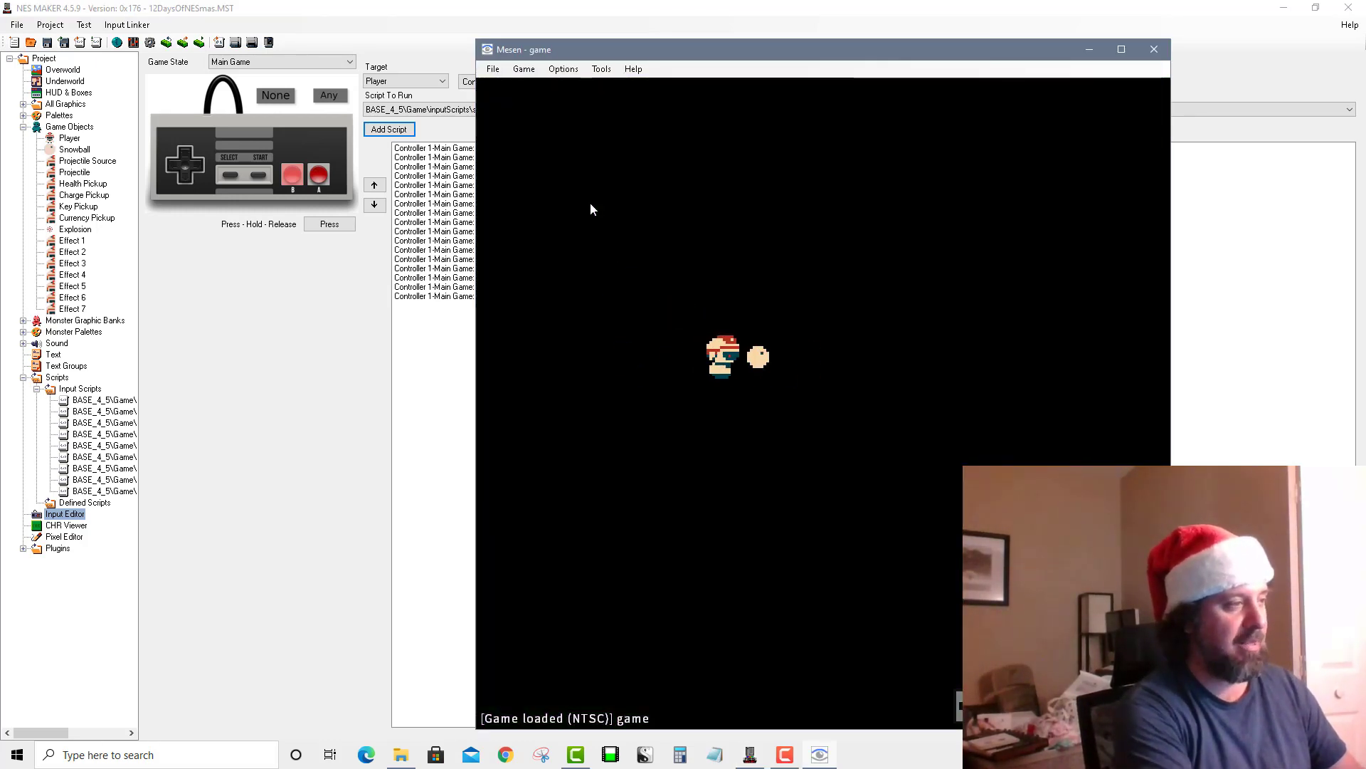
pyautogui.press('Left')
pyautogui.press('Down')
pyautogui.press('a')
pyautogui.press('Right')
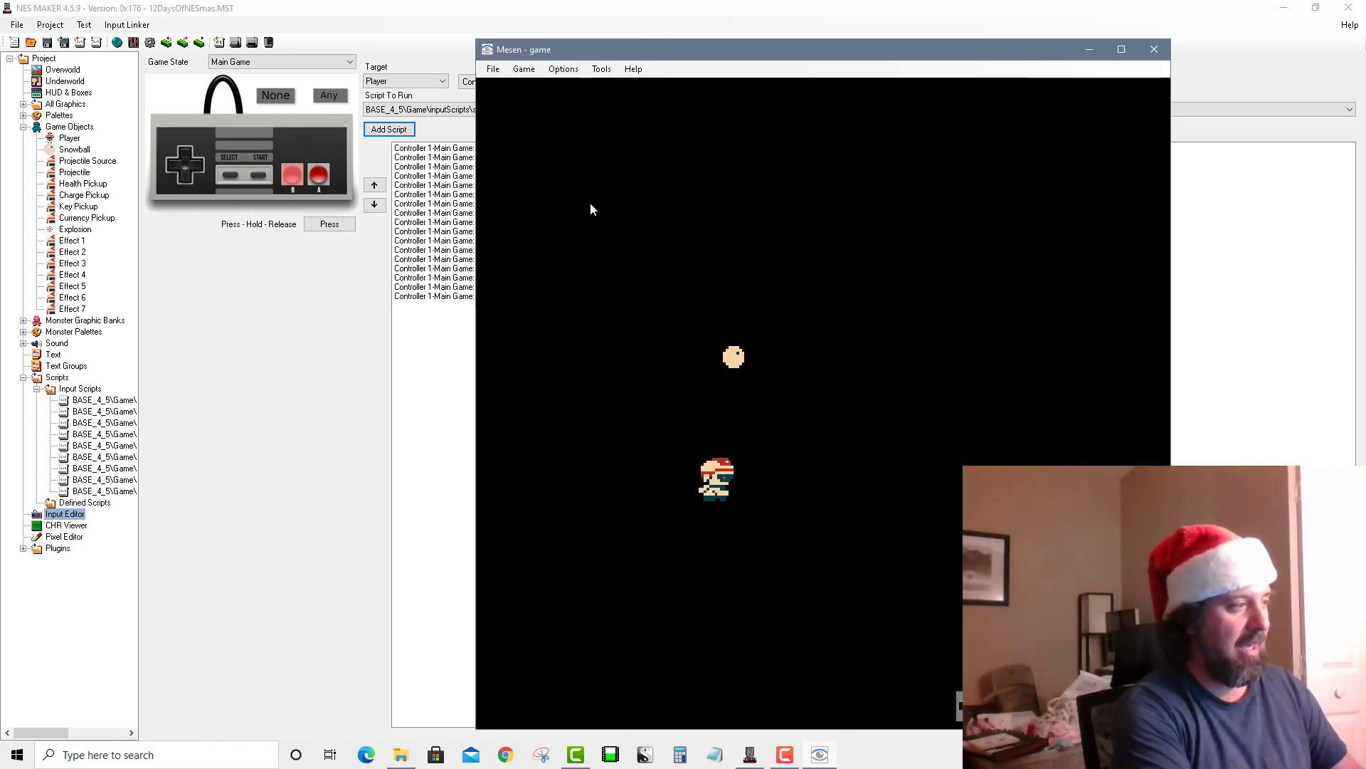
pyautogui.press('Up')
pyautogui.press('a')
pyautogui.press('Down')
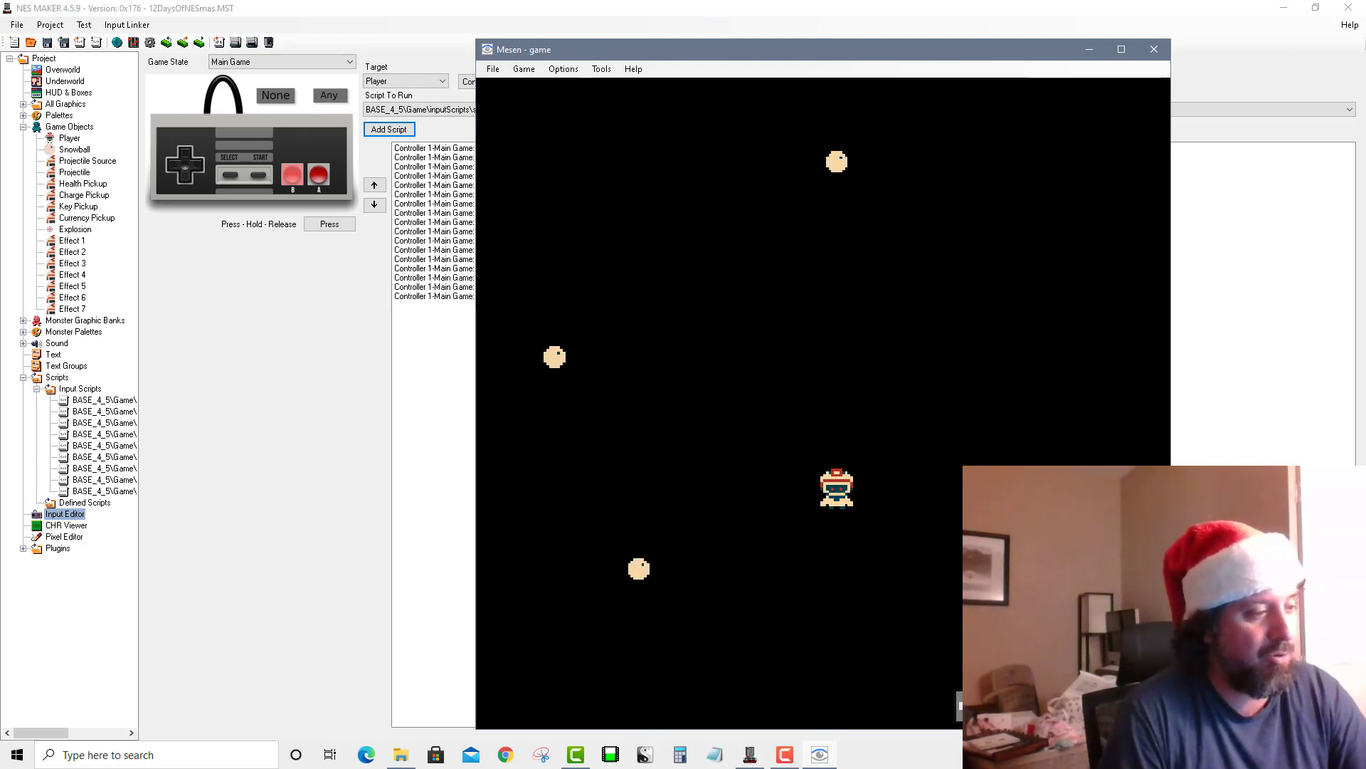
pyautogui.click(1152, 49)
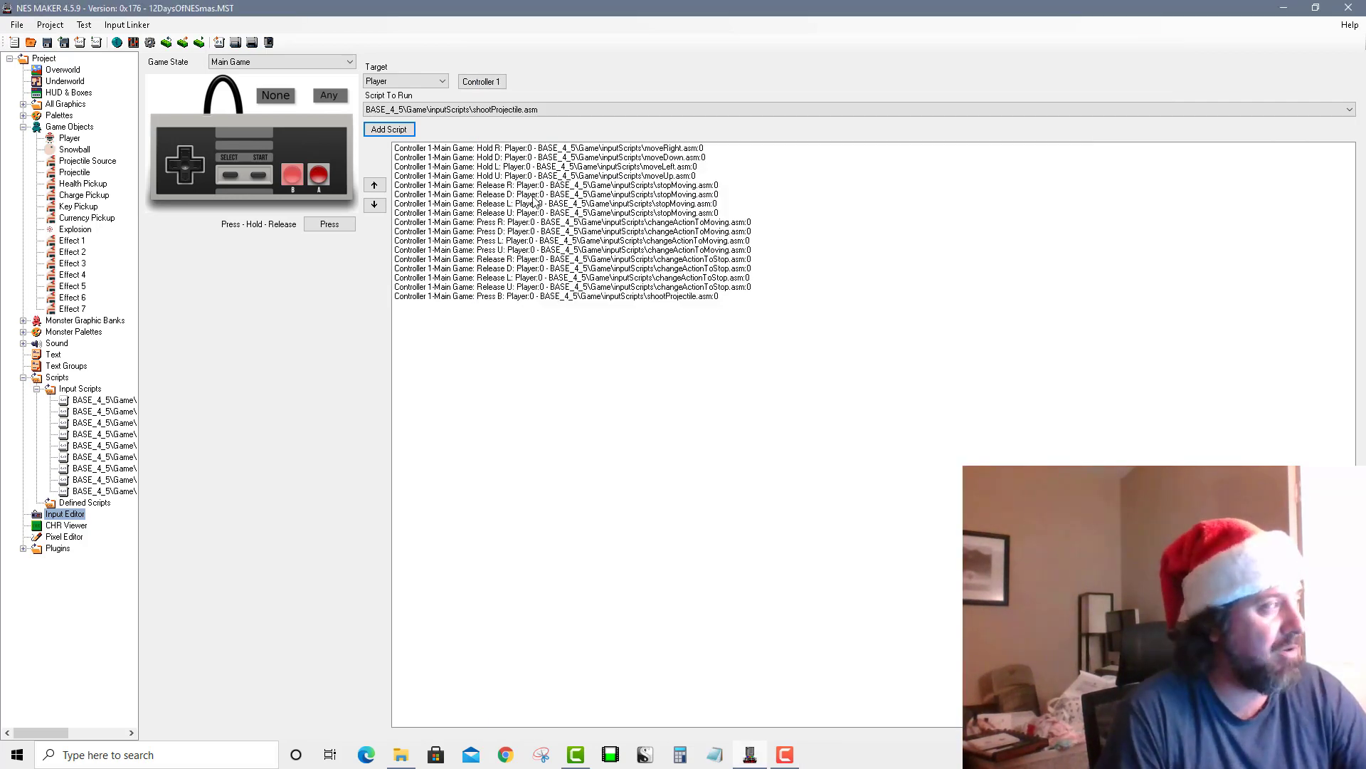
# Assign moveUp.asm to holding Up on controller 2 with the Snowball as target in the Main Game state
pyautogui.click(294, 175)
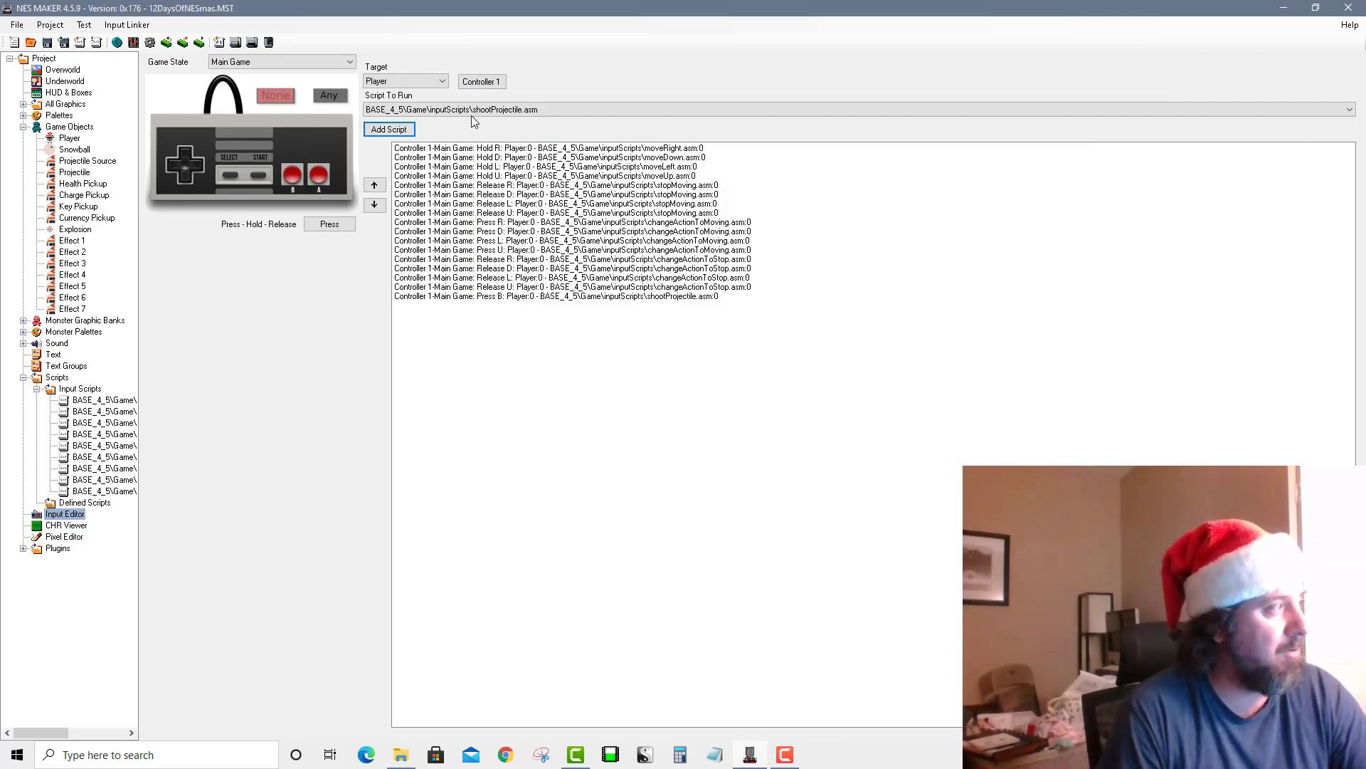
pyautogui.click(497, 84)
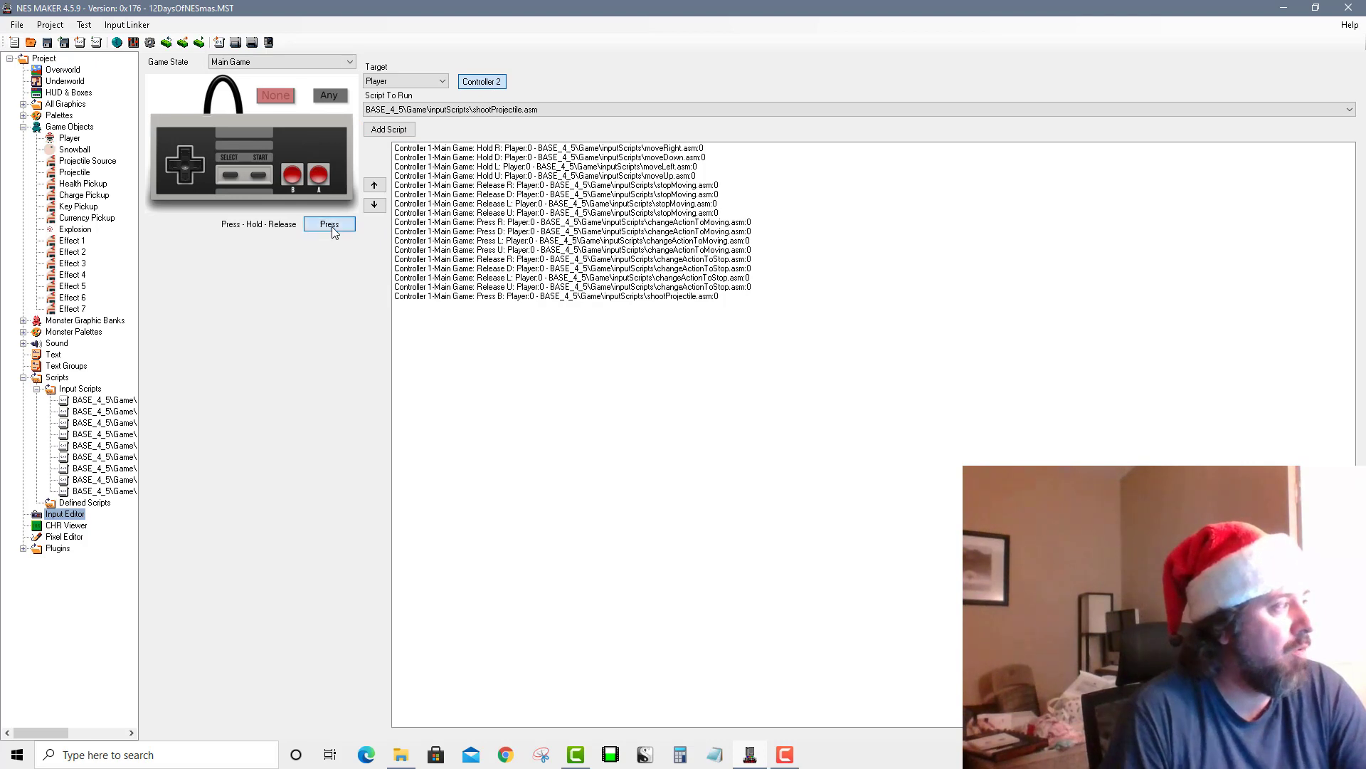
pyautogui.click(332, 228)
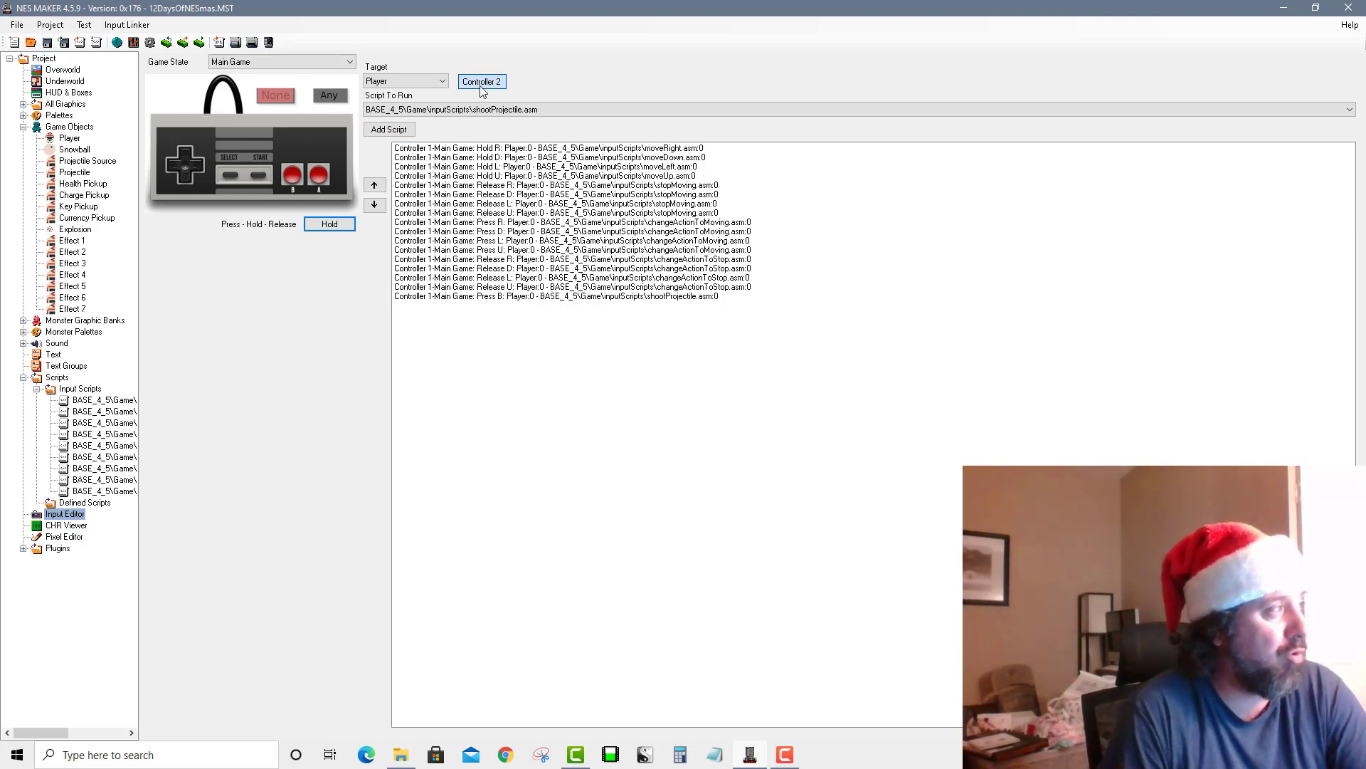
pyautogui.click(442, 82)
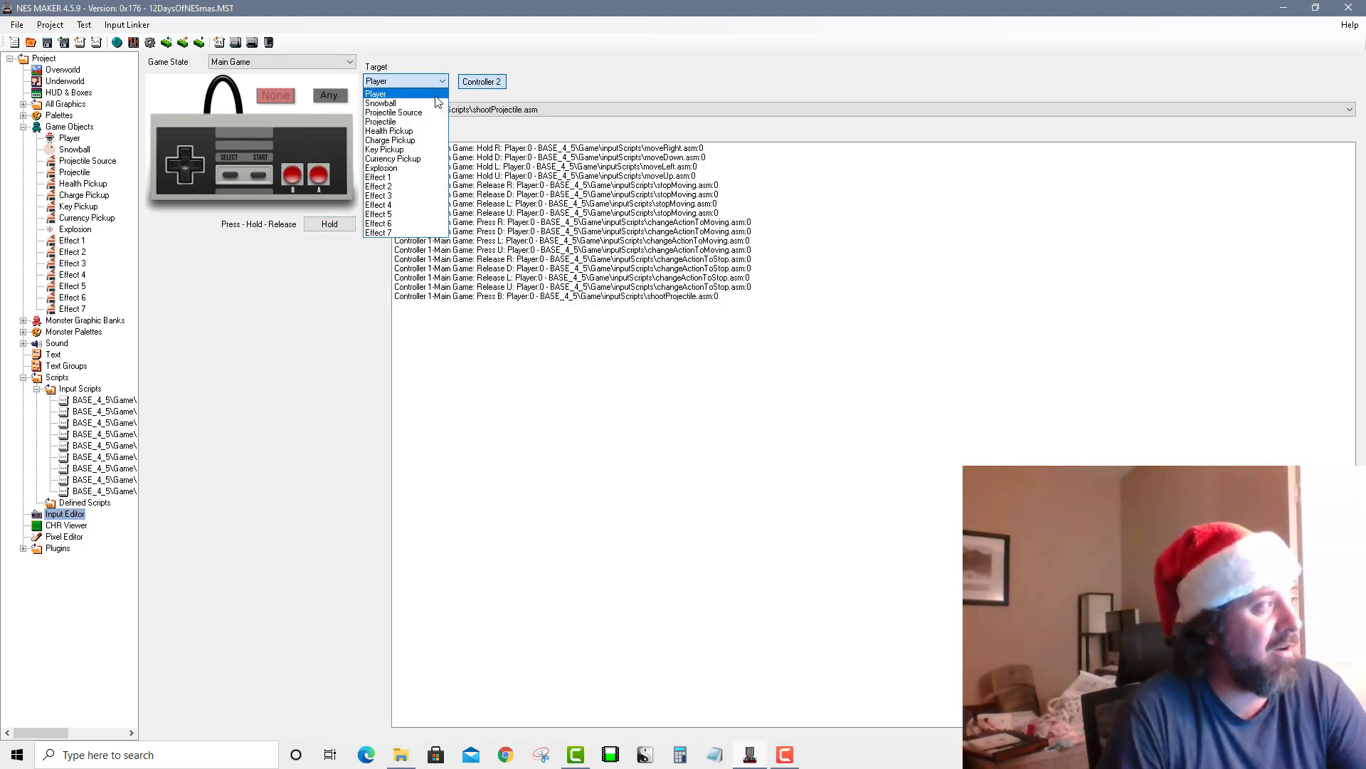
pyautogui.click(399, 103)
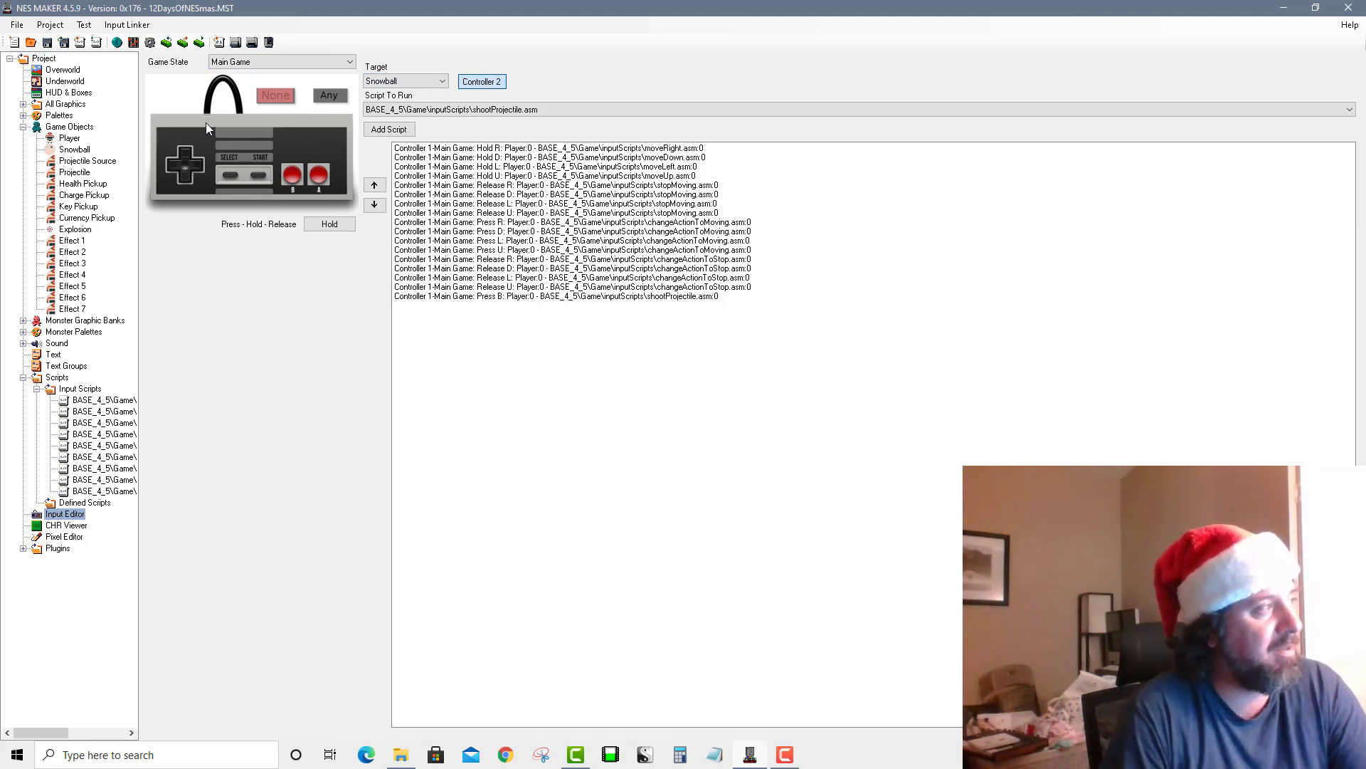
pyautogui.click(185, 154)
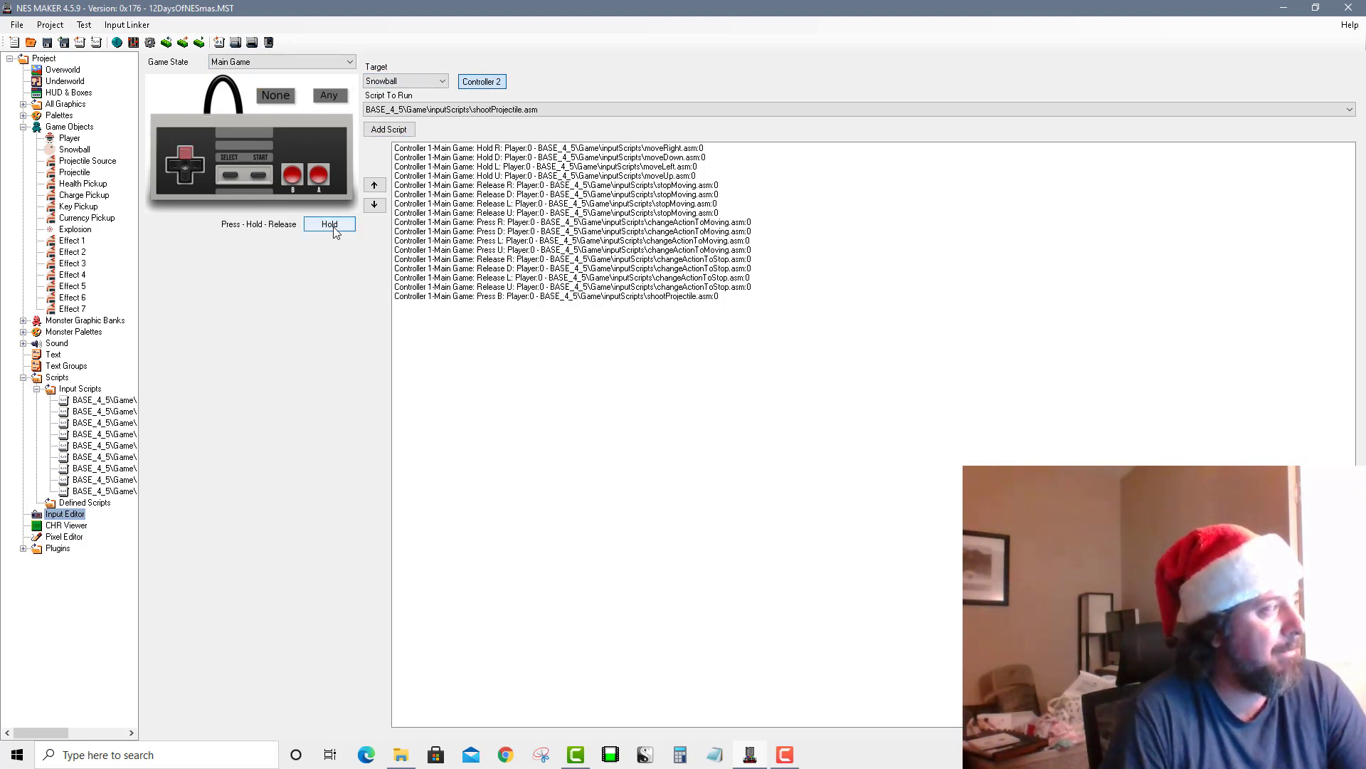
pyautogui.click(414, 109)
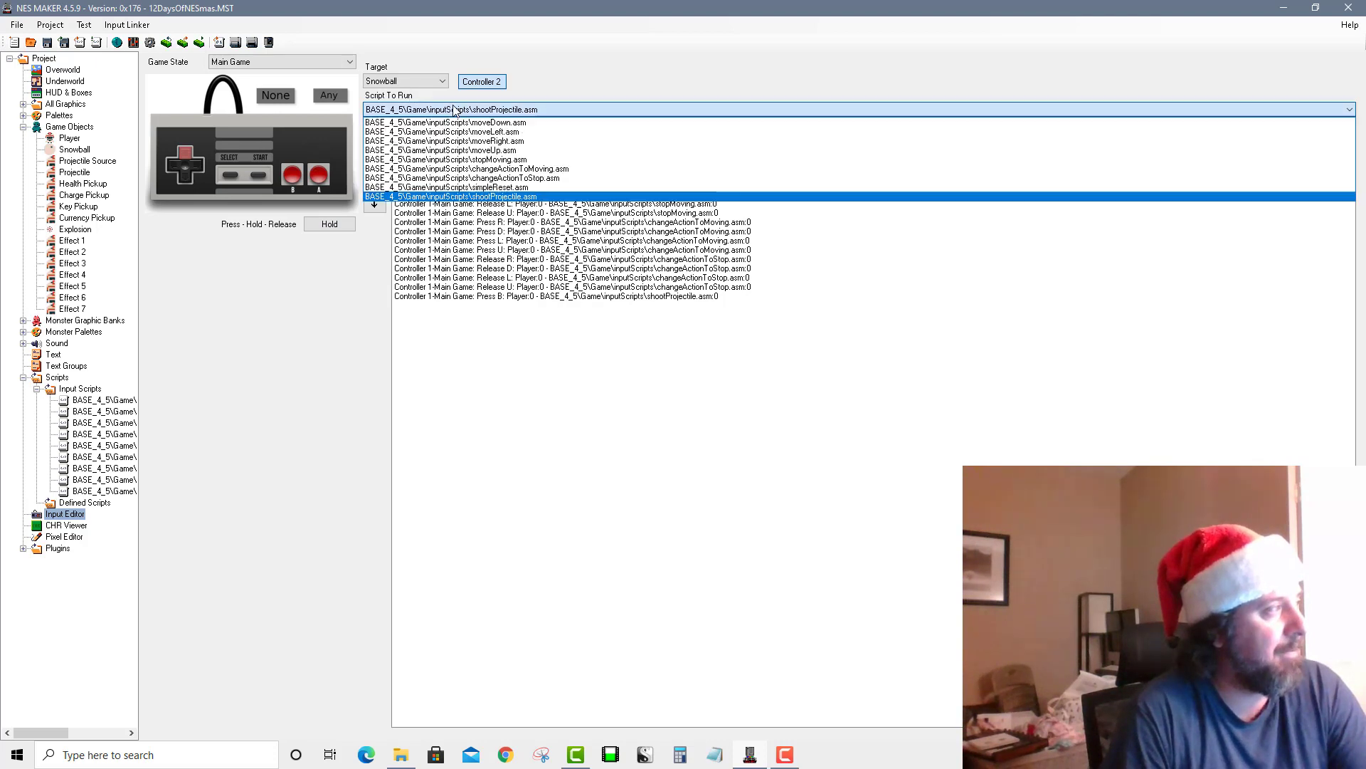
pyautogui.click(510, 150)
pyautogui.click(388, 129)
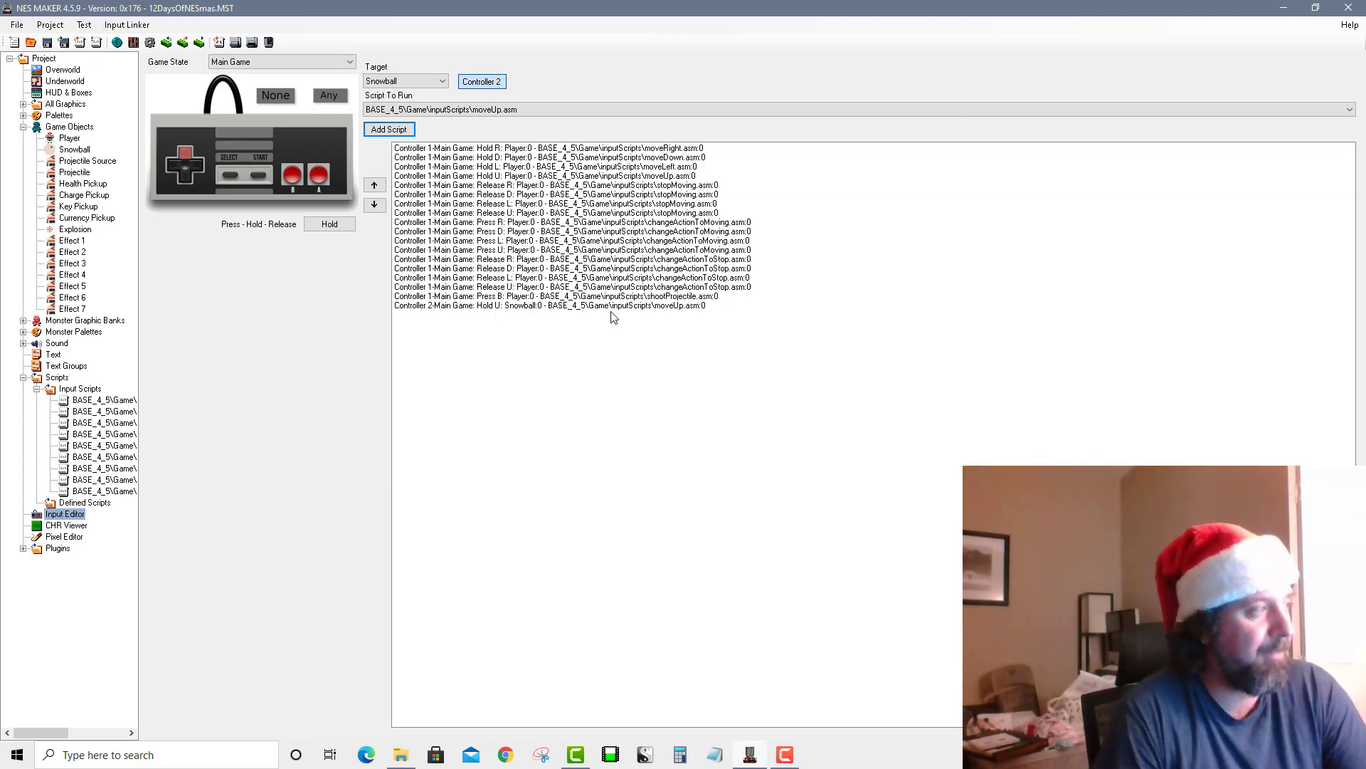
# Assign moveRight.asm to holding Right and moveDown.asm to holding Down on controller 2 for the Snowball
pyautogui.click(195, 164)
pyautogui.click(421, 110)
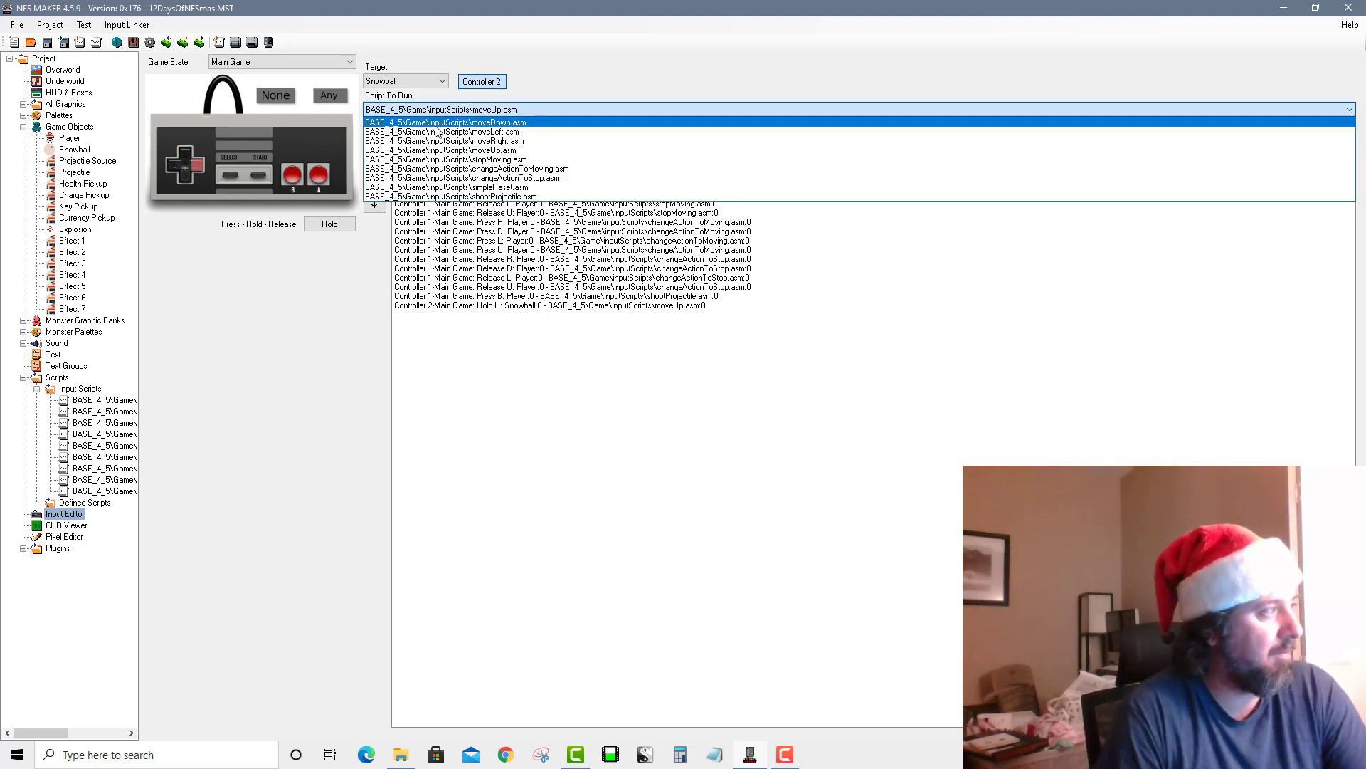
pyautogui.click(427, 119)
pyautogui.click(389, 129)
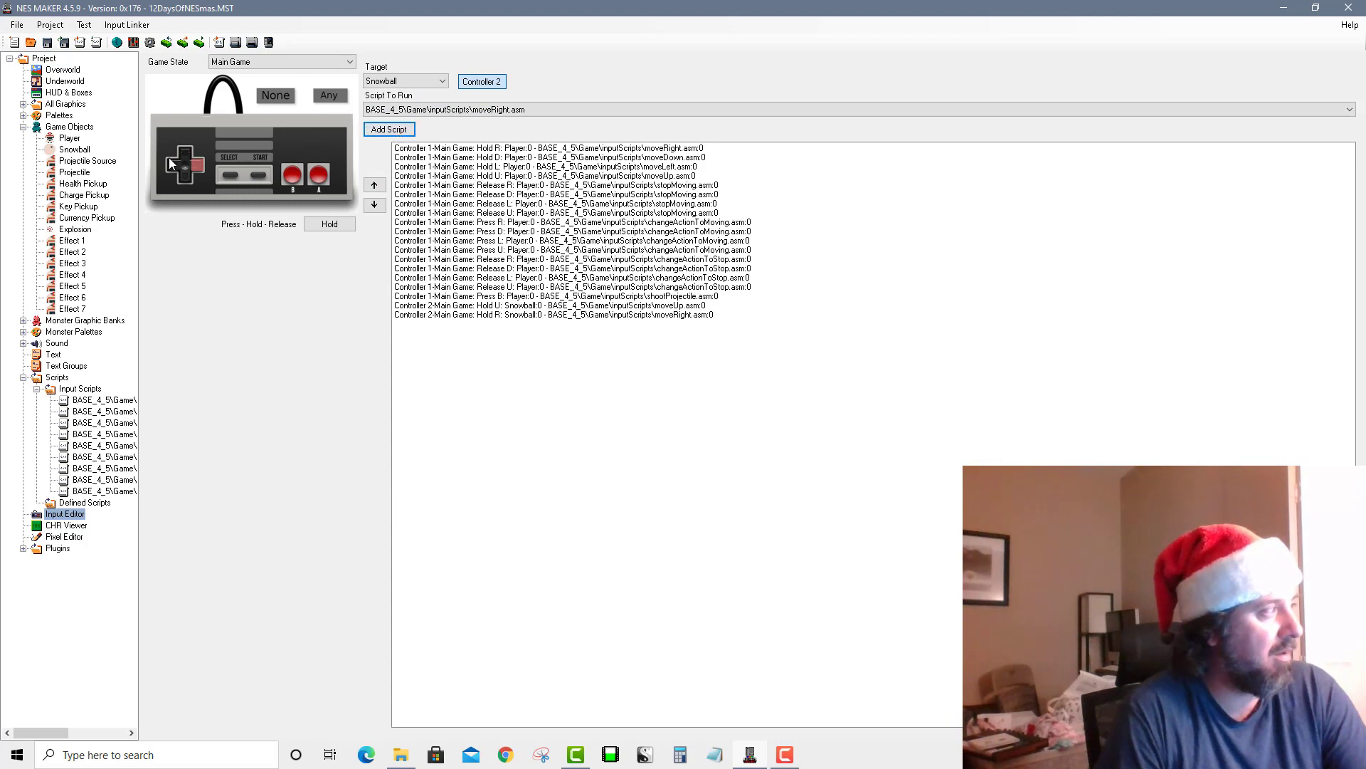
pyautogui.click(188, 177)
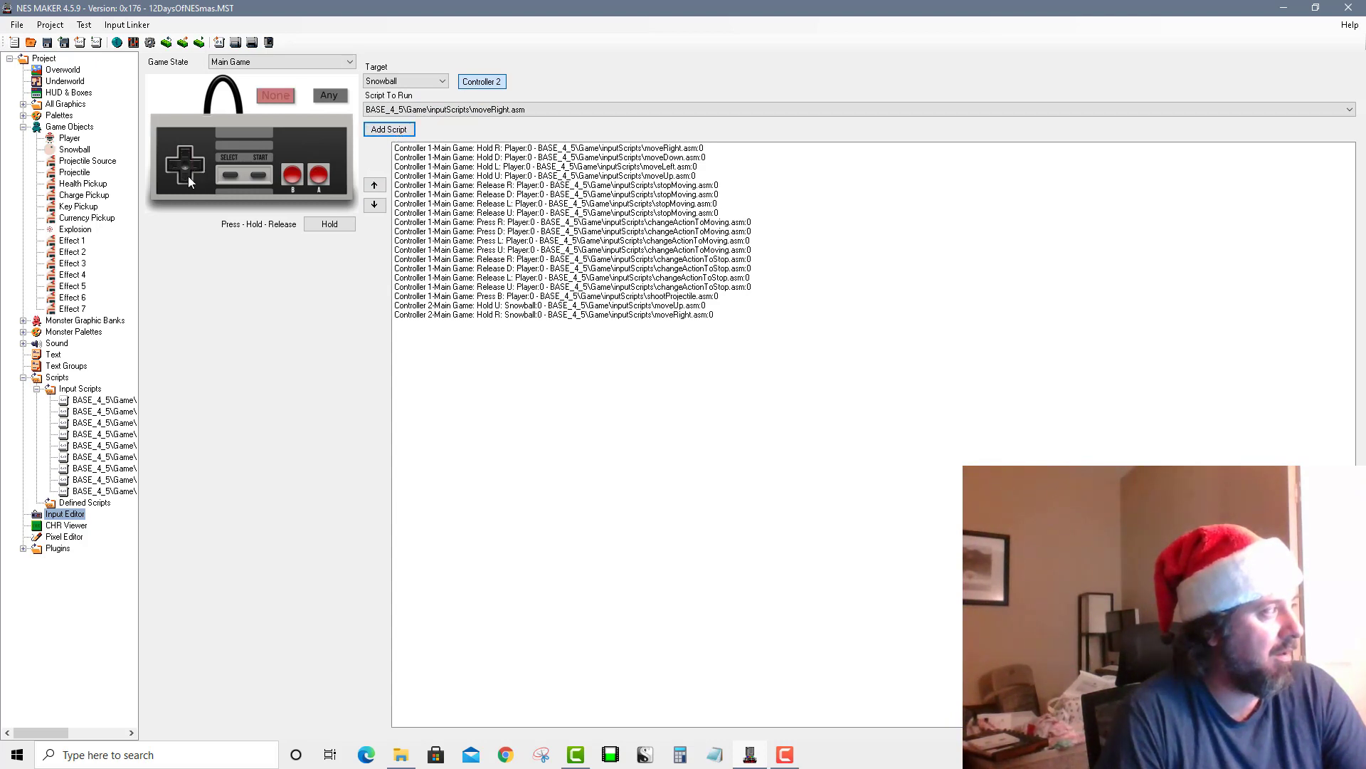
pyautogui.click(408, 110)
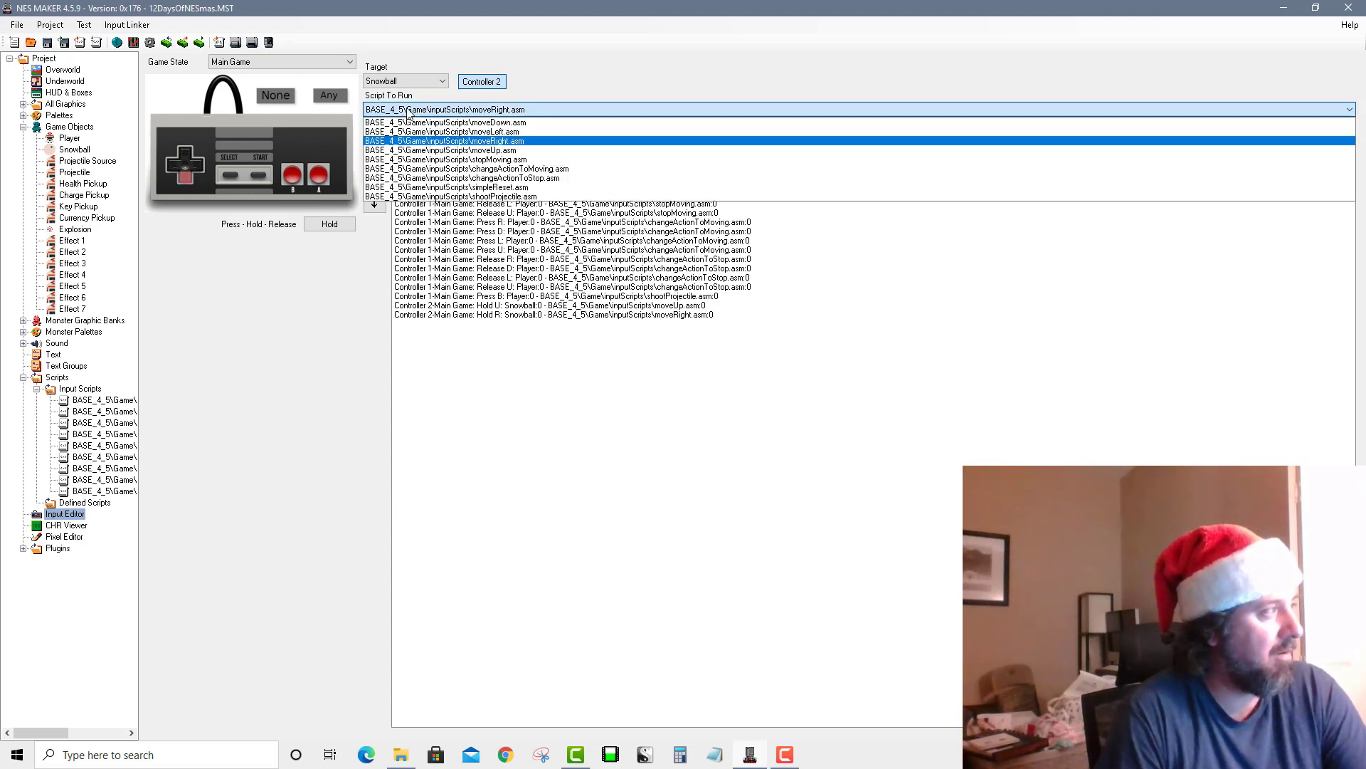
pyautogui.click(437, 122)
pyautogui.click(375, 135)
# Assign moveLeft.asm to holding Left on controller 2 for the Snowball in the Main Game state
pyautogui.click(186, 175)
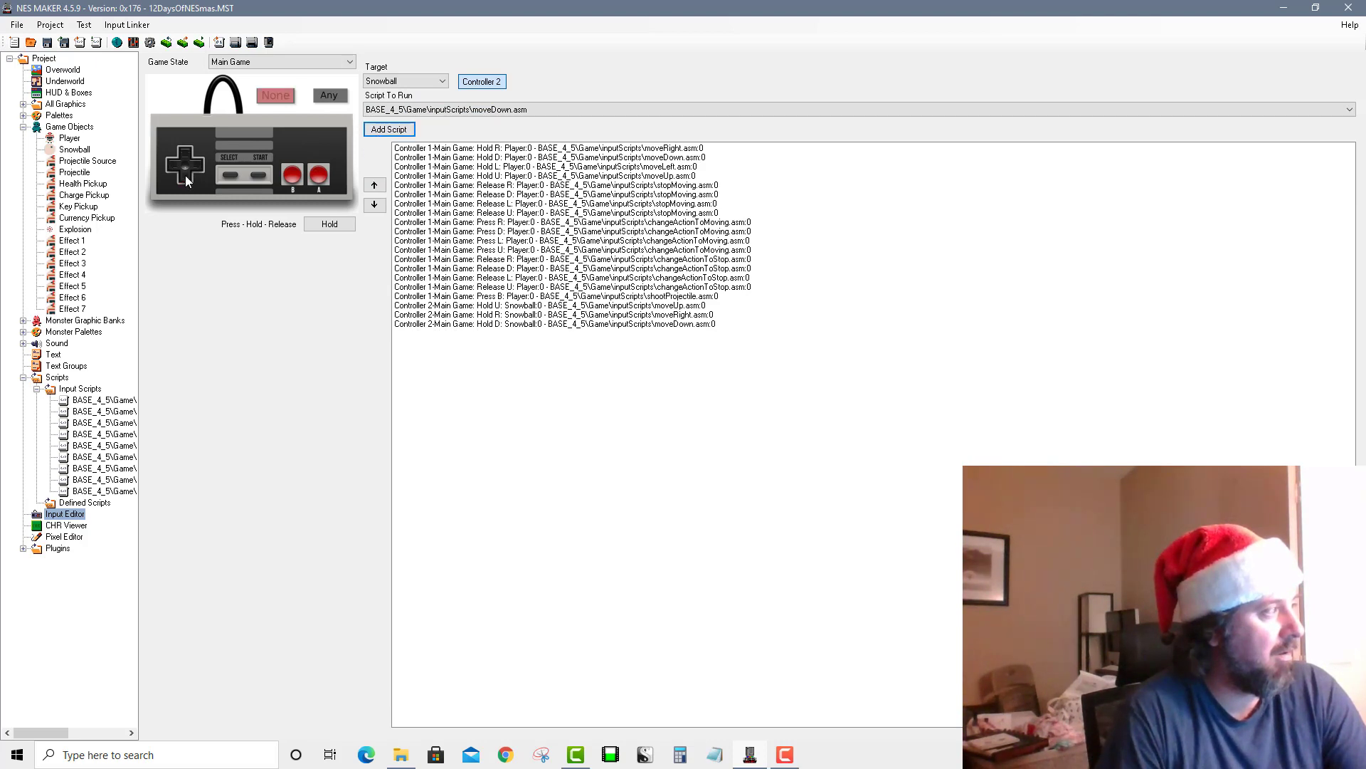
pyautogui.click(176, 164)
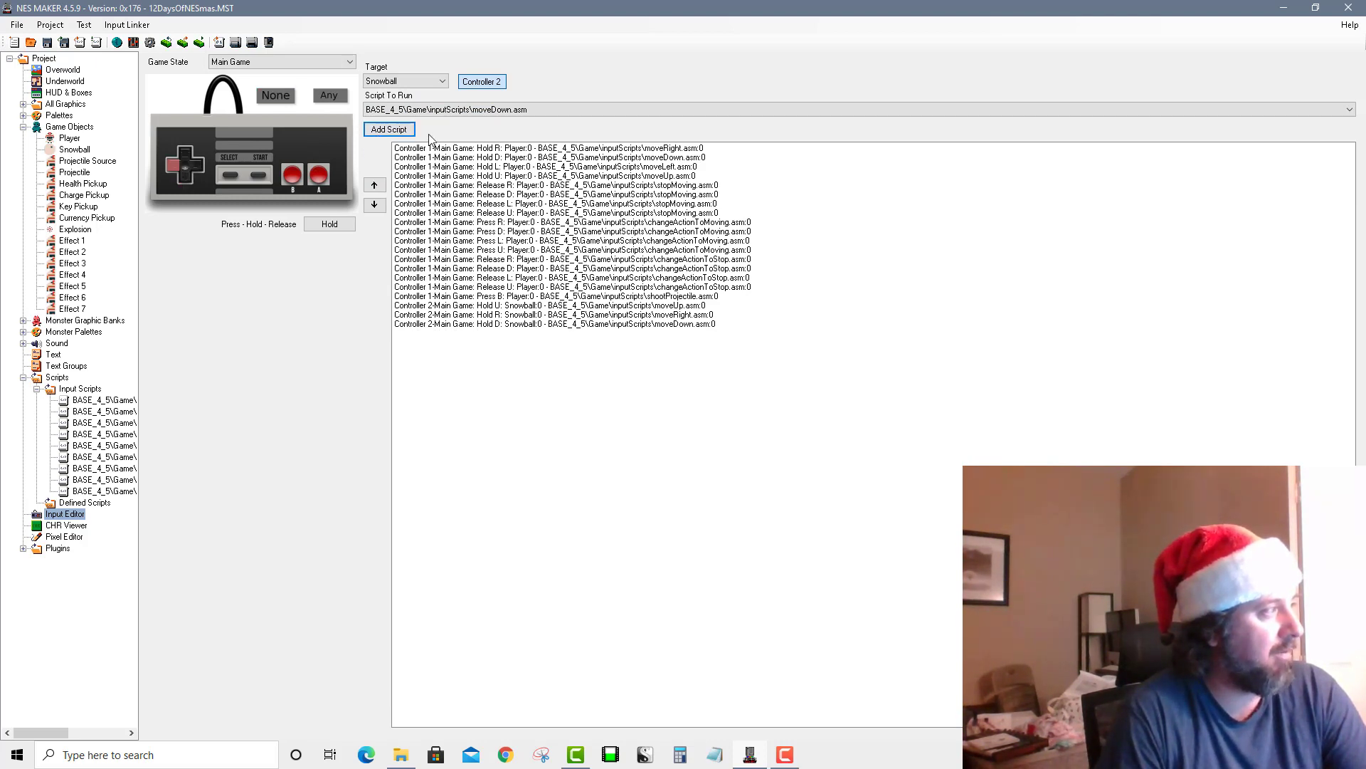
pyautogui.click(442, 111)
pyautogui.click(444, 132)
pyautogui.click(388, 129)
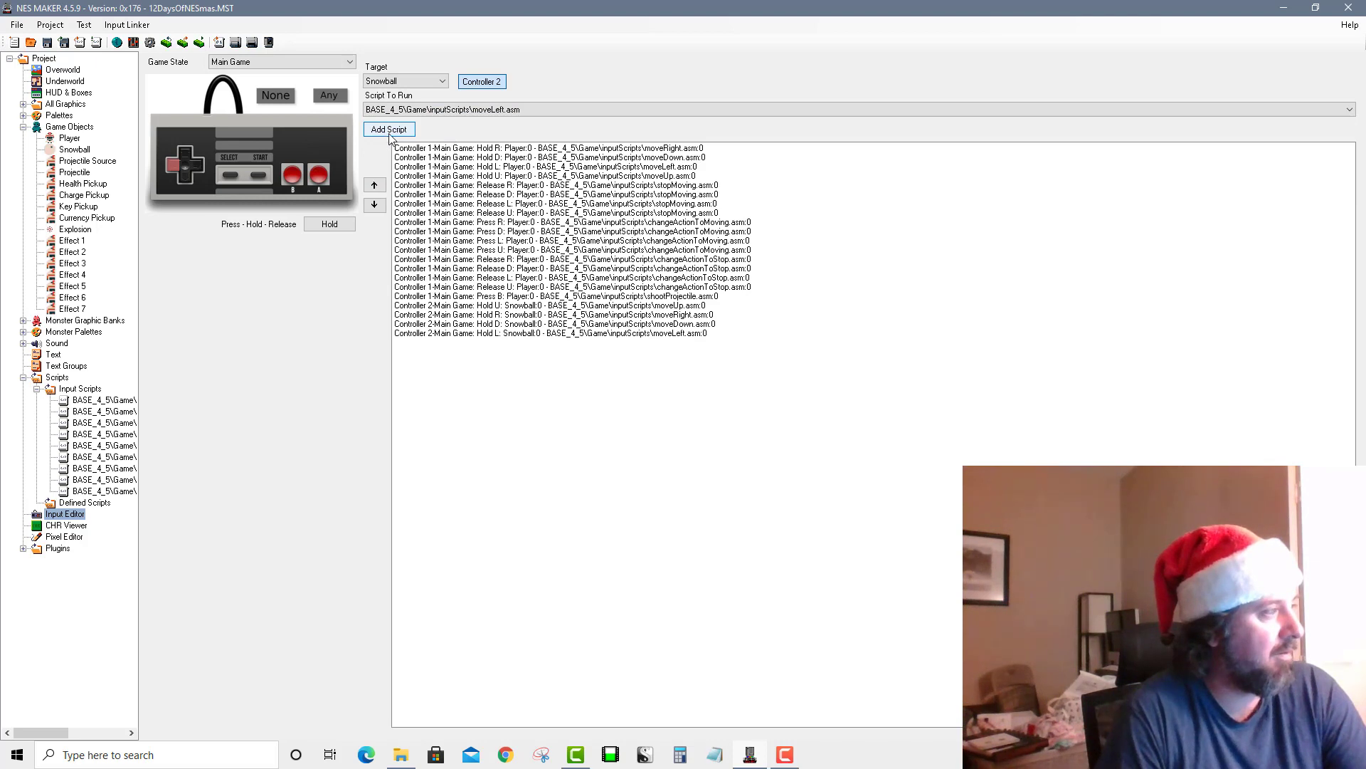
# Assign stopMoving.asm to releasing Up, Right, Down and Left on controller 2 for the Snowball in the Main Game state
pyautogui.click(185, 152)
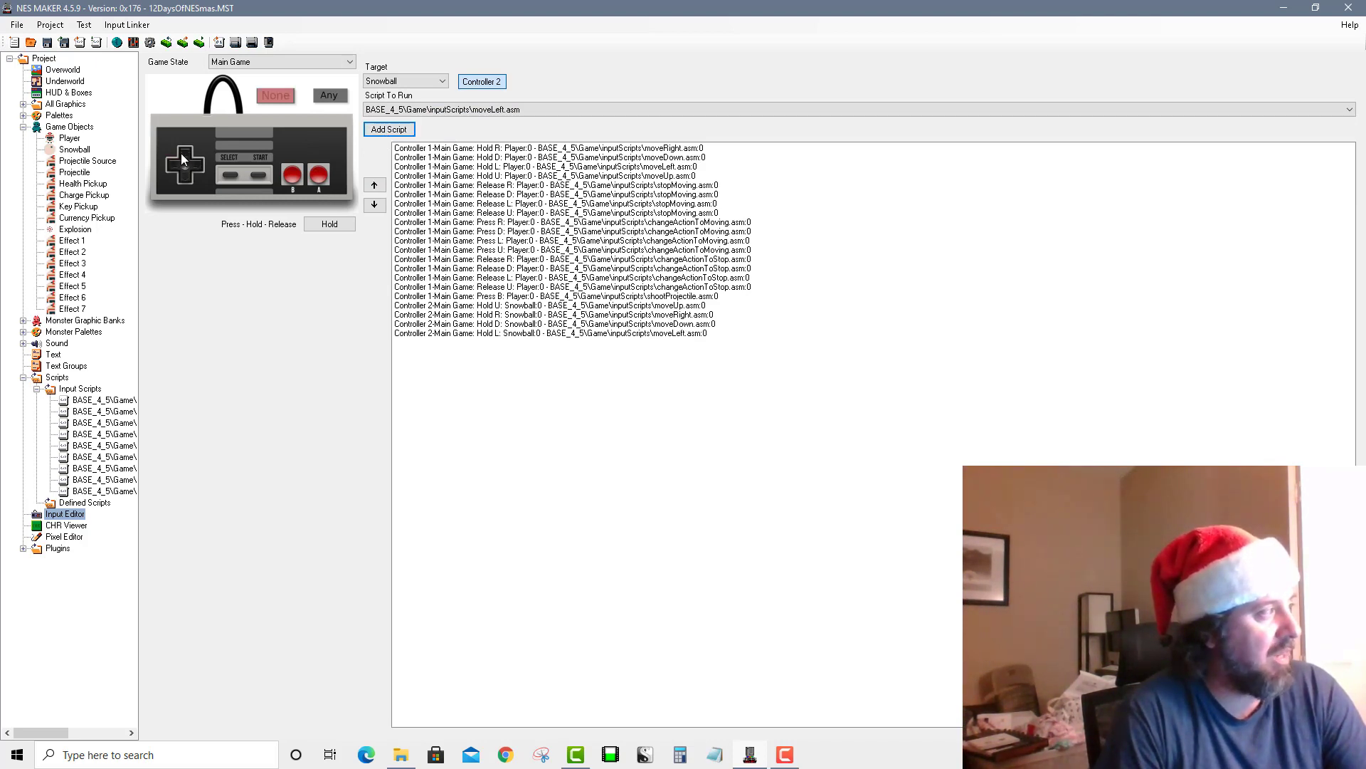
pyautogui.click(328, 225)
pyautogui.click(439, 110)
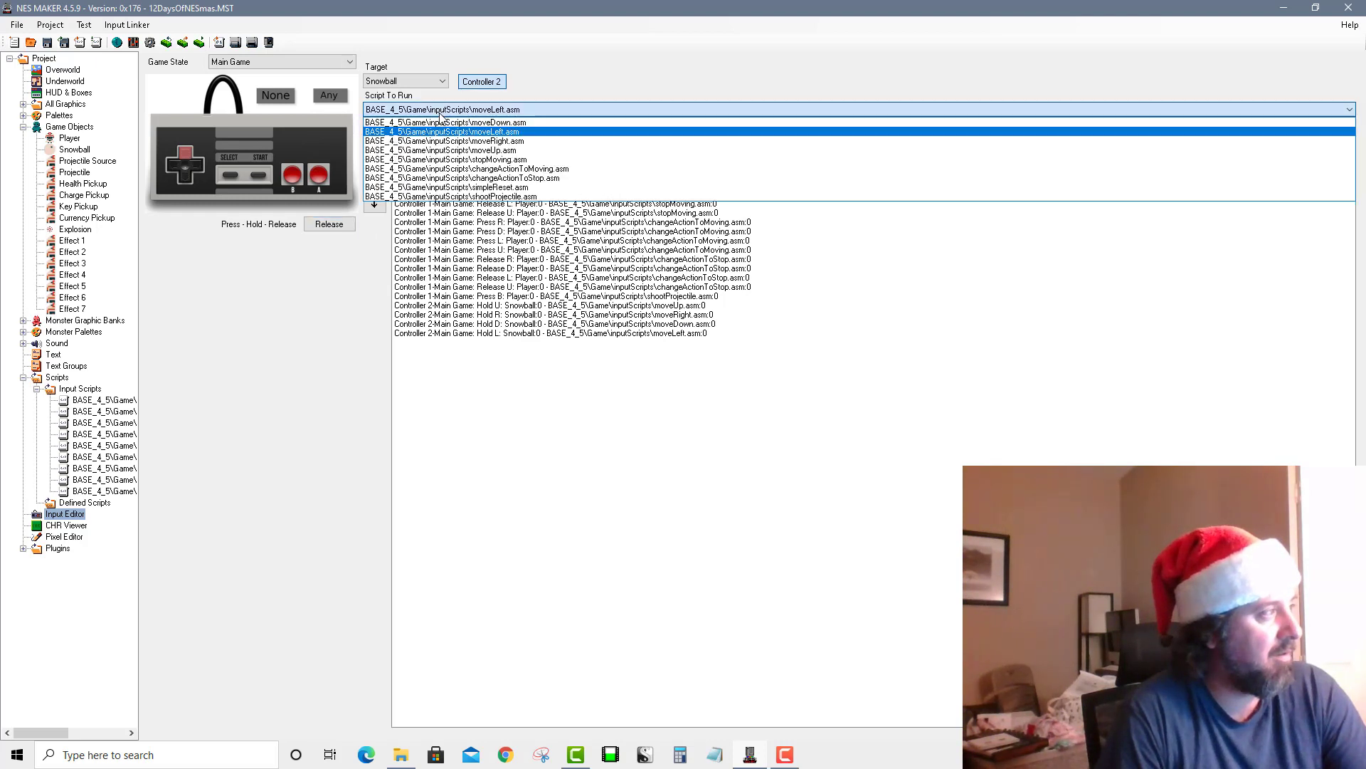
pyautogui.click(503, 161)
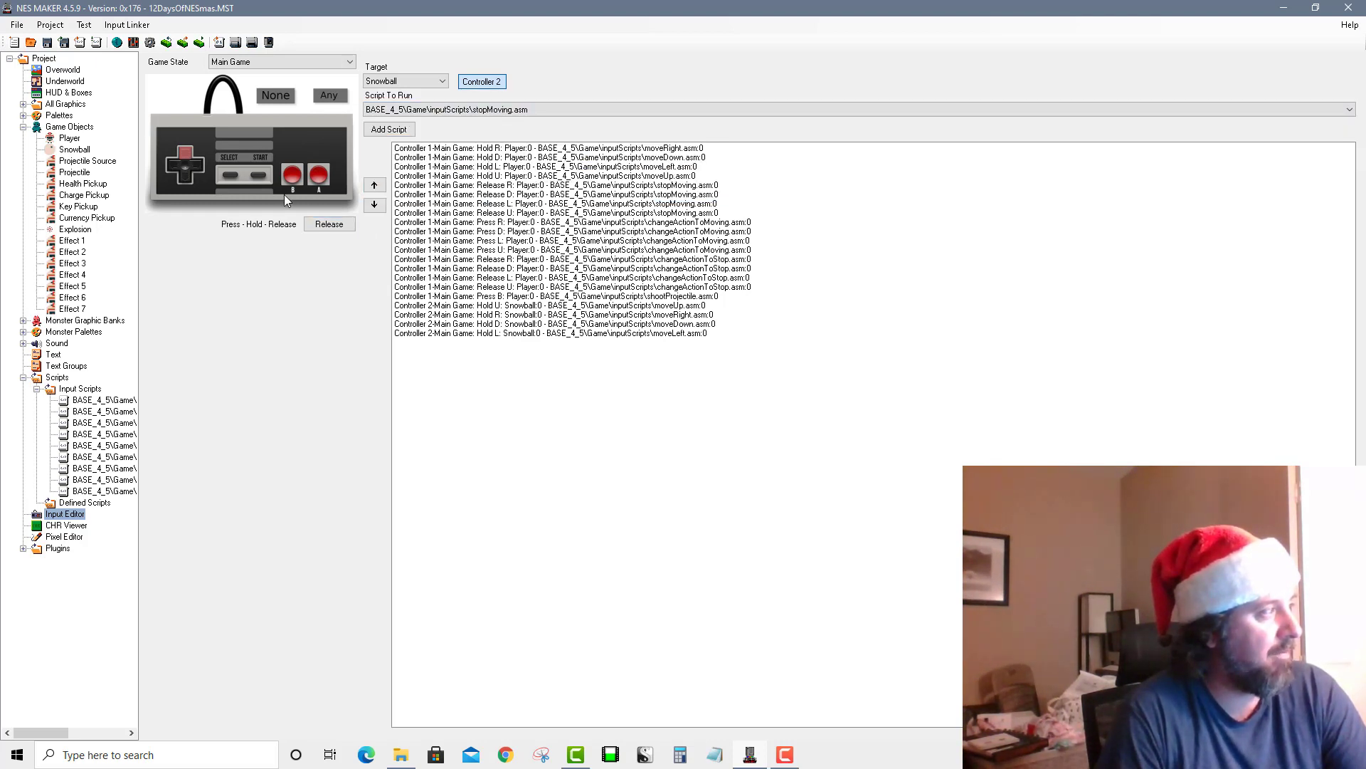
pyautogui.click(383, 133)
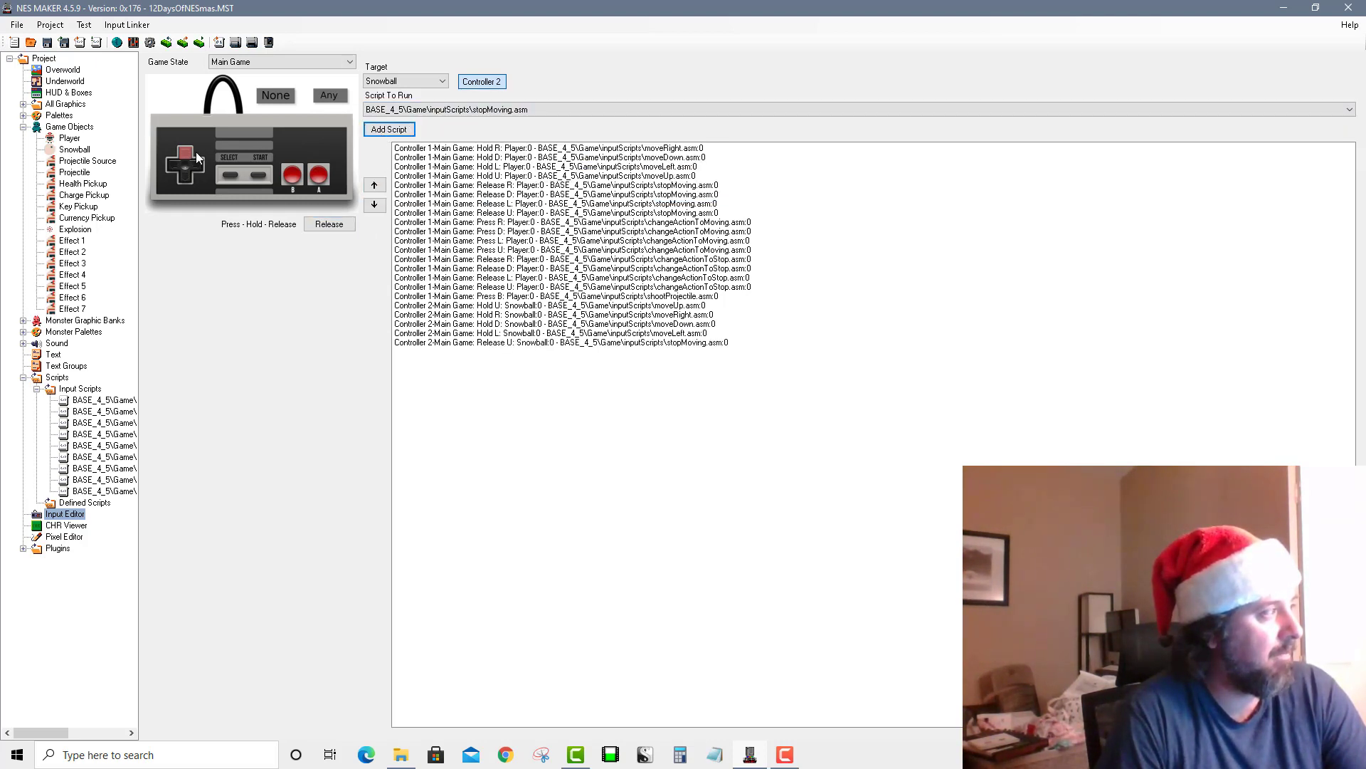
pyautogui.click(197, 166)
pyautogui.click(370, 131)
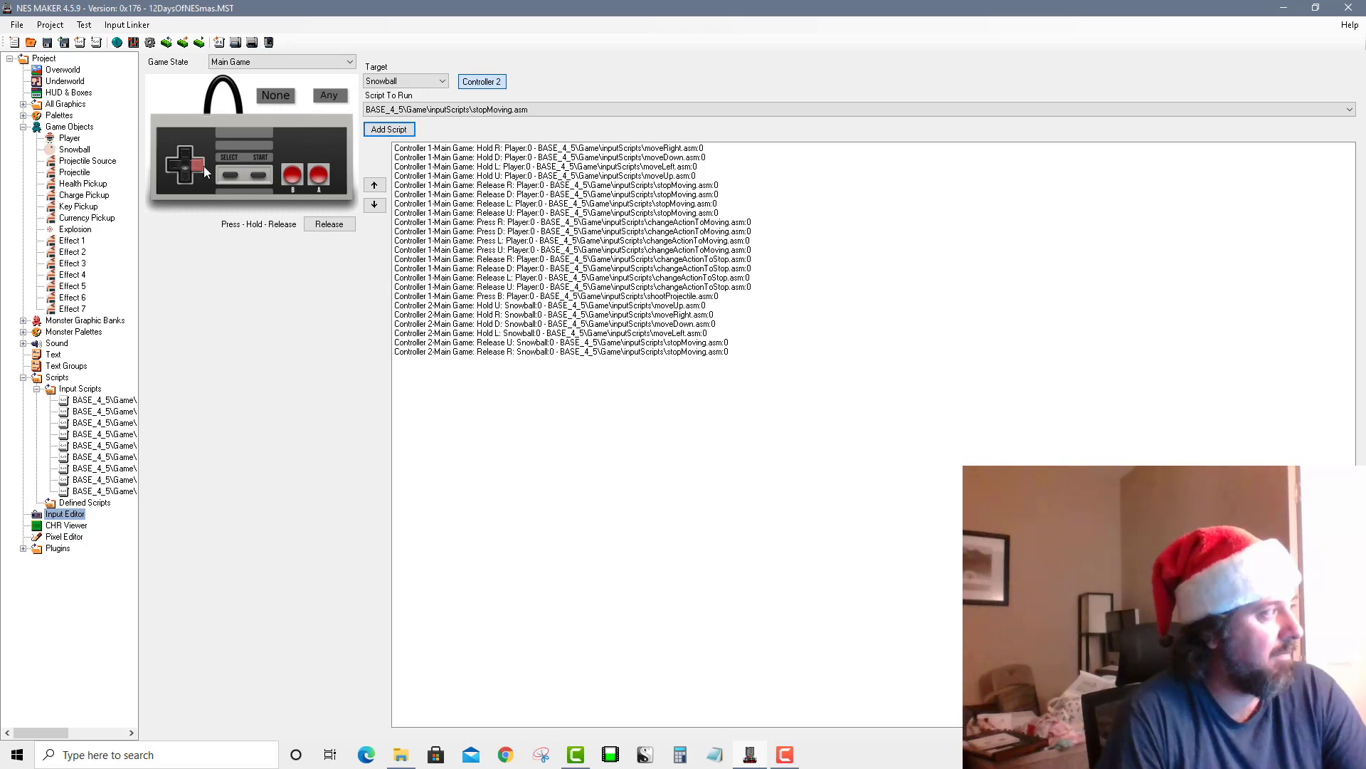
pyautogui.click(186, 175)
pyautogui.click(376, 131)
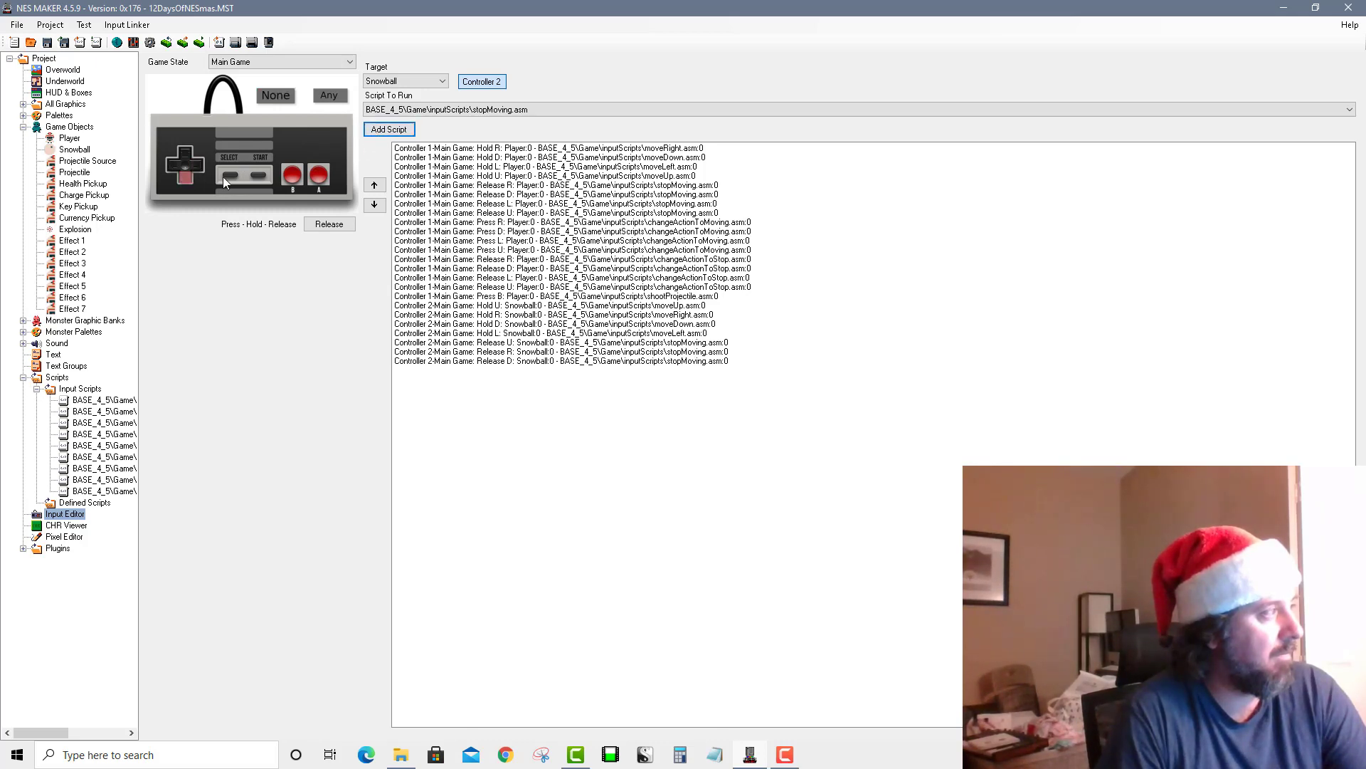
pyautogui.click(168, 167)
pyautogui.click(388, 128)
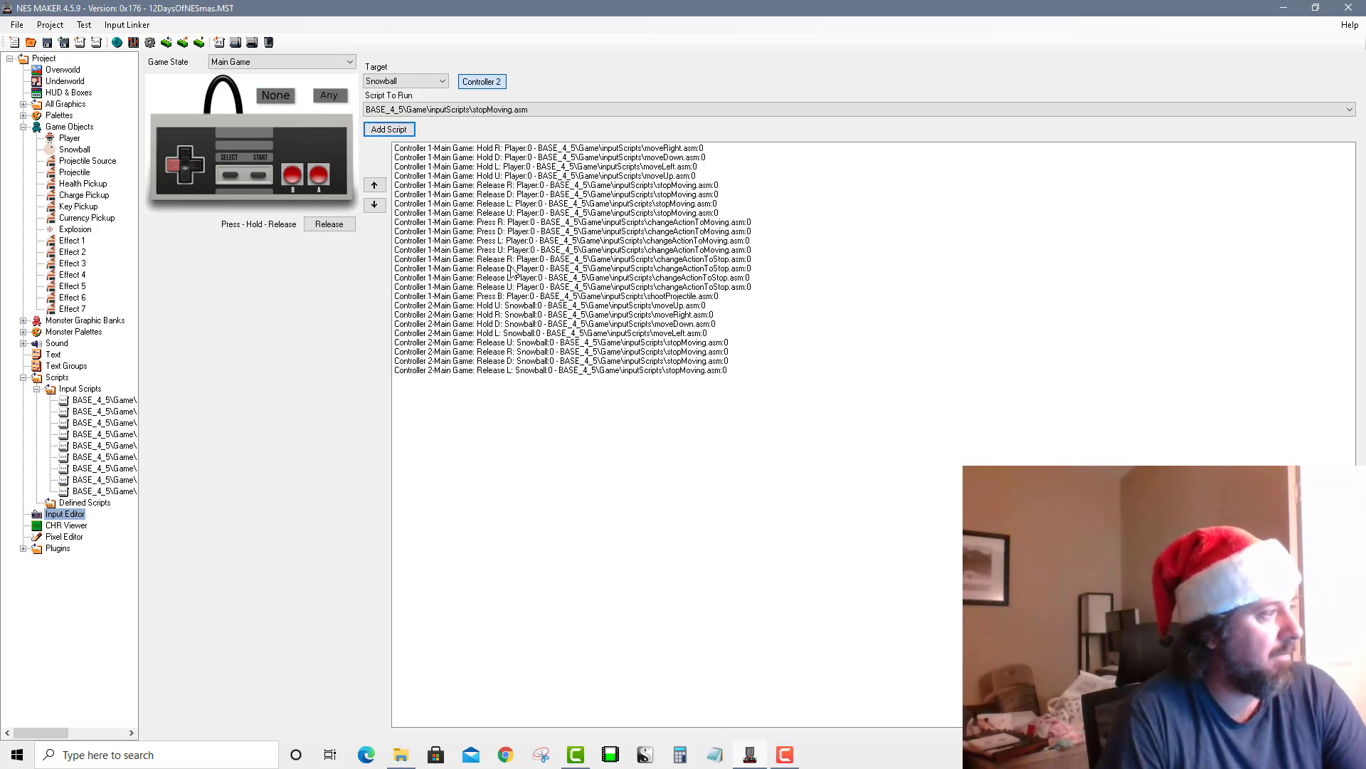
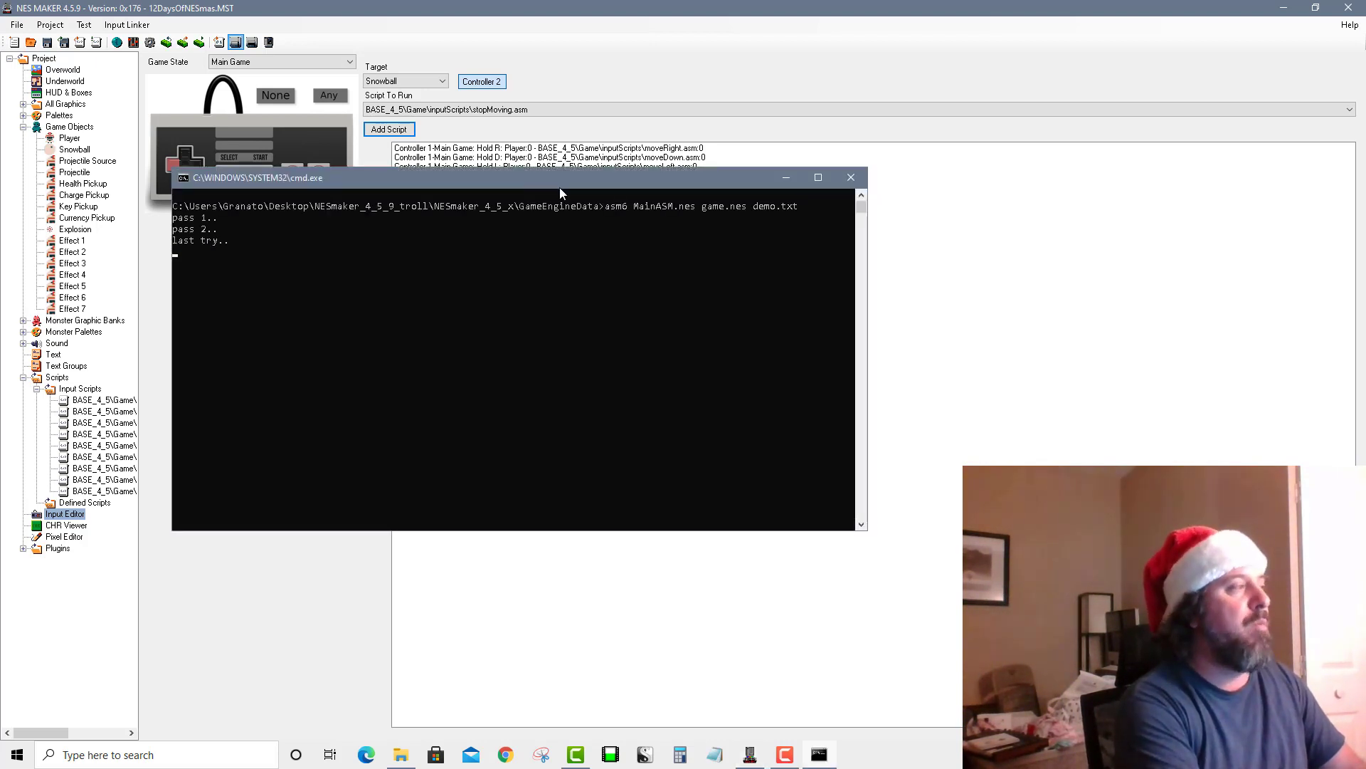
# Test the game by moving the player, shooting a snowball and steering it with controller 2, and close the emulator
pyautogui.press('Return')
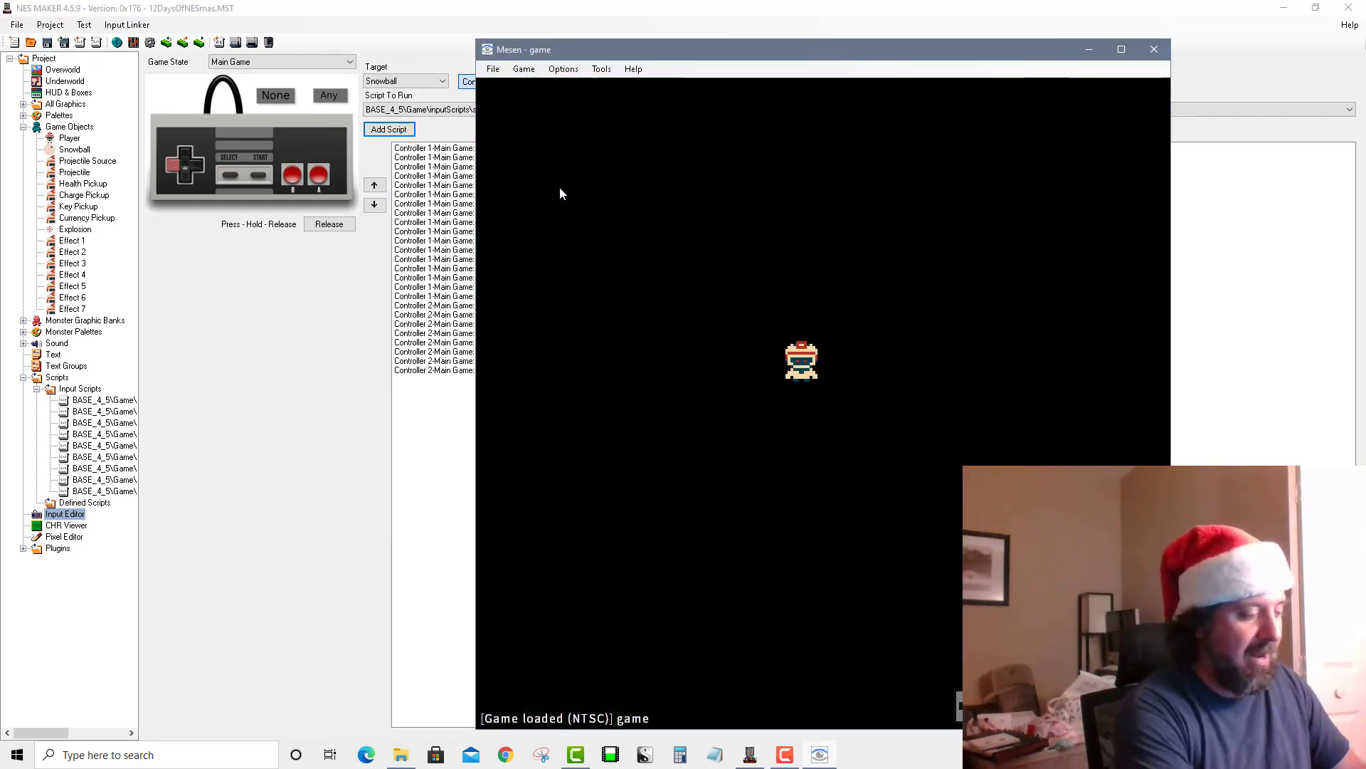
pyautogui.press('Left')
pyautogui.press('Right')
pyautogui.press('s')
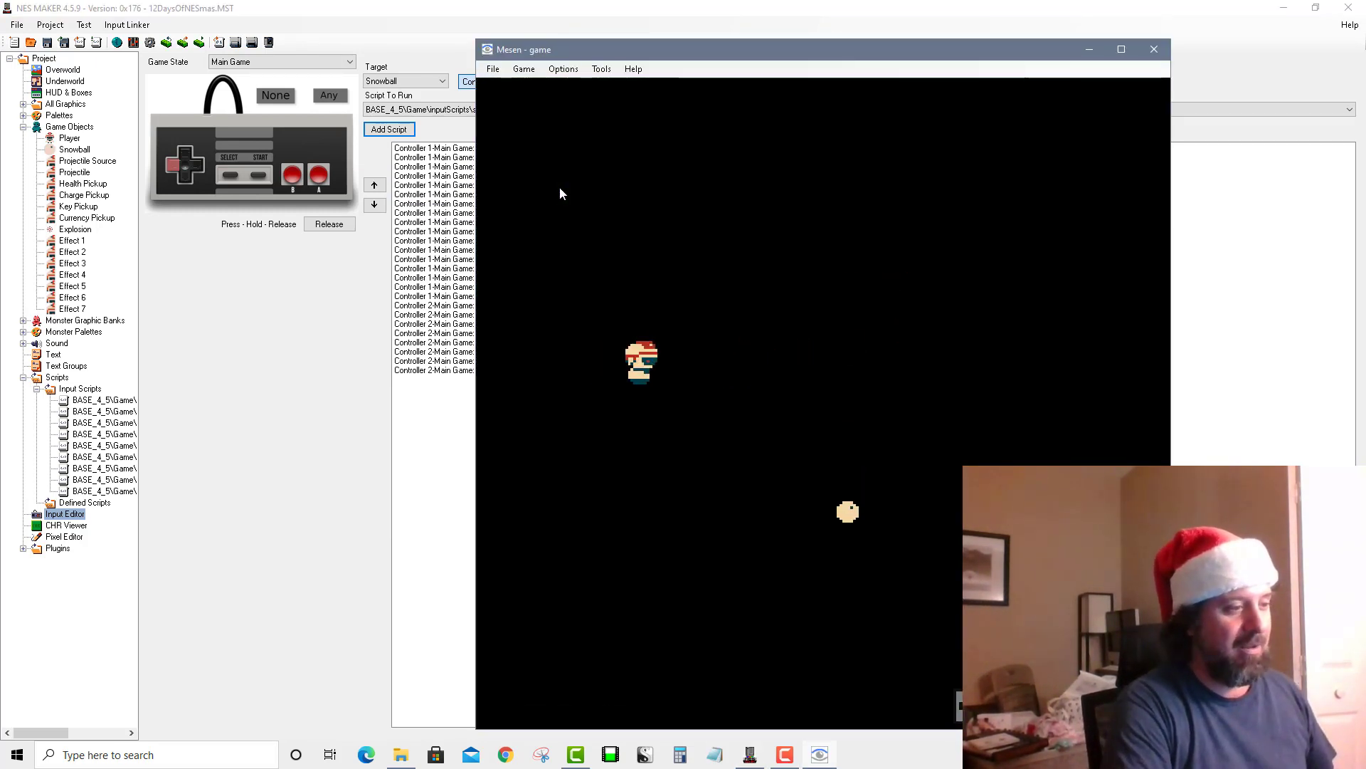
pyautogui.press('s')
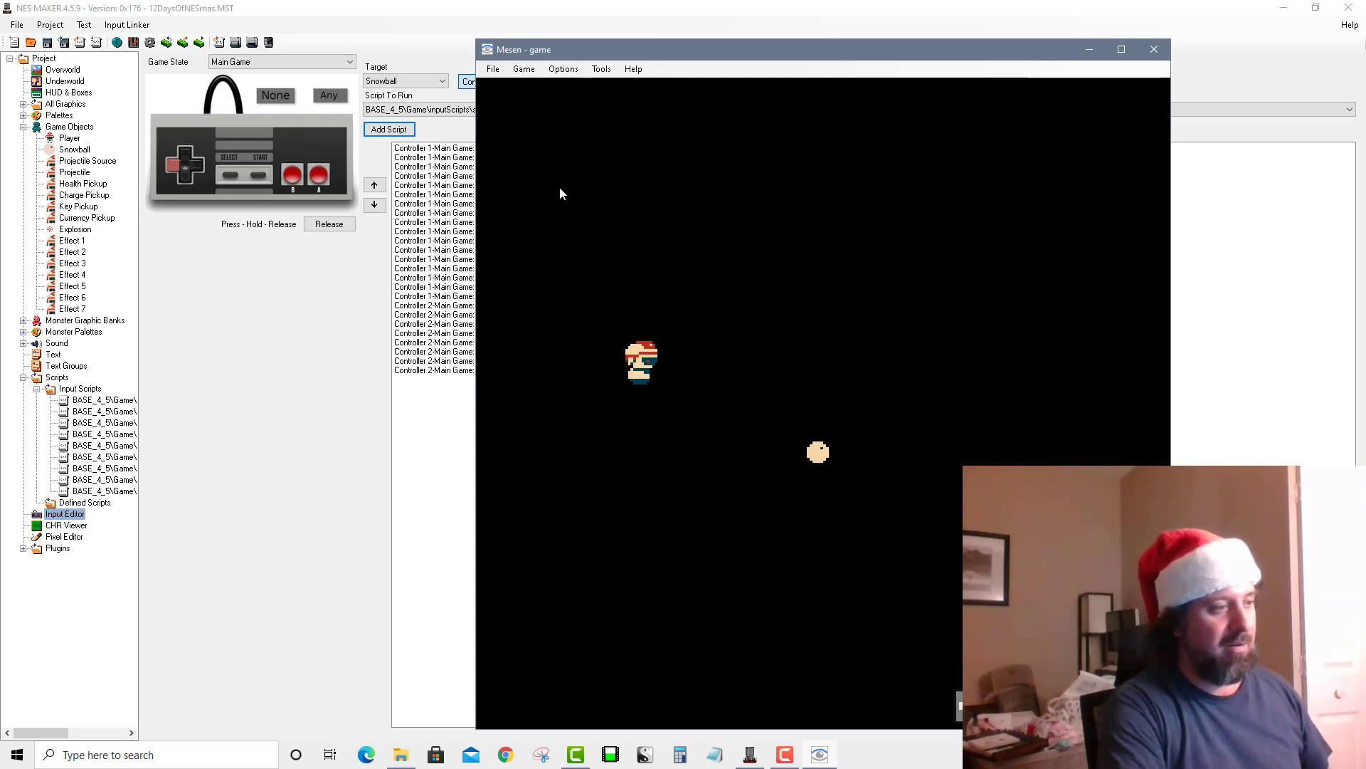
pyautogui.press('Up')
pyautogui.press('Down')
pyautogui.press('Right')
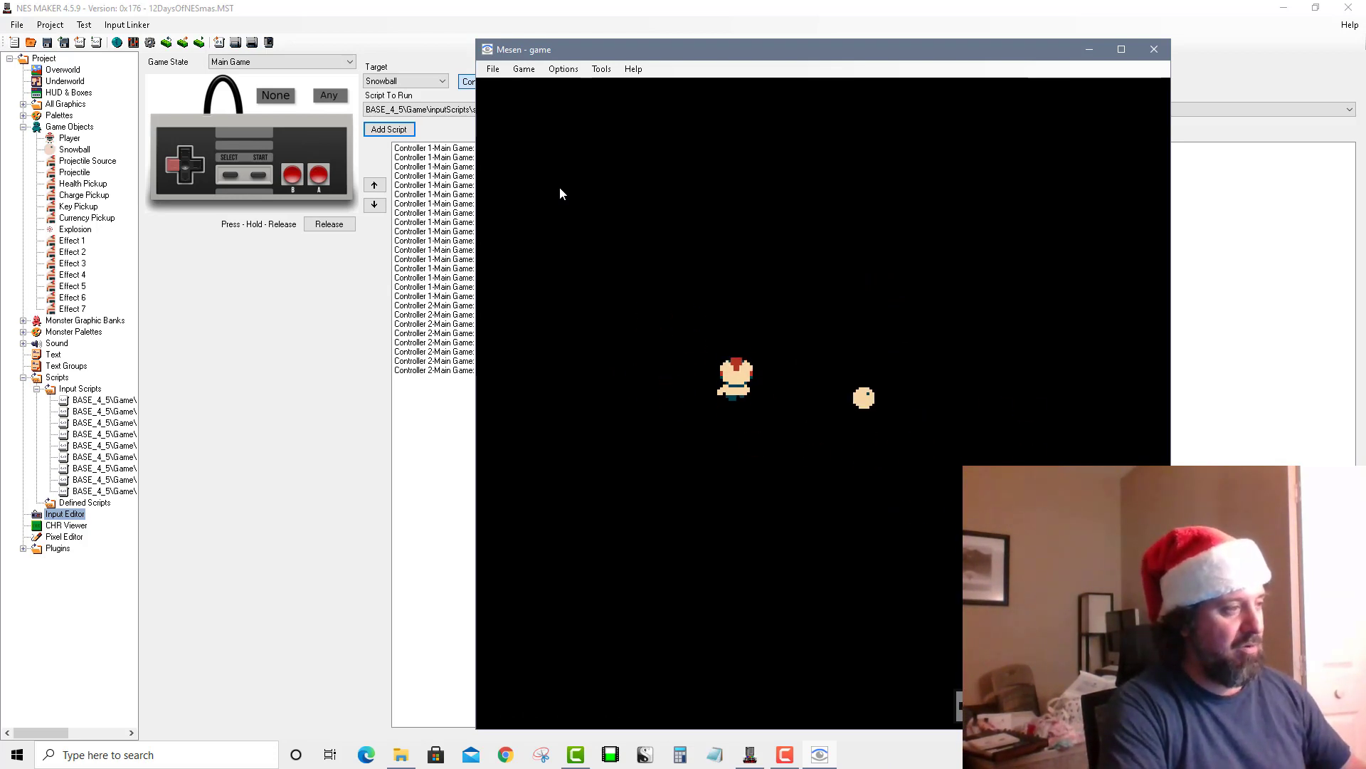
pyautogui.press('Left')
pyautogui.press('Down')
pyautogui.press('Right')
pyautogui.press('Down')
pyautogui.press('Left')
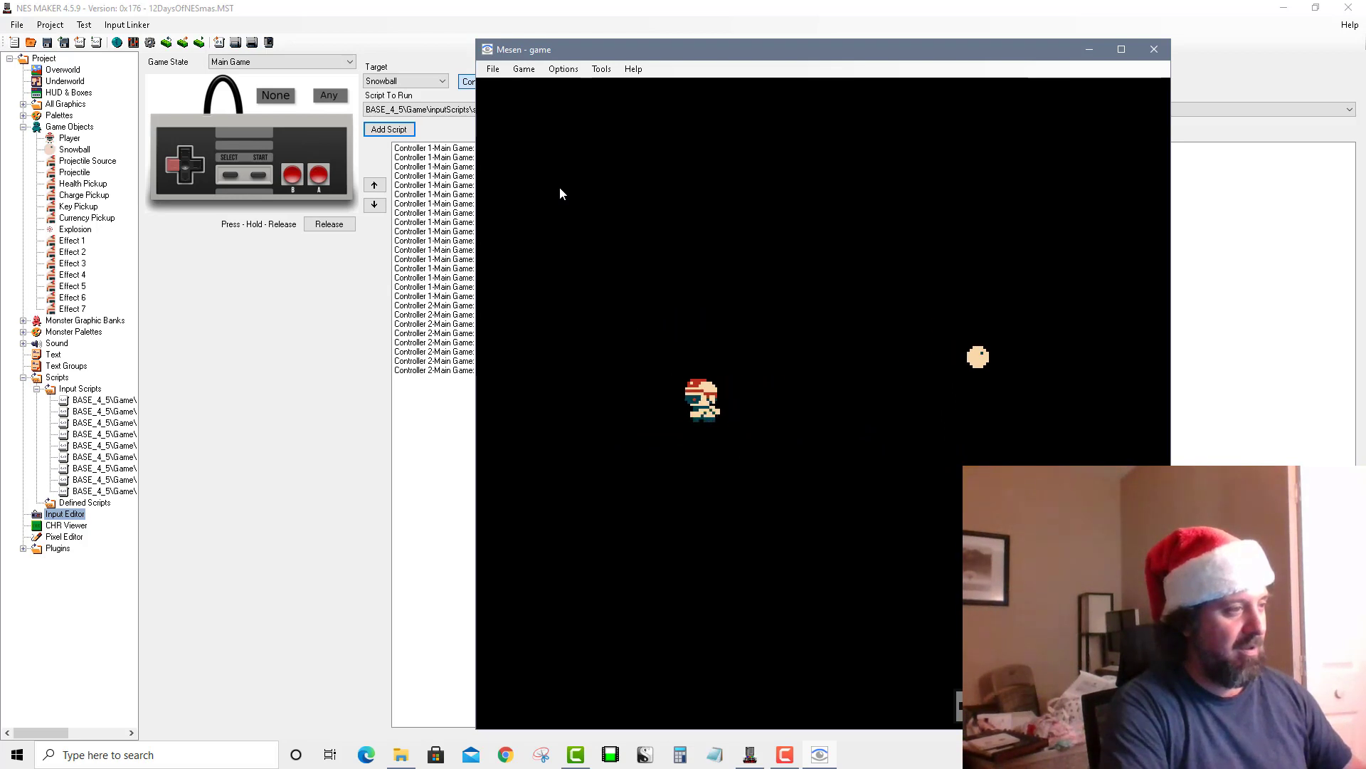
pyautogui.press('Up')
pyautogui.press('Down')
pyautogui.press('Right')
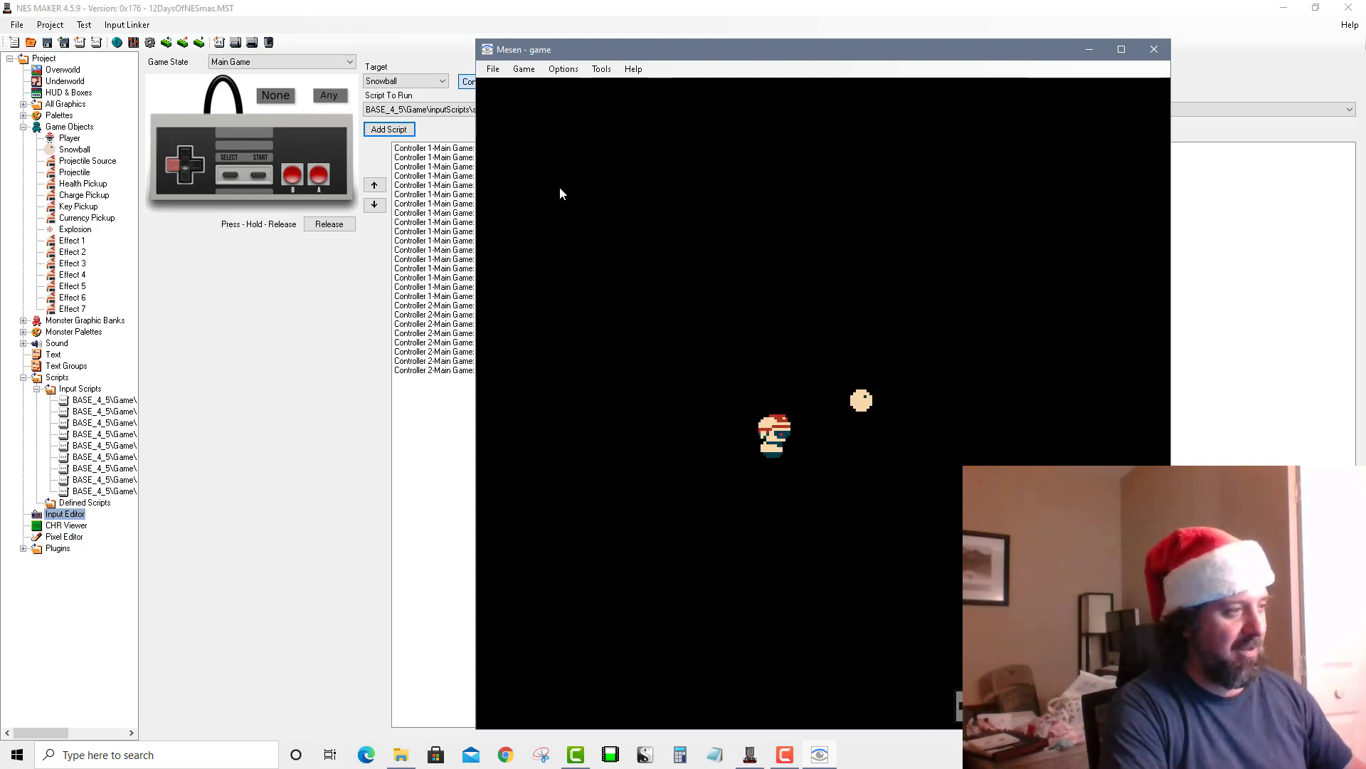
pyautogui.press('Left')
pyautogui.press('Down')
pyautogui.press('Right')
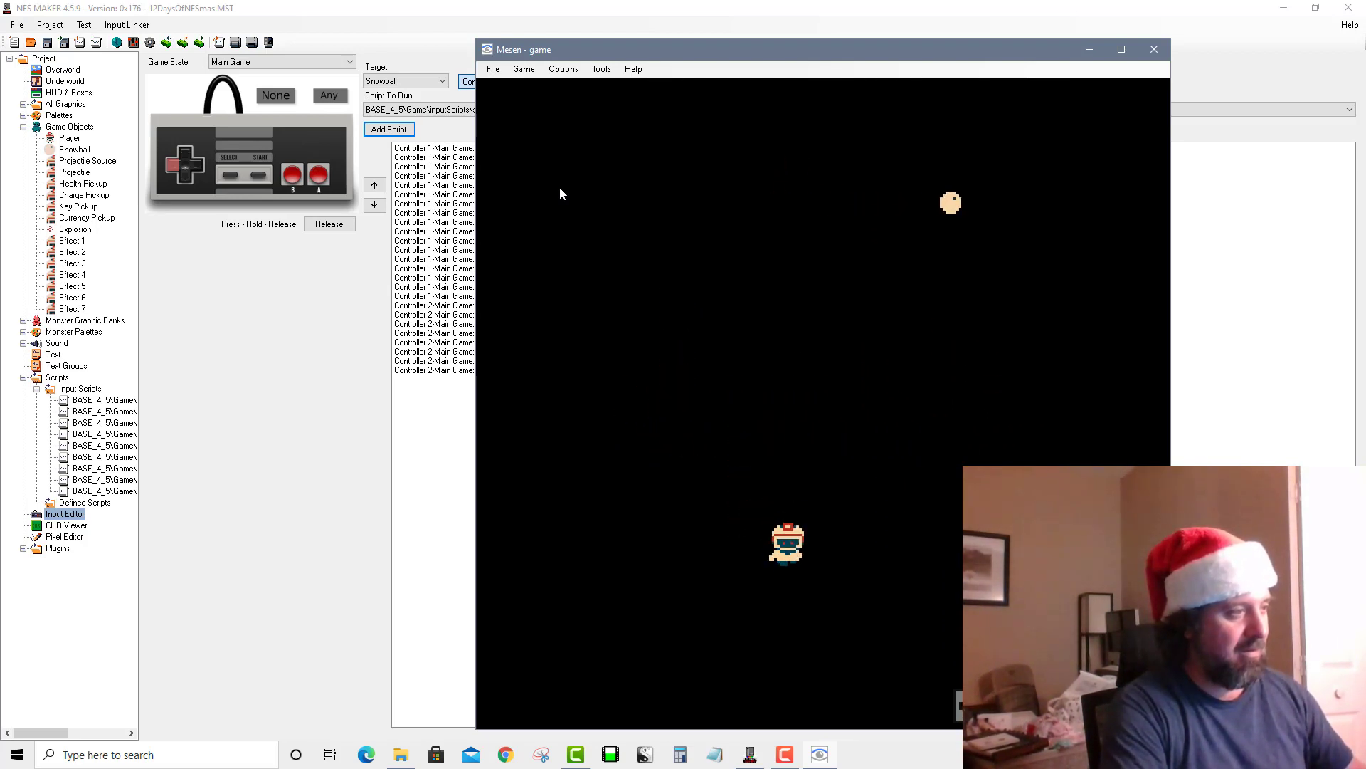
pyautogui.press('Down')
pyautogui.press('Left')
pyautogui.press('Up')
pyautogui.press('Up')
pyautogui.press('Right')
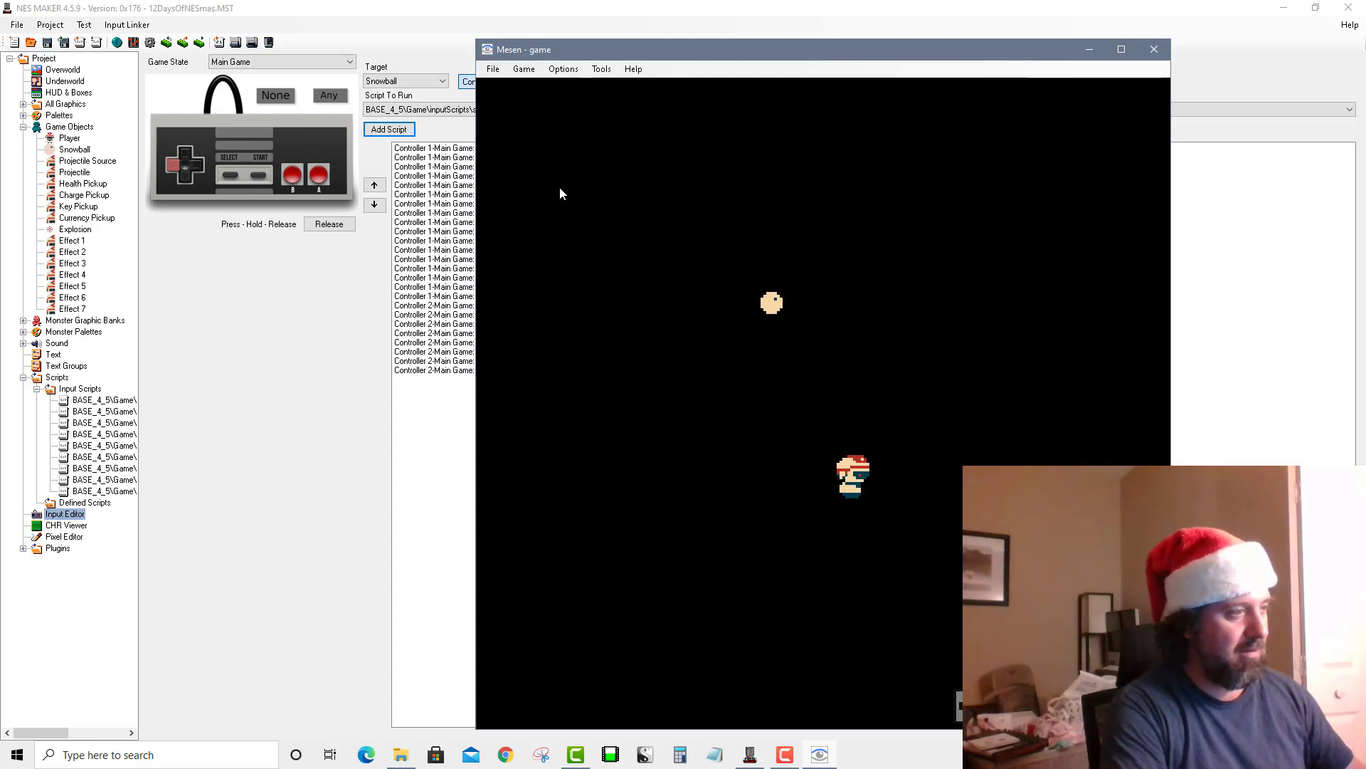
pyautogui.press('Left')
pyautogui.press('Down')
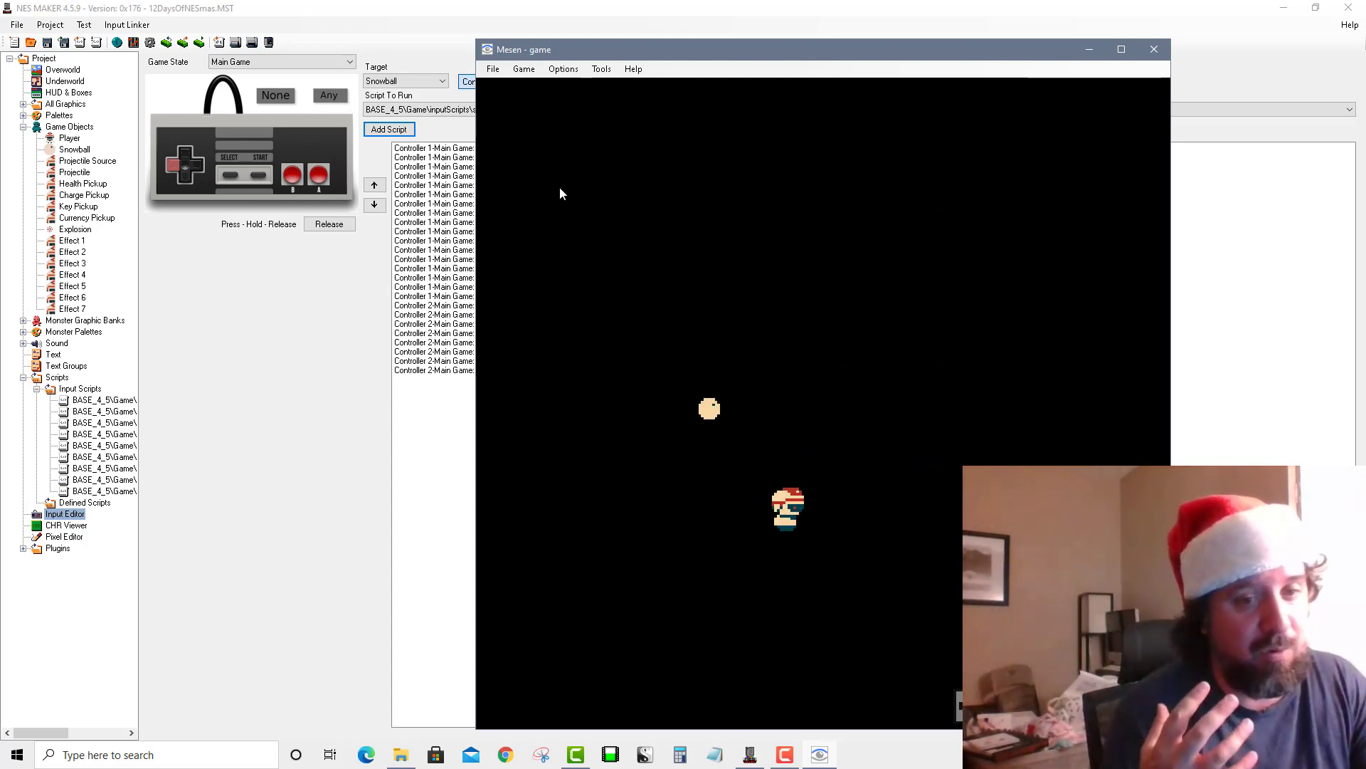
pyautogui.click(1152, 48)
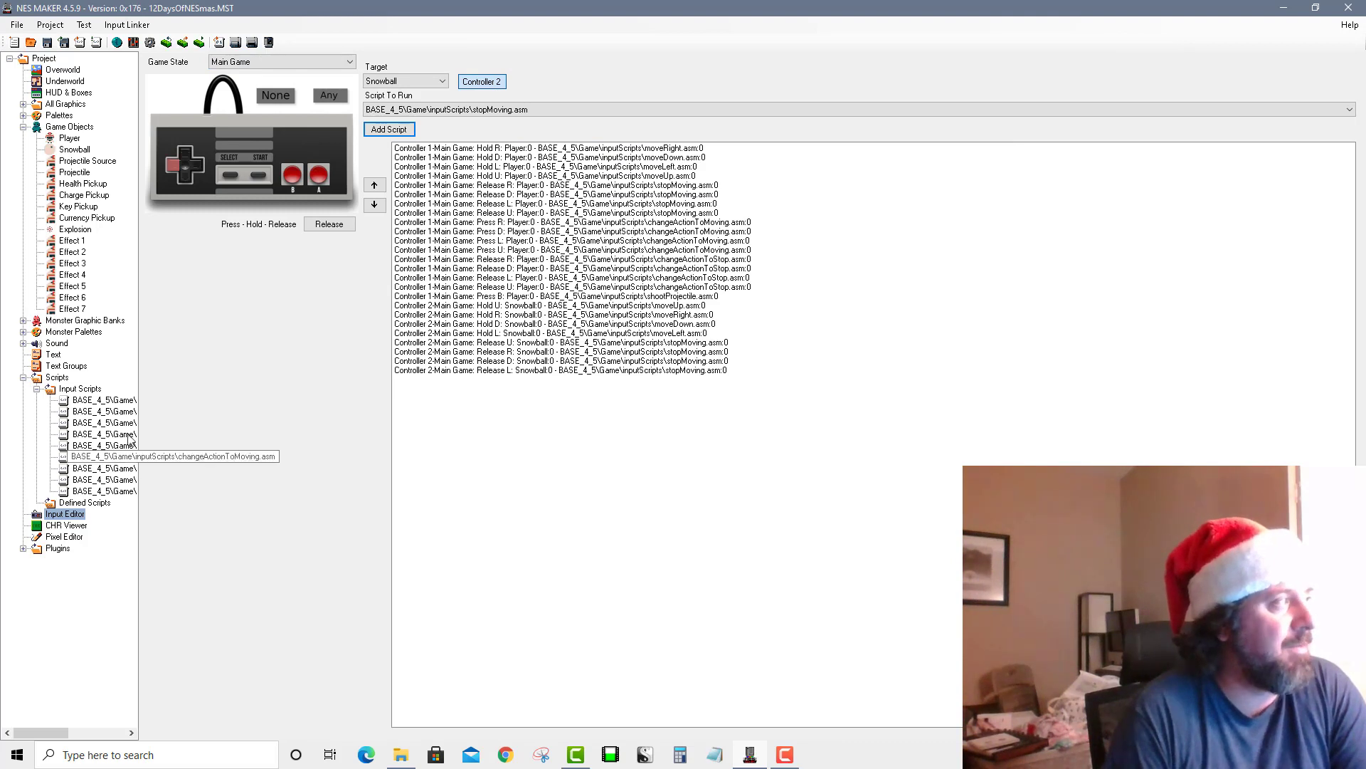
# Assign simpleReset.asm to pressing Start on controller 1 with the Player as target in the Start Screen state
pyautogui.click(300, 63)
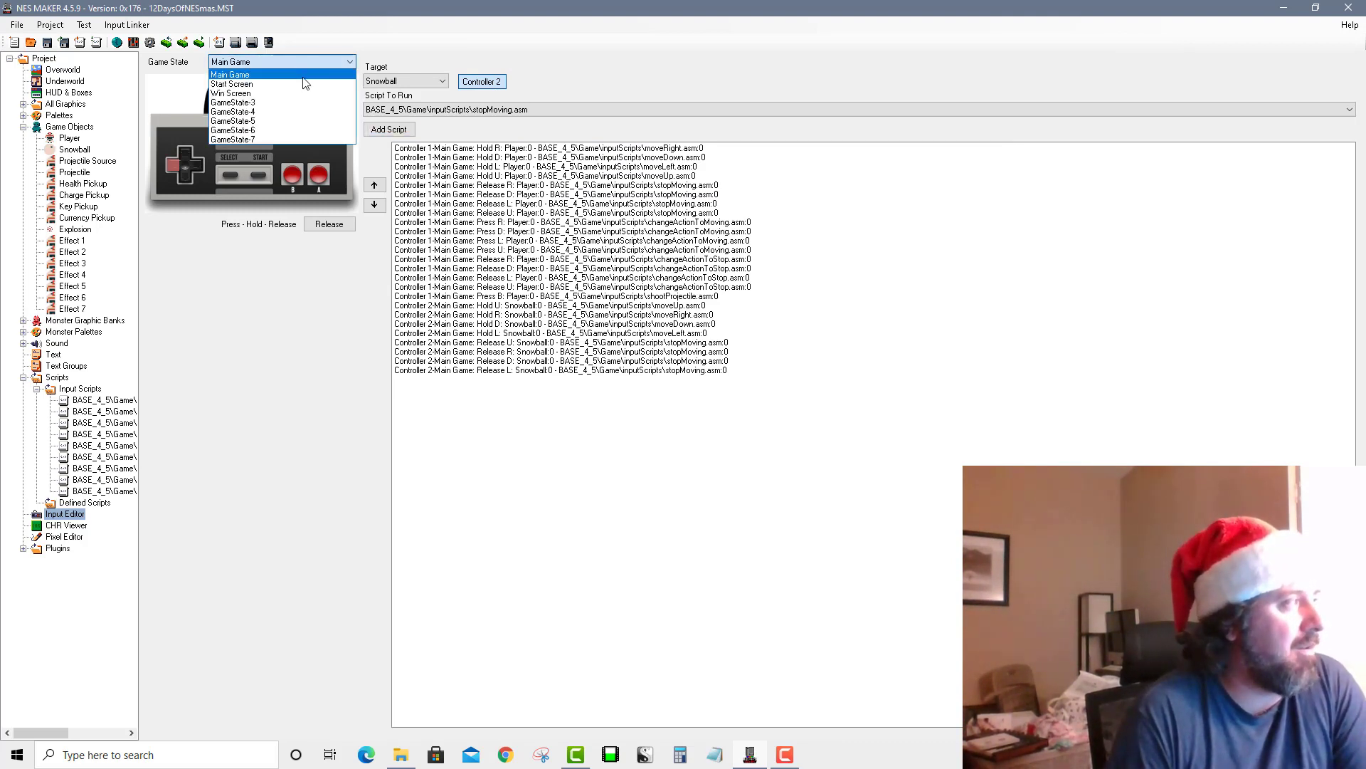
pyautogui.click(302, 75)
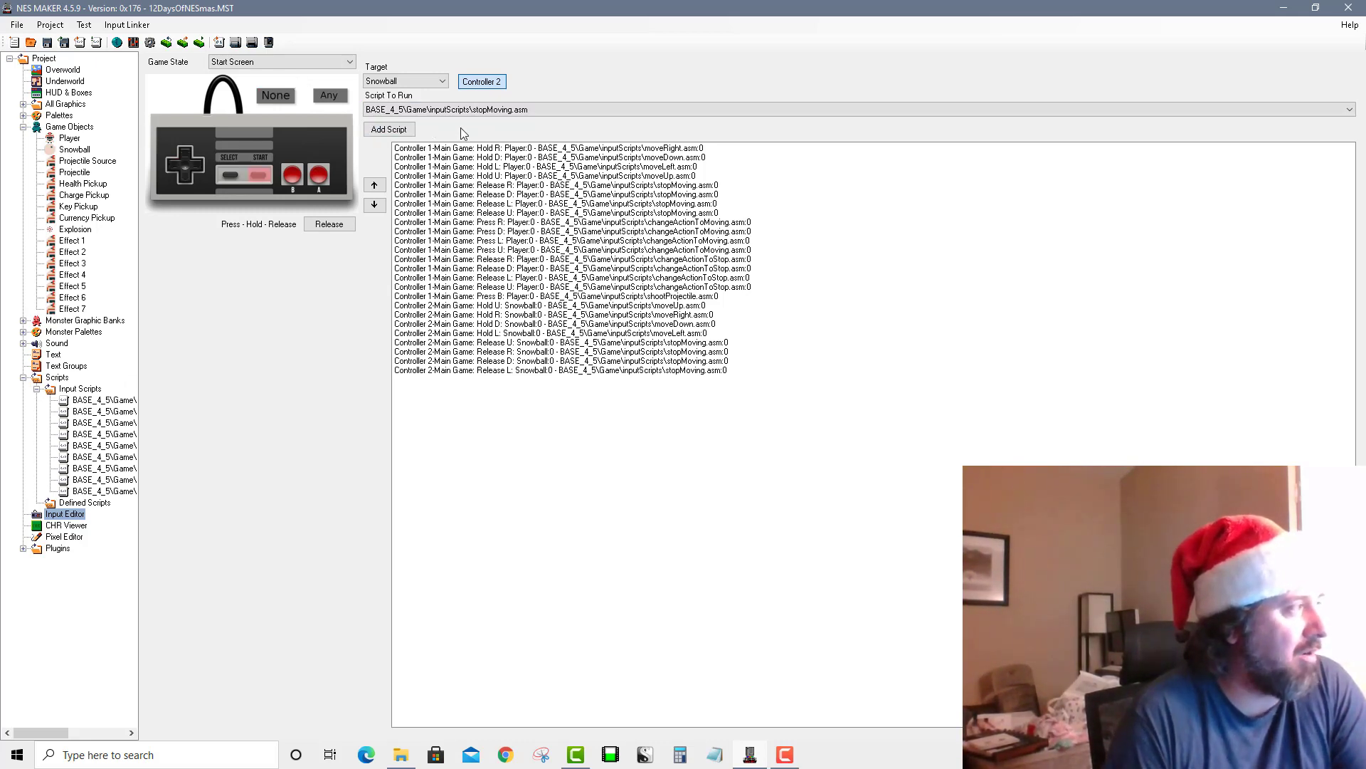
pyautogui.click(463, 110)
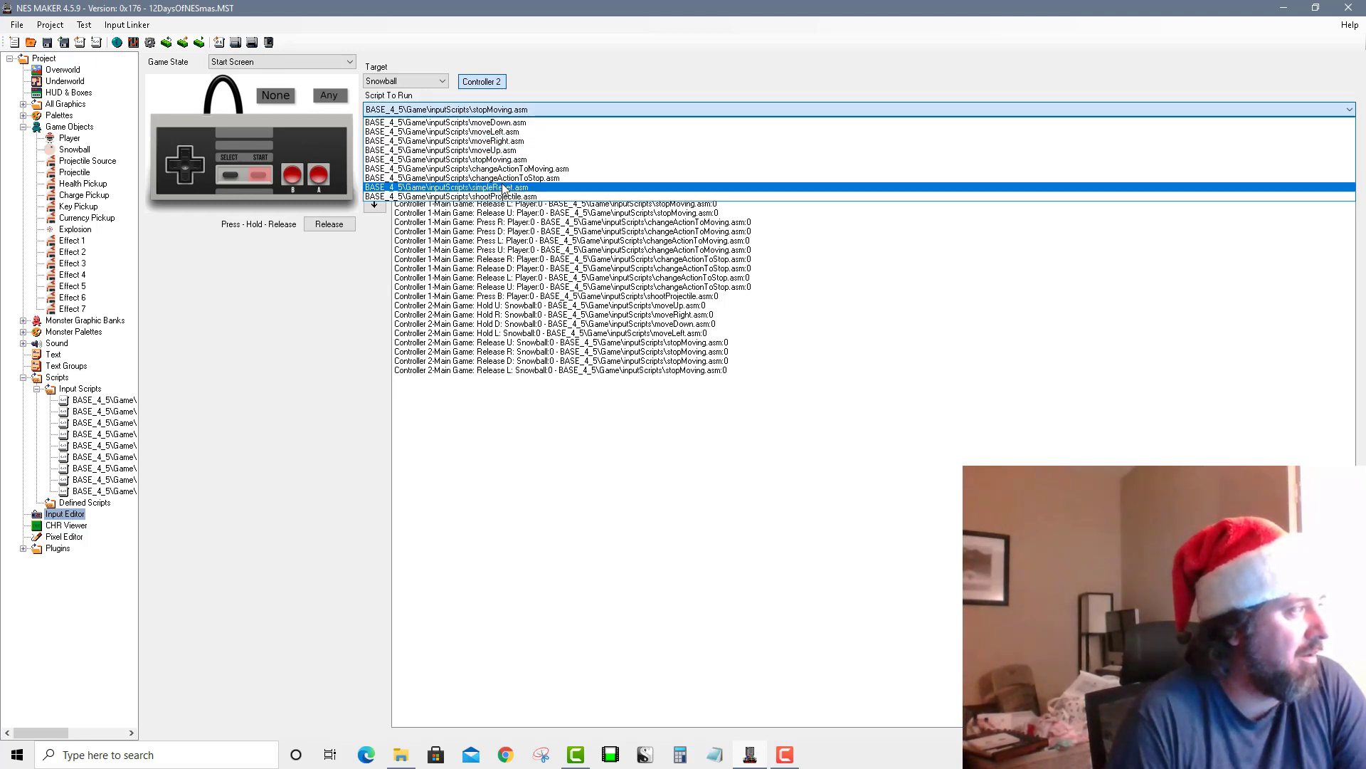
pyautogui.click(503, 187)
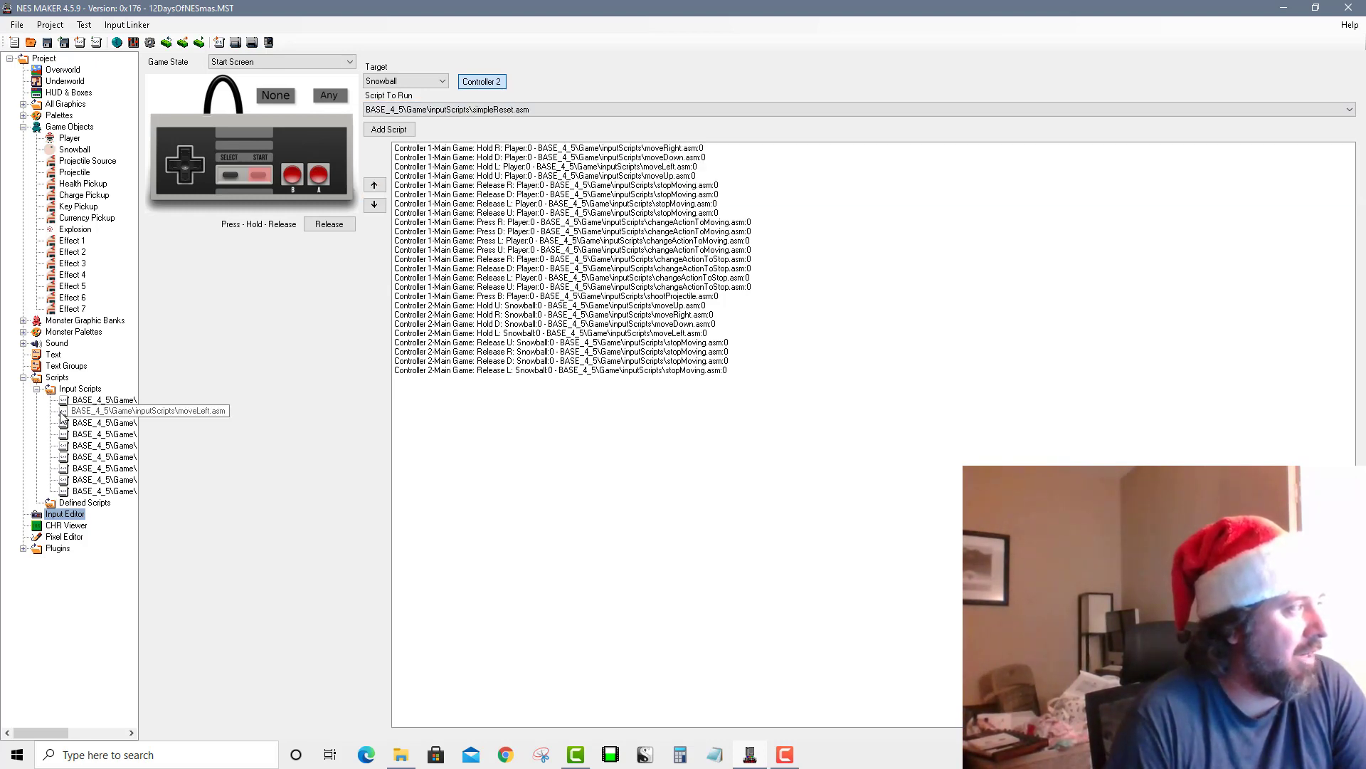
pyautogui.click(331, 227)
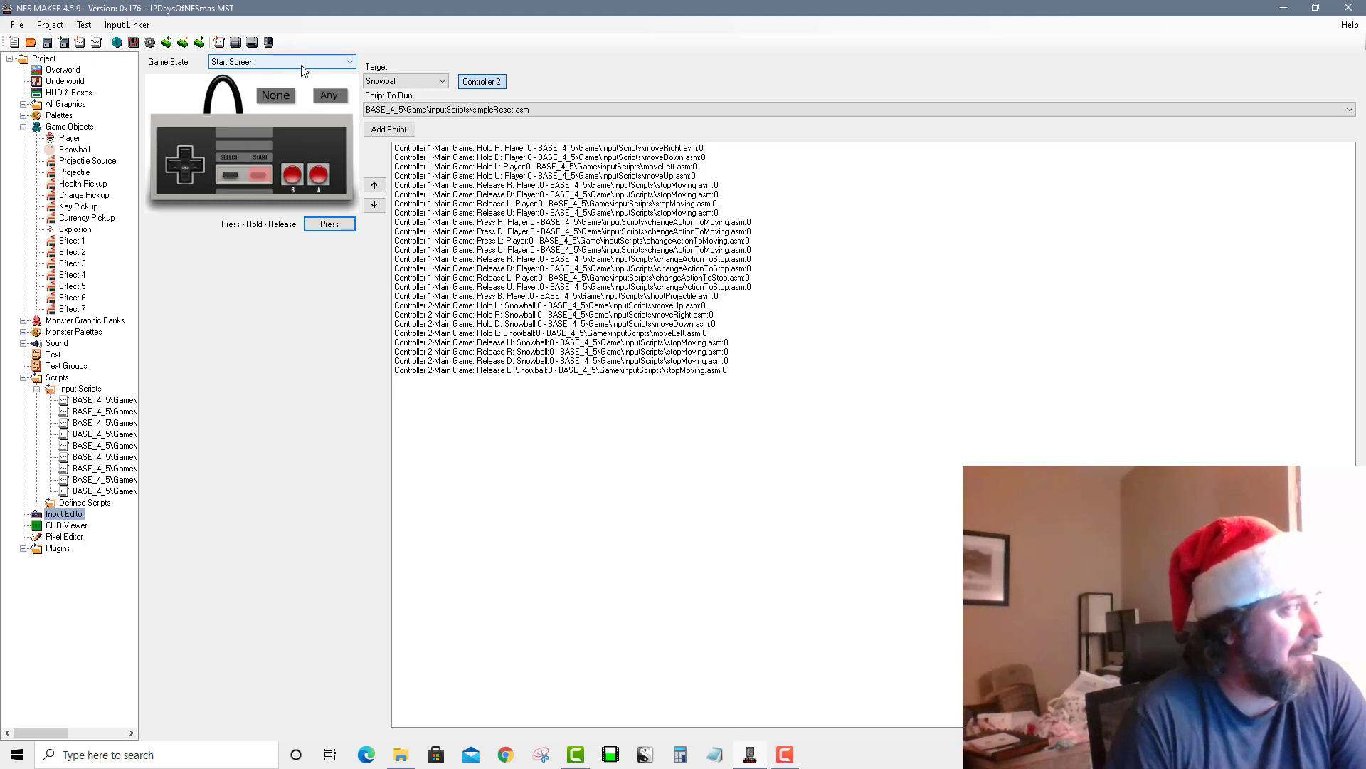
pyautogui.click(490, 82)
pyautogui.click(406, 81)
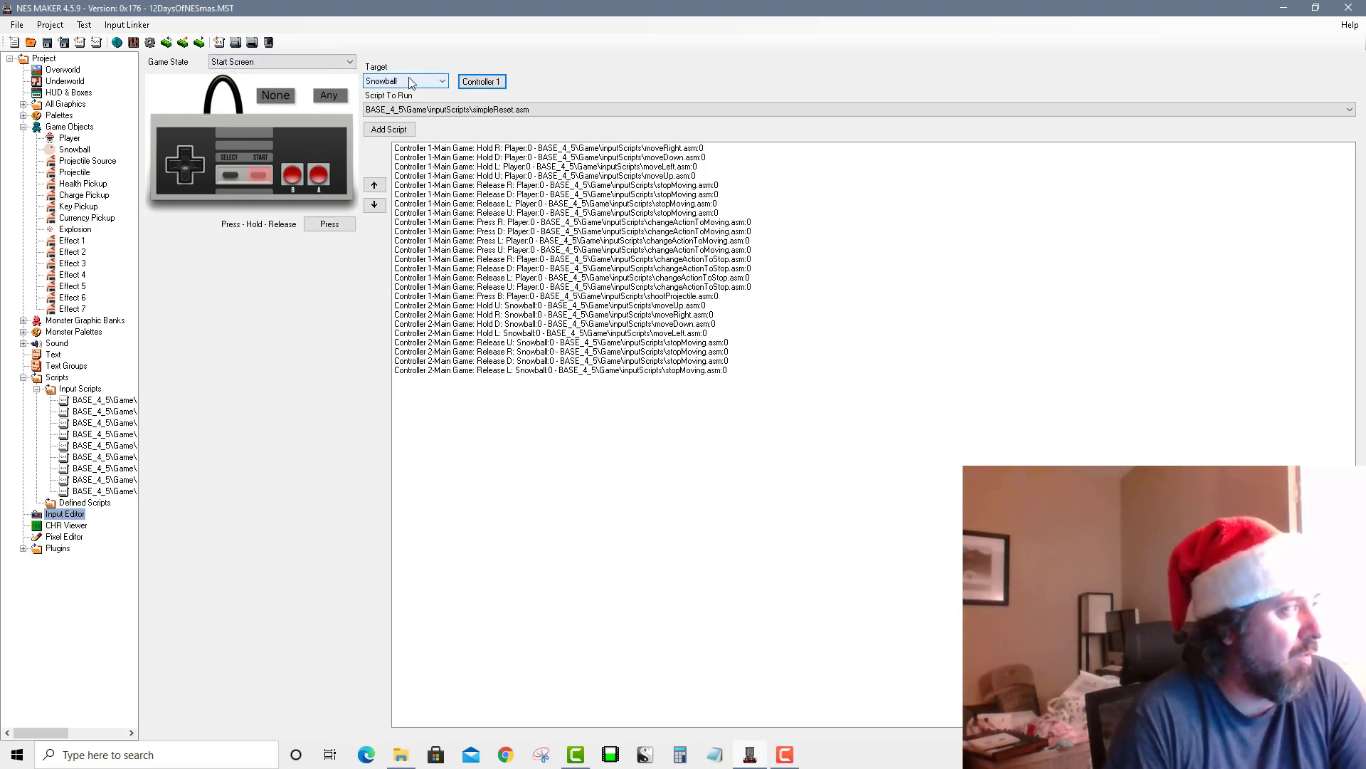
pyautogui.click(395, 92)
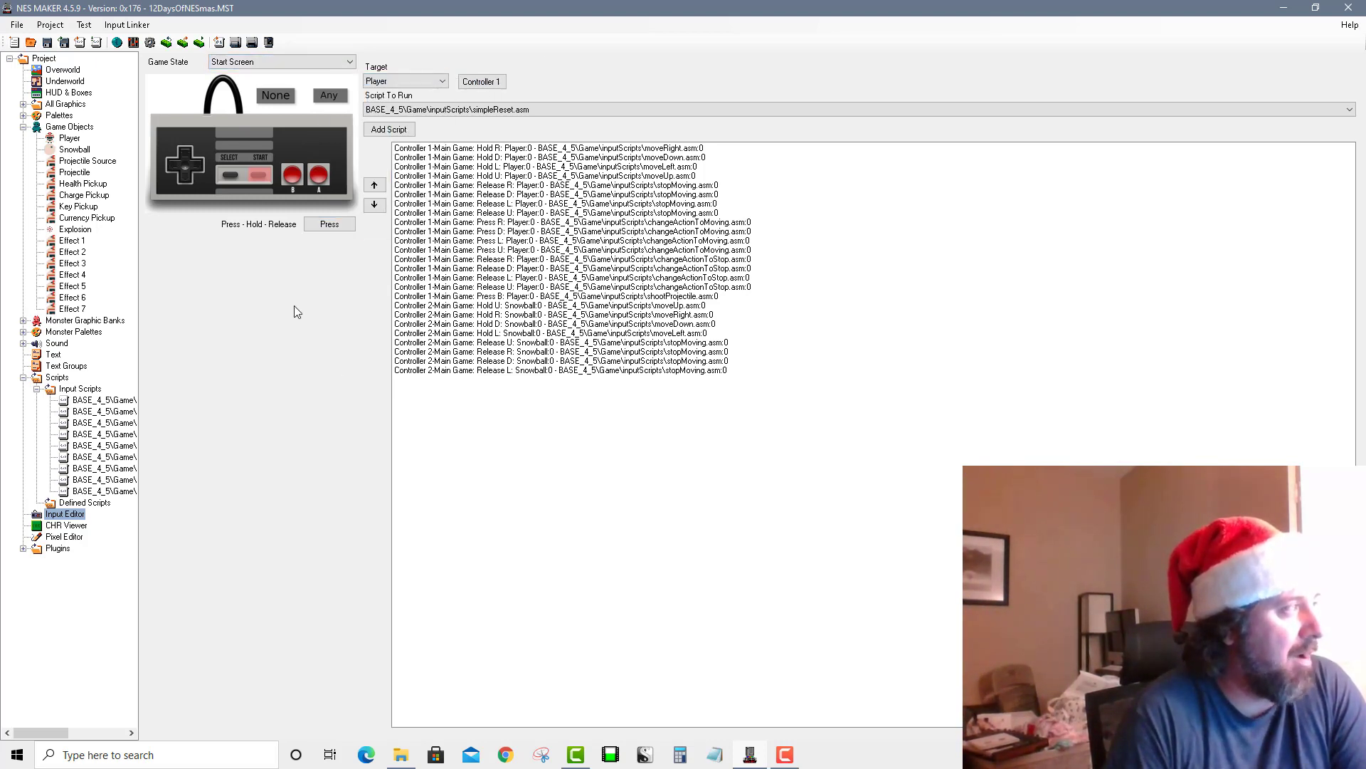
pyautogui.click(403, 131)
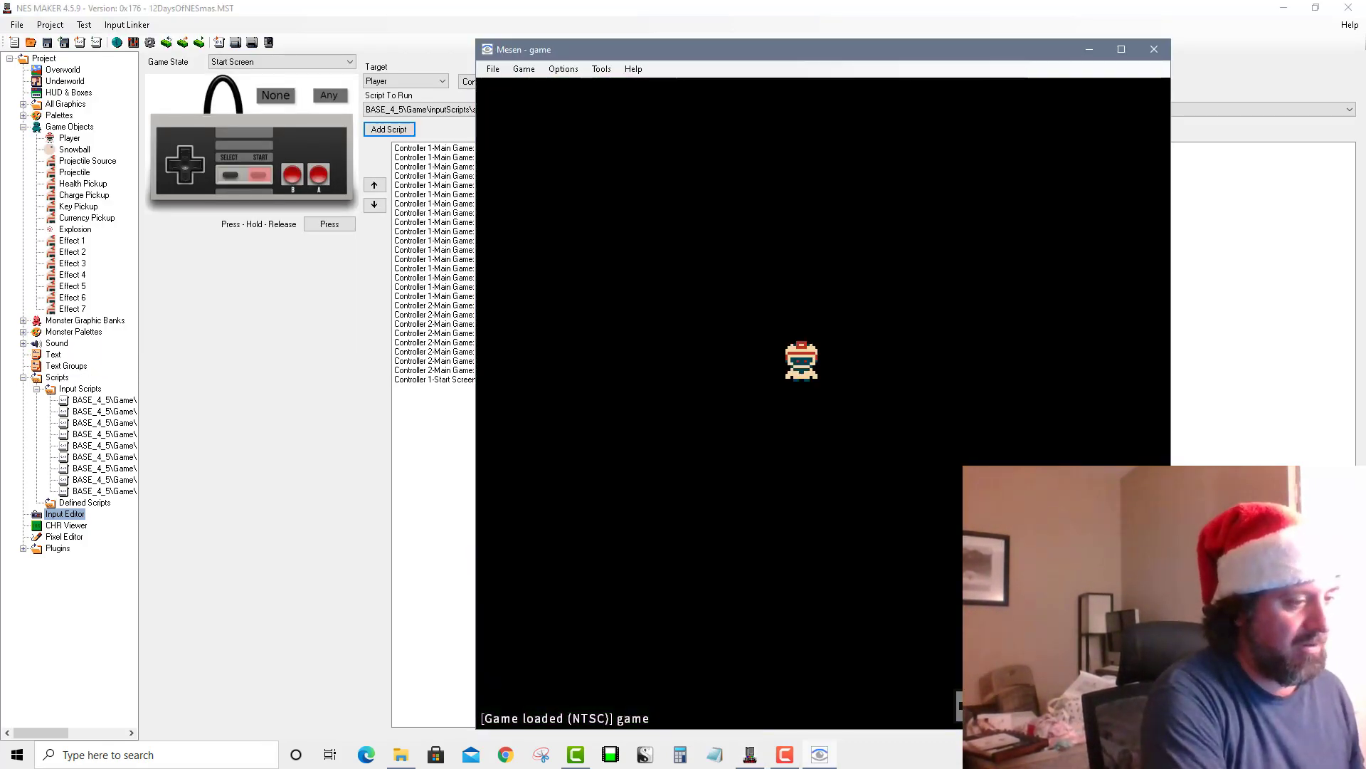
# Test the player's movement in the running game and close the emulator
pyautogui.press('Up')
pyautogui.press('Up')
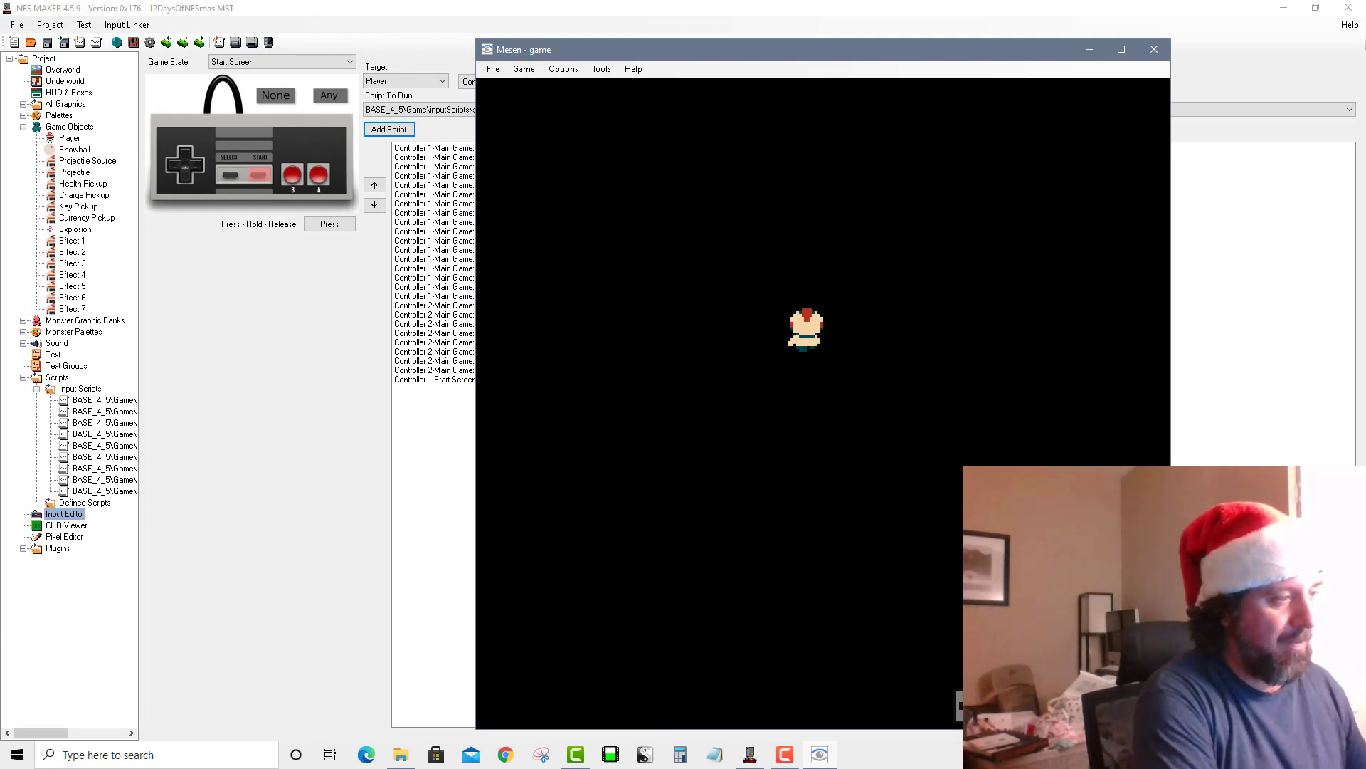
pyautogui.press('Left')
pyautogui.press('Down')
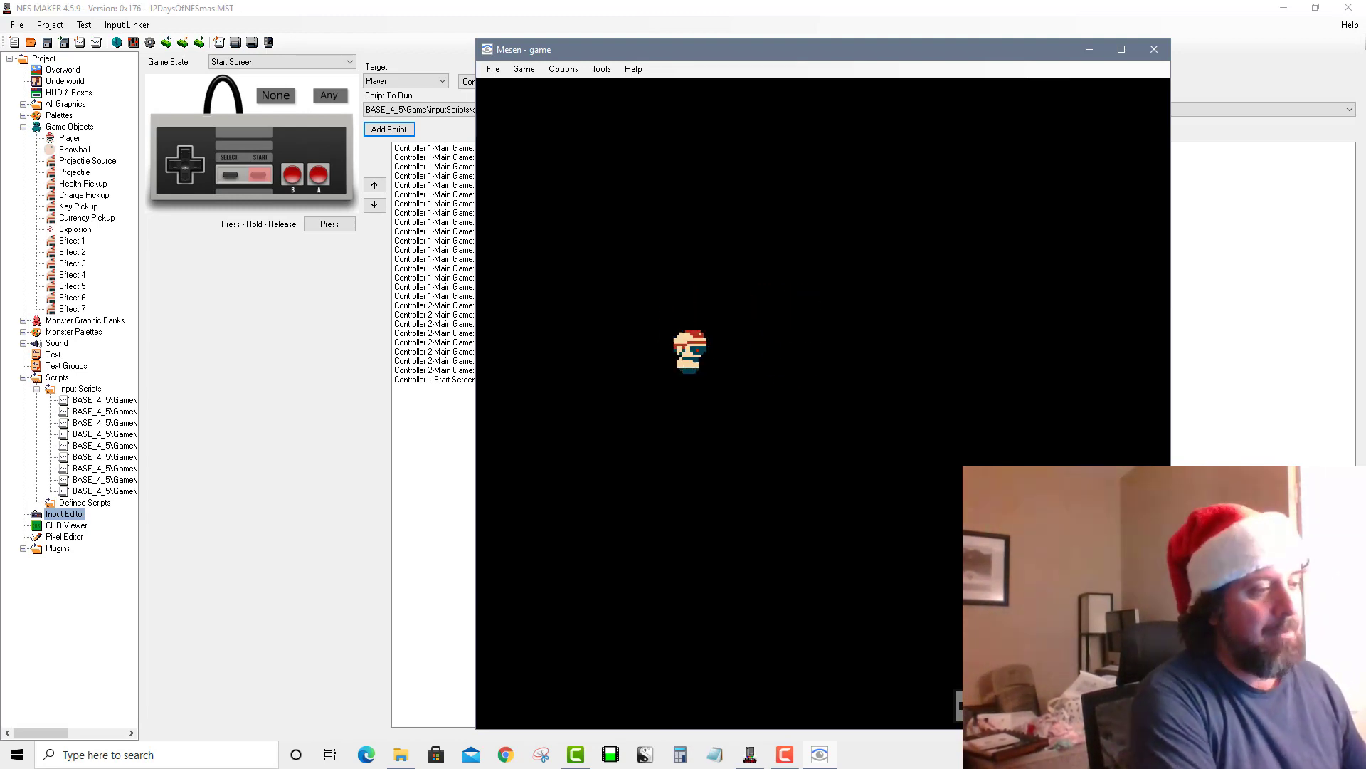
pyautogui.click(1154, 49)
# Open the Overworld screen that contains the player and set its game state to Start Screen
pyautogui.click(75, 74)
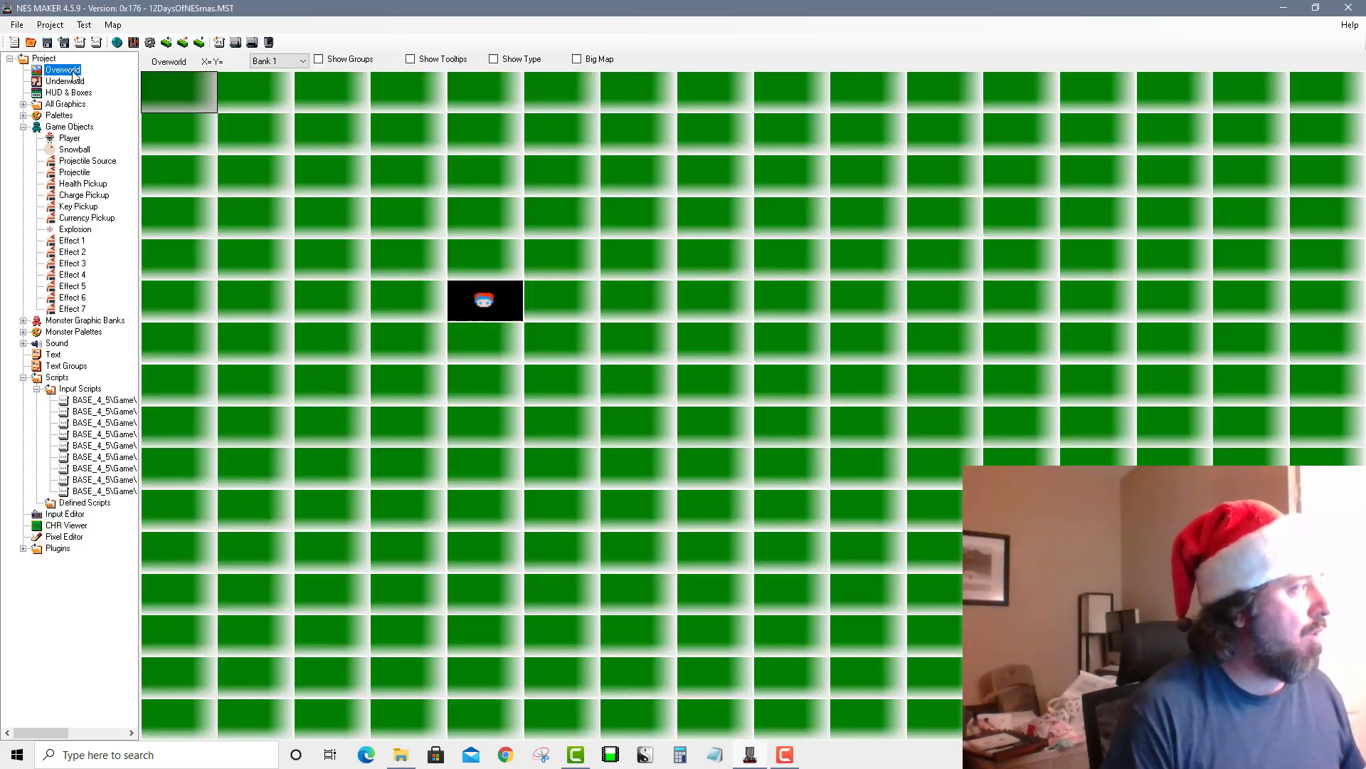
pyautogui.doubleClick(471, 301)
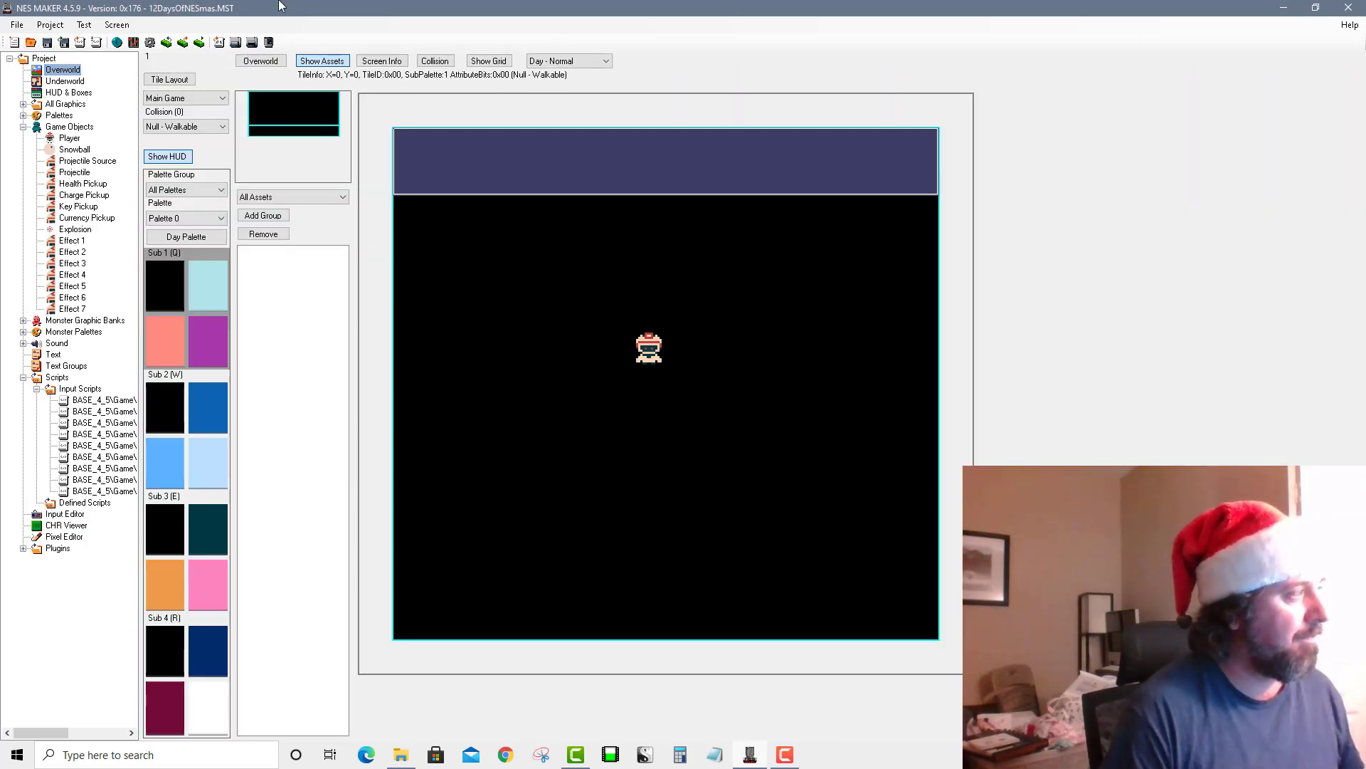
pyautogui.click(195, 105)
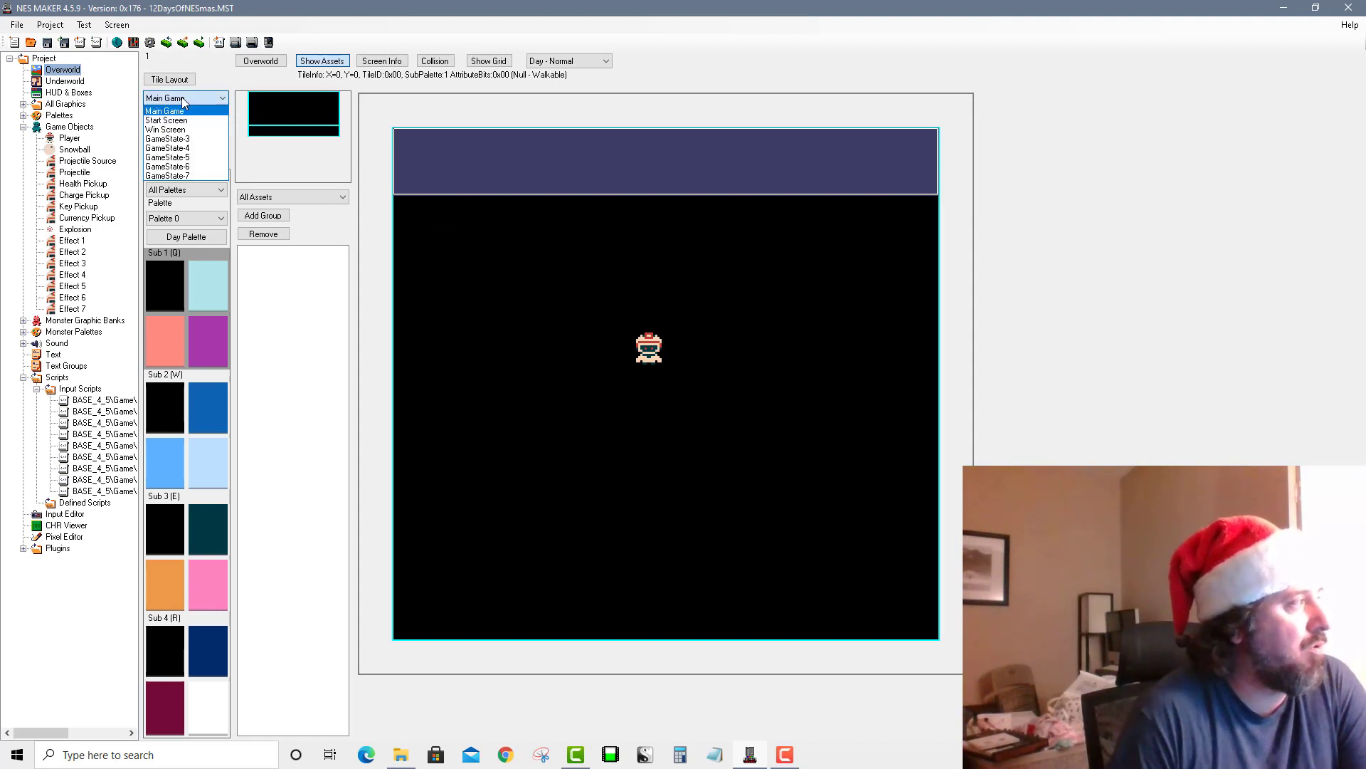
pyautogui.click(189, 101)
pyautogui.click(148, 102)
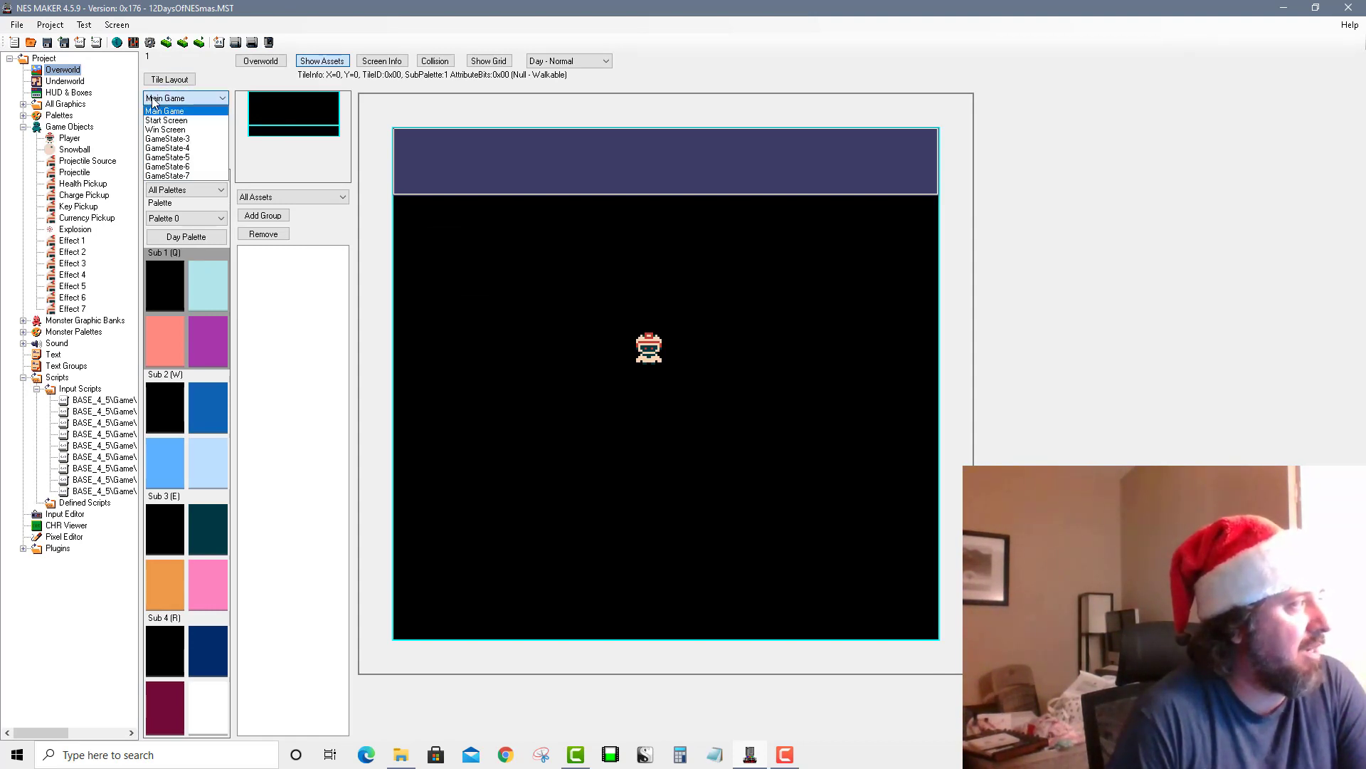
pyautogui.click(193, 127)
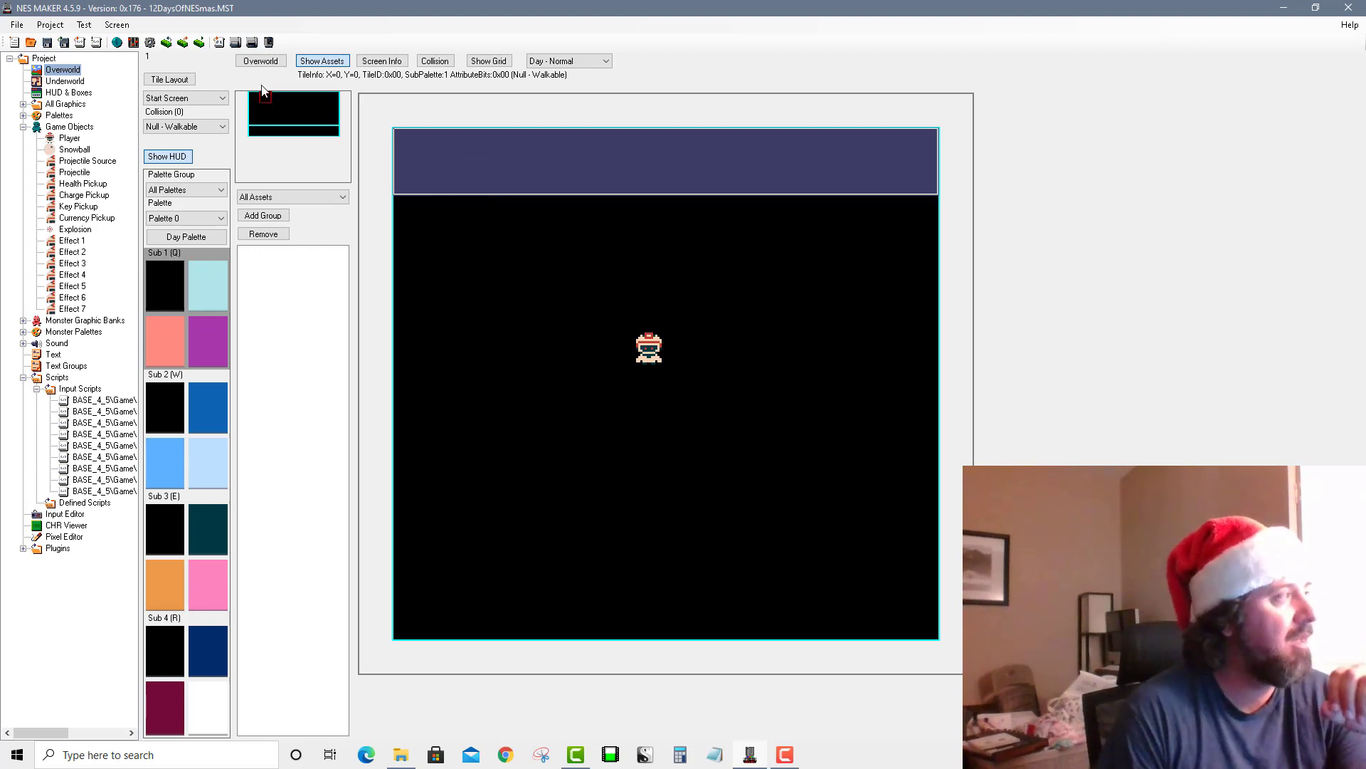
# Reopen the Input Editor, run the game with the changed screen state, and close the emulator
pyautogui.click(75, 536)
pyautogui.click(68, 513)
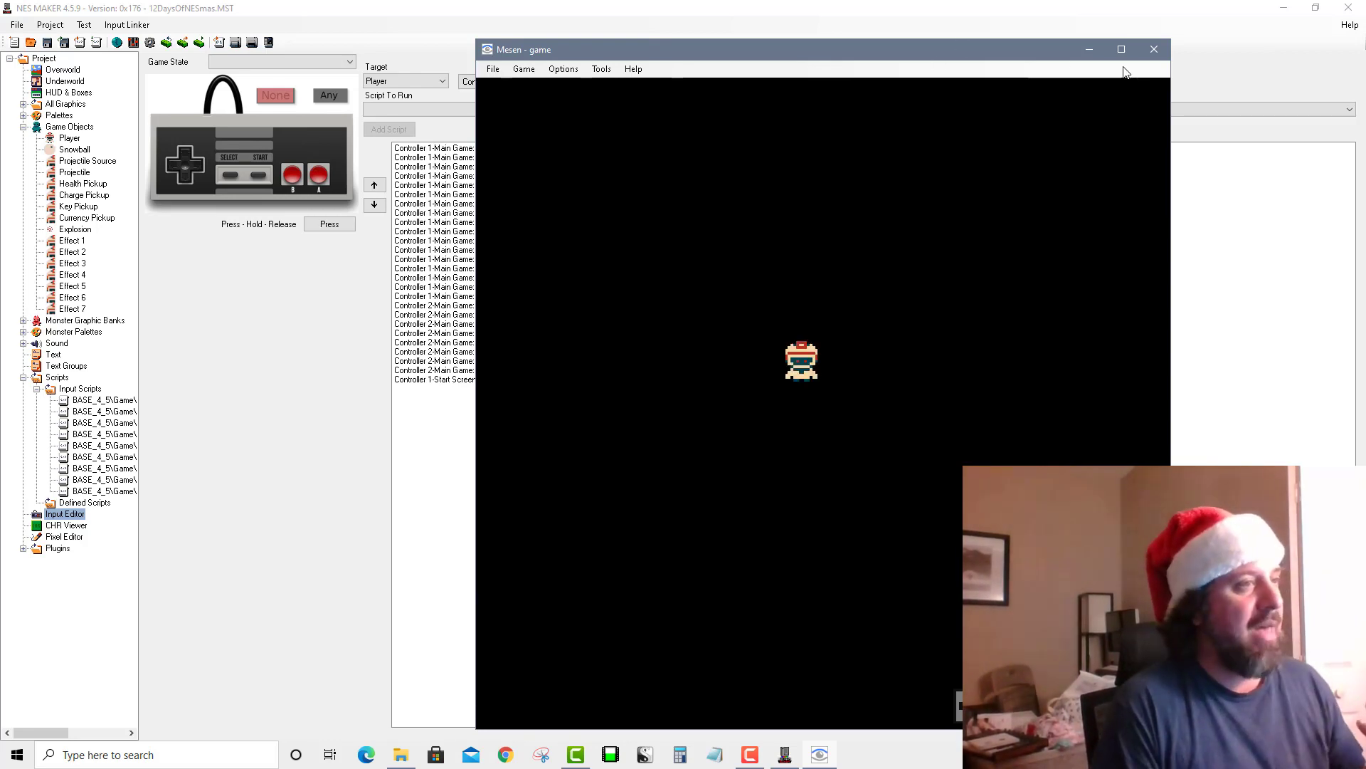
pyautogui.click(1154, 49)
pyautogui.click(246, 64)
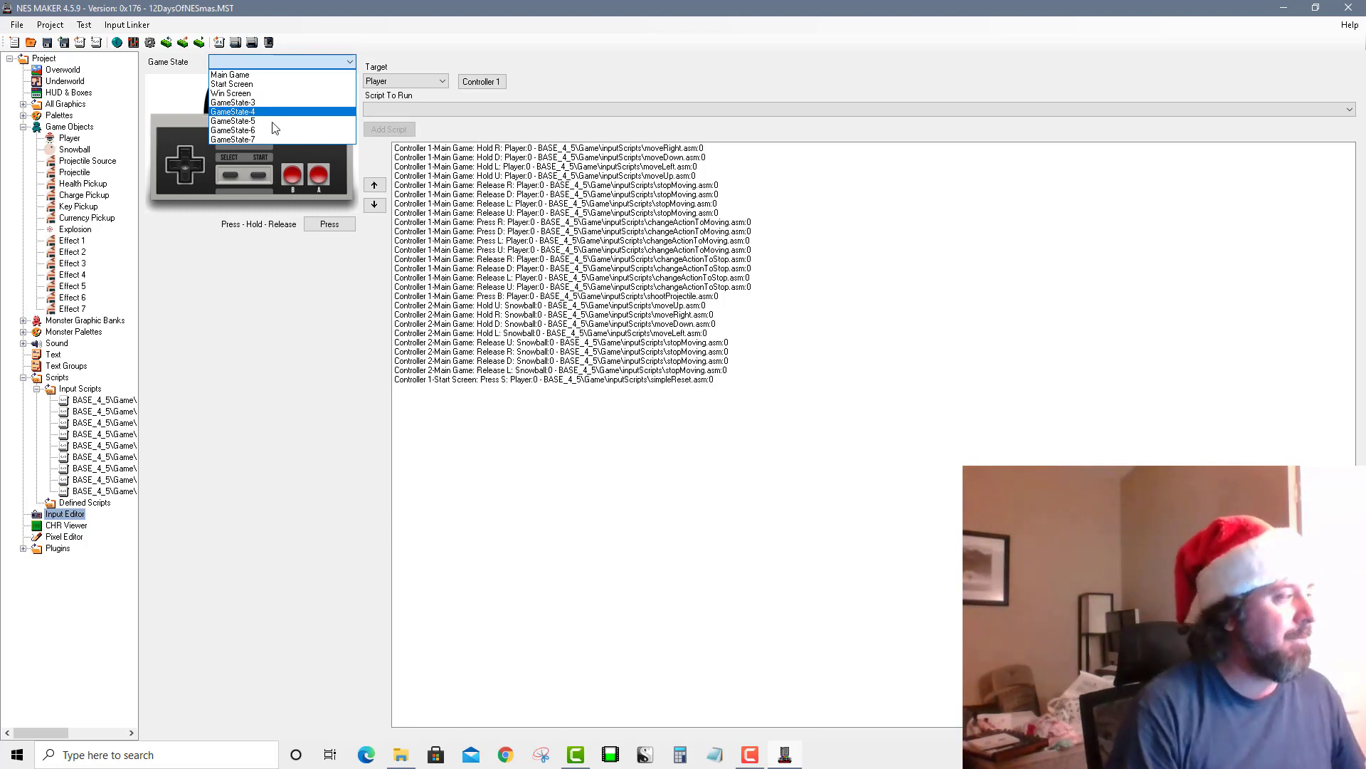
pyautogui.click(307, 369)
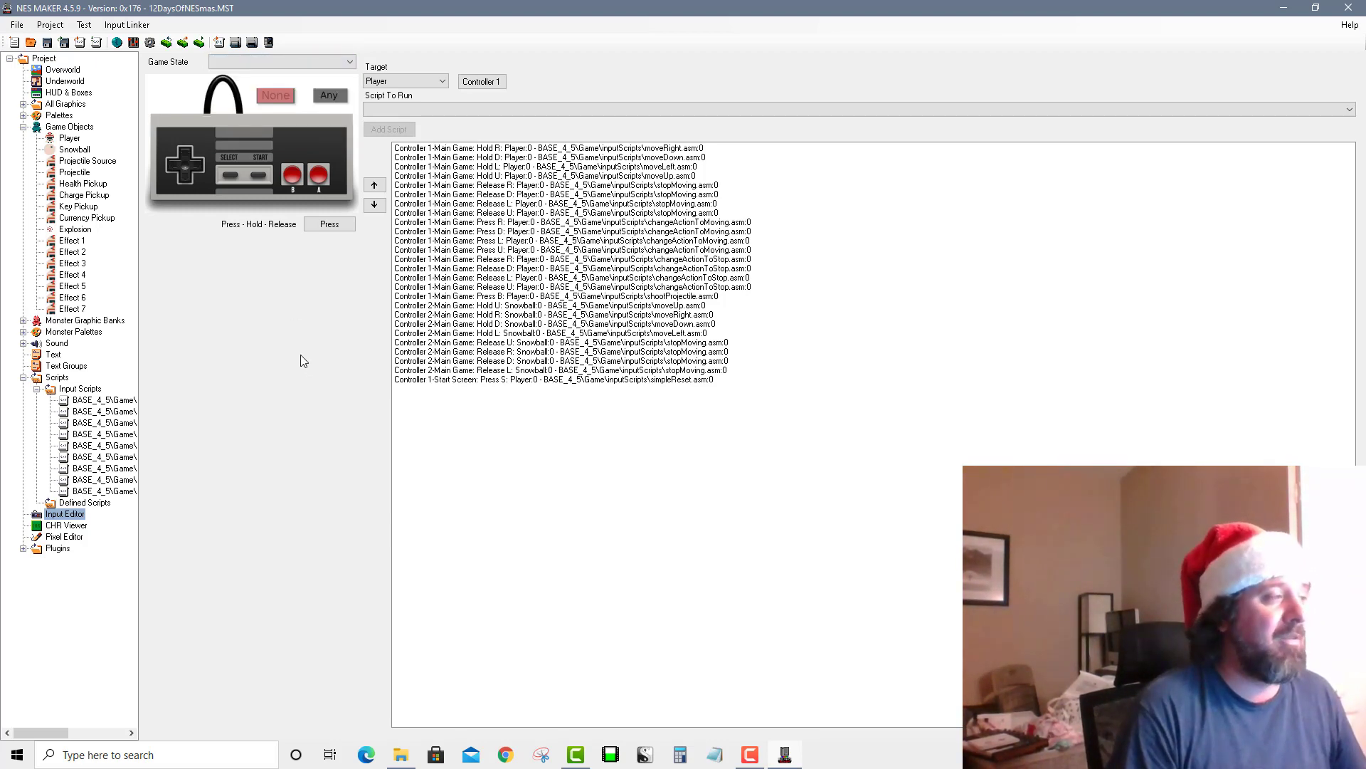